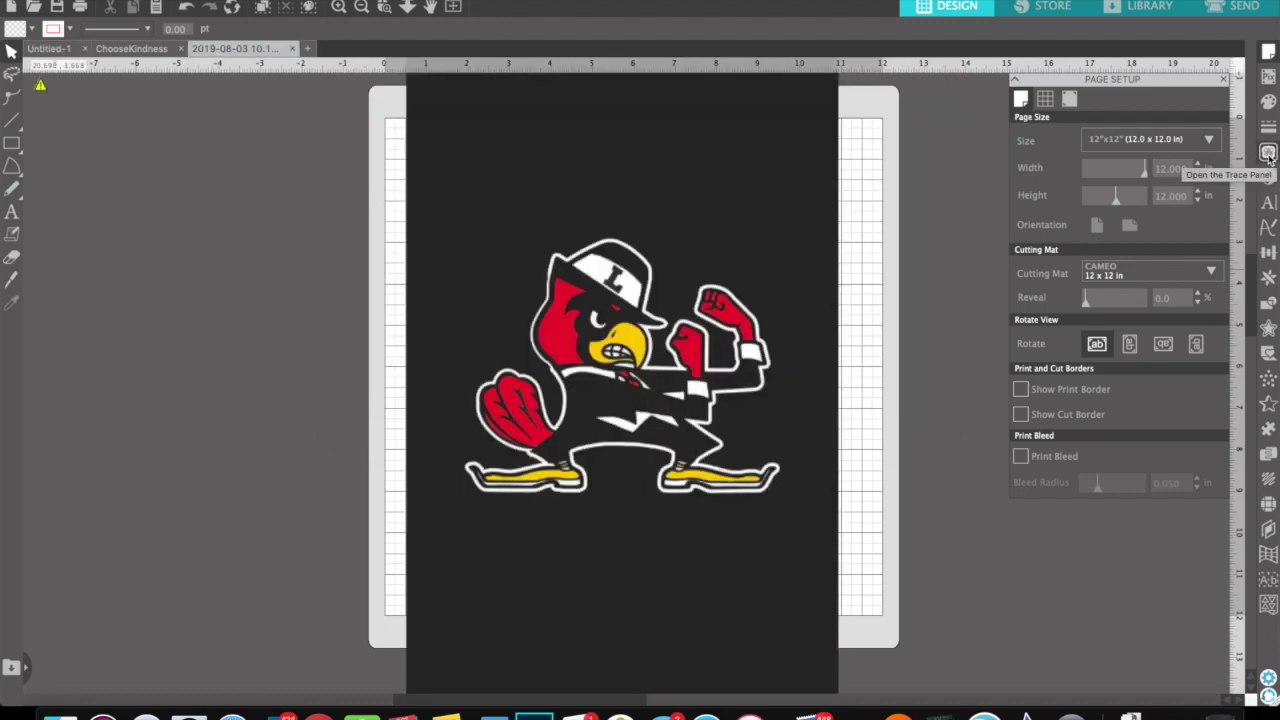
Step: Open the trace settings and cycle the interface theme until the light grey theme with white toolbars is active
left_click(1268, 153)
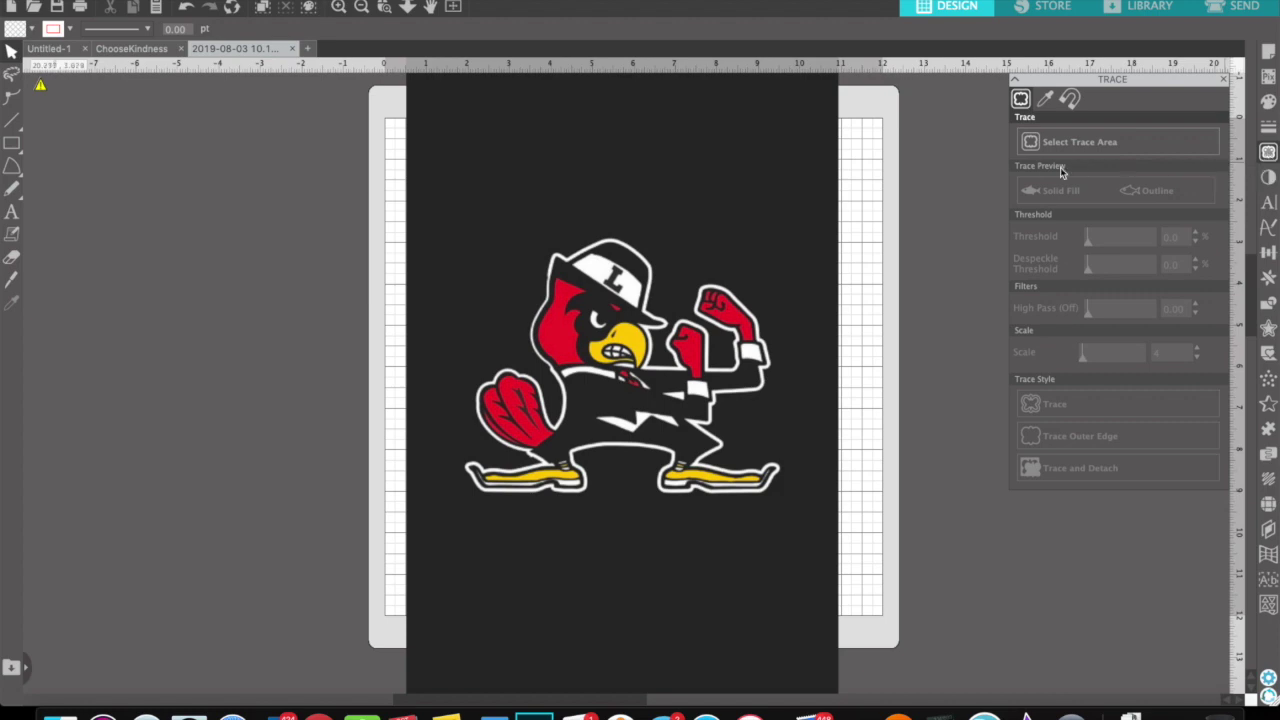
left_click(1268, 698)
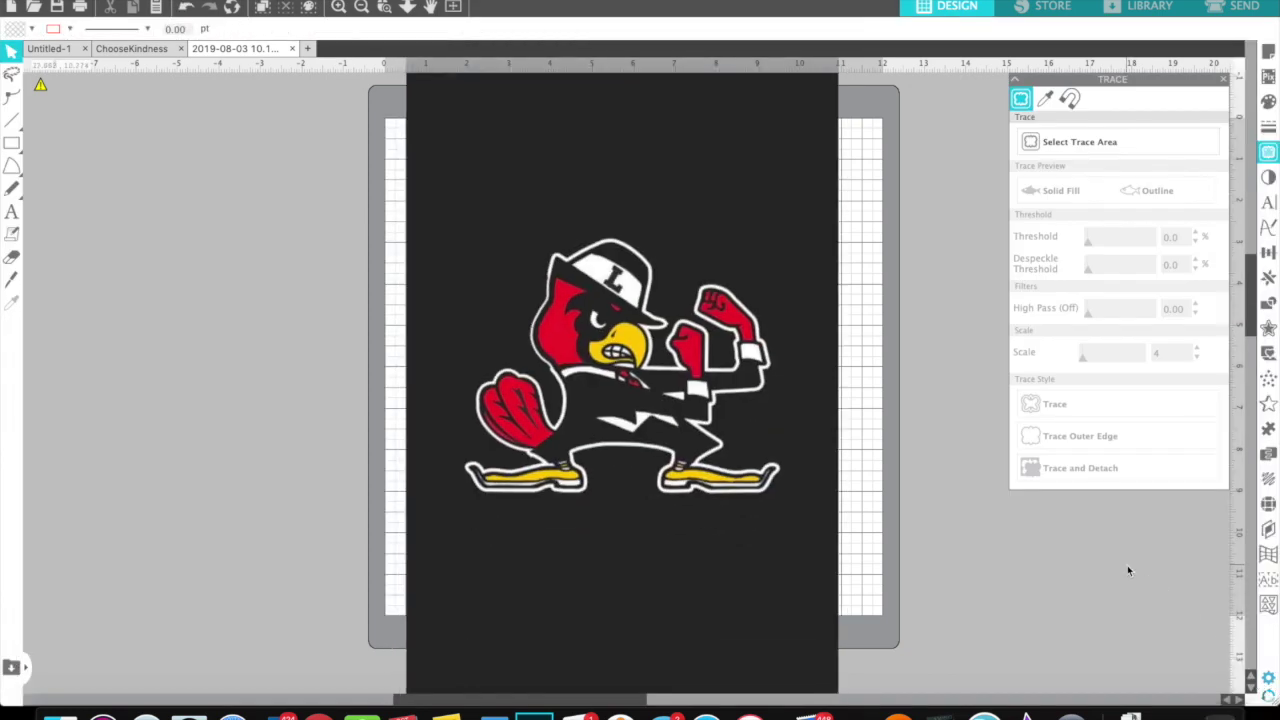
left_click(1269, 697)
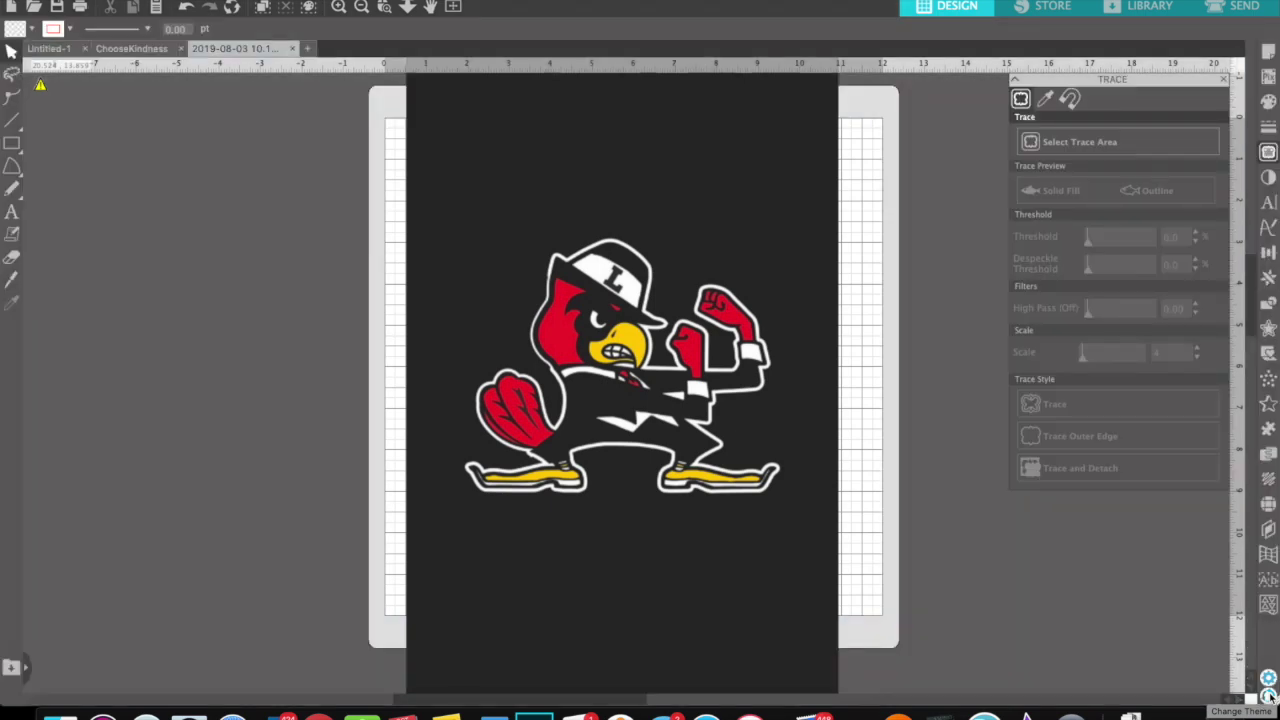
left_click(1269, 697)
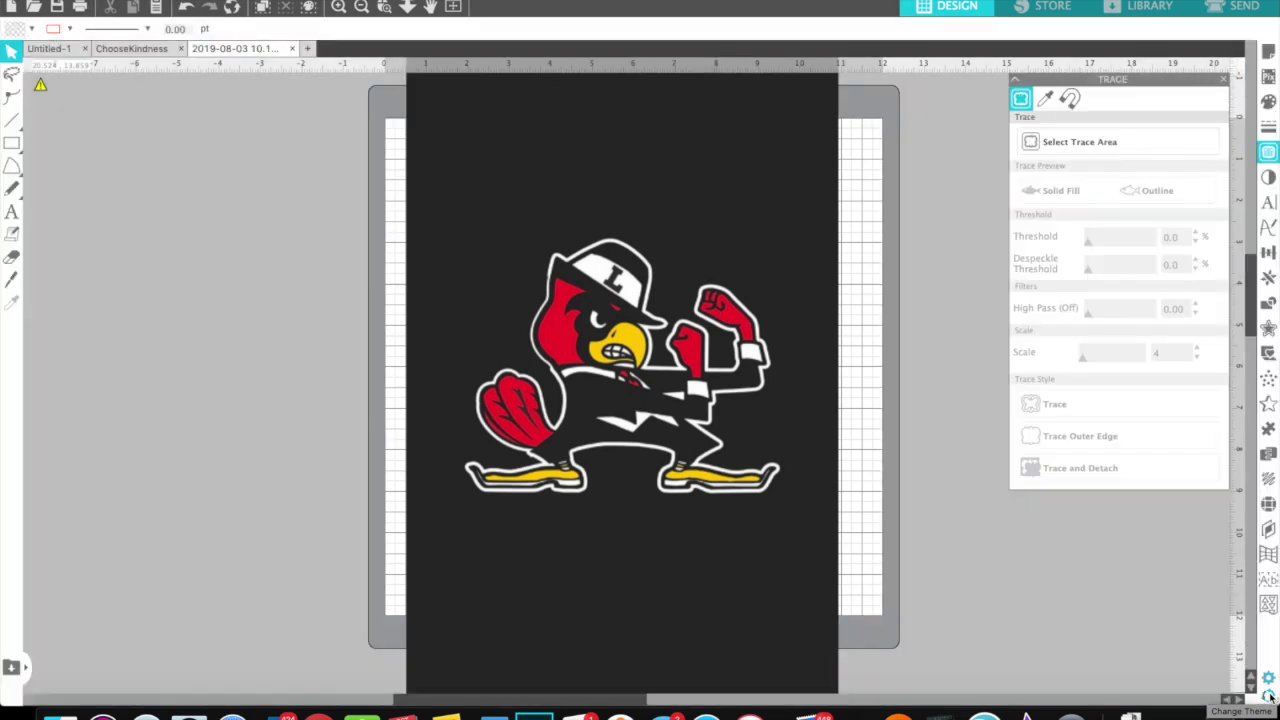
left_click(1269, 697)
left_click(1269, 697)
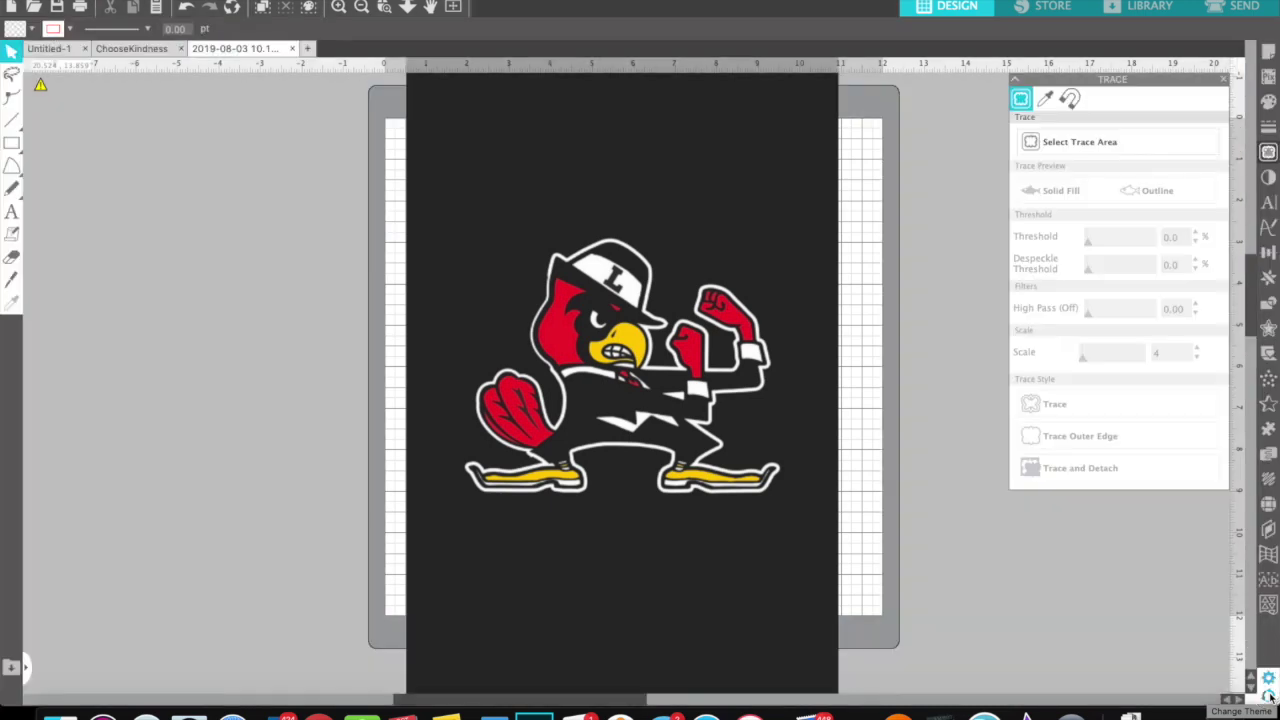
left_click(1269, 697)
left_click(1269, 697)
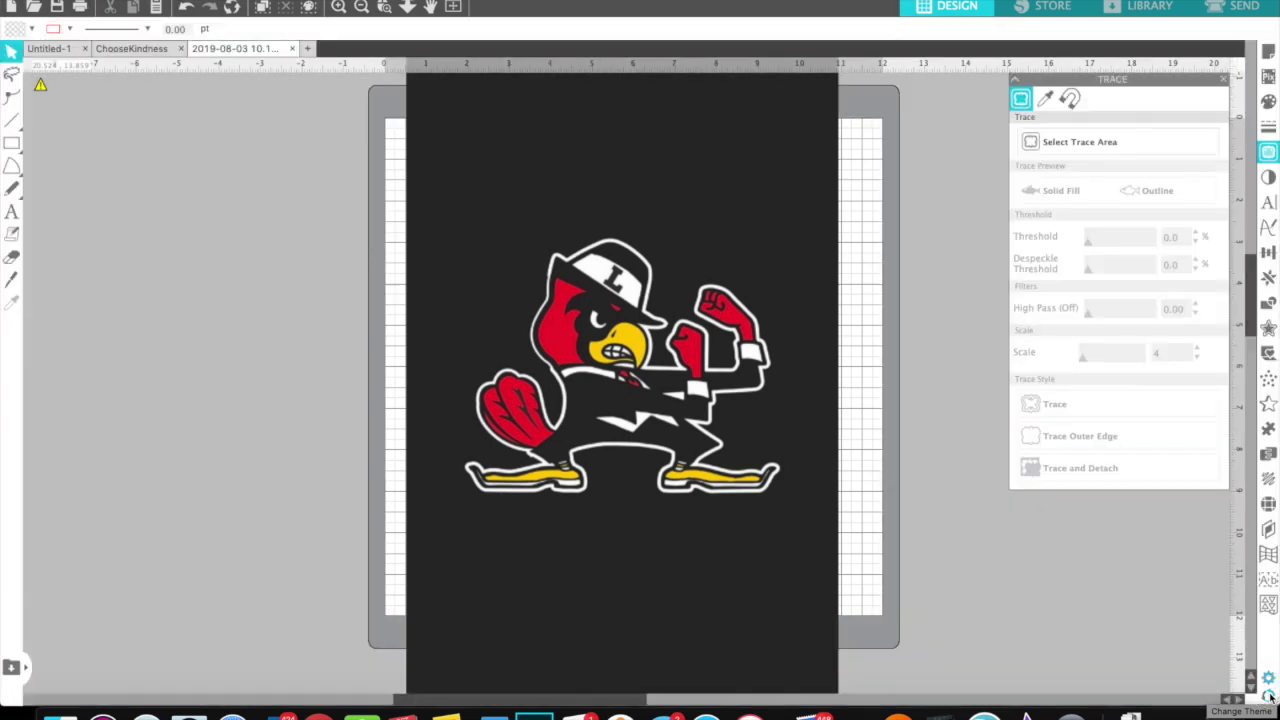
Step: Select a rectangular trace area enclosing the whole cardinal mascot, including its white outline and shoes
left_click(1040, 142)
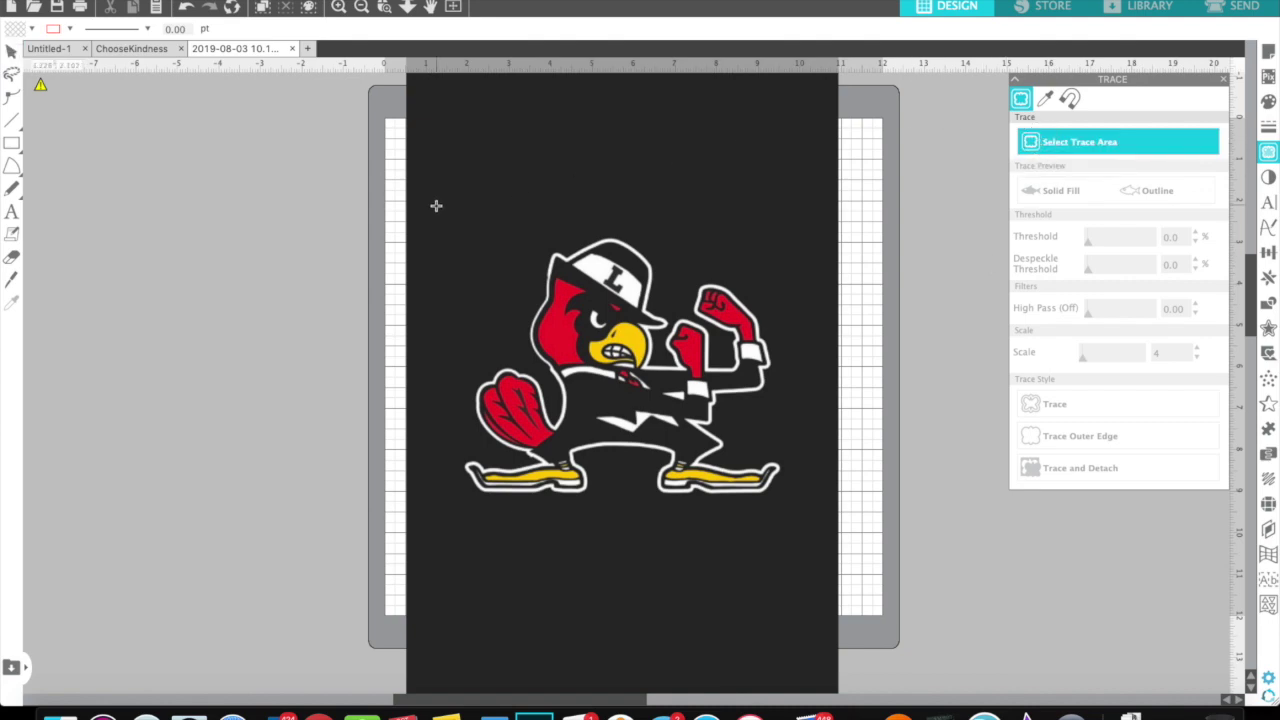
mouse_move(436, 206)
left_mouse_down()
mouse_move(643, 427)
mouse_move(710, 455)
mouse_move(790, 516)
left_mouse_up()
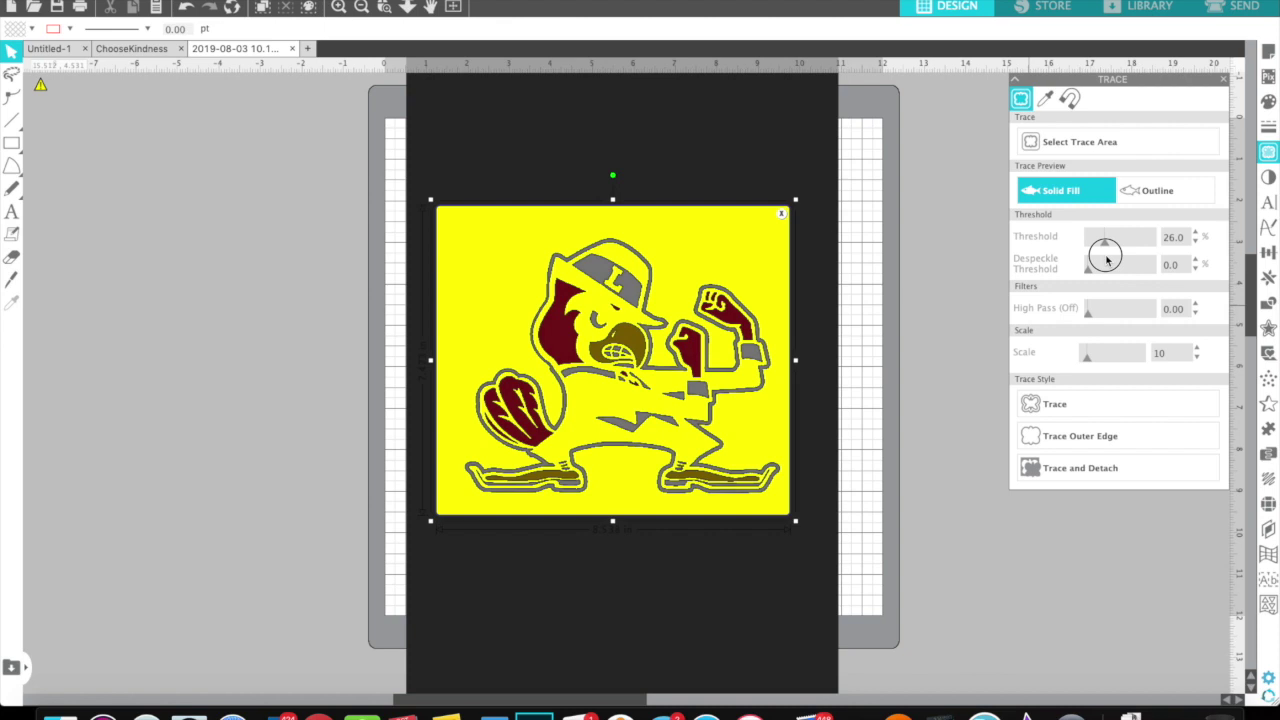
Step: Raise the trace threshold to 45% to test how much of the mascot the preview covers
left_click(1196, 233)
left_click(1196, 233)
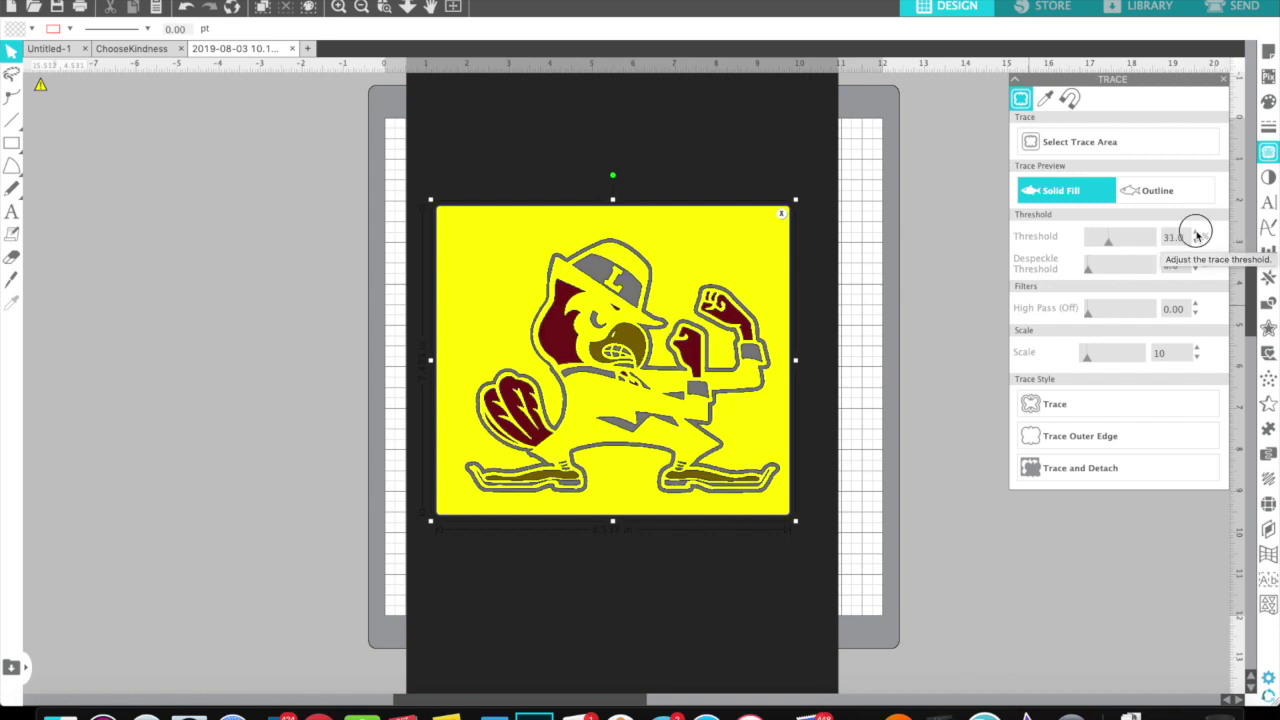
left_click(1196, 233)
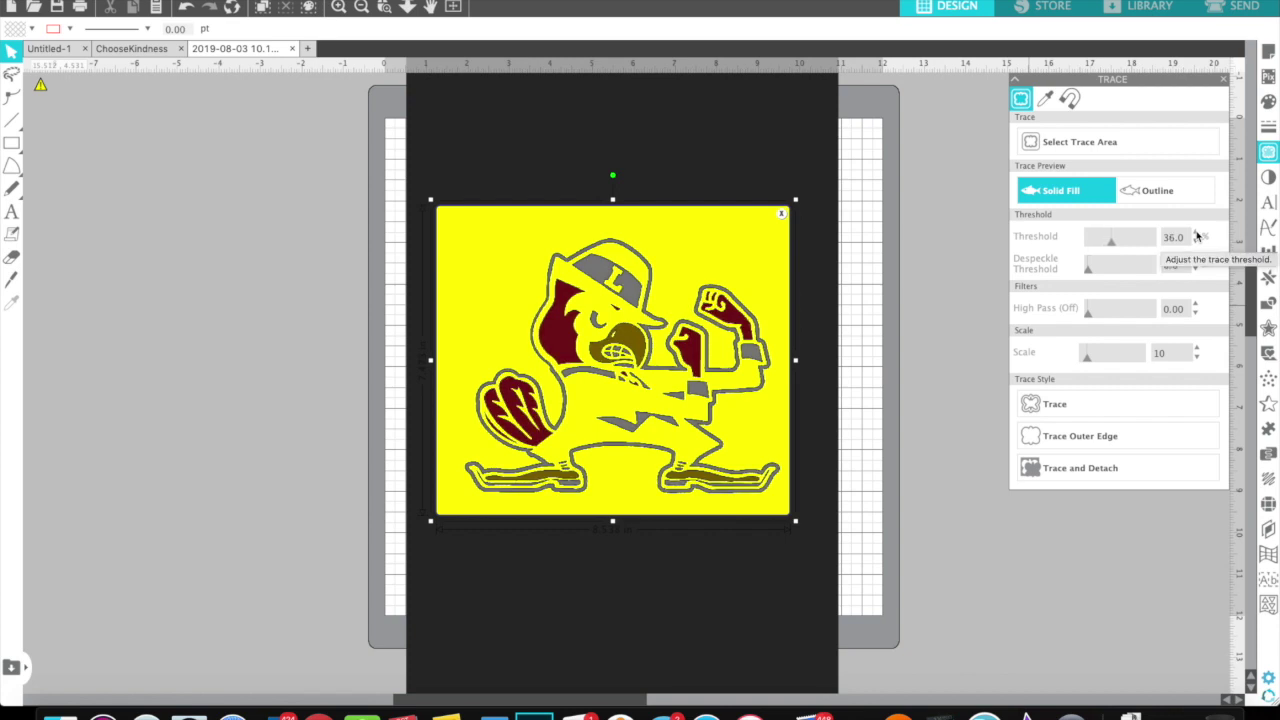
left_click(1196, 233)
left_click(1196, 233)
left_click(1196, 233)
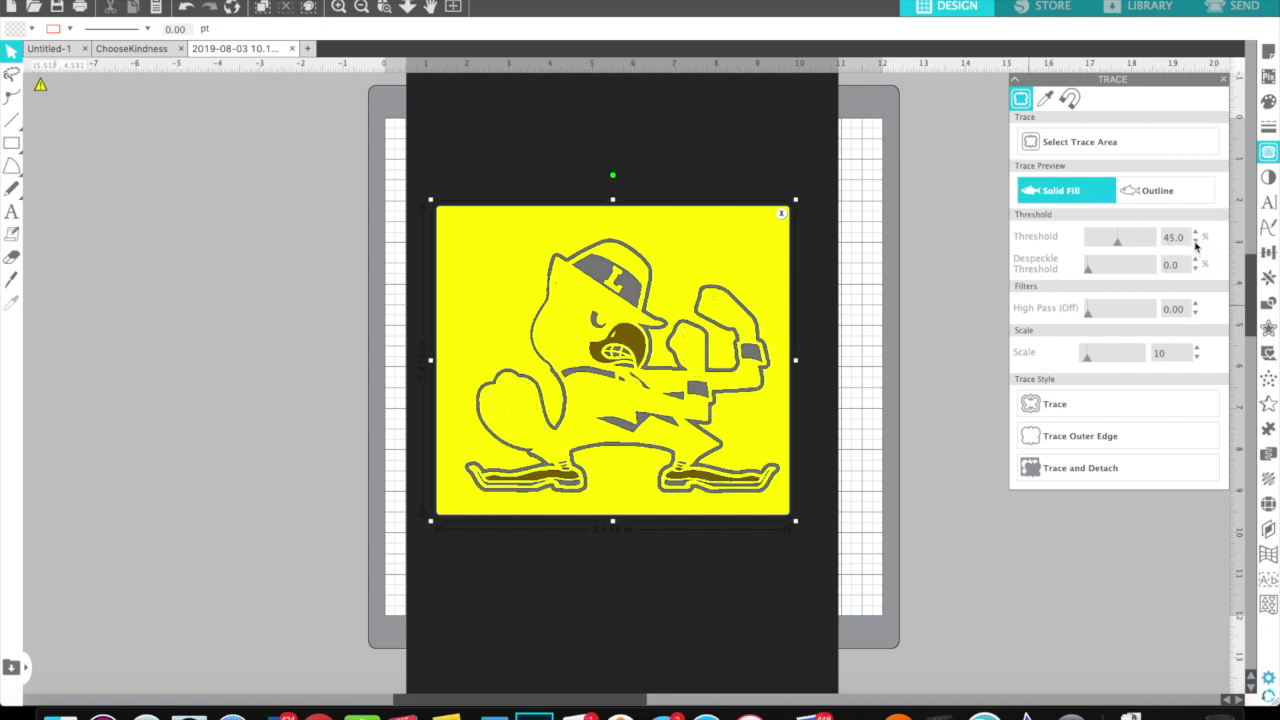
Step: Lower the trace threshold gradually to about 20% to compare the detail in the preview
left_click(1197, 243)
left_click(1197, 243)
left_click(1197, 243)
left_click(1197, 243)
left_click(1197, 243)
left_click(1197, 243)
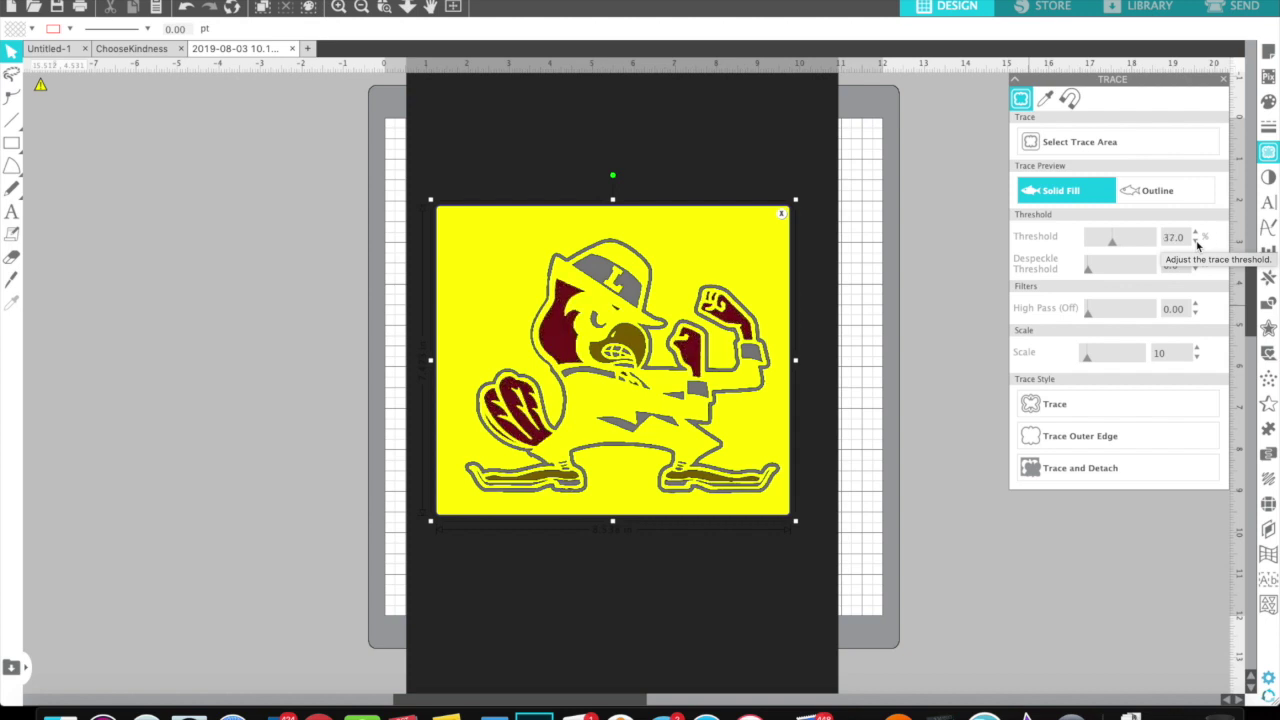
left_click(1197, 243)
left_click(1197, 243)
left_click(1197, 243)
left_click(1197, 243)
left_click(1197, 243)
left_click(1197, 243)
left_click(1197, 243)
left_click(1197, 243)
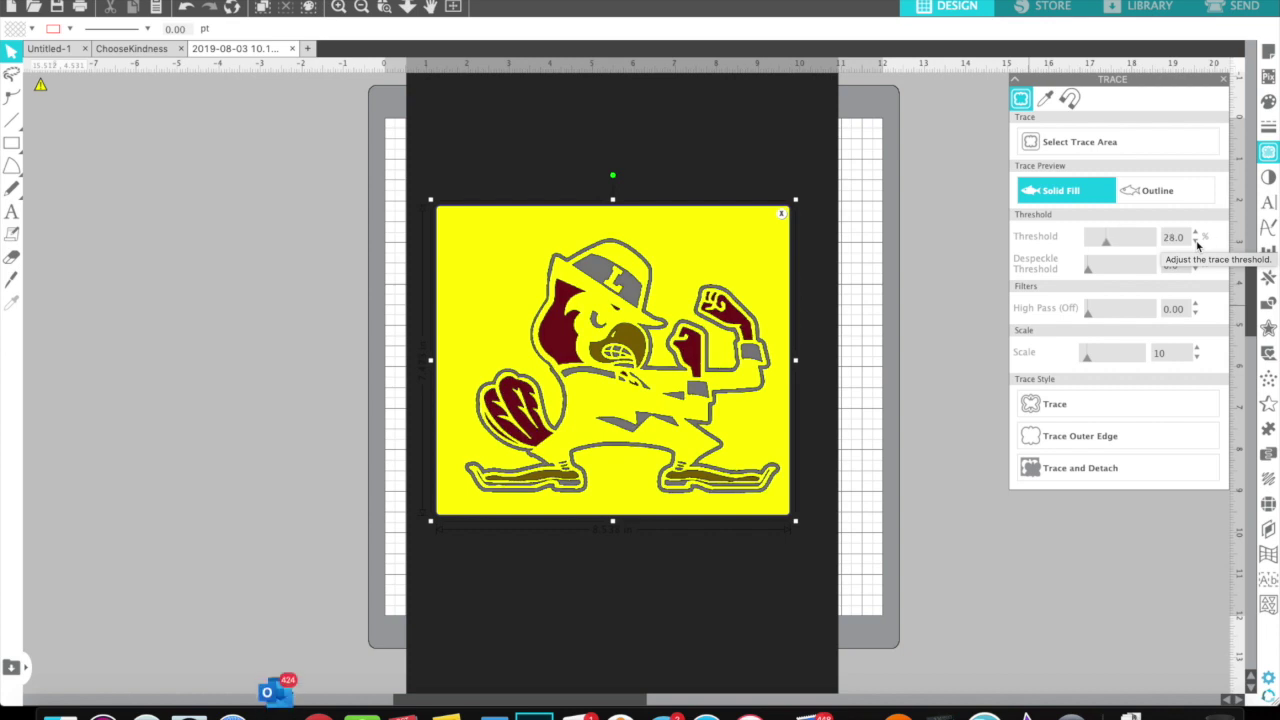
left_click(1197, 243)
left_click(1197, 243)
left_click(1197, 243)
left_click(1197, 243)
left_click(1197, 243)
left_click(1197, 243)
left_click(1197, 243)
left_click(1197, 243)
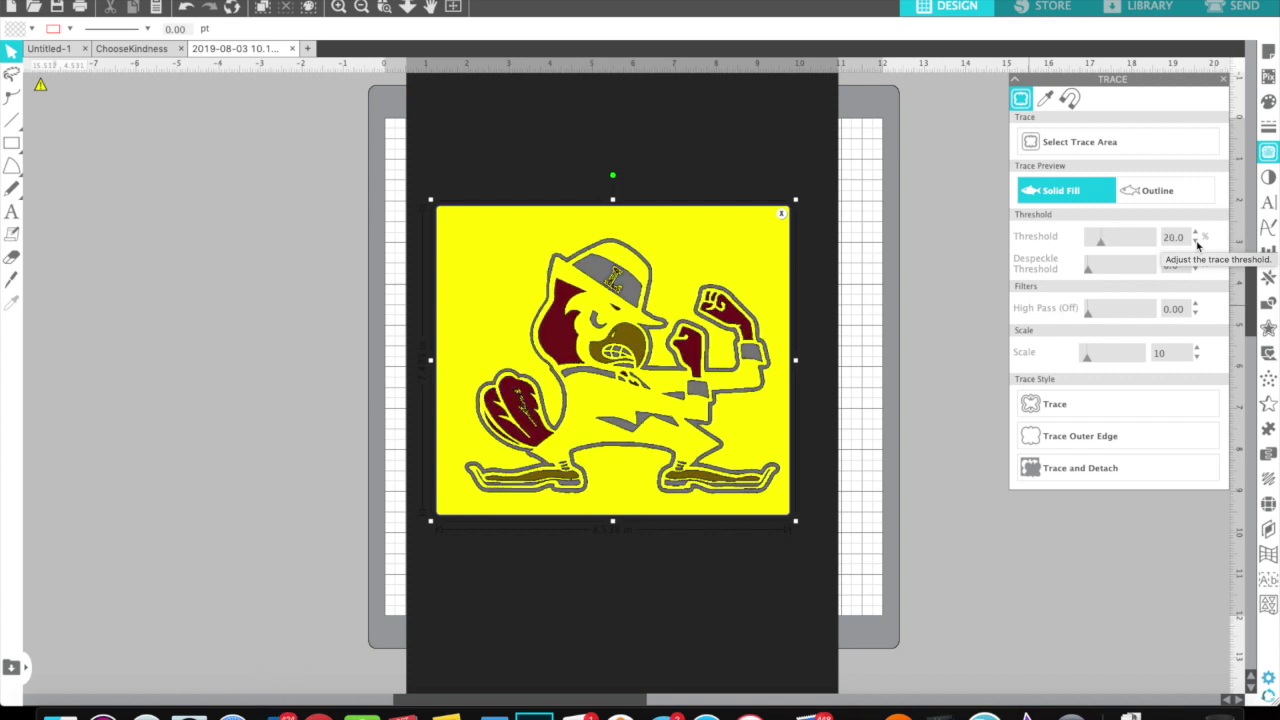
left_click(1197, 243)
Step: Set the trace threshold to 26% and apply a standard Trace to the selected area
left_click(1198, 233)
left_click(1198, 233)
left_click(1198, 233)
left_click(1198, 233)
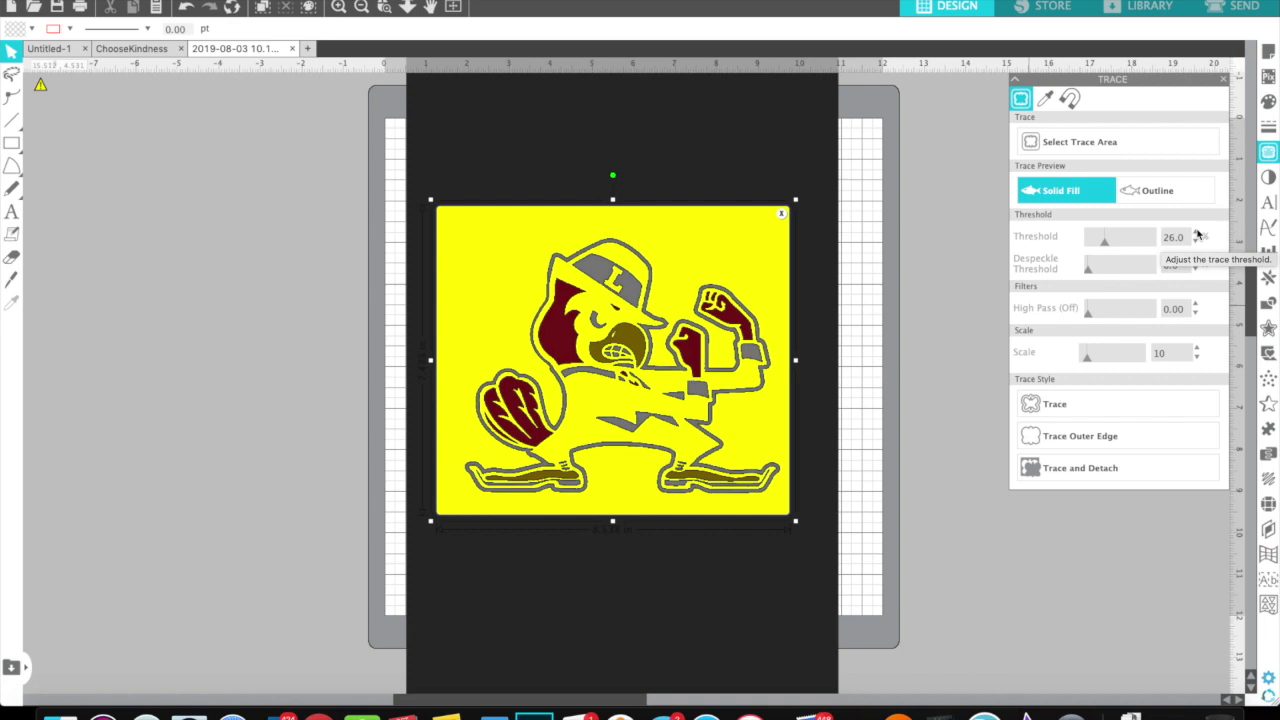
left_click(1072, 404)
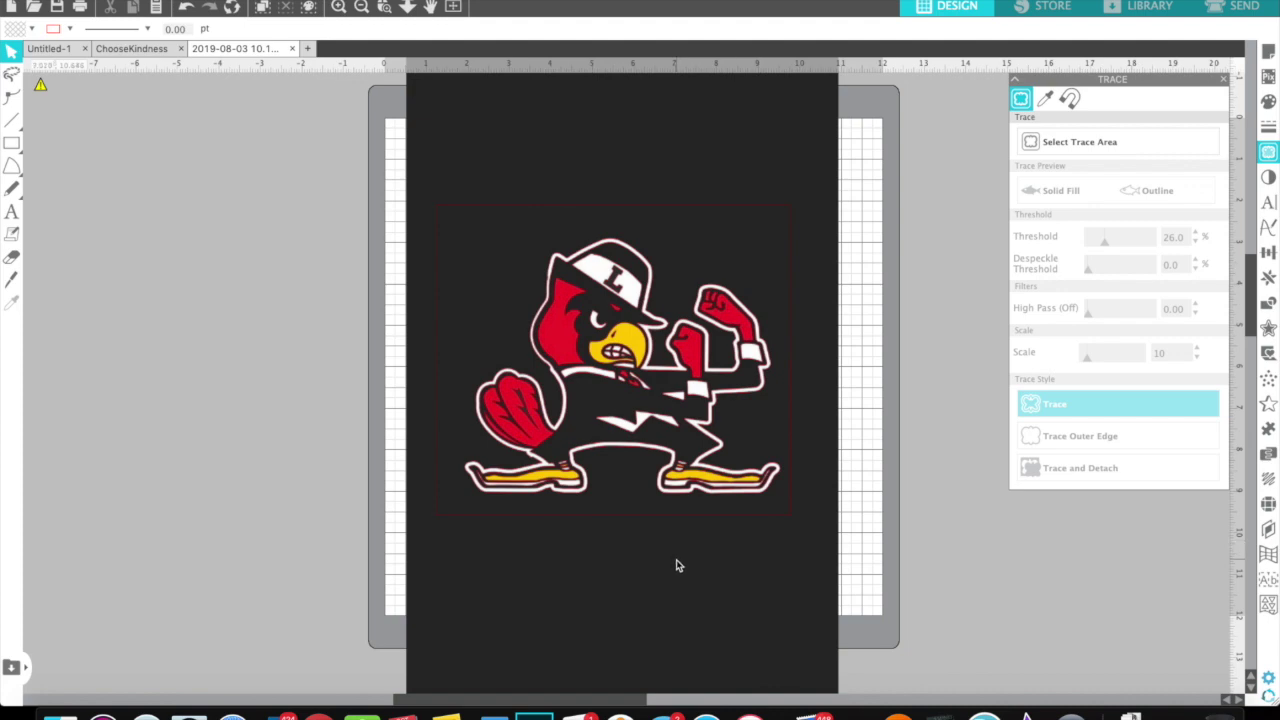
Step: Move the original mascot picture off the left side of the mat, leaving the traced lines in place
left_click_drag(677, 565, 170, 557)
left_click(411, 591)
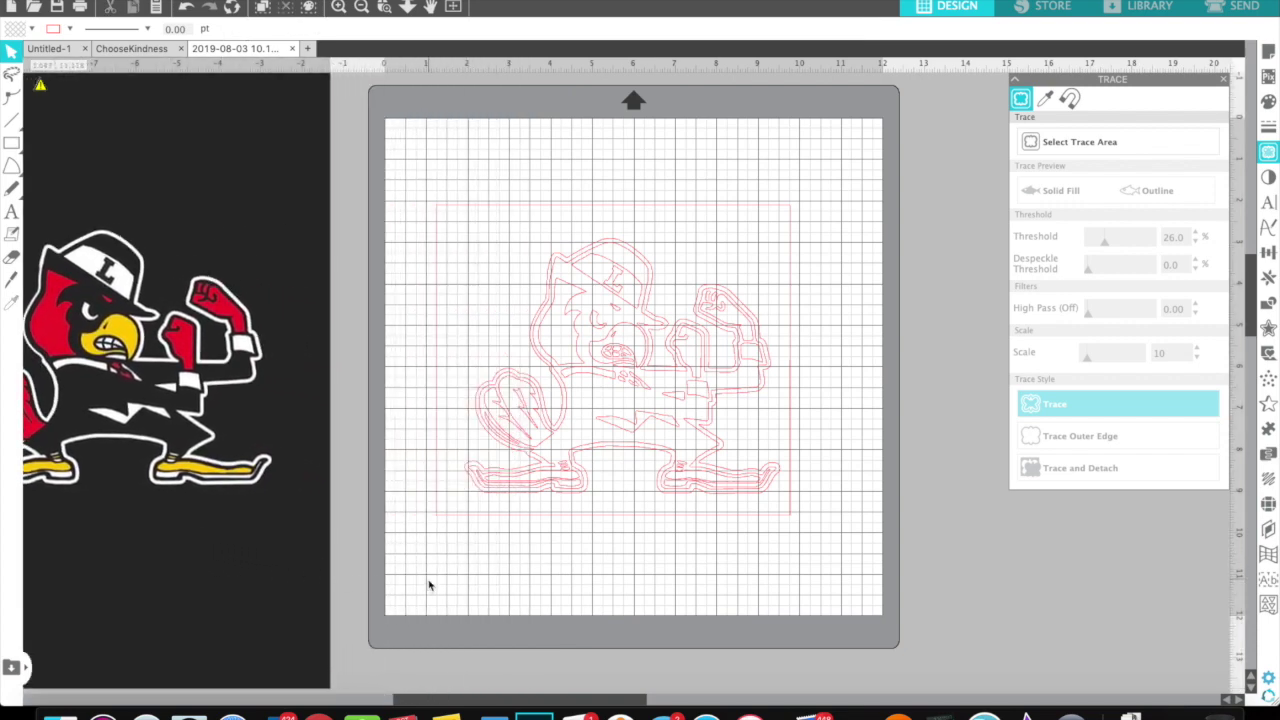
Step: Enlarge the traced mascot proportionally to about 12.6 x 11 in and reposition it so the figure fits on the mat
left_click(672, 496)
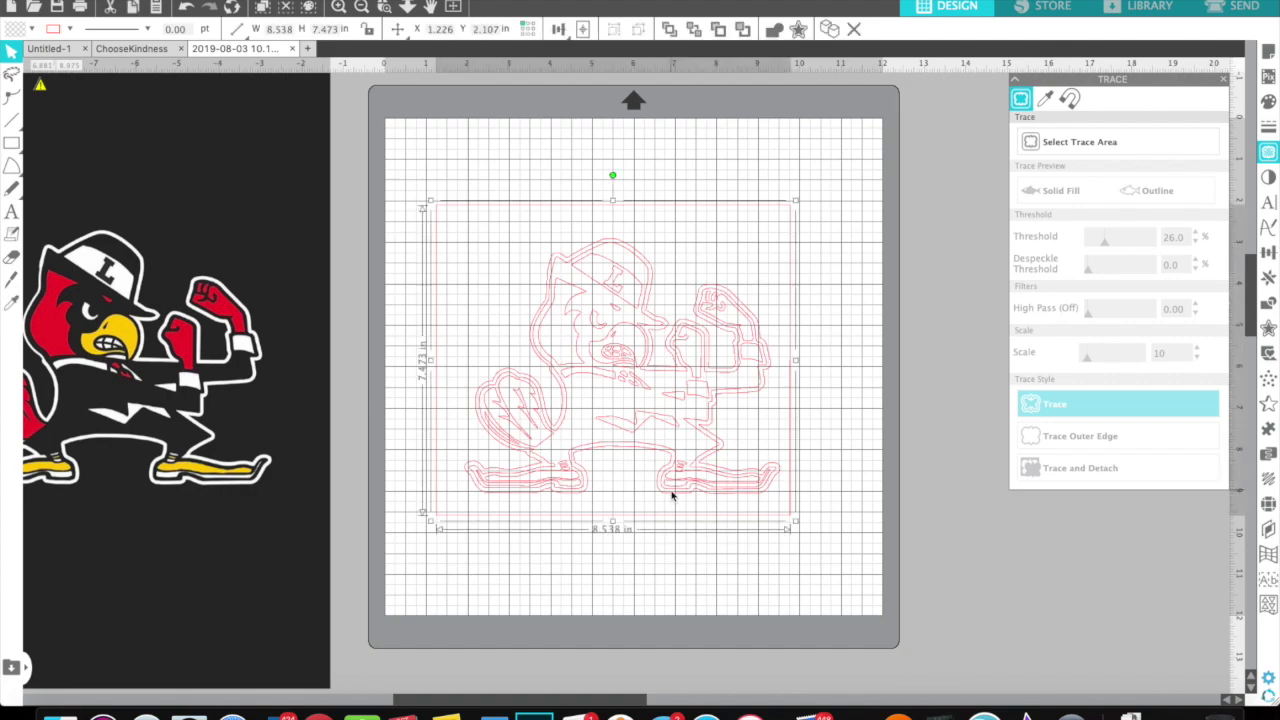
mouse_move(795, 521)
left_mouse_down()
mouse_move(980, 634)
mouse_move(963, 665)
left_mouse_up()
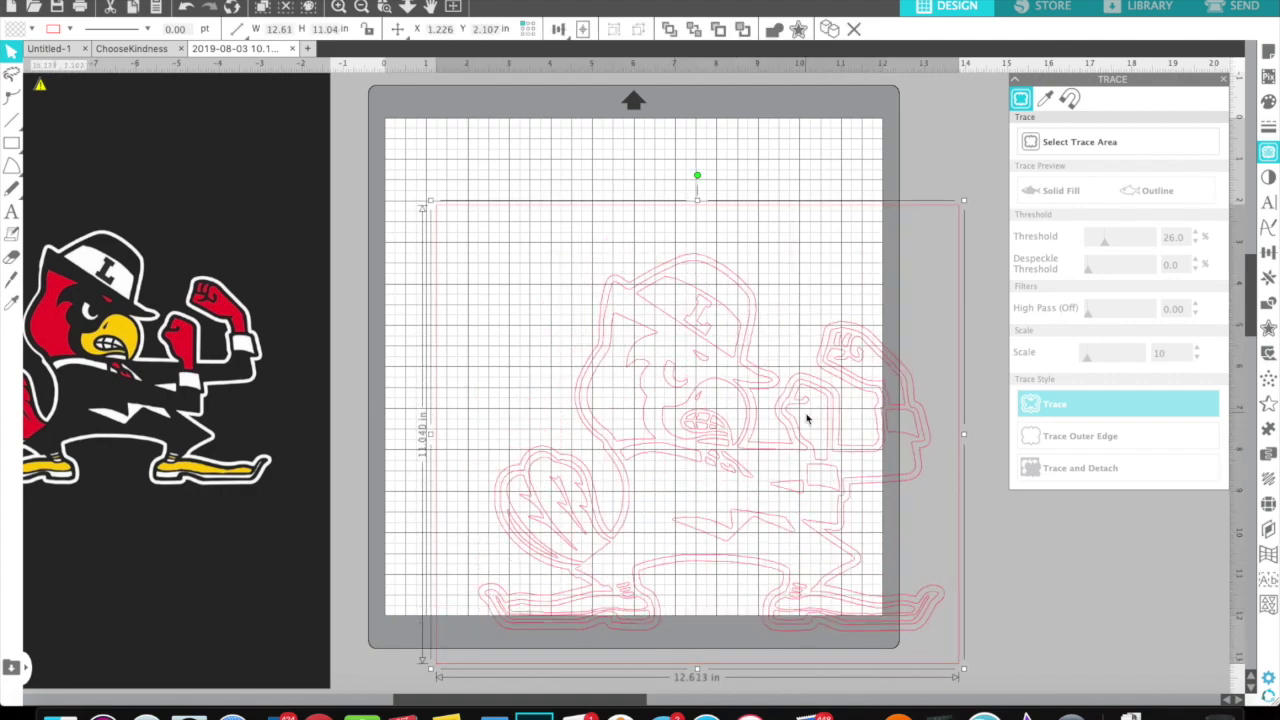
mouse_move(743, 406)
left_mouse_down()
mouse_move(680, 363)
mouse_move(668, 342)
mouse_move(681, 316)
left_mouse_up()
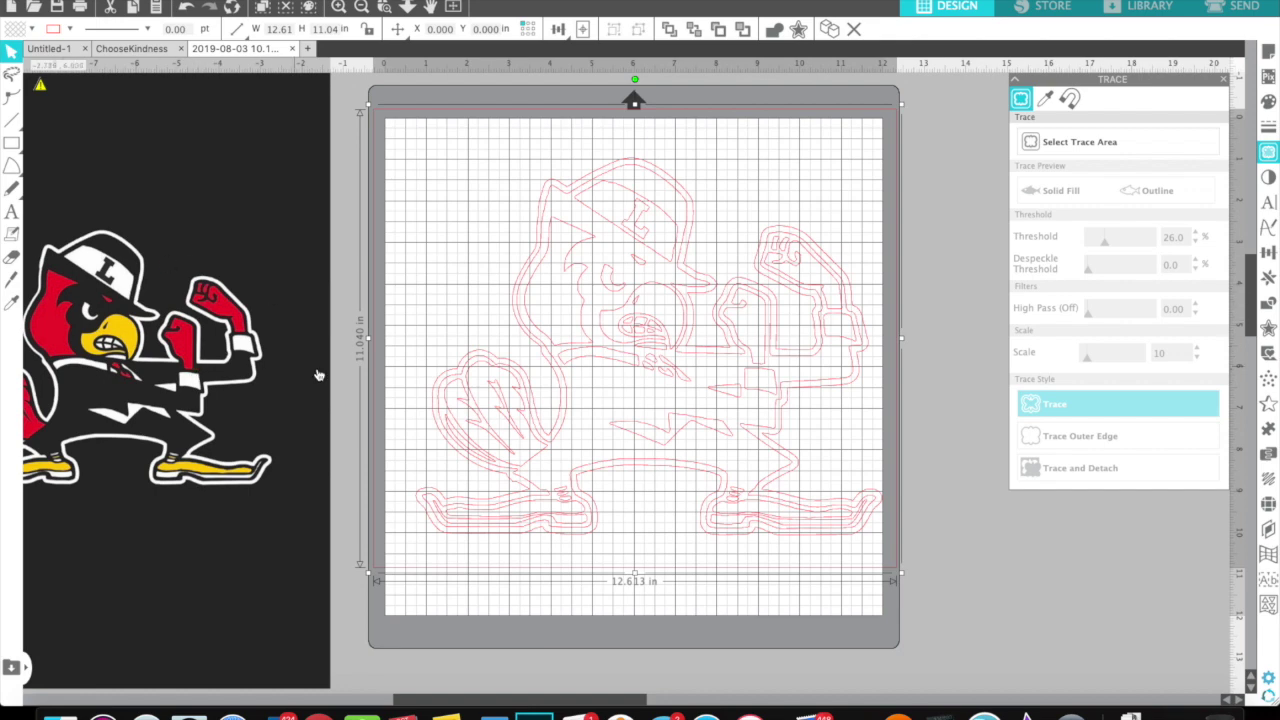
mouse_move(587, 438)
left_mouse_down()
mouse_move(620, 455)
mouse_move(533, 410)
left_mouse_up()
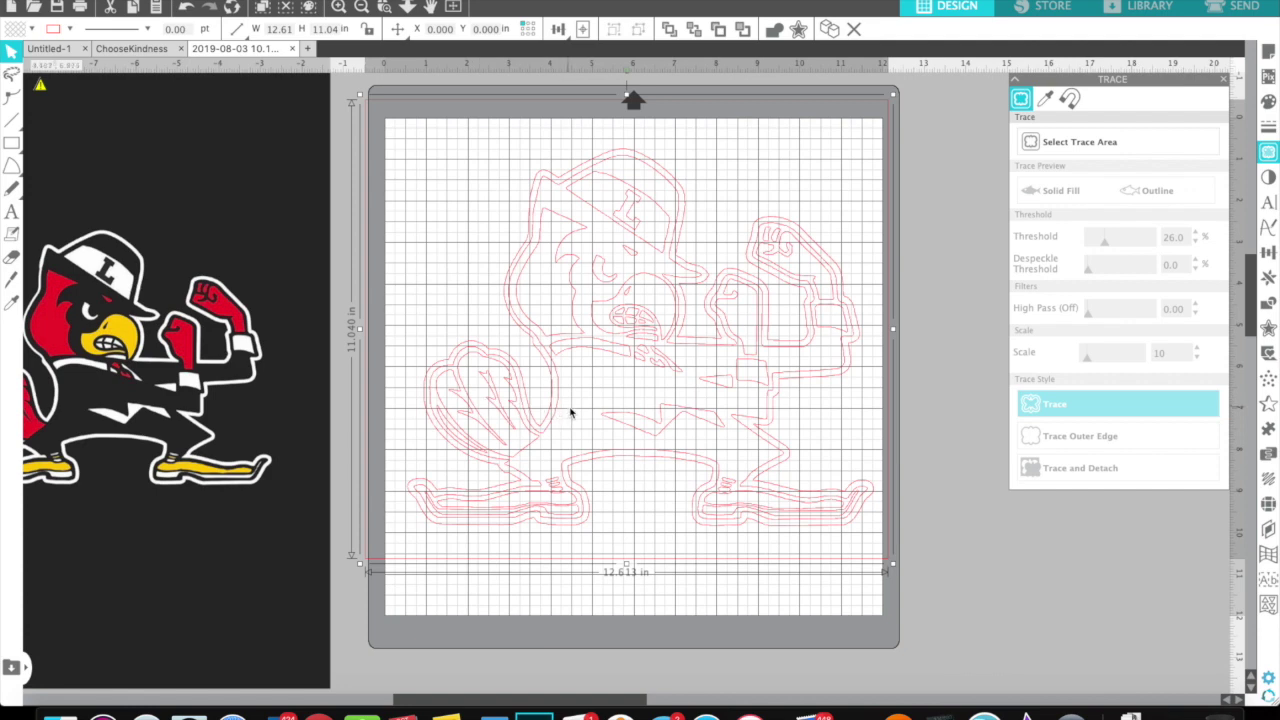
Step: Release the compound path of the traced mascot and deselect the separated pieces
right_click(612, 421)
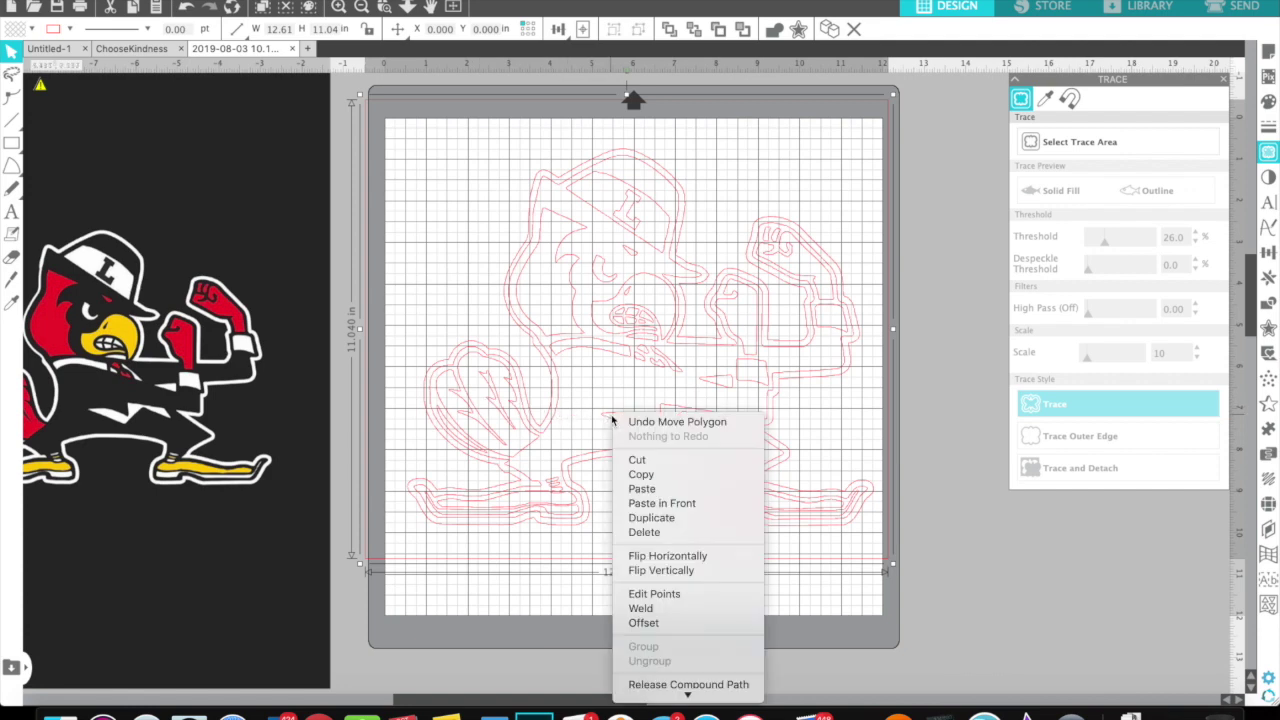
left_click(684, 686)
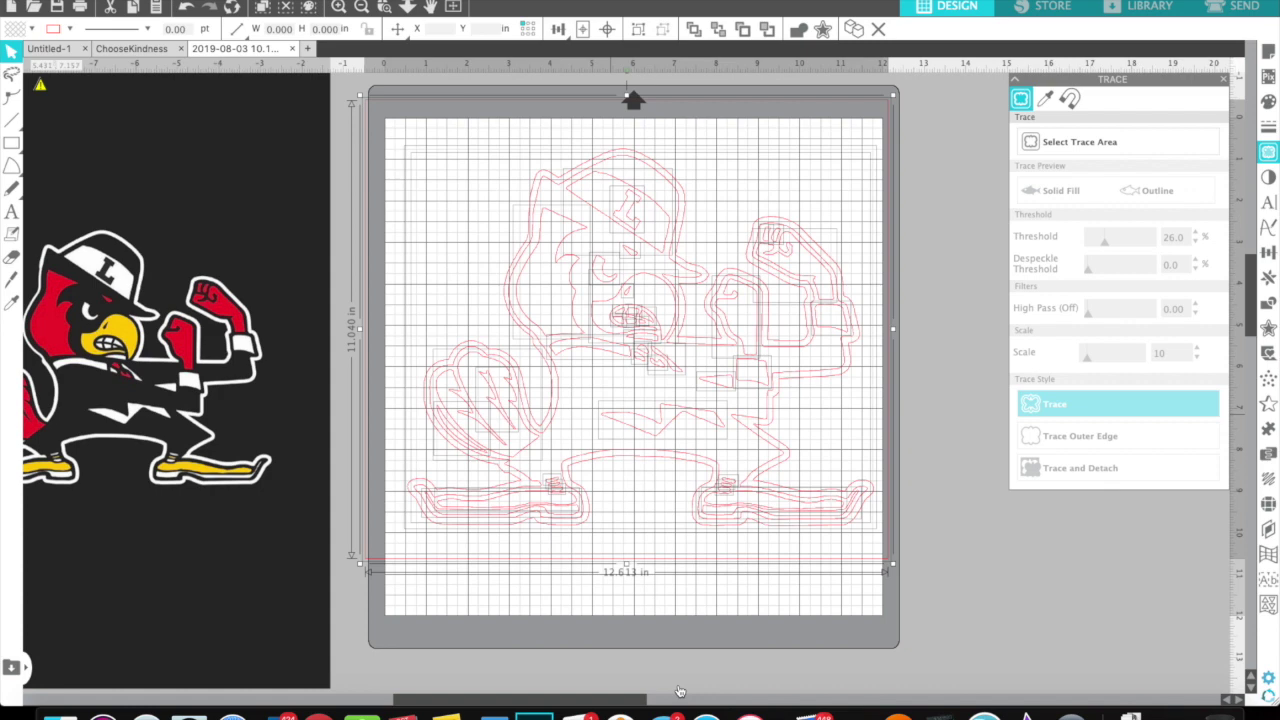
left_click(952, 593)
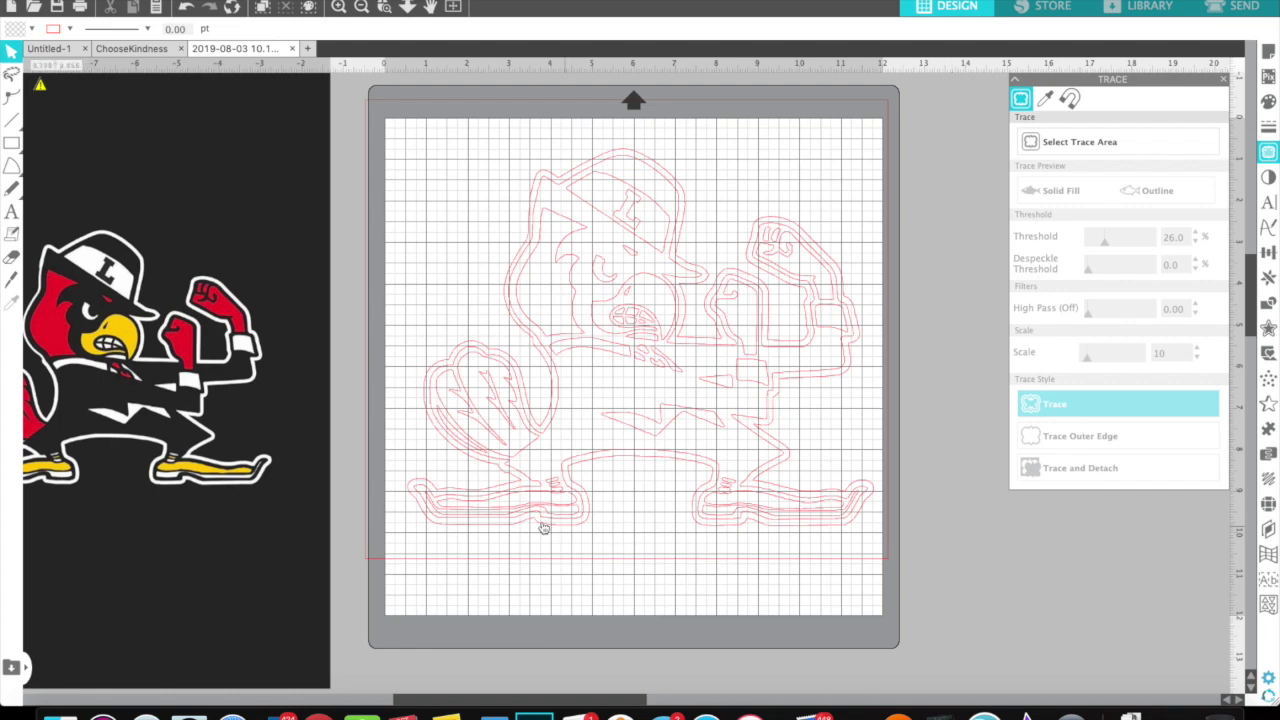
Step: Move the original mascot picture to the right of the mat as a reference and close the trace settings
left_click_drag(199, 263, 1215, 456)
left_click(1224, 79)
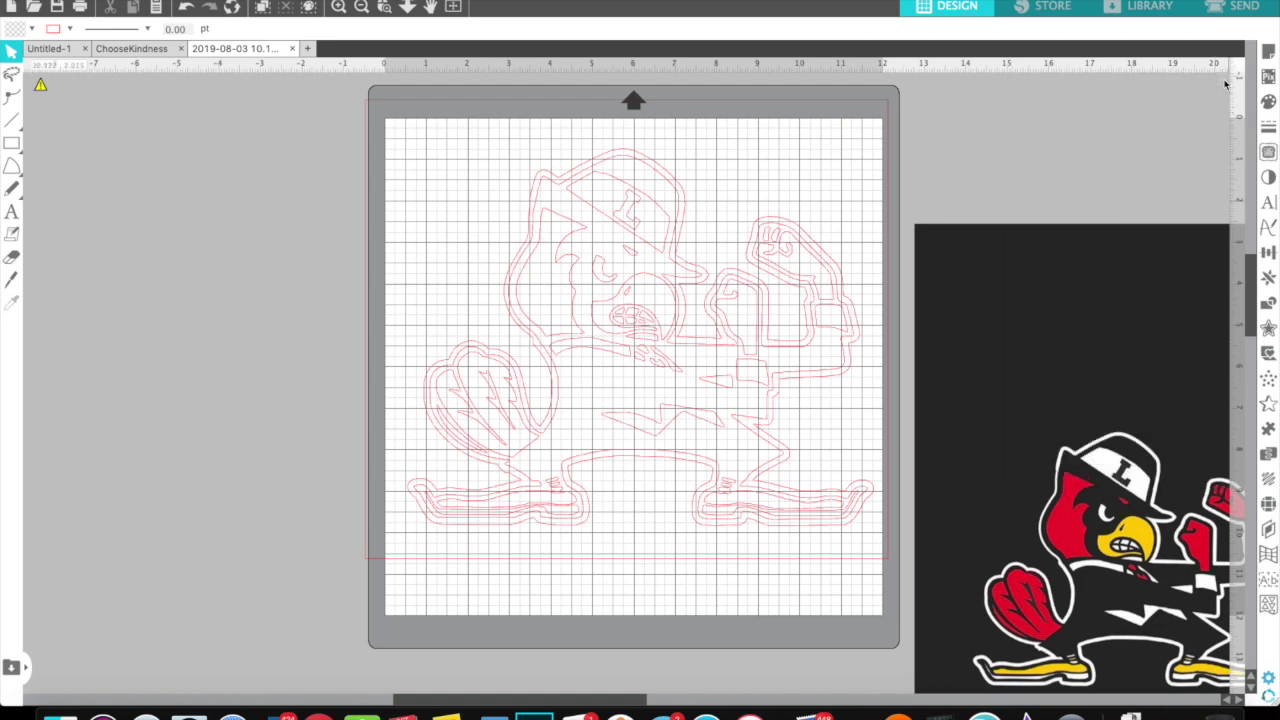
left_click(1155, 262)
left_click_drag(1155, 262, 1135, 101)
left_click(1135, 102)
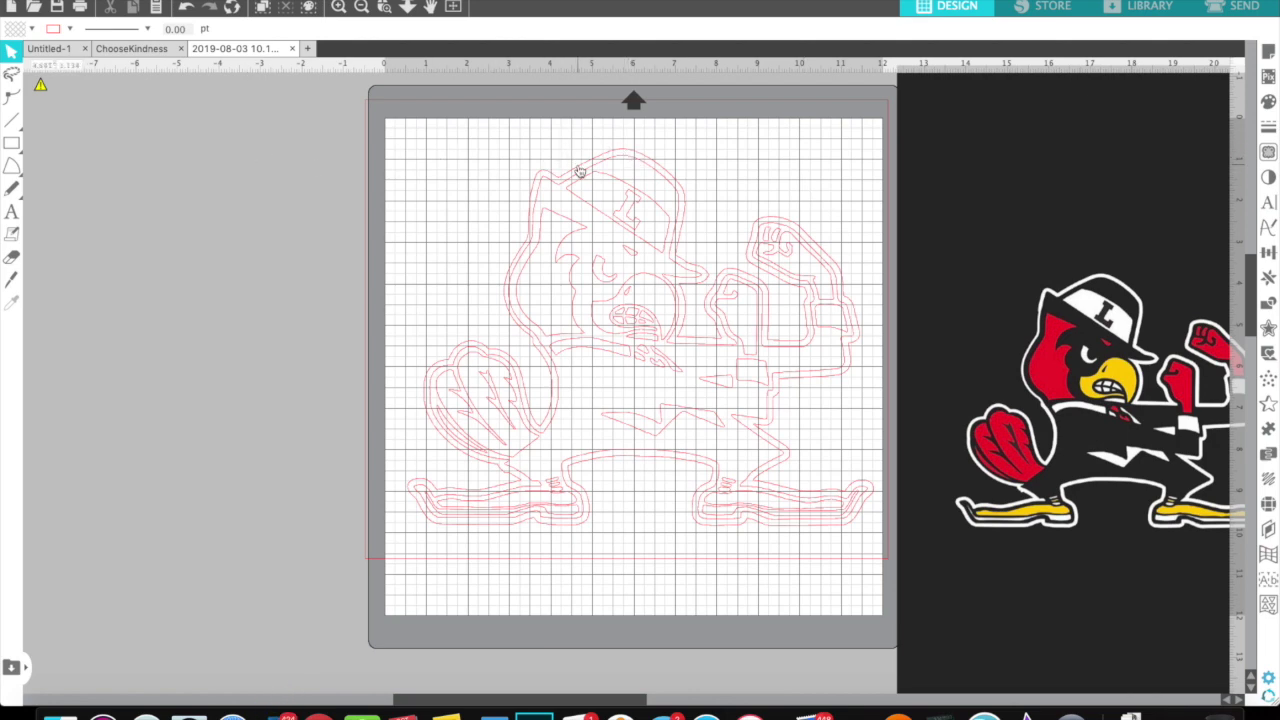
Step: Move the outermost mascot outline off the left side of the mat and fill it with white
mouse_move(579, 171)
left_mouse_down()
mouse_move(517, 149)
mouse_move(126, 143)
left_mouse_up()
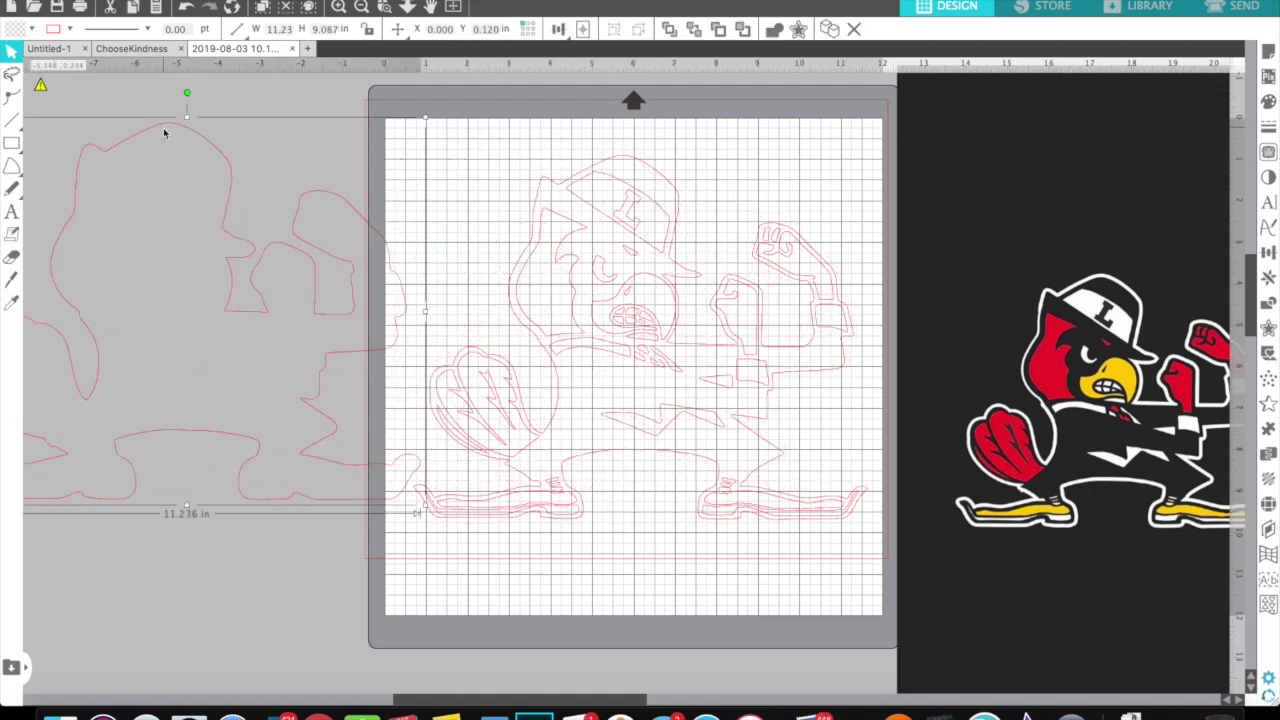
right_click(164, 132)
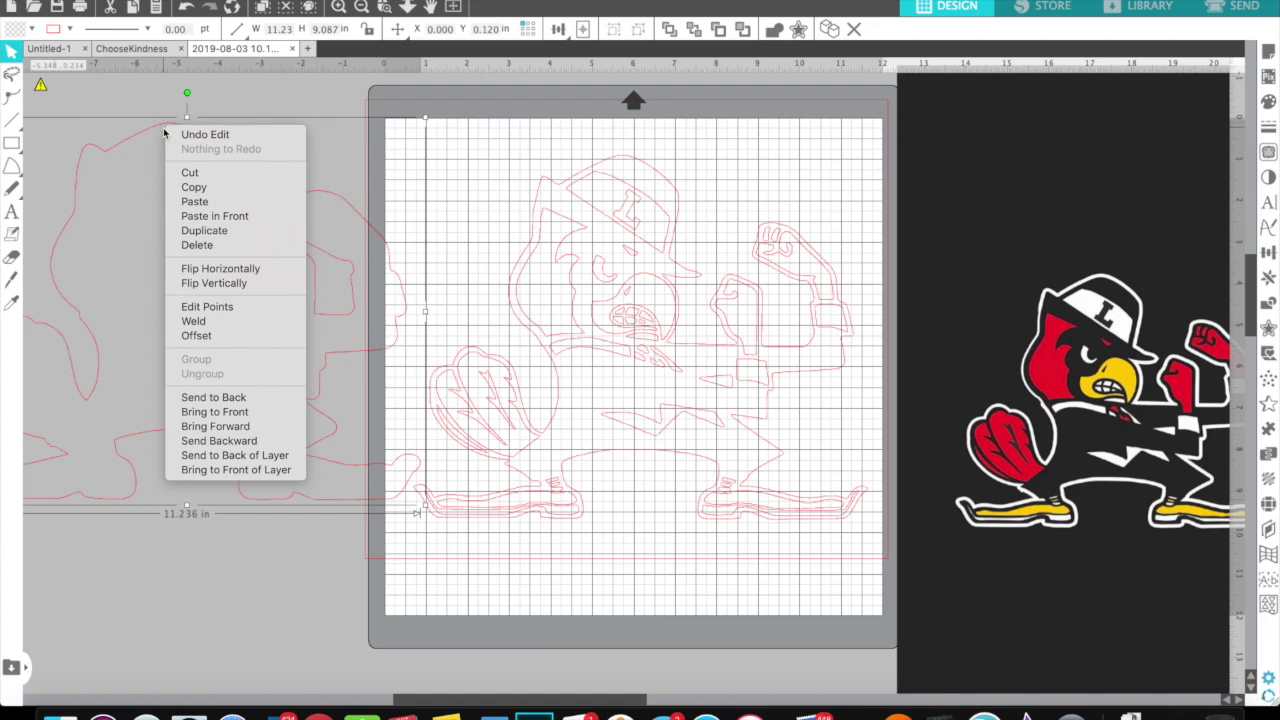
left_click(105, 117)
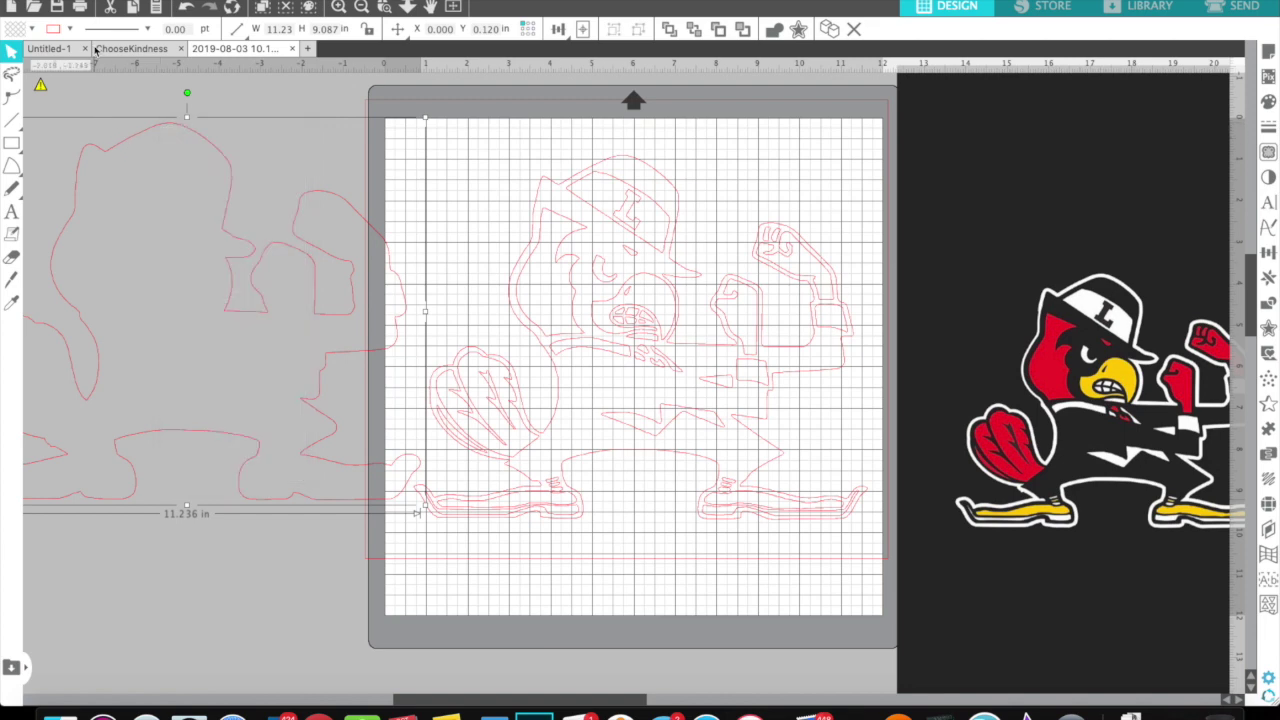
left_click(33, 30)
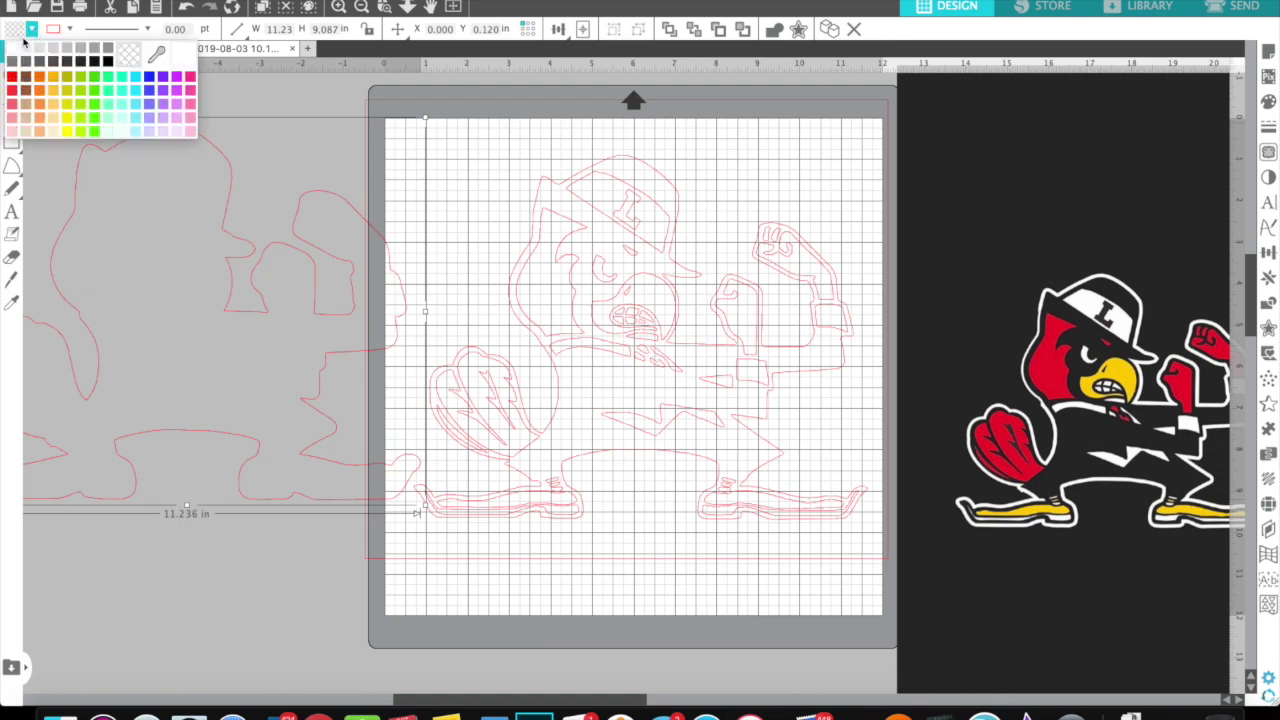
left_click(13, 47)
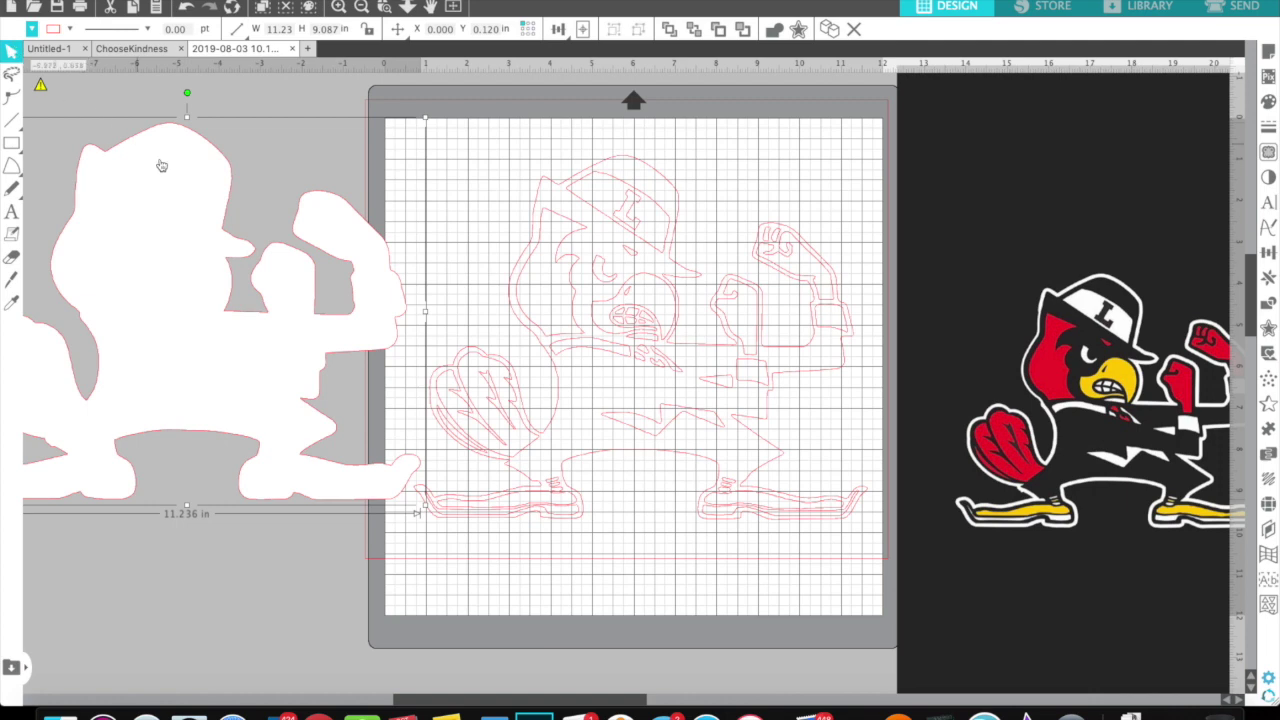
left_click_drag(184, 178, 120, 177)
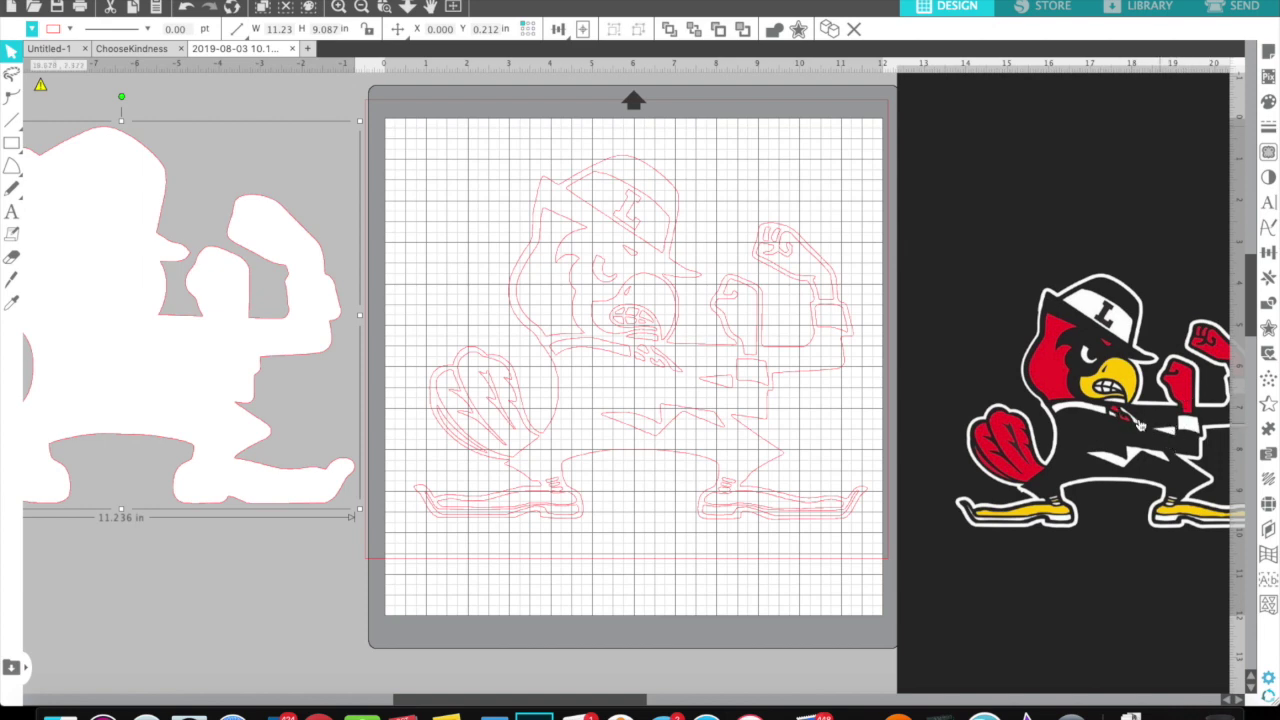
Step: Move the white silhouette further down beside the mat and pull the next inner body outline off the mat's left side
left_click(665, 188)
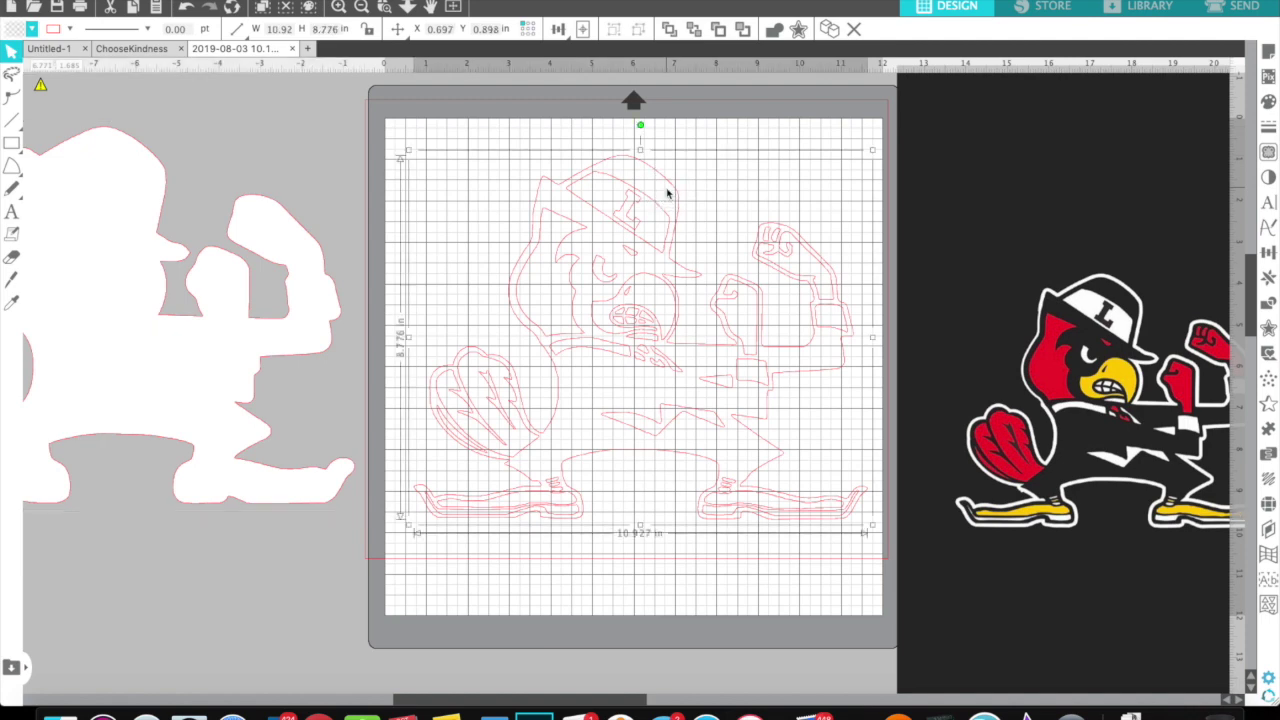
left_click(268, 211)
left_click_drag(268, 211, 283, 576)
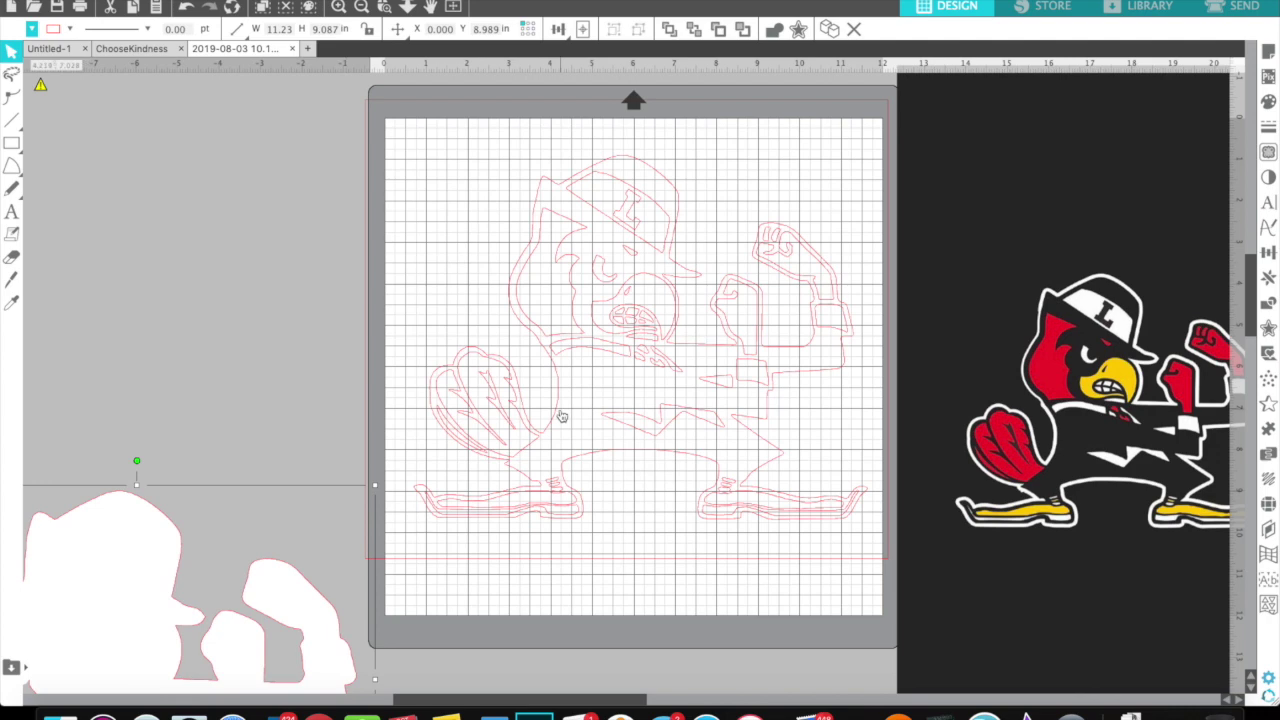
left_click(659, 182)
left_click_drag(659, 182, 246, 120)
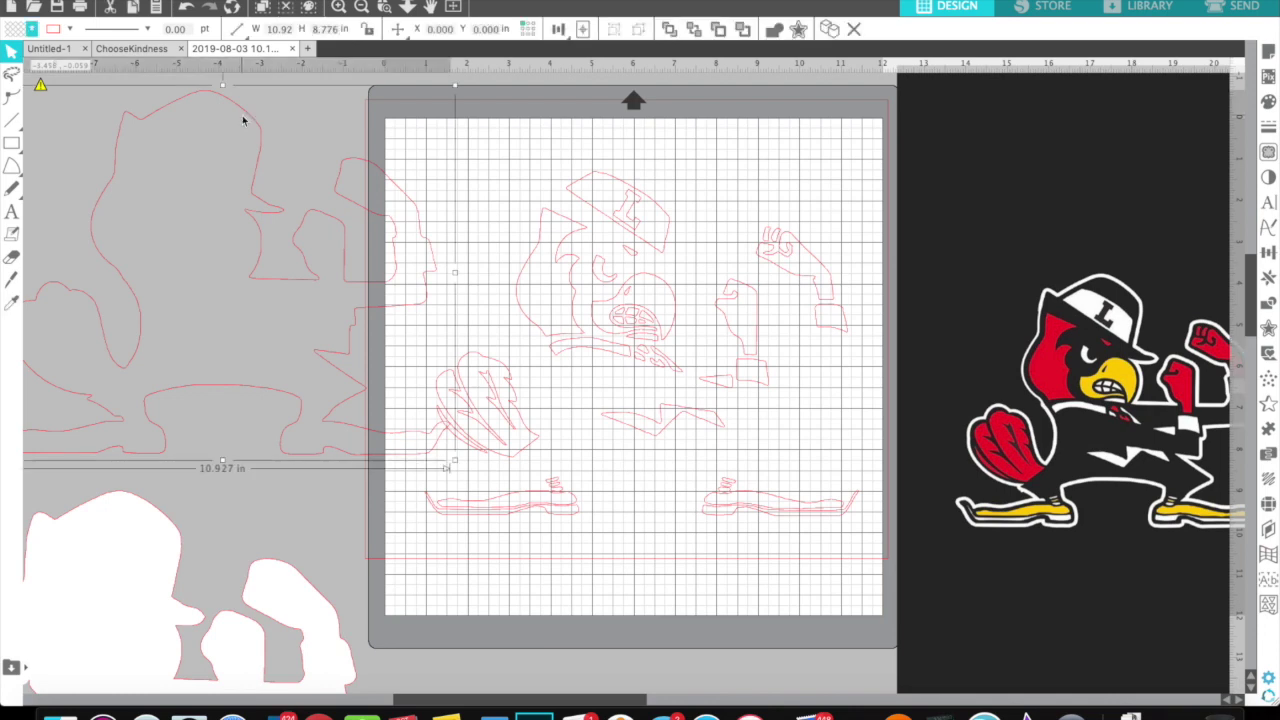
Step: Fill the inner body outline with black and line the white silhouette up behind it as a border
left_click(32, 29)
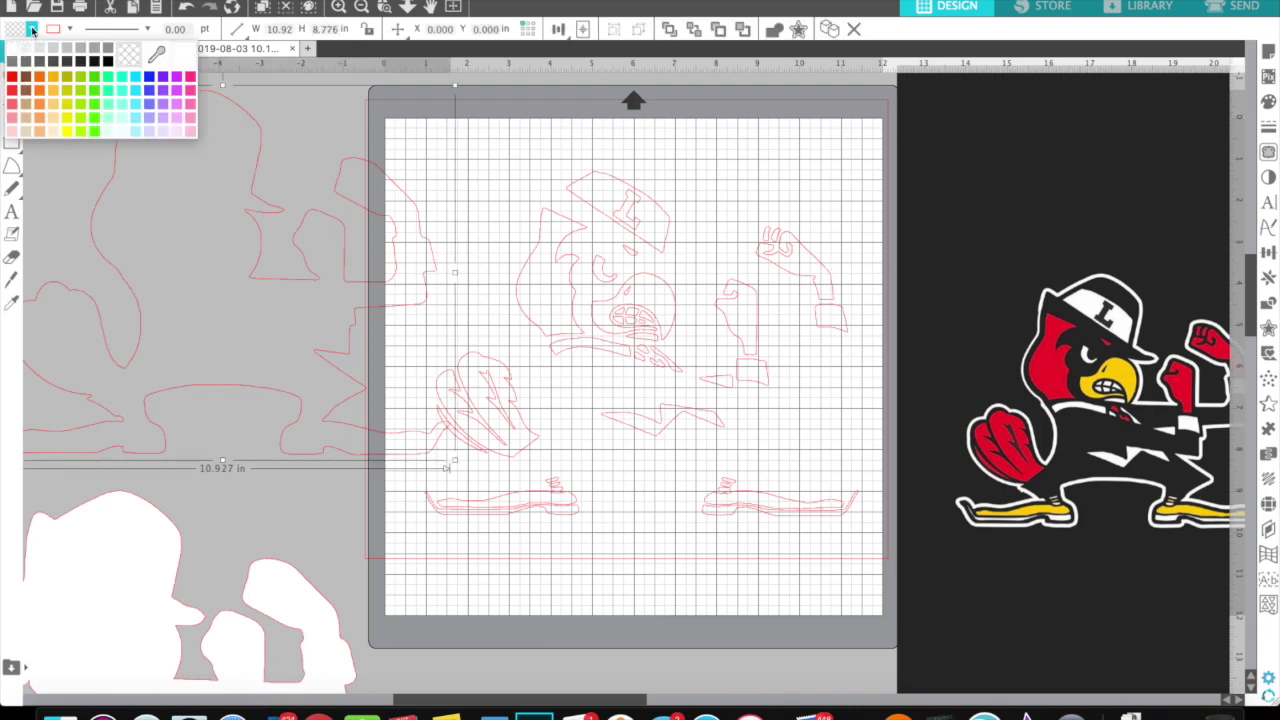
left_click(108, 62)
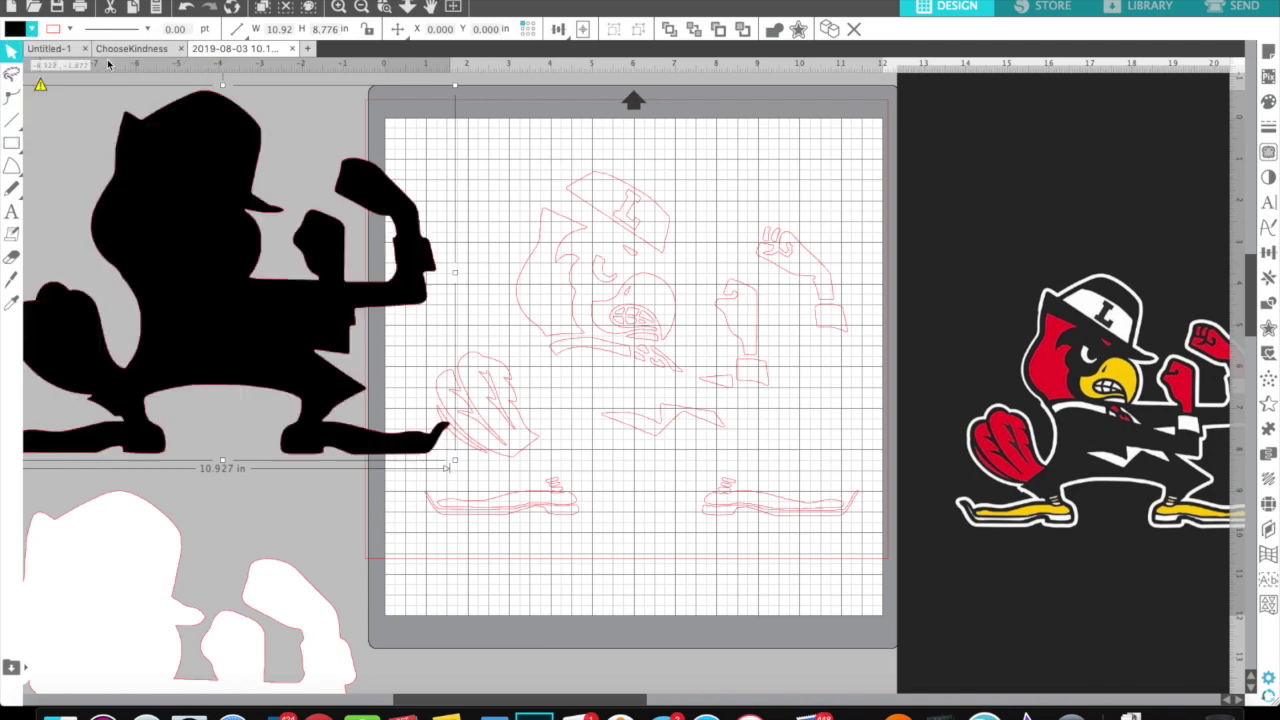
left_click_drag(135, 548, 225, 153)
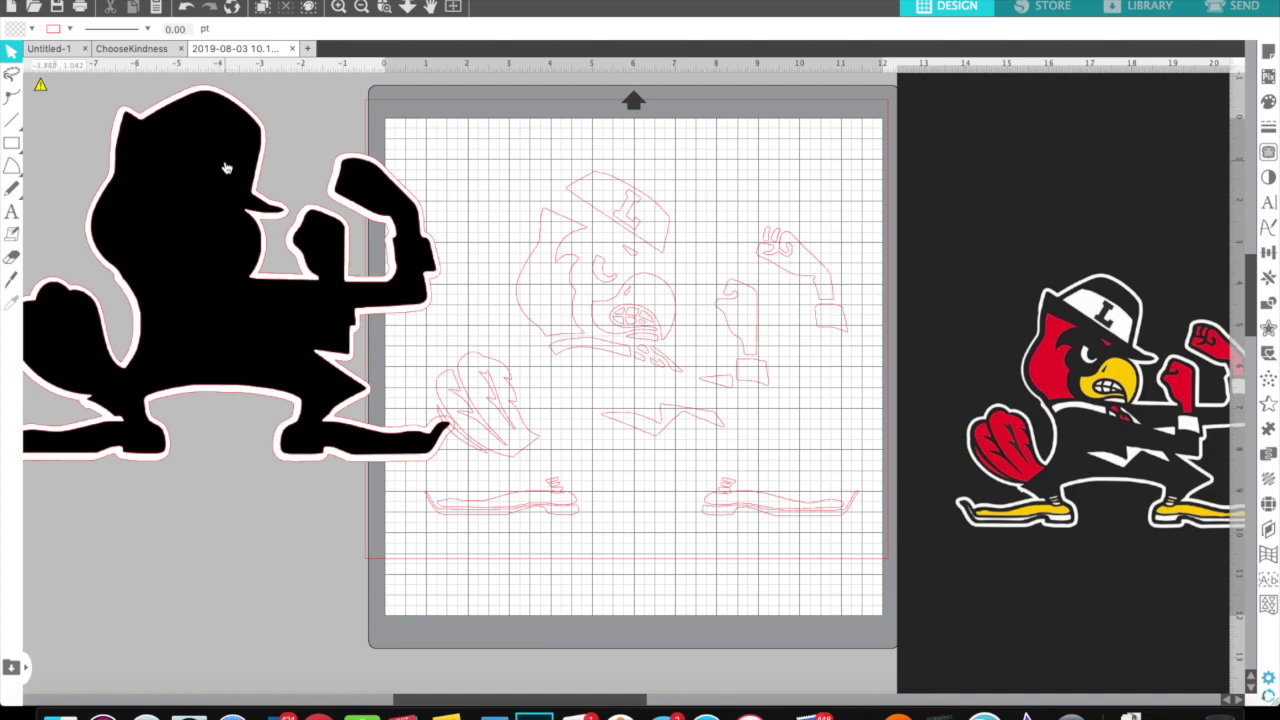
mouse_move(226, 167)
left_mouse_down()
mouse_move(437, 209)
mouse_move(607, 195)
mouse_move(243, 180)
mouse_move(223, 166)
mouse_move(229, 150)
mouse_move(229, 163)
left_mouse_up()
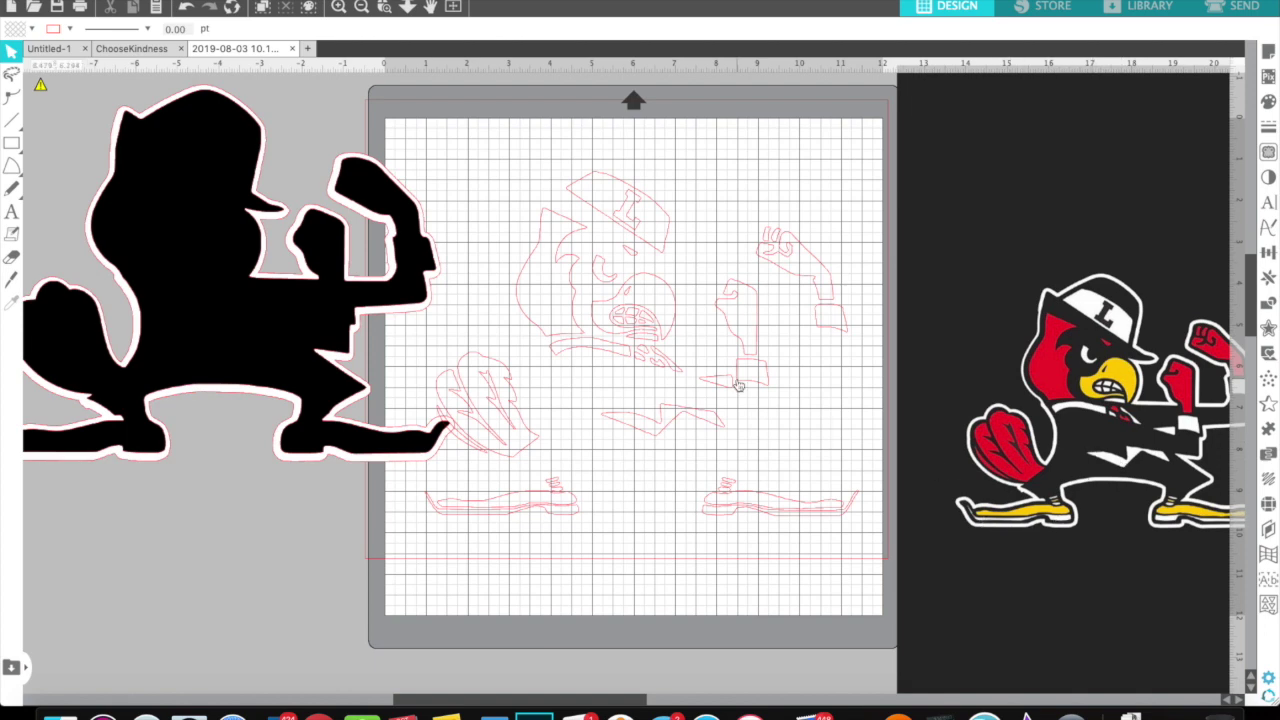
Step: Move the black body onto the mat over the traced detail pieces and the white silhouette further off to the left
left_click_drag(220, 266, 639, 336)
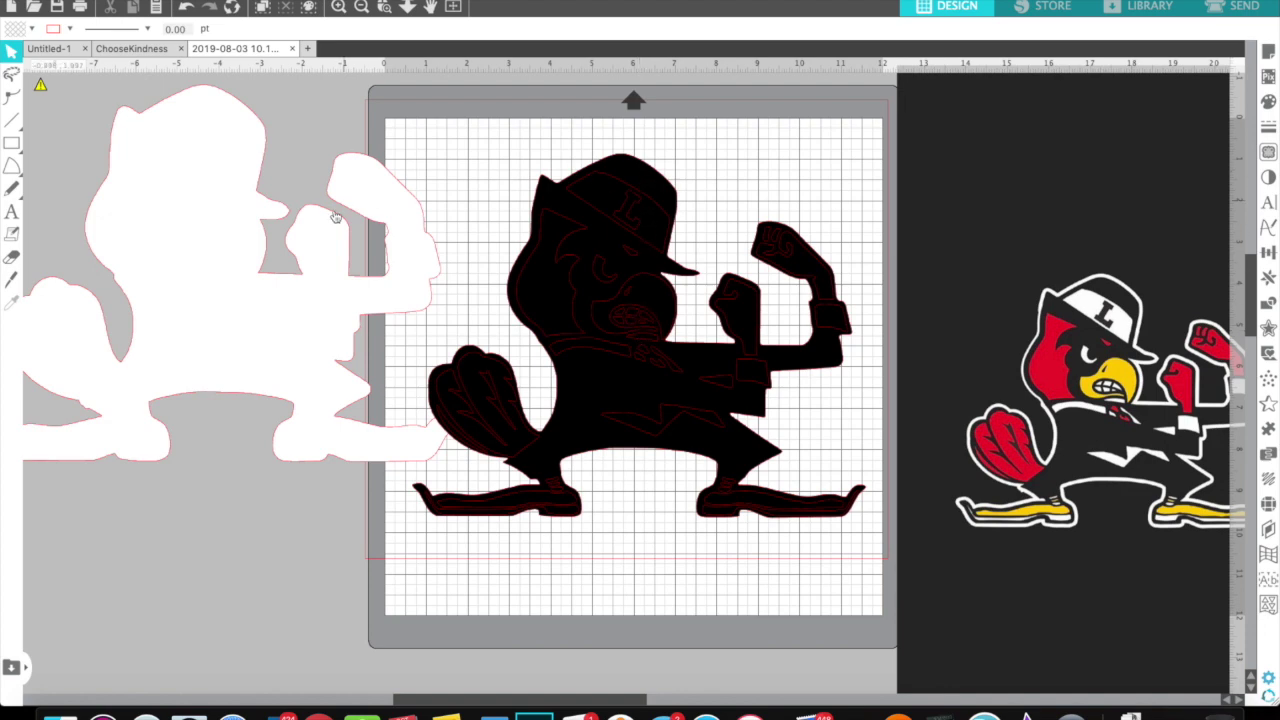
left_click_drag(322, 230, 70, 248)
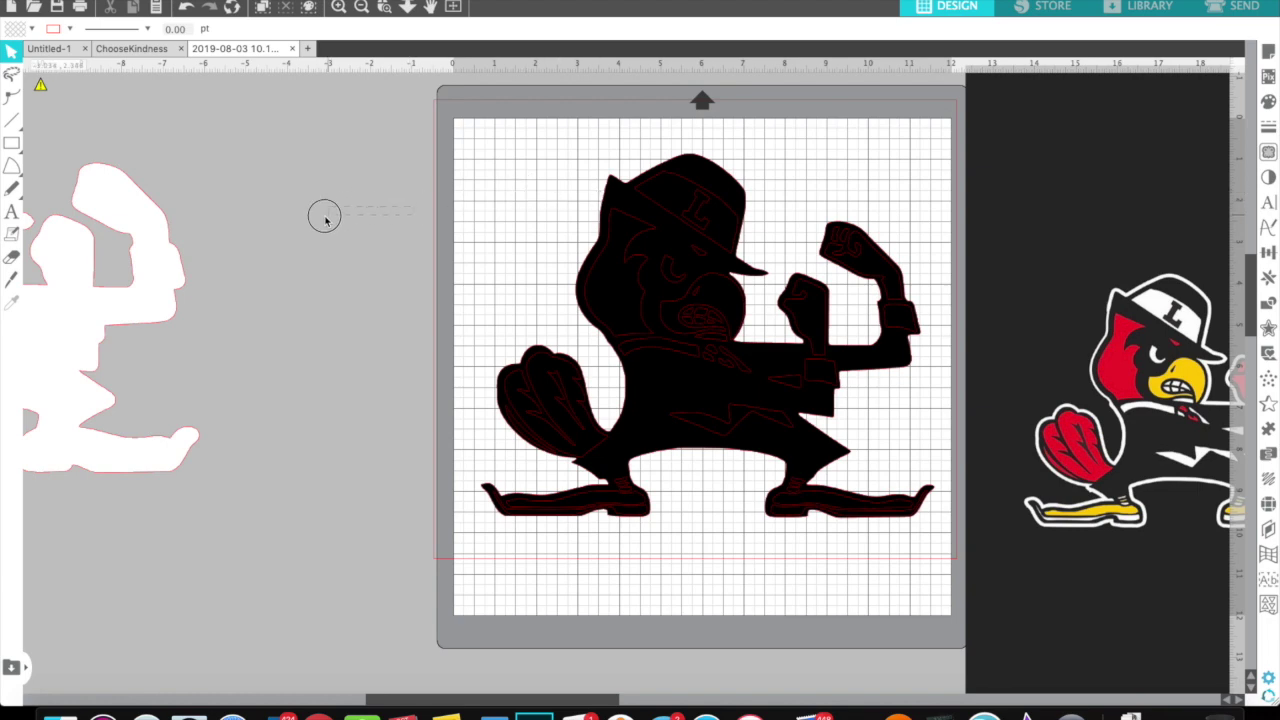
Step: Try to select the raised arm's cuff and add the lower arm's cuff while they lie over the black body
scroll(322, 221, "right", 5)
scroll(322, 221, "right", 1)
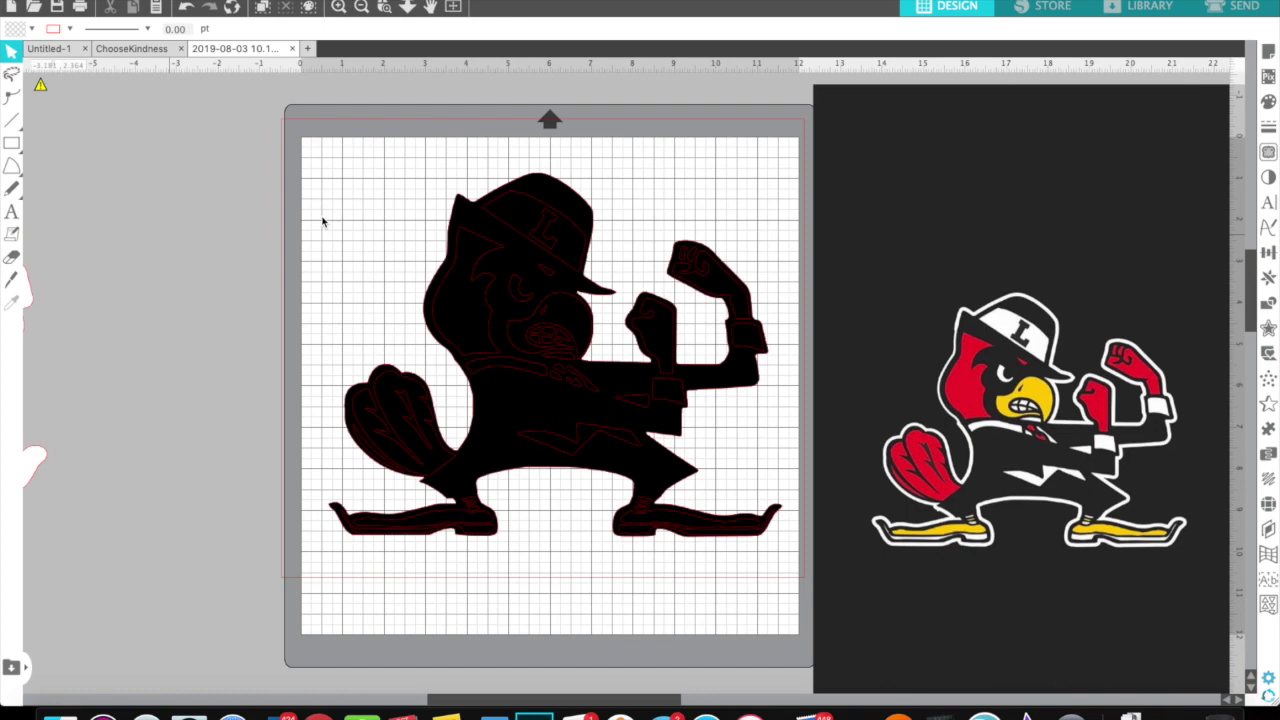
left_click(338, 7)
left_click(338, 7)
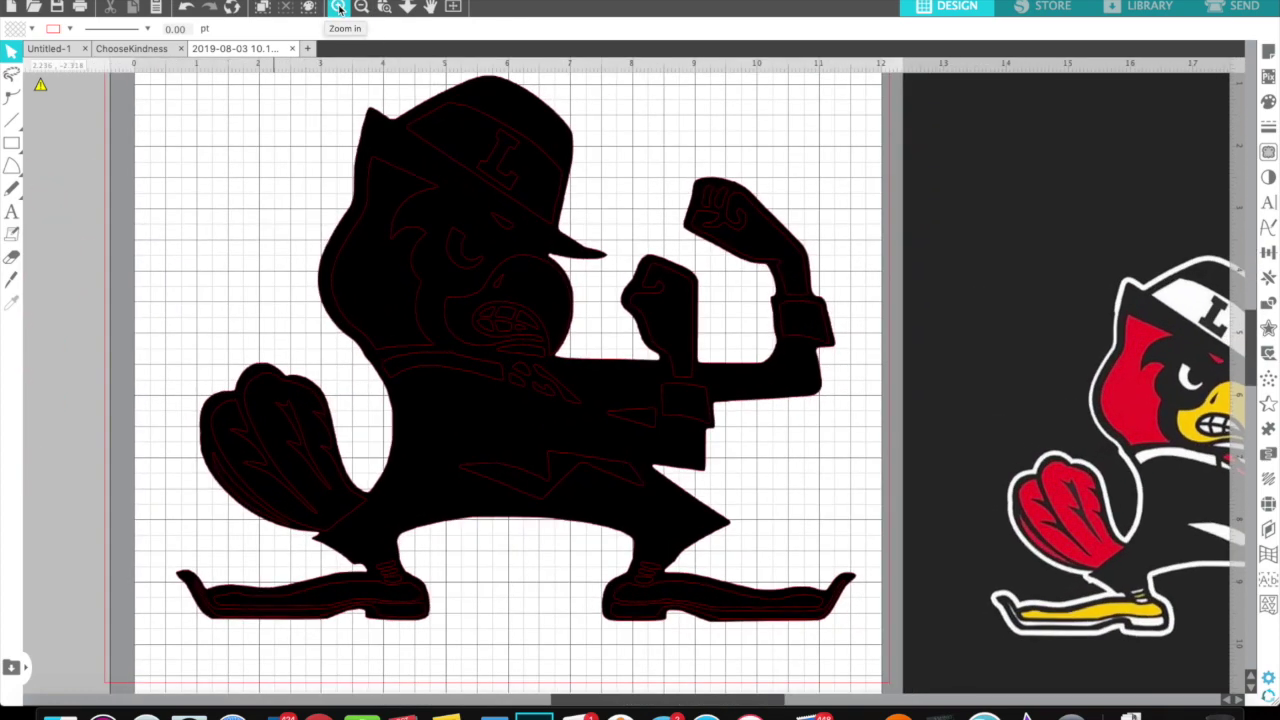
left_click(535, 118)
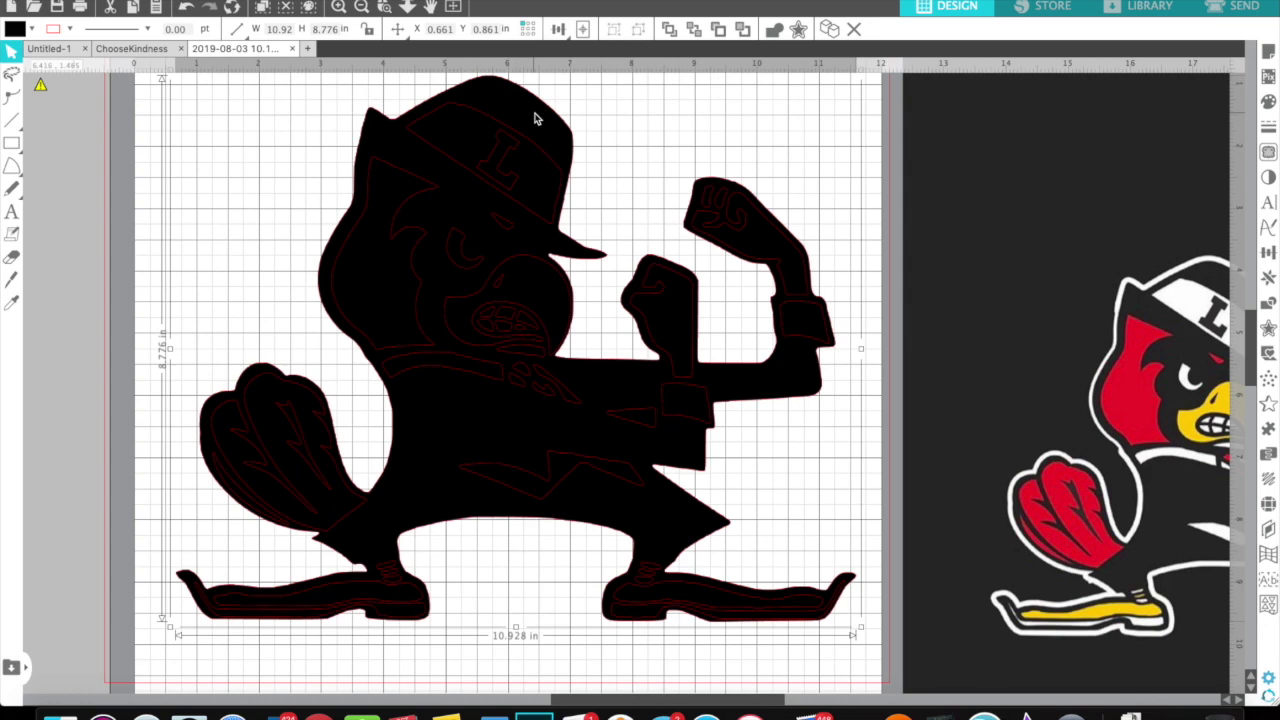
scroll(535, 118, "right", 3)
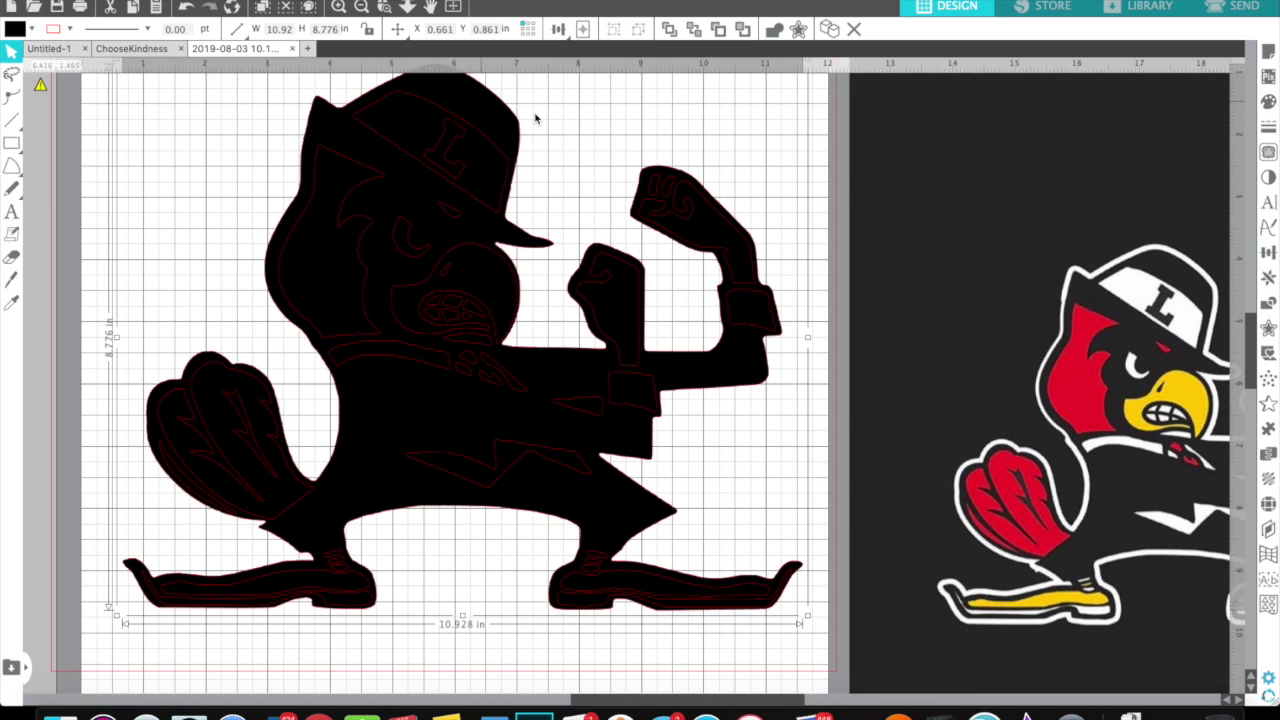
scroll(535, 118, "right", 2)
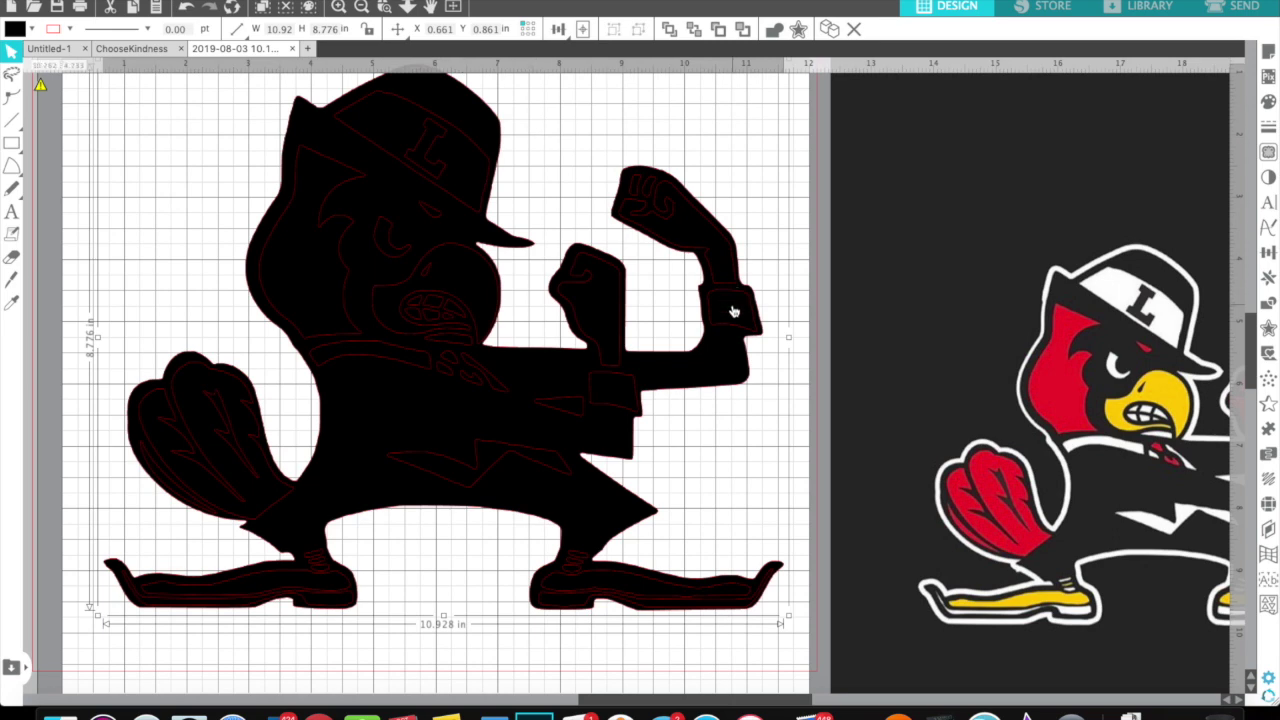
key("Escape")
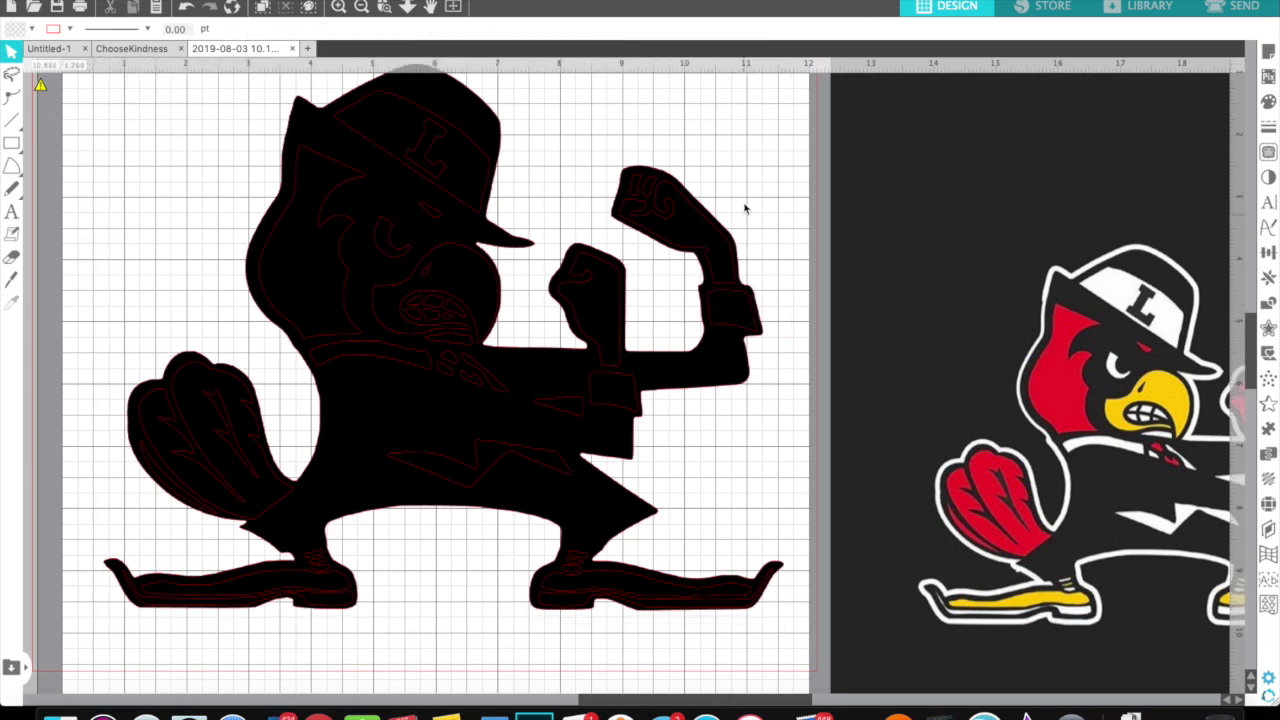
left_click(466, 123)
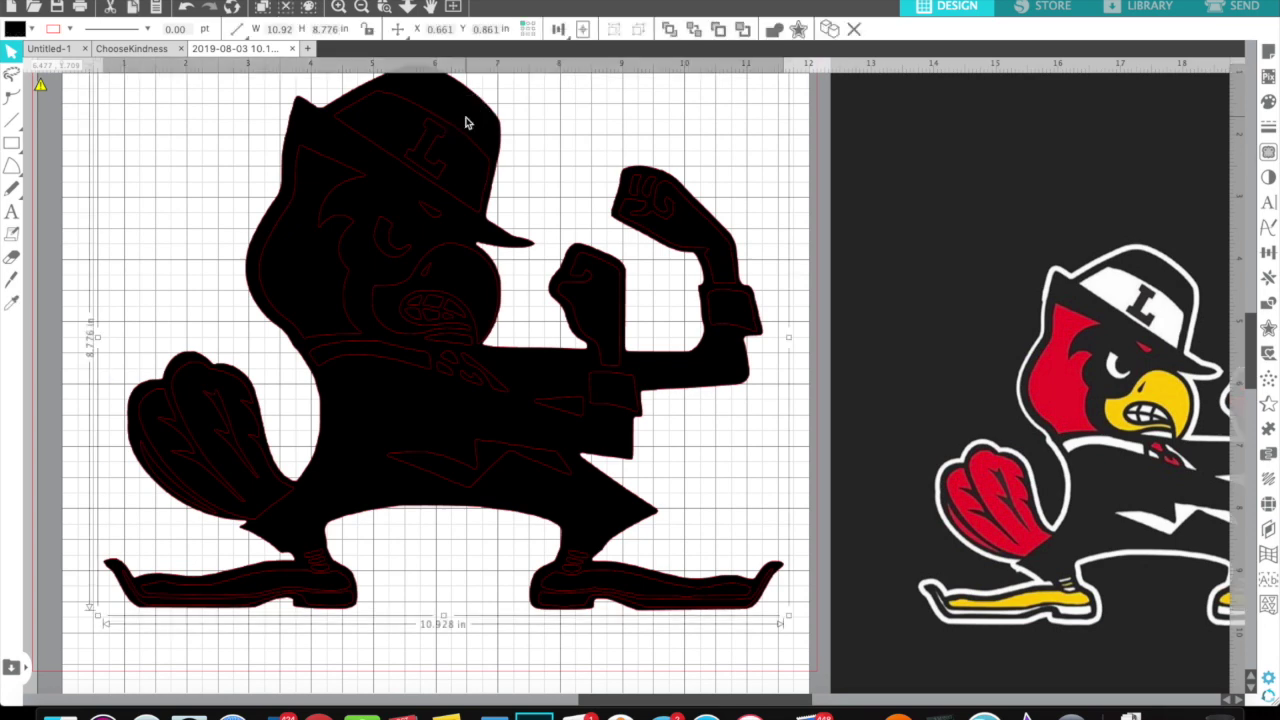
left_click(742, 325)
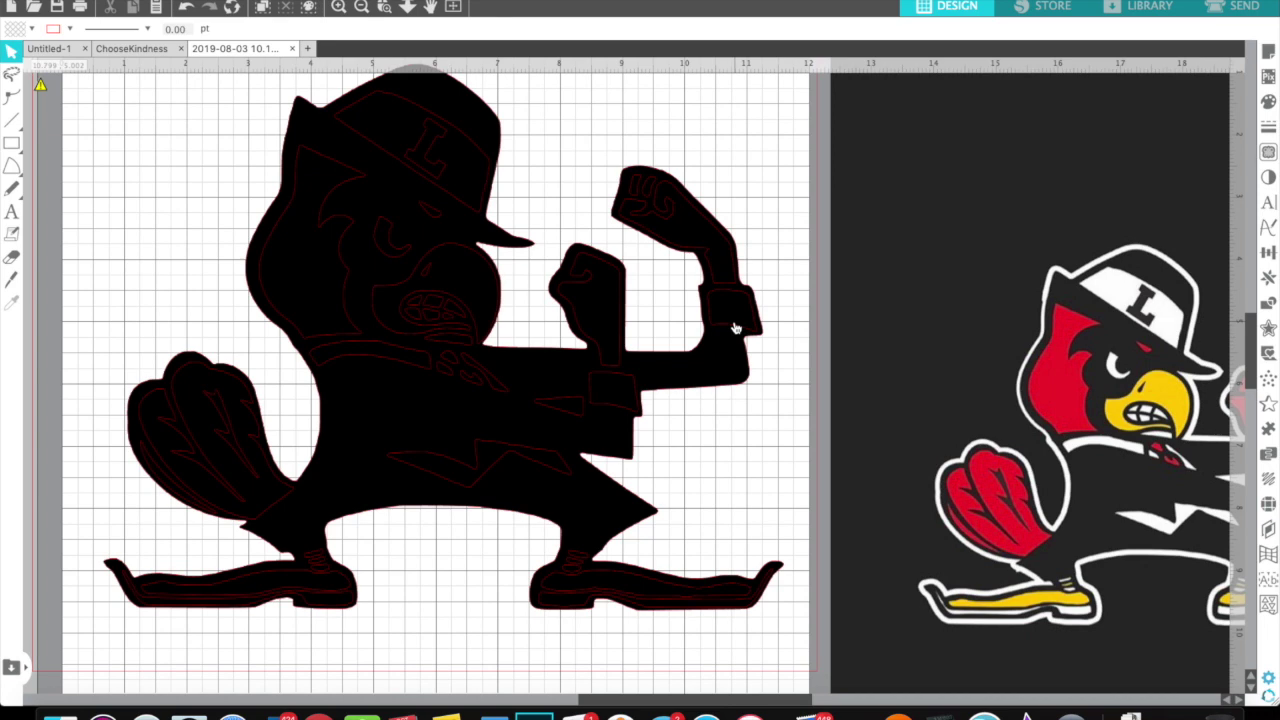
left_click(458, 104)
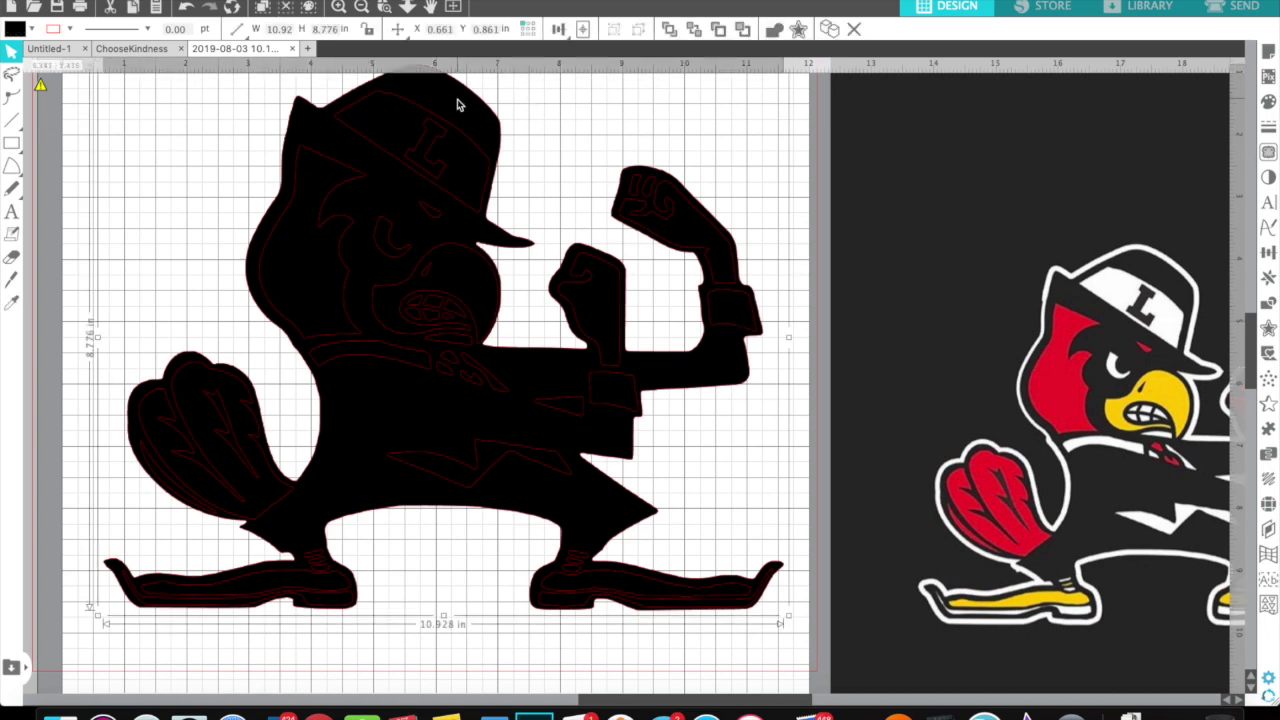
left_click(741, 325)
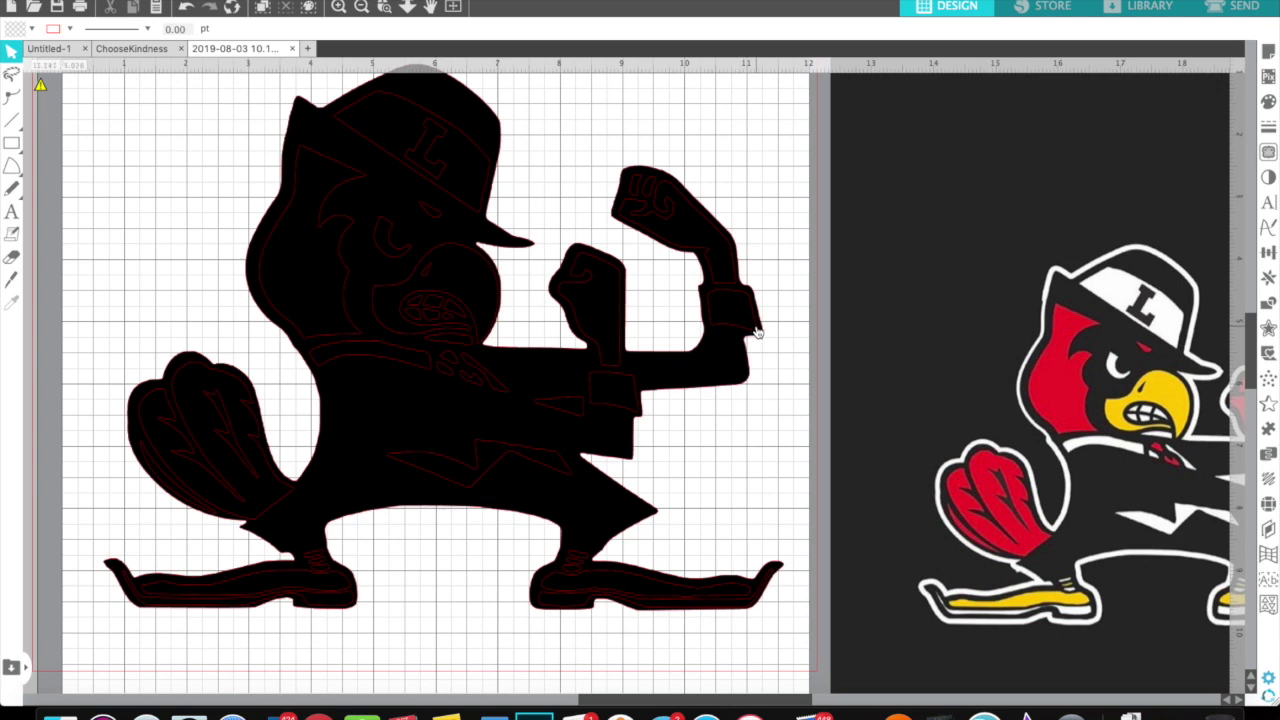
left_click(757, 332)
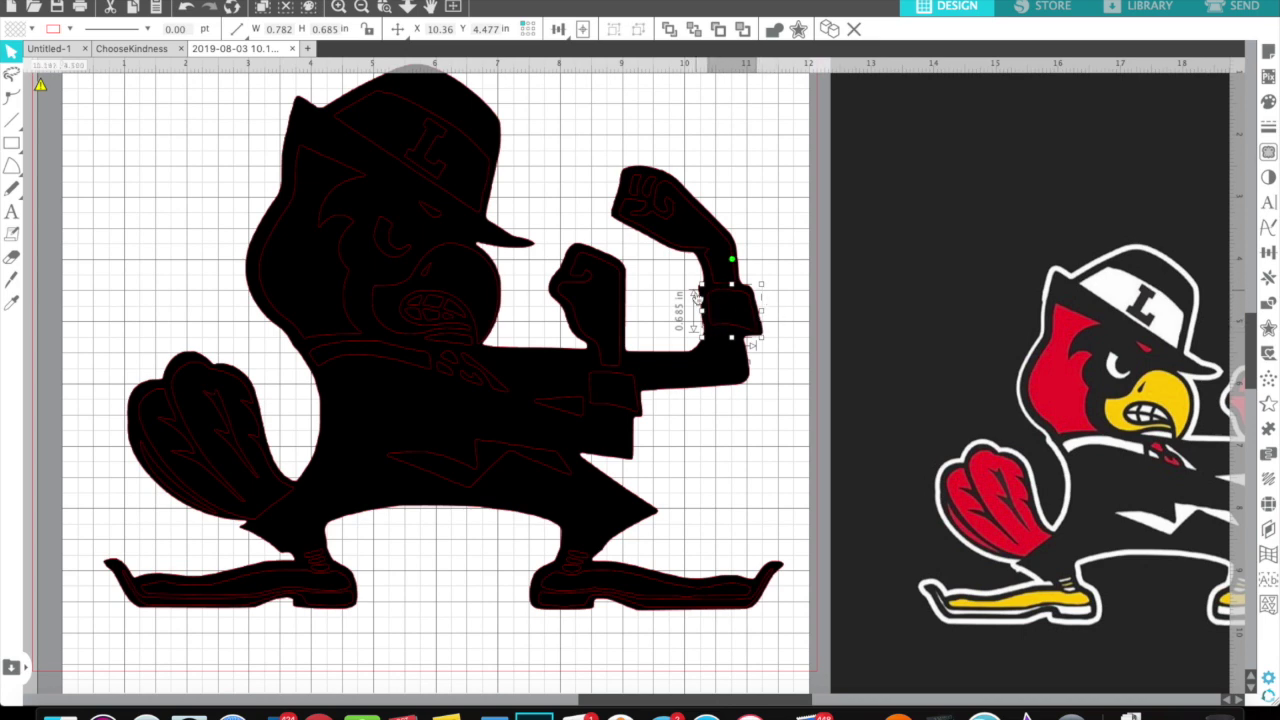
left_click(621, 393)
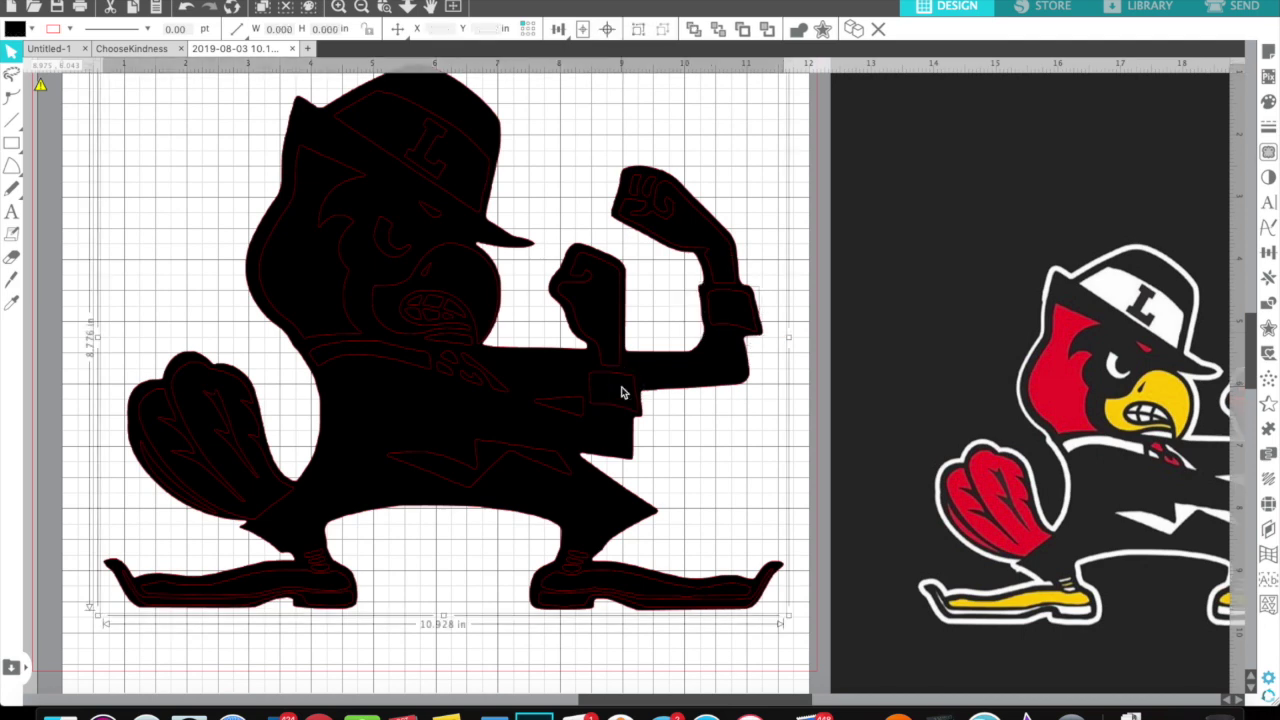
left_click(797, 298)
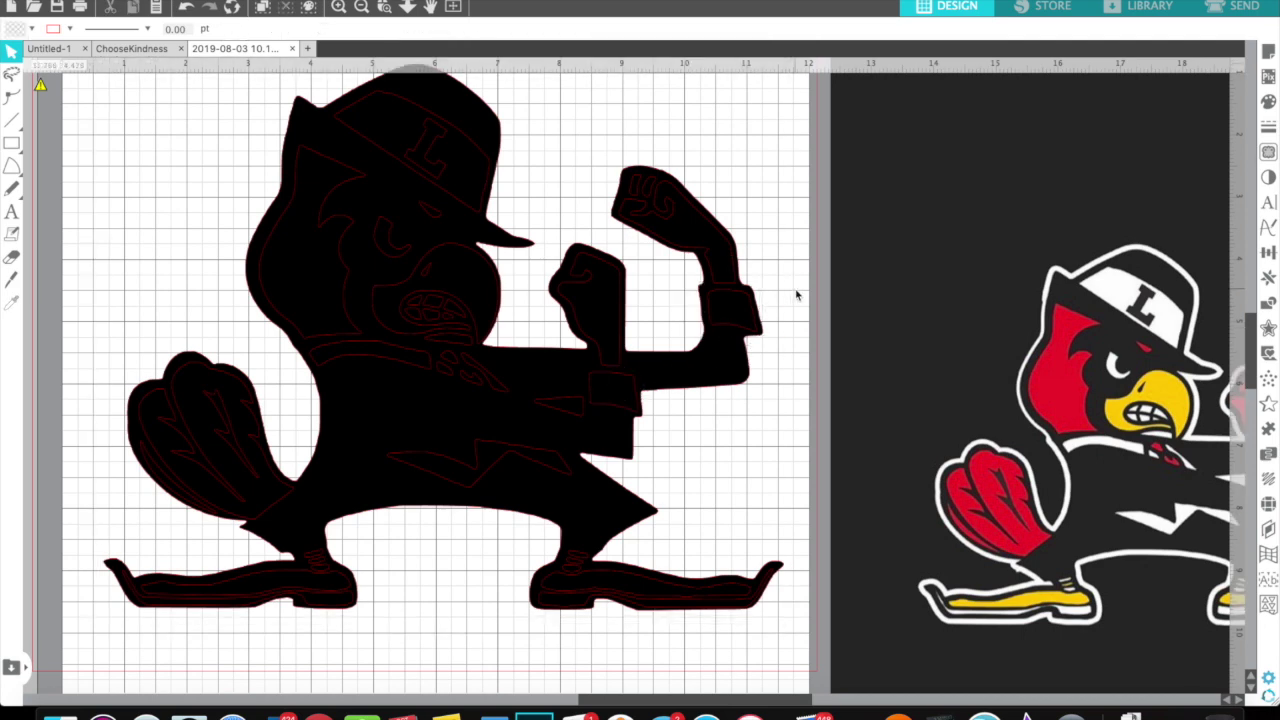
Step: Try to select both cuffs and the small pointed sleeve piece together on top of the black body
left_click(733, 300)
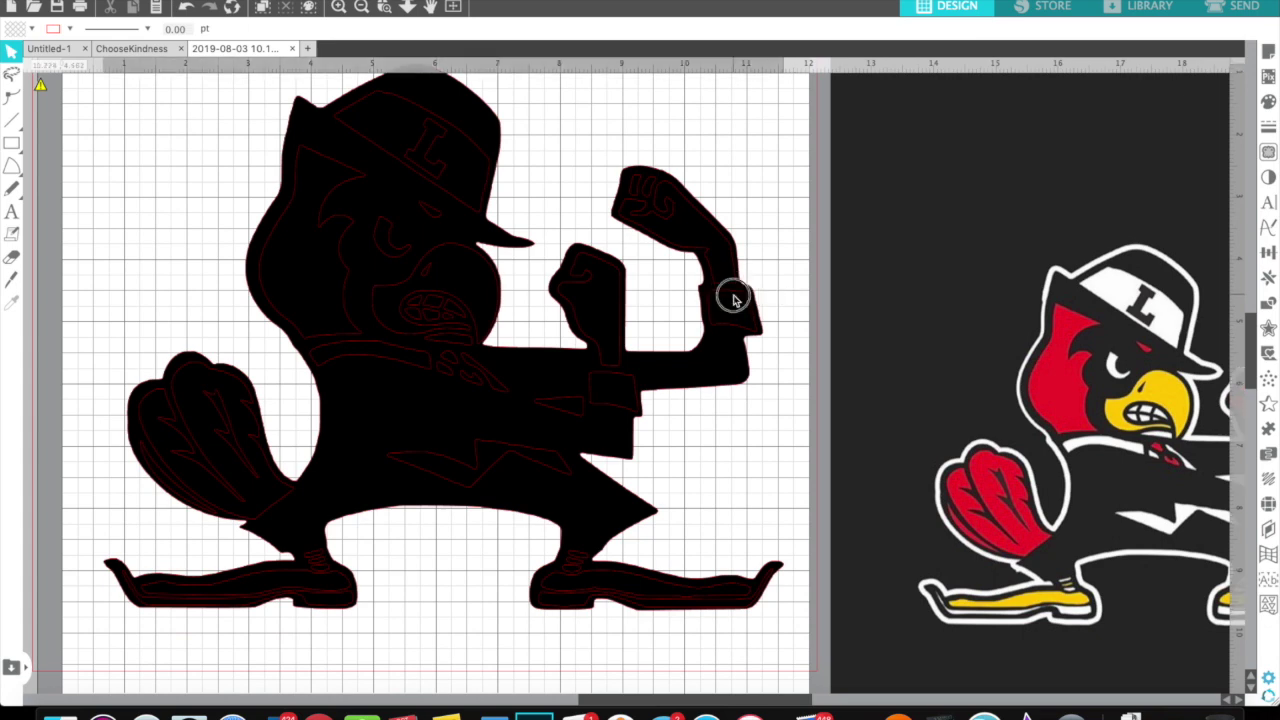
left_click(797, 300)
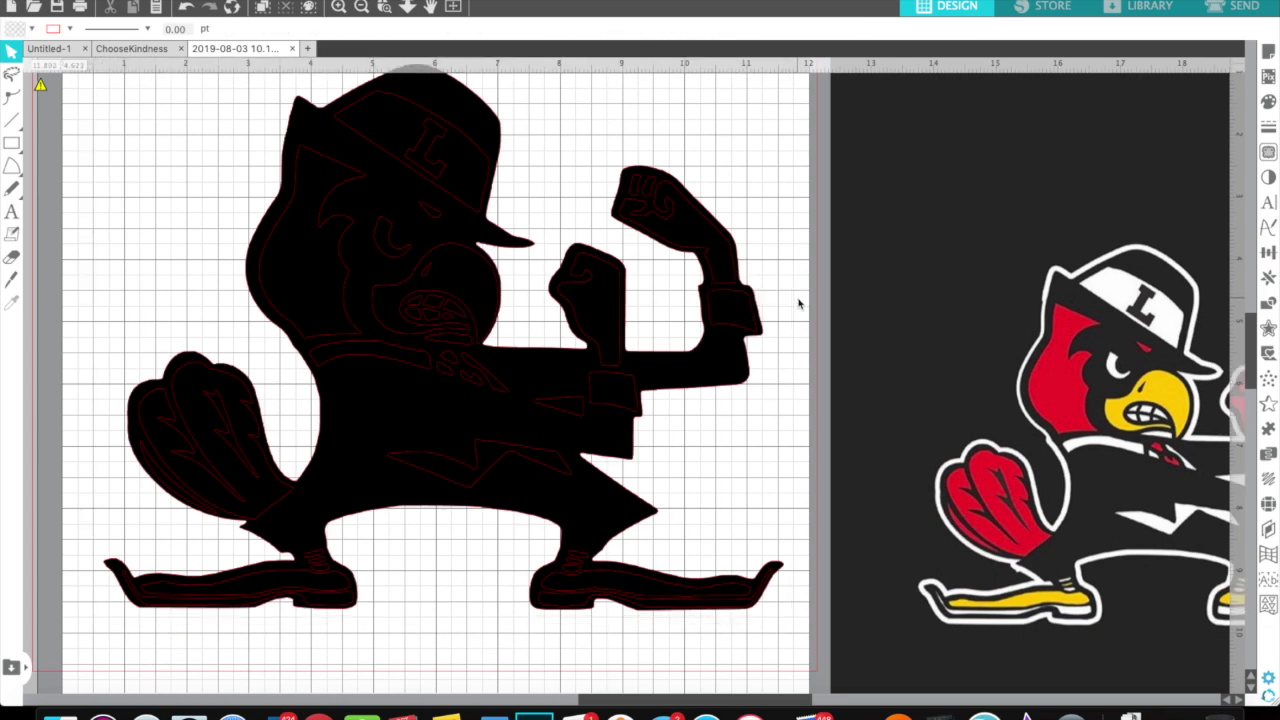
left_click(755, 329)
left_click(799, 330)
left_click(722, 309)
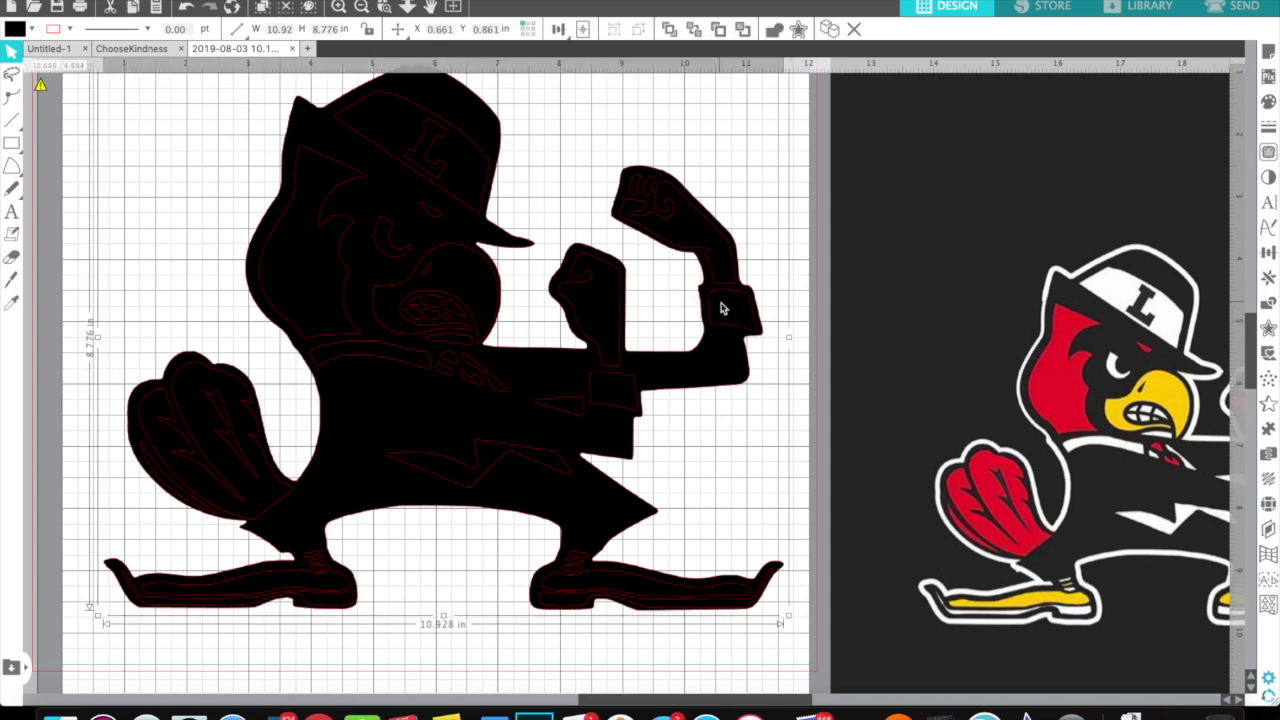
left_click(790, 274)
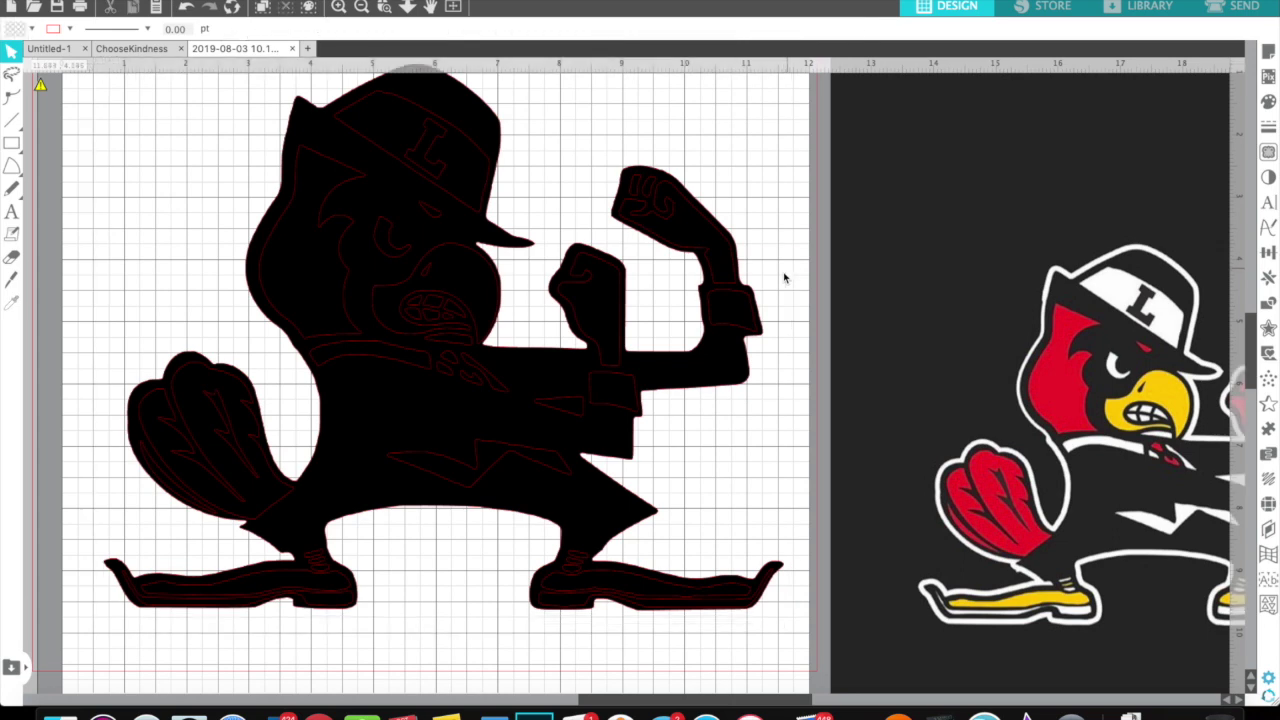
left_click(739, 300)
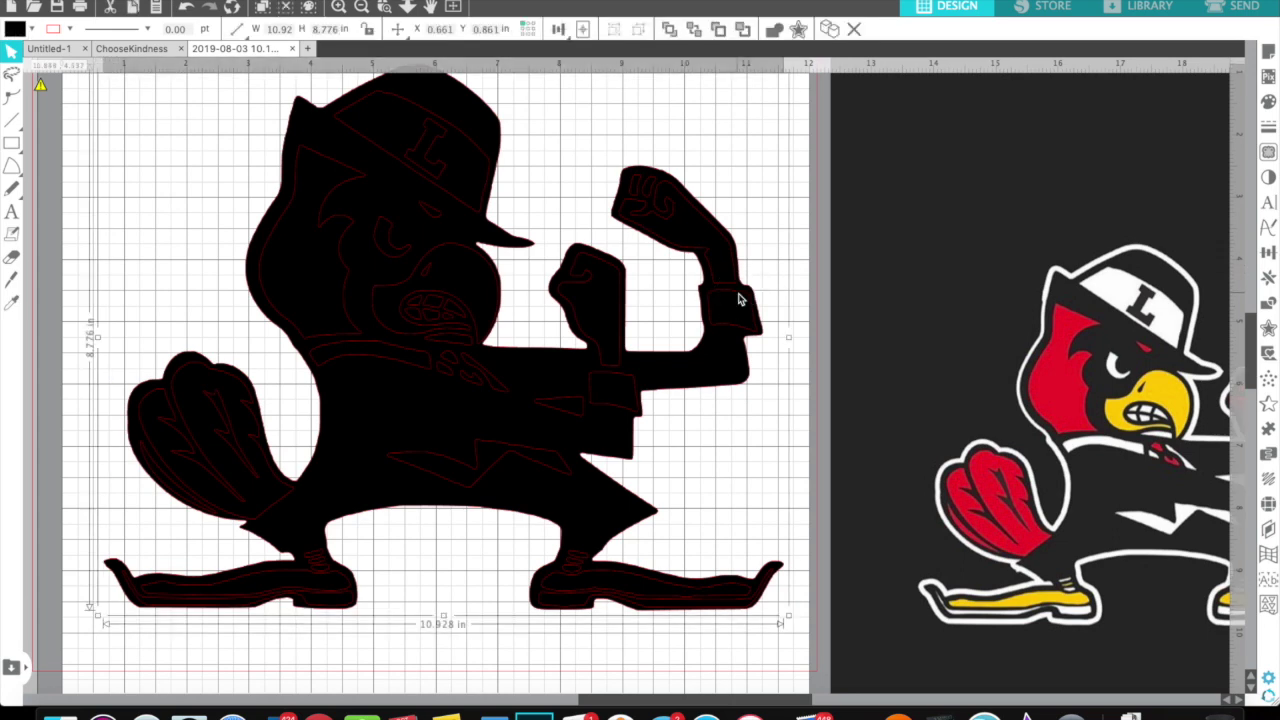
left_click(799, 431)
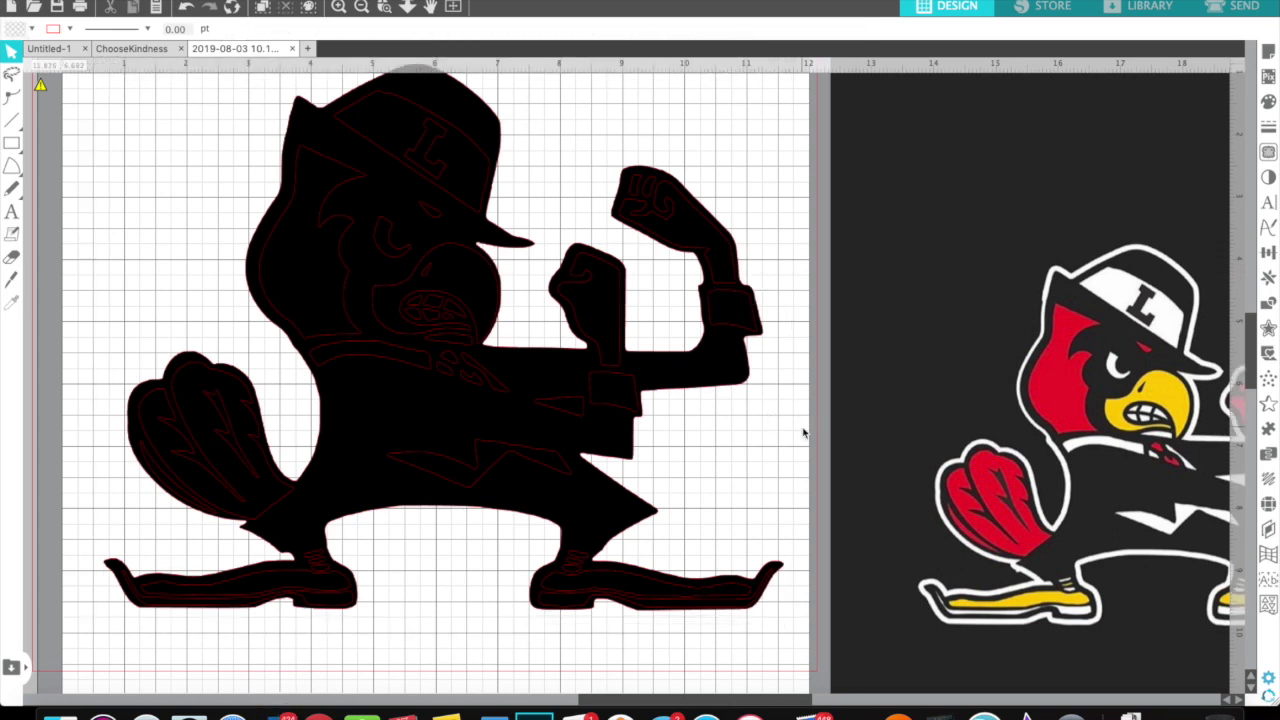
left_click(731, 330)
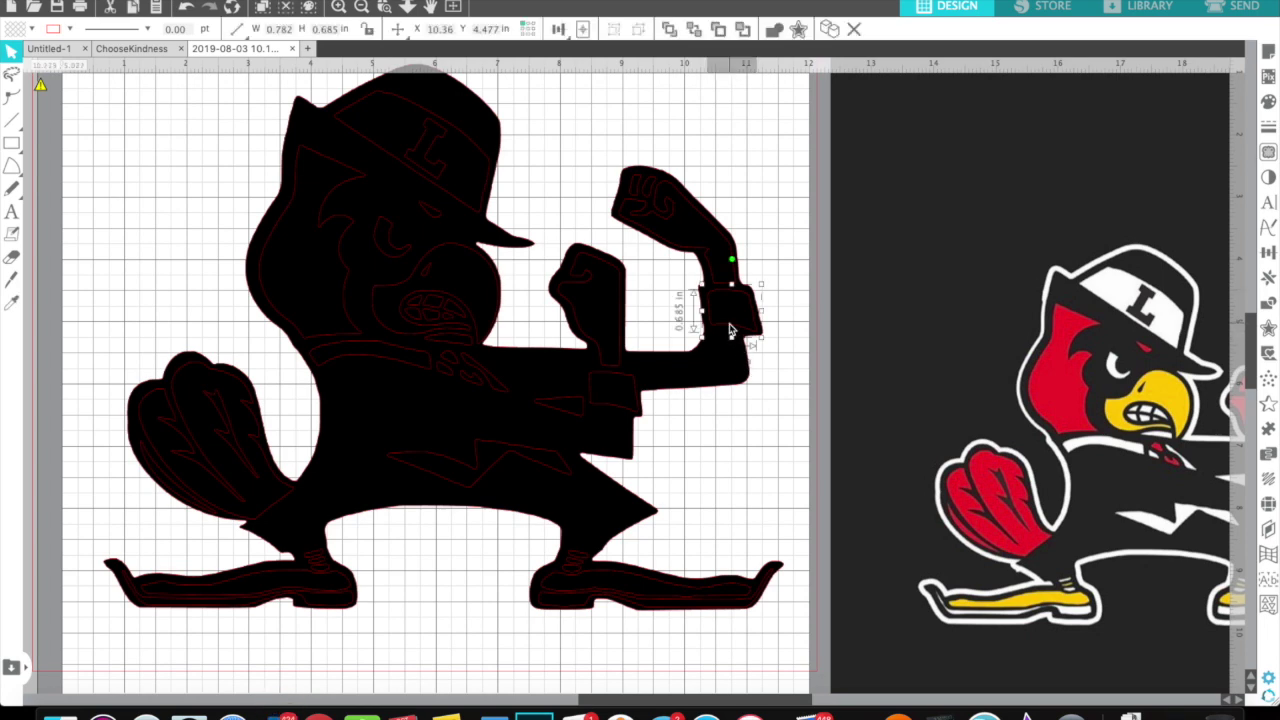
left_click(619, 412)
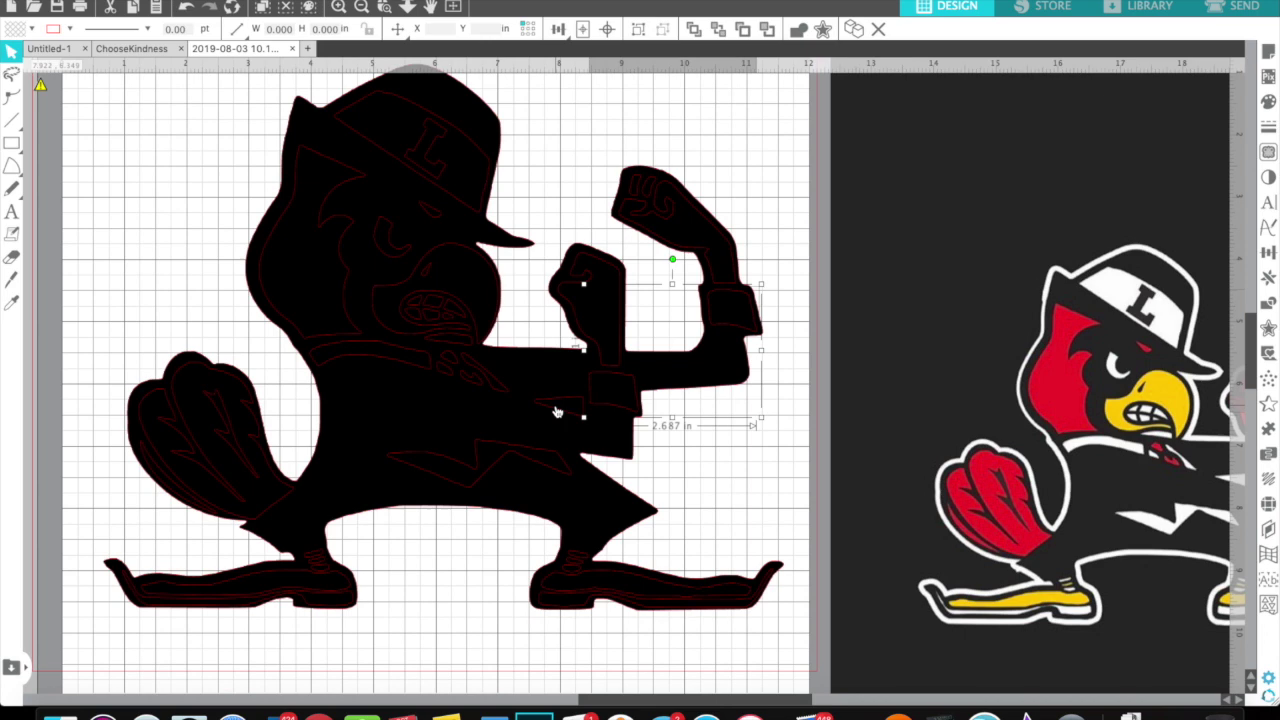
left_click(555, 410)
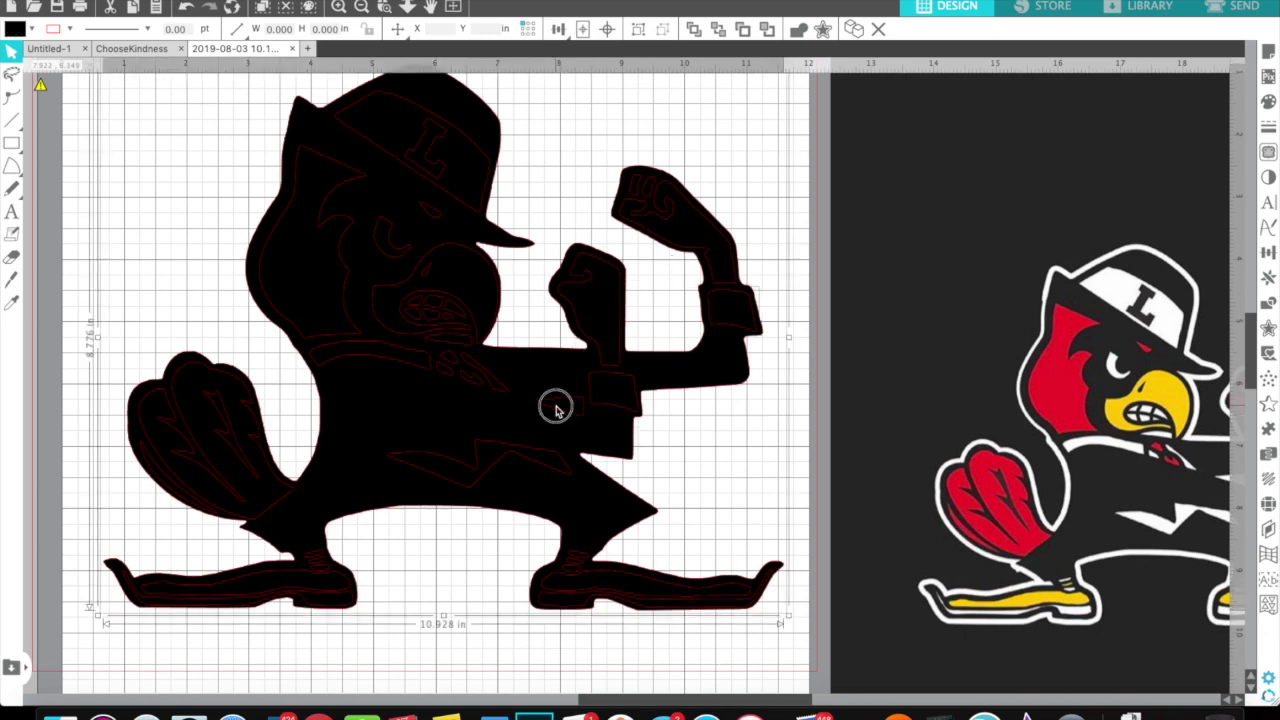
left_click(805, 360)
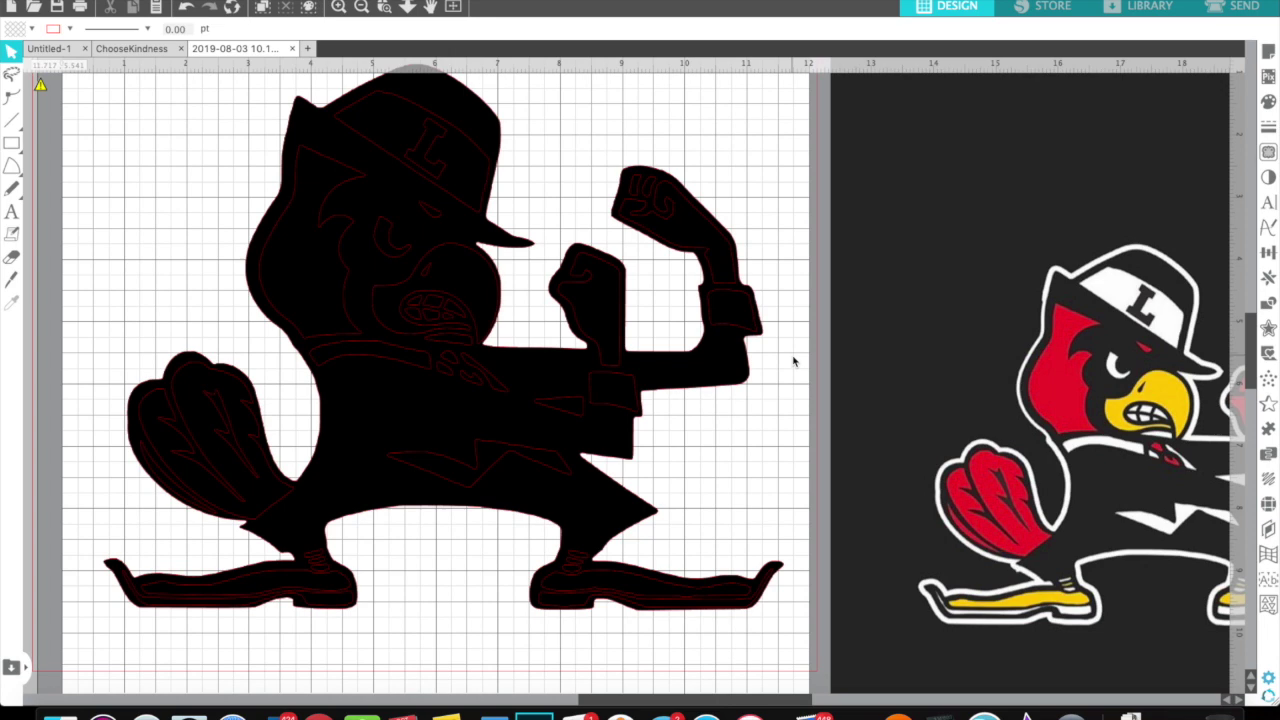
Step: Move the black body off the mat to the left, away from the traced detail pieces
left_click(700, 374)
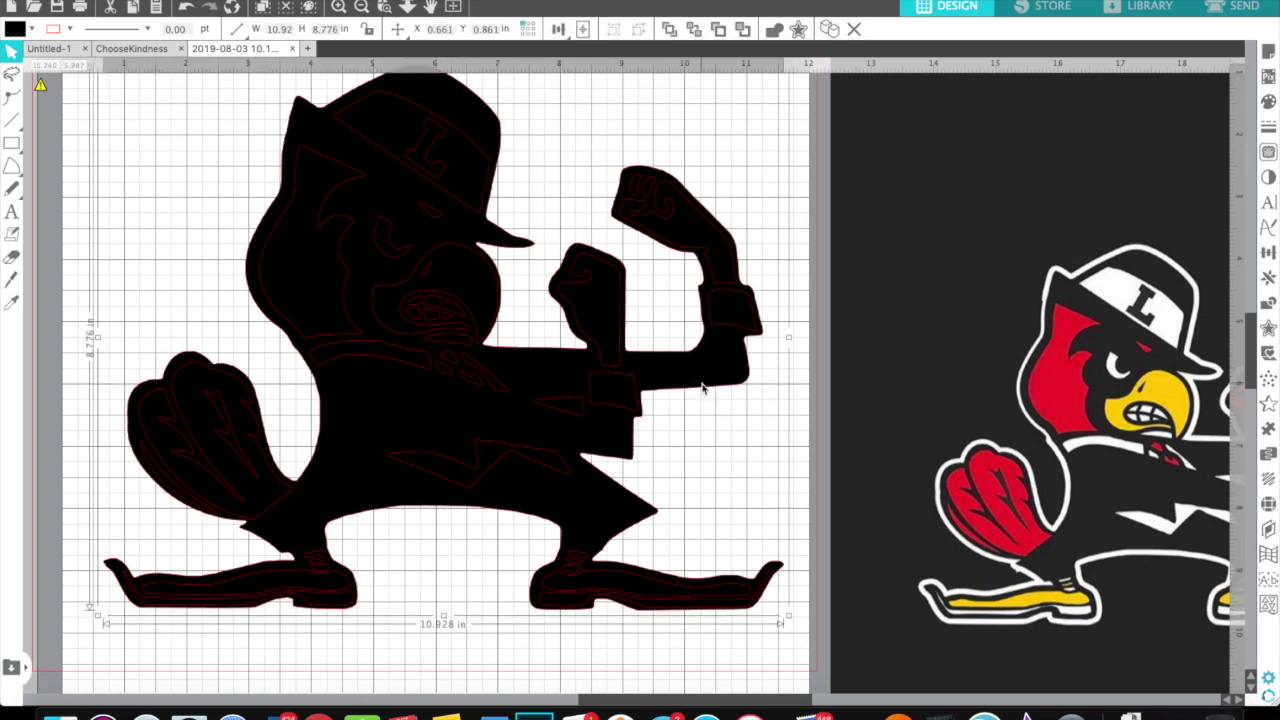
left_click_drag(703, 380, 157, 350)
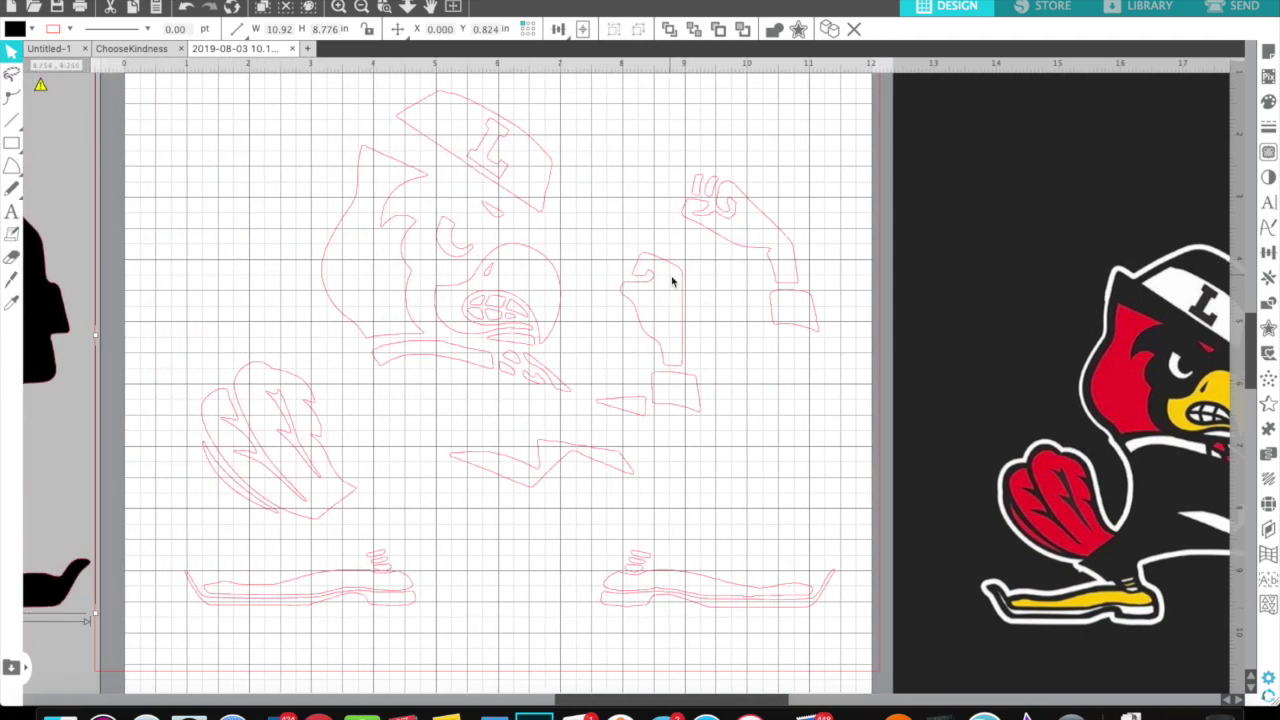
left_click(786, 328)
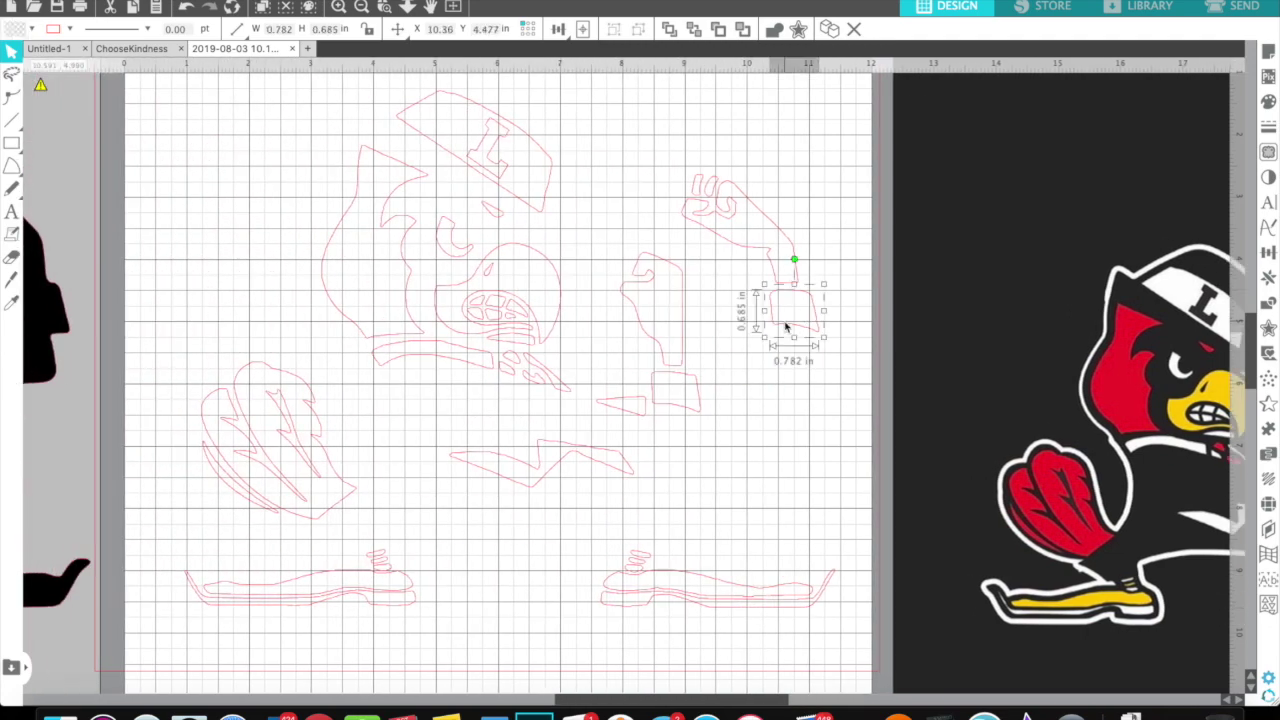
scroll(786, 328, "right", 5)
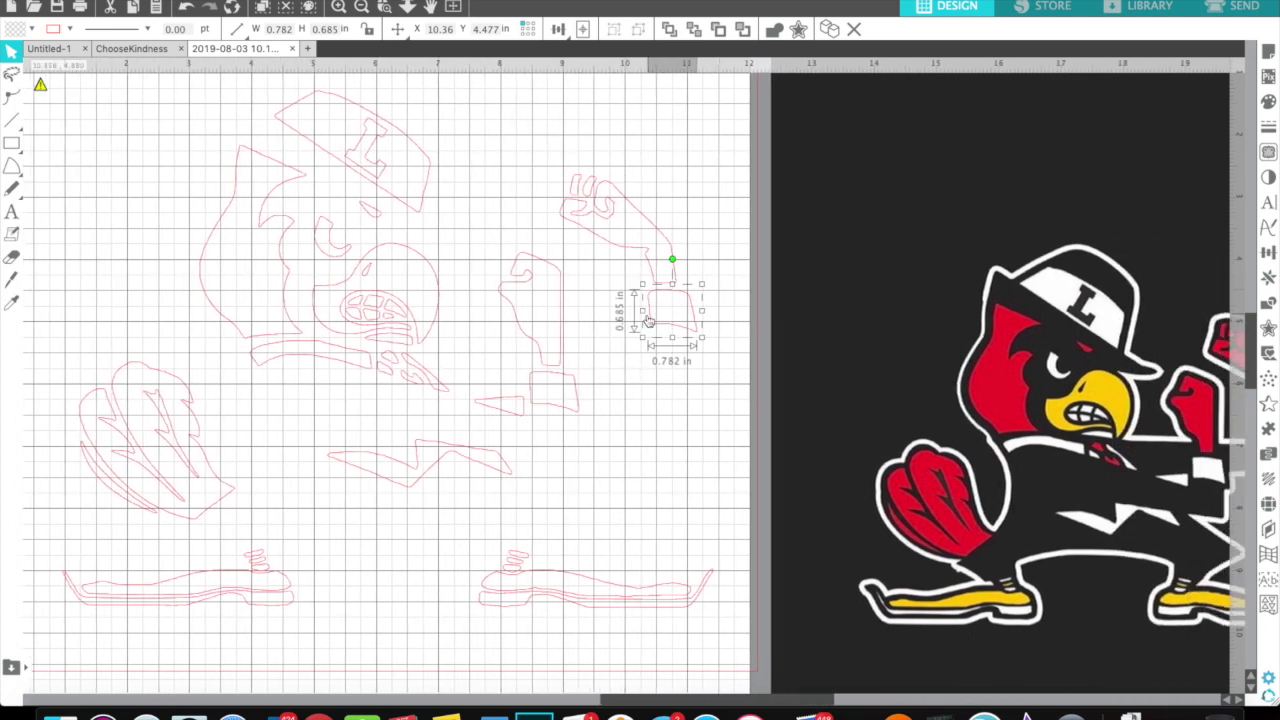
left_click(572, 397, "shift")
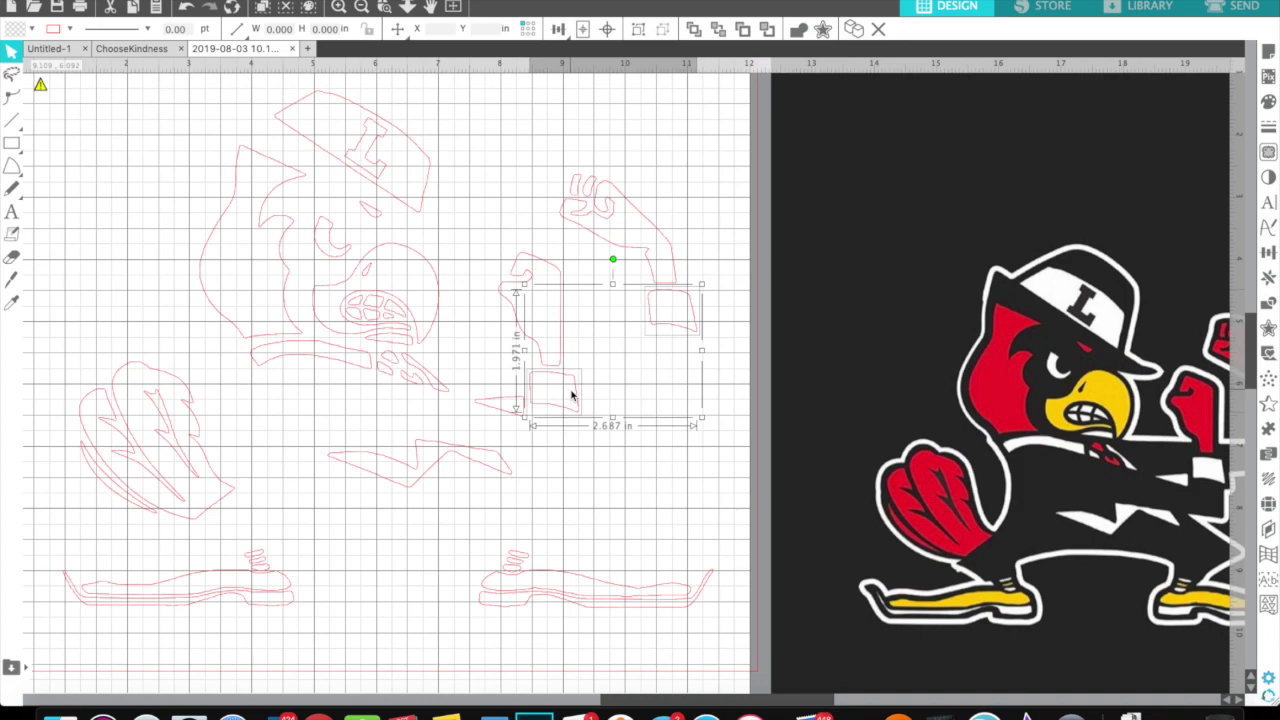
left_click(338, 8)
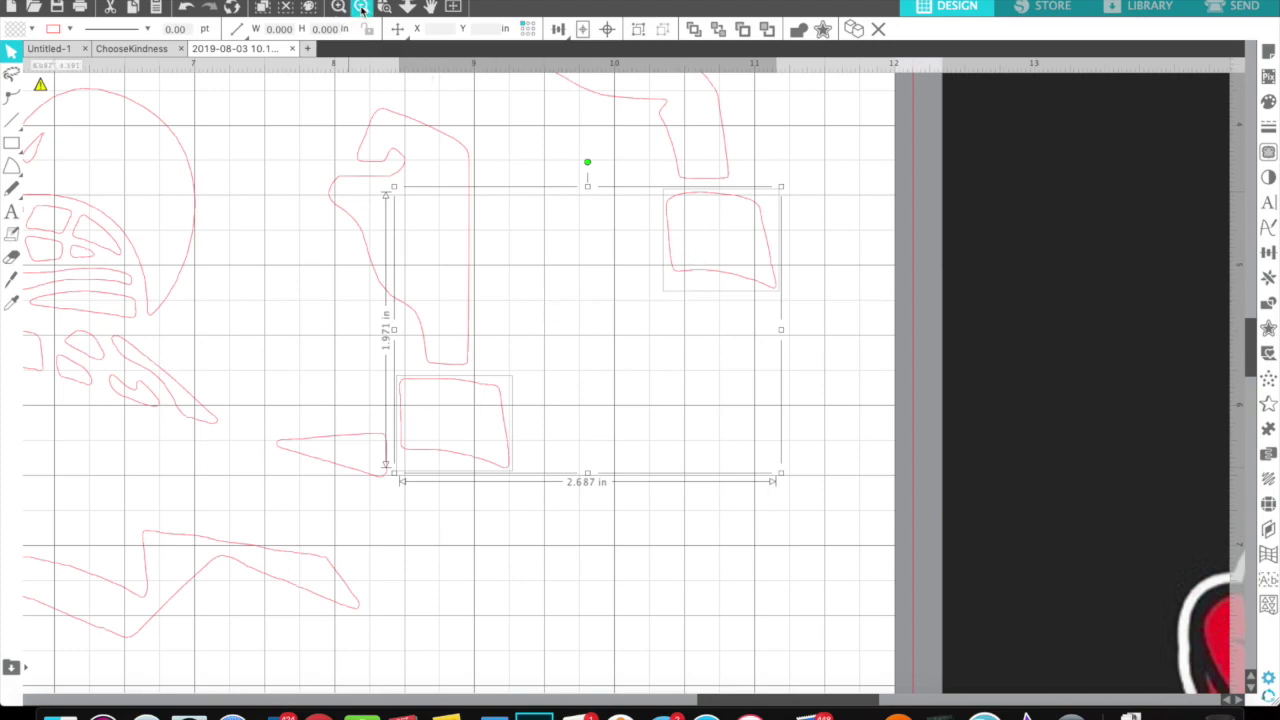
left_click(361, 8)
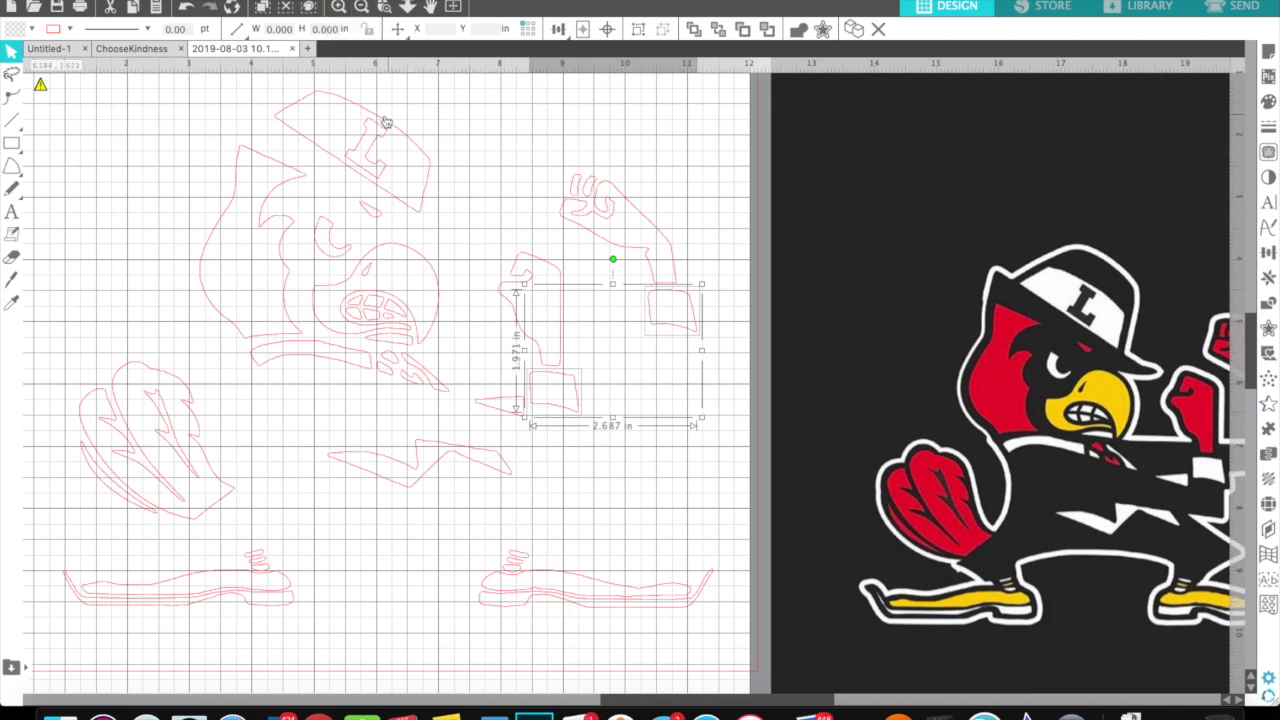
left_click(311, 137, "shift")
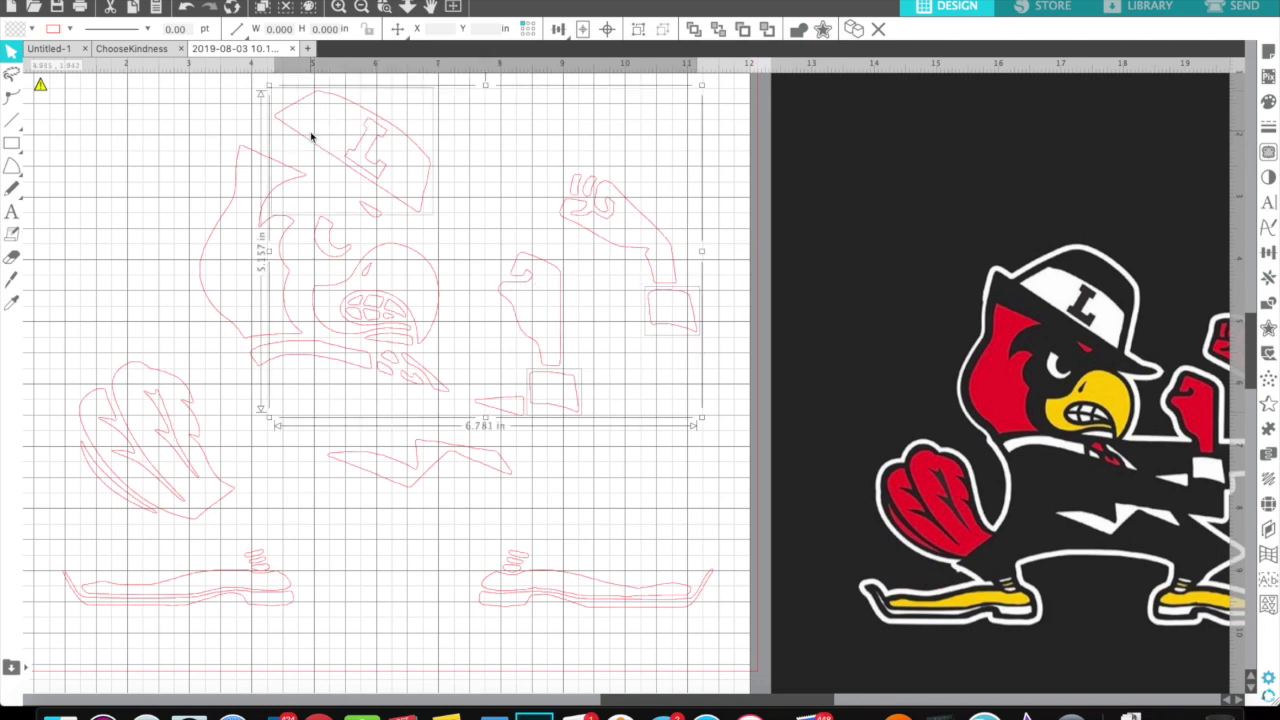
left_click(224, 133)
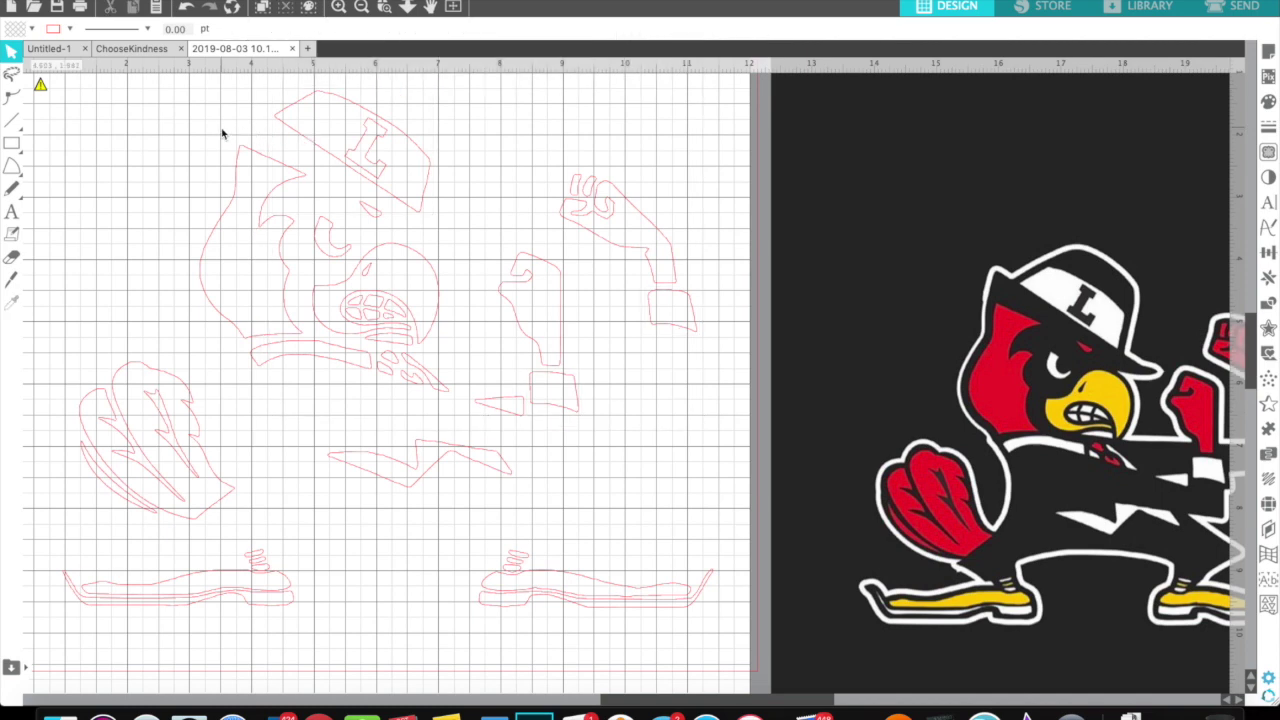
Step: Combine the hat panel and the letter L inside it into a compound path
left_click(366, 137)
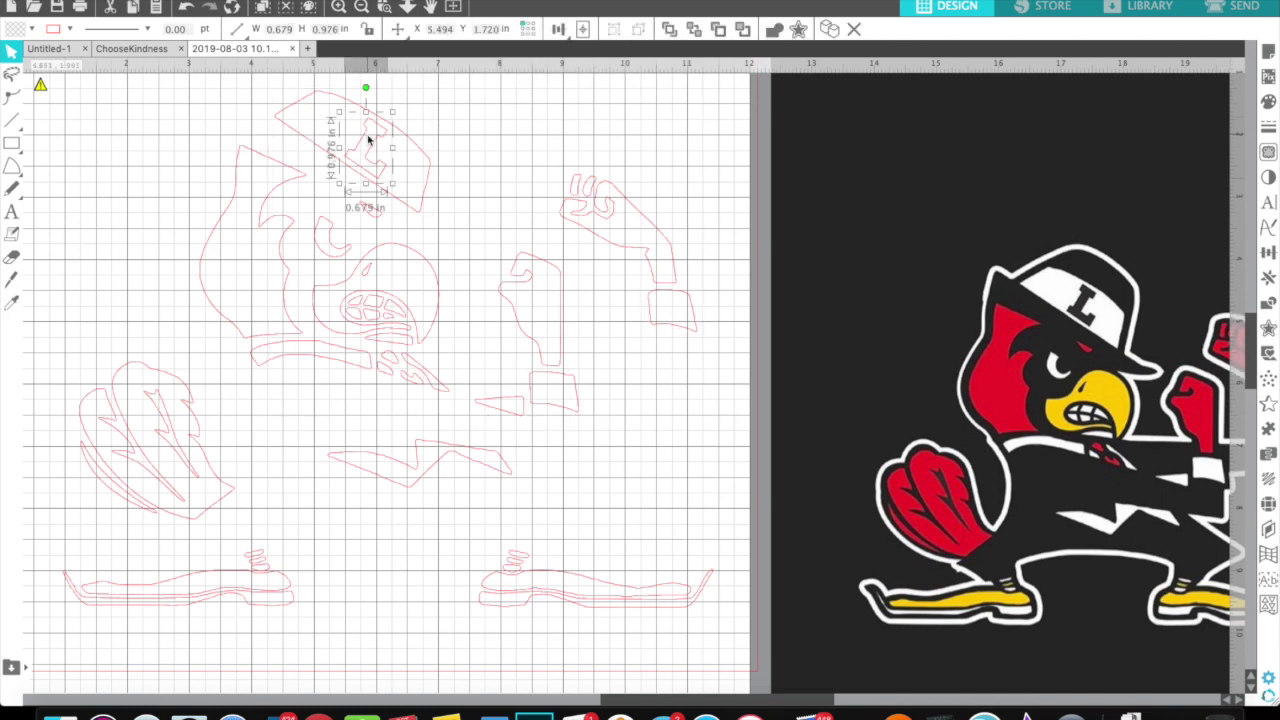
left_click(294, 131, "shift")
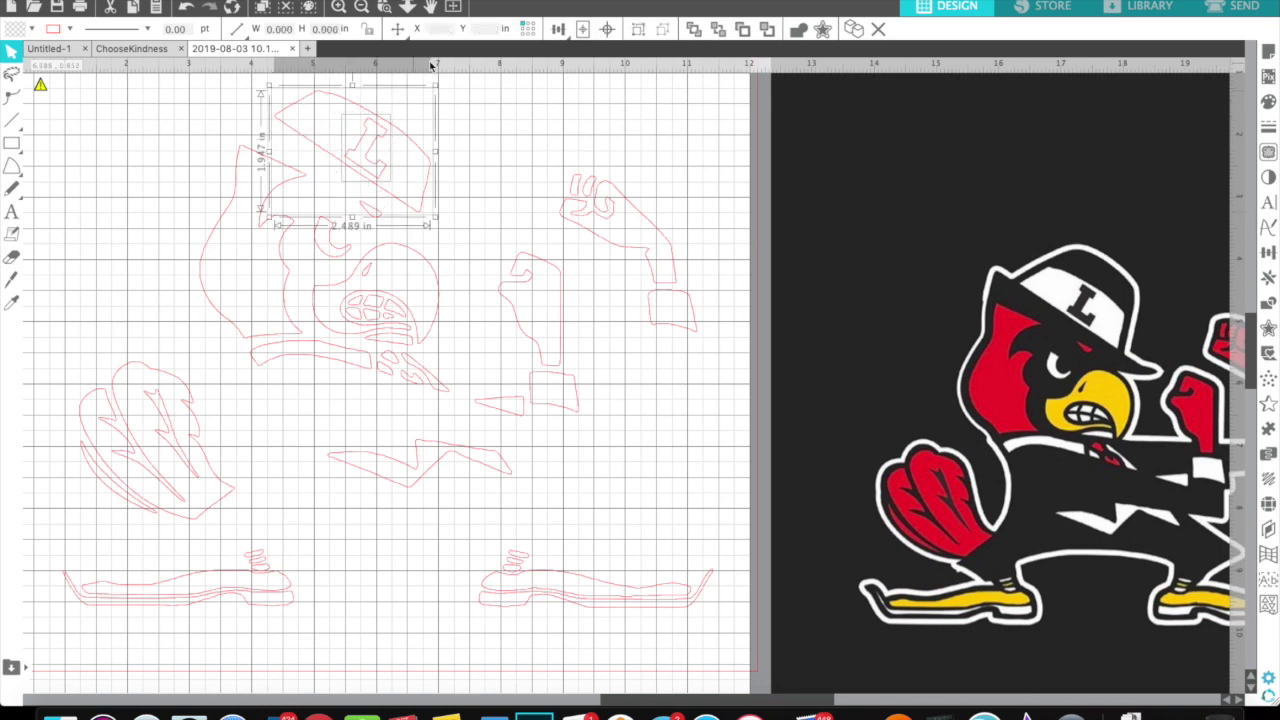
right_click(369, 146)
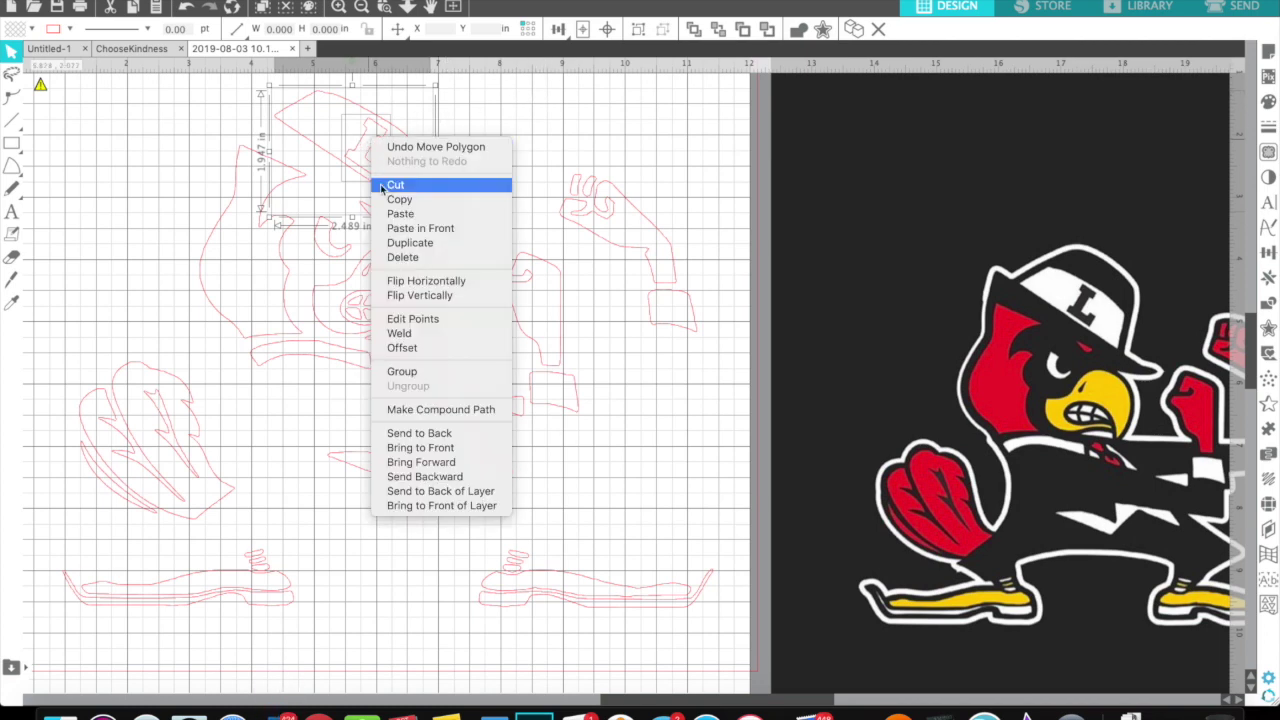
left_click(433, 411)
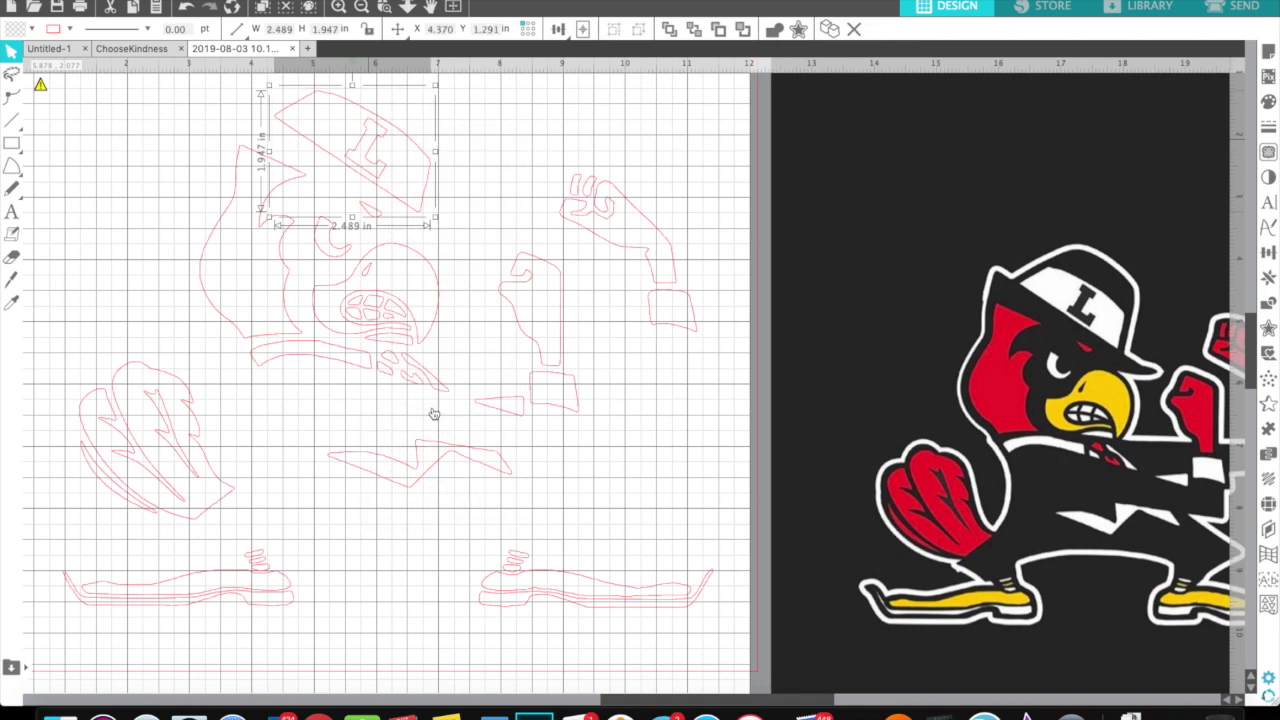
left_click(502, 203)
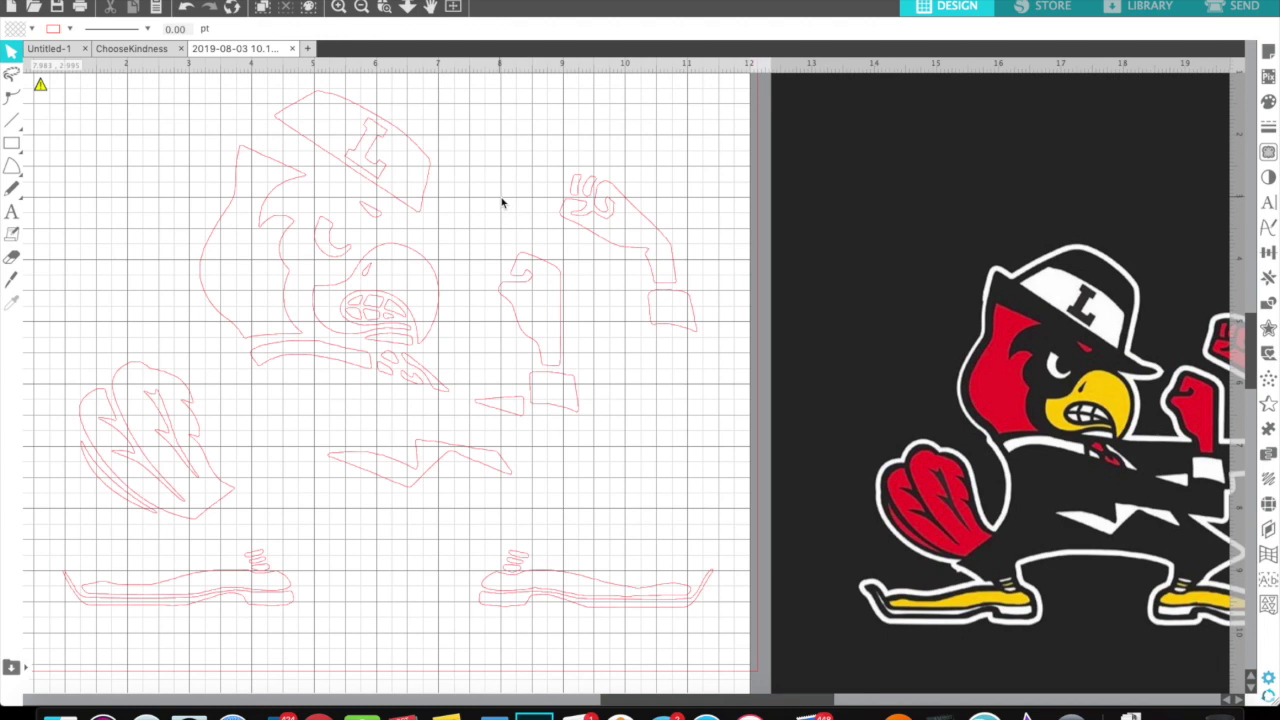
Step: Select the white pieces together: both cuffs, the pointed sleeve piece, the zigzag jacket piece, the collar pieces, the hat panel and the eye
left_click(658, 322)
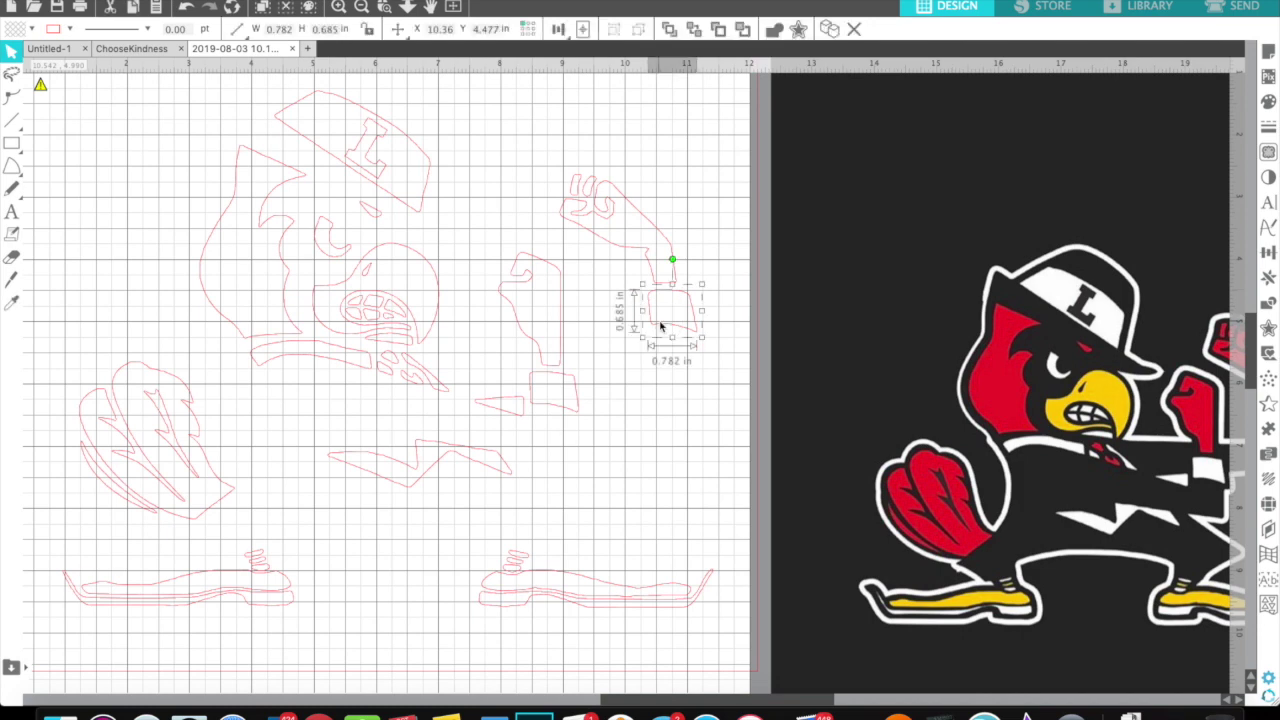
left_click(571, 410, "shift")
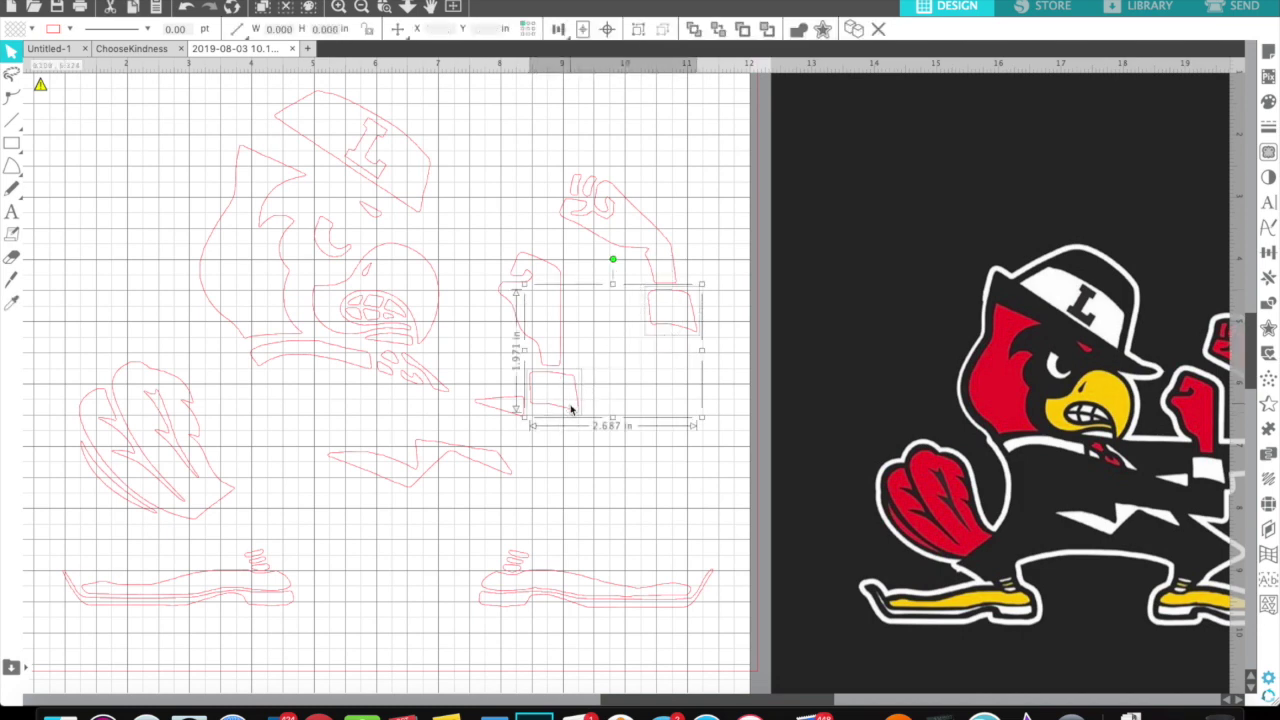
left_click(499, 411, "shift")
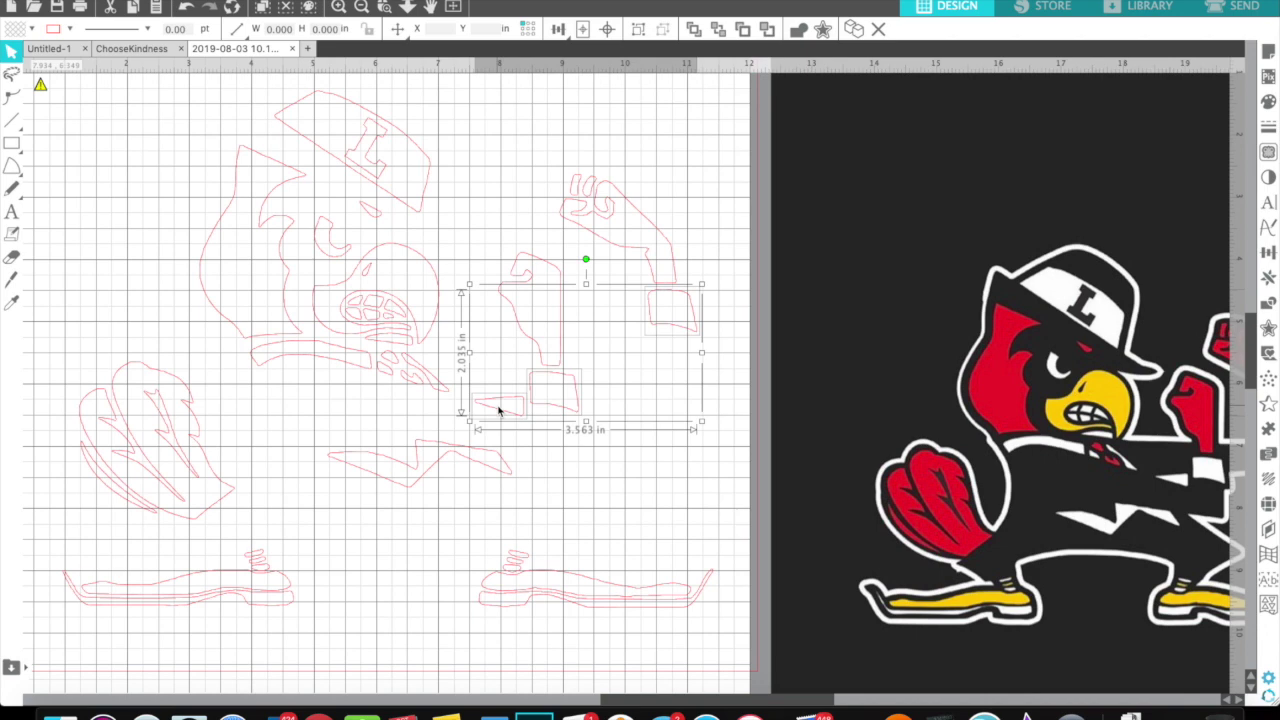
left_click(447, 458, "shift")
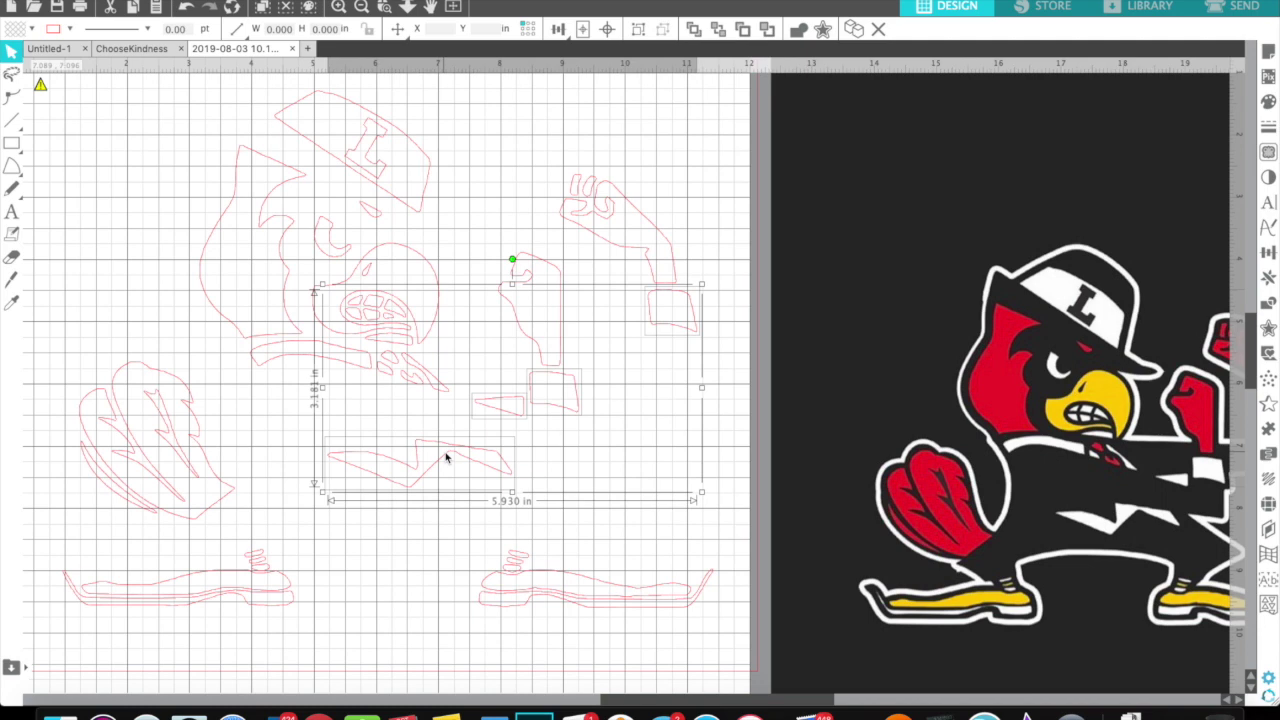
left_click(438, 391, "shift")
left_click(290, 358, "shift")
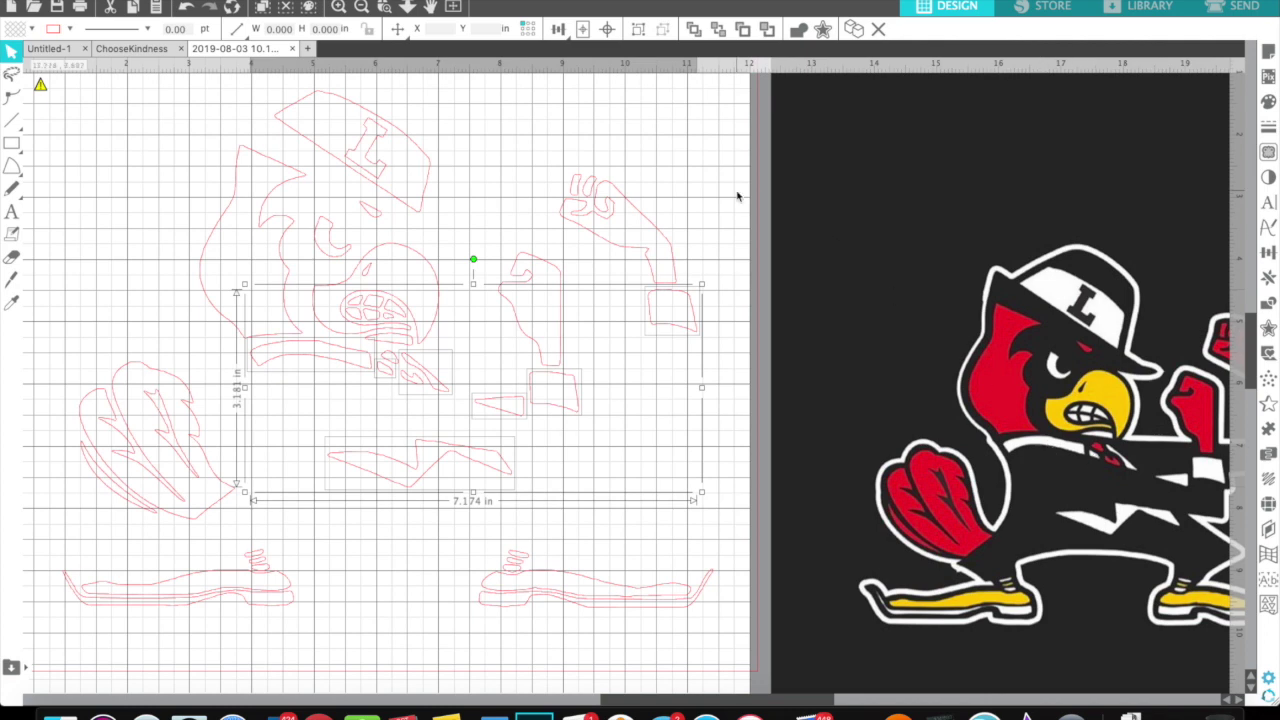
left_click(417, 209, "shift")
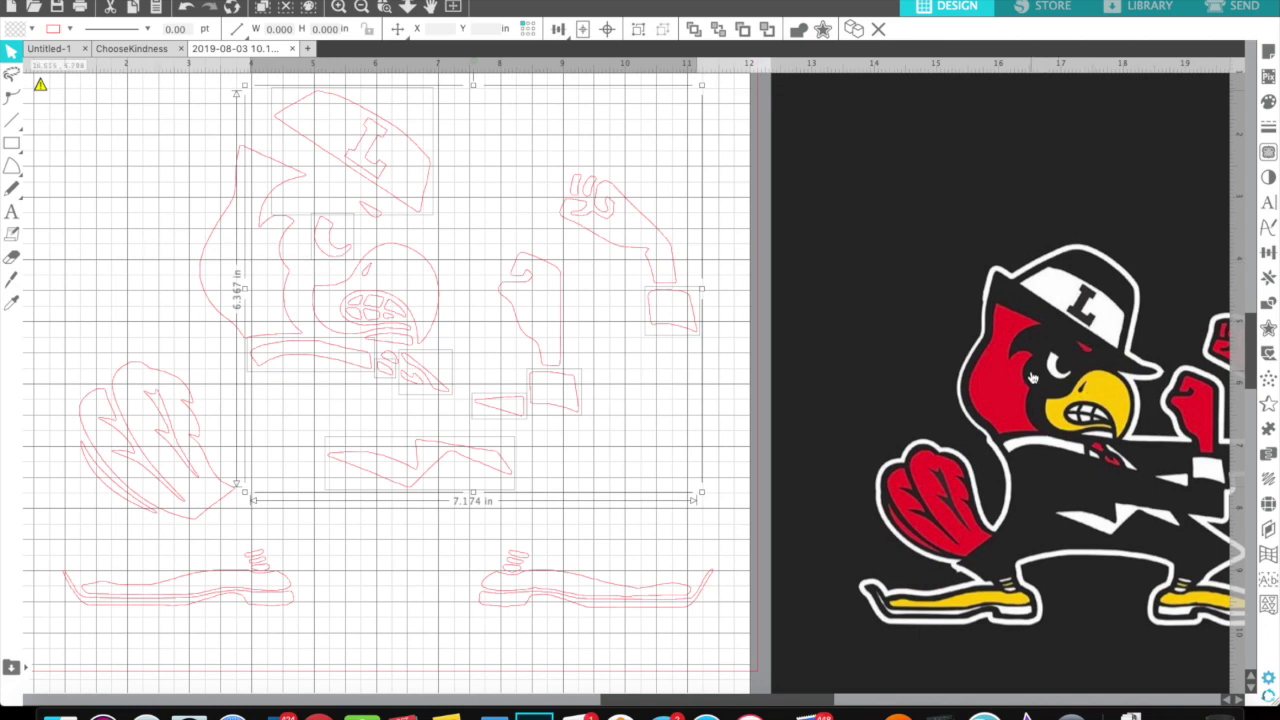
Step: Add the individual teeth inside the beak to the selection of white pieces
left_click(388, 320)
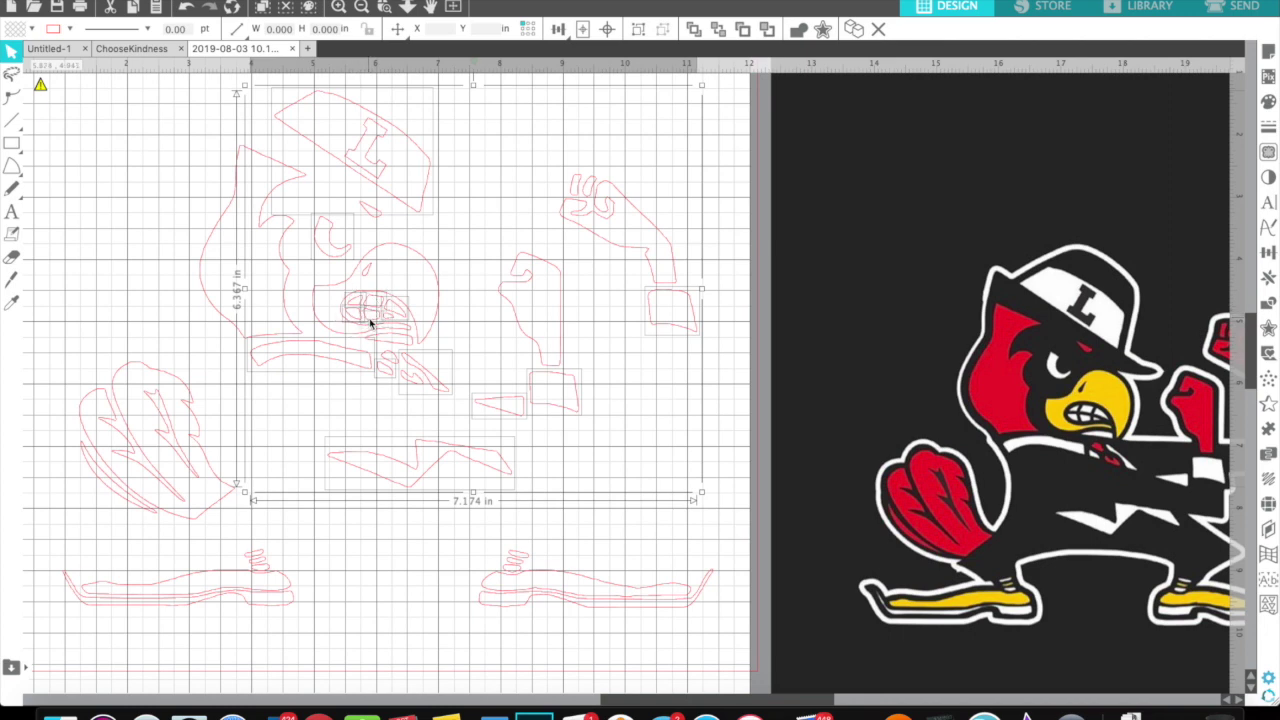
left_click(397, 29)
left_click(339, 7)
left_click(339, 7)
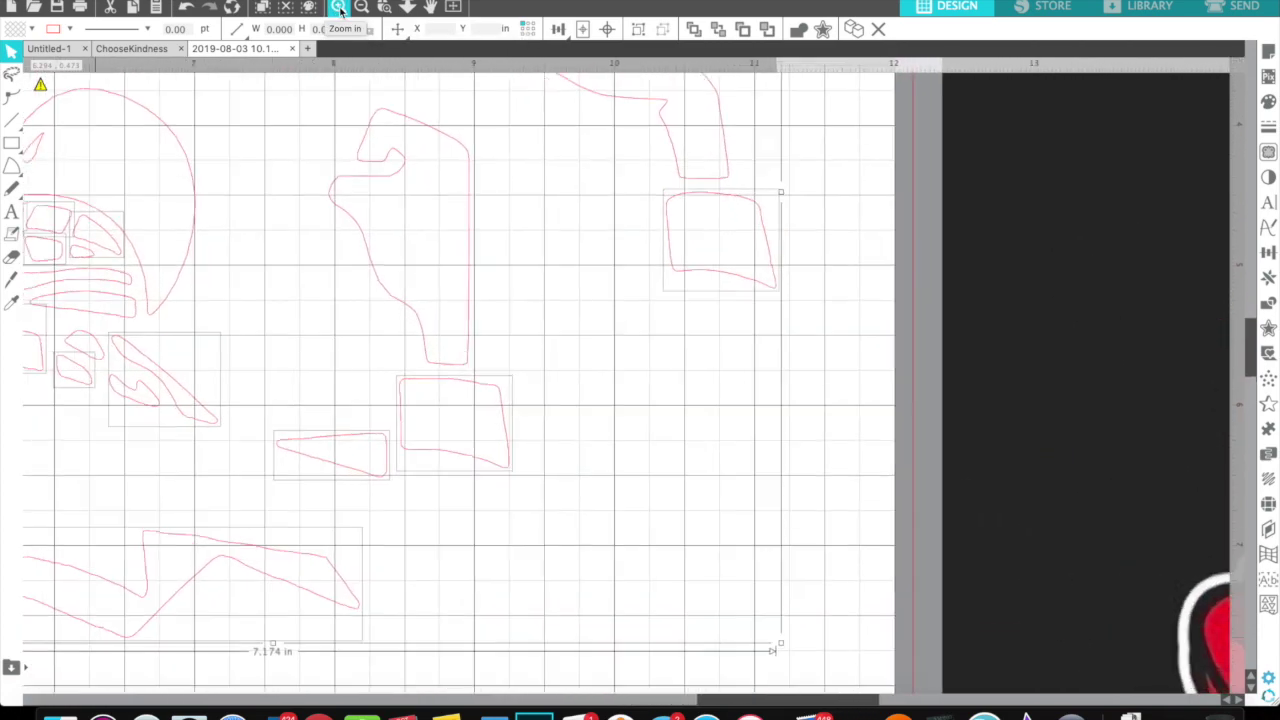
scroll(304, 180, "right", 1)
scroll(304, 180, "left", 5)
scroll(304, 180, "up", 3)
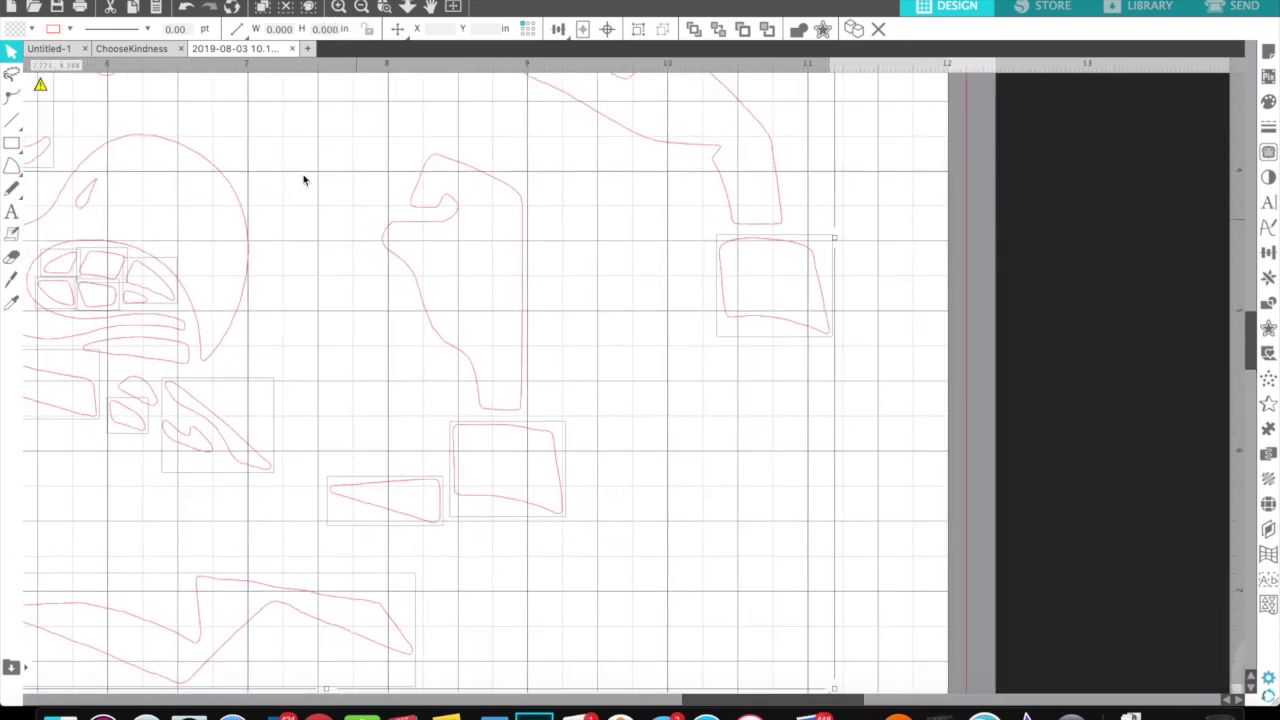
scroll(304, 180, "left", 3)
scroll(304, 180, "up", 2)
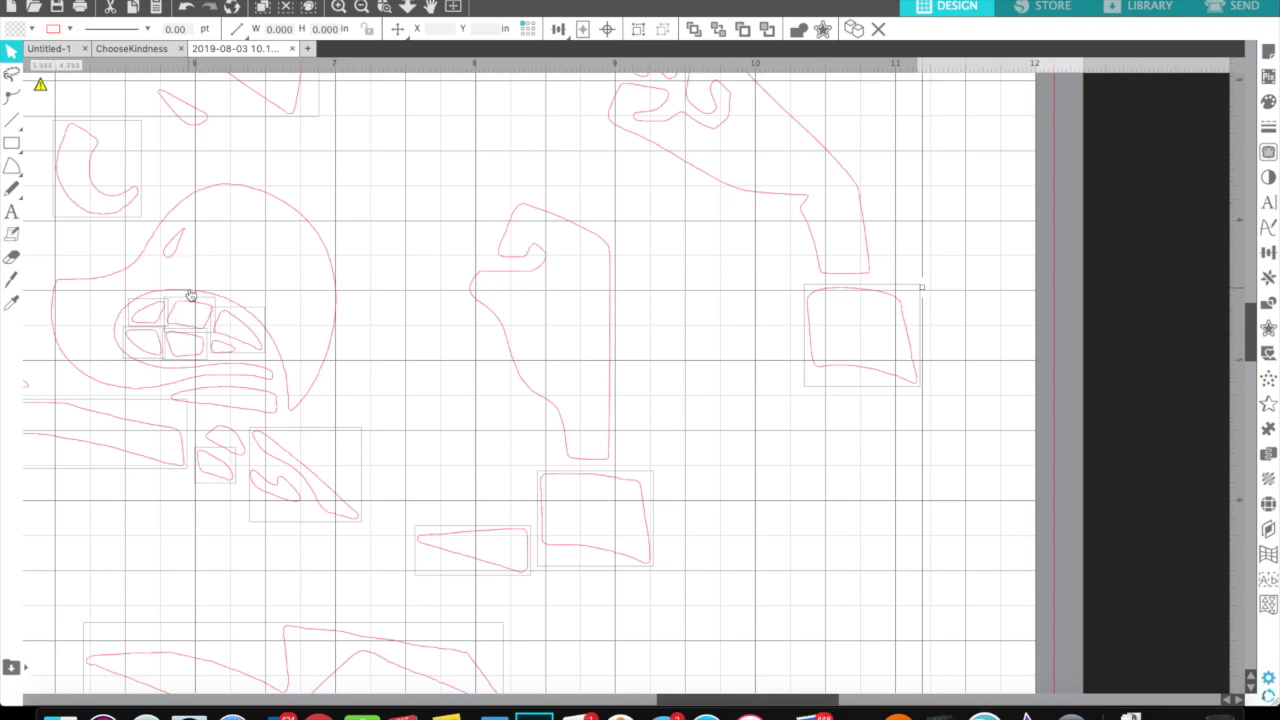
left_click(361, 8)
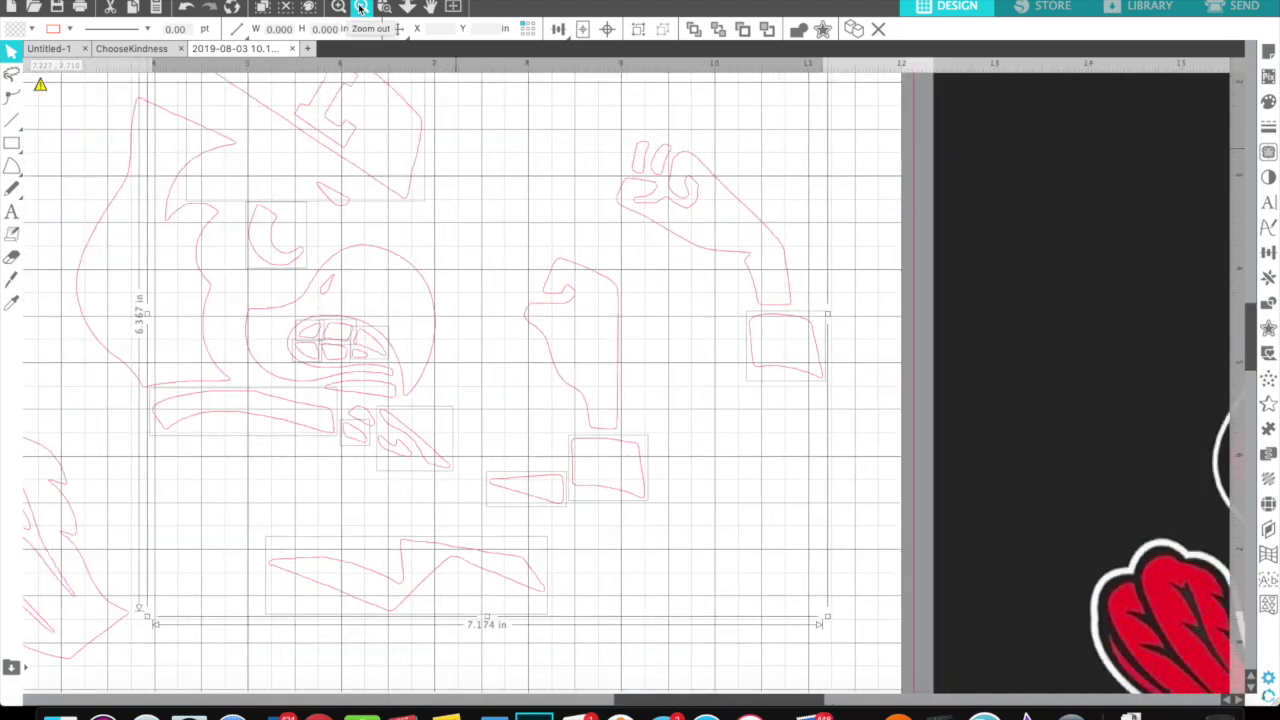
left_click(361, 8)
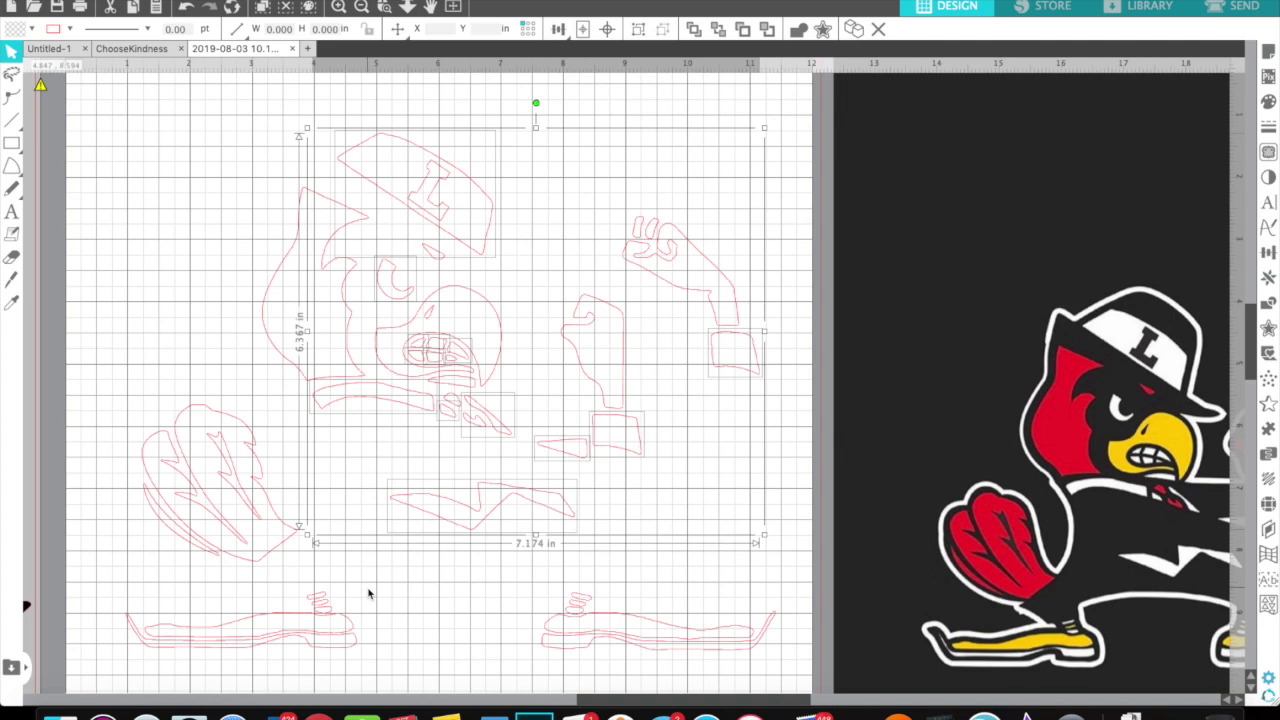
Step: Add the small ankle stripes above both shoes and the outer outlines of both shoes to the selection
left_click(316, 599, "shift")
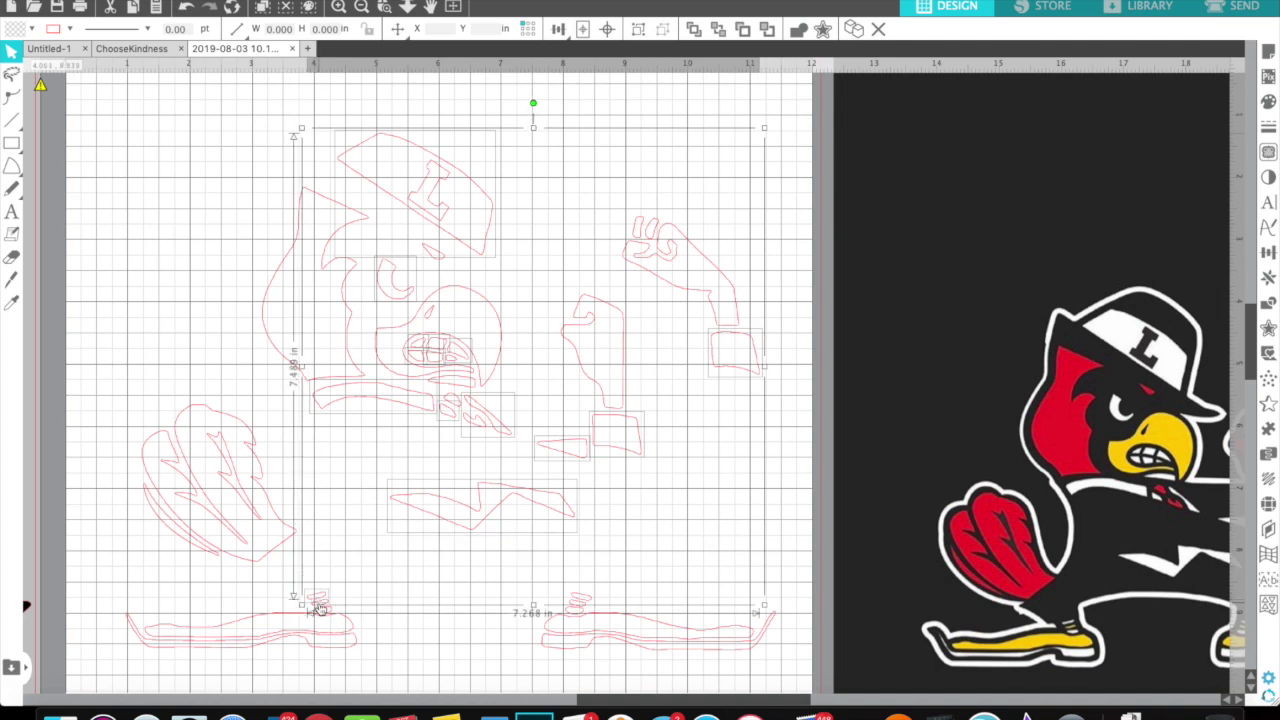
left_click(324, 605, "shift")
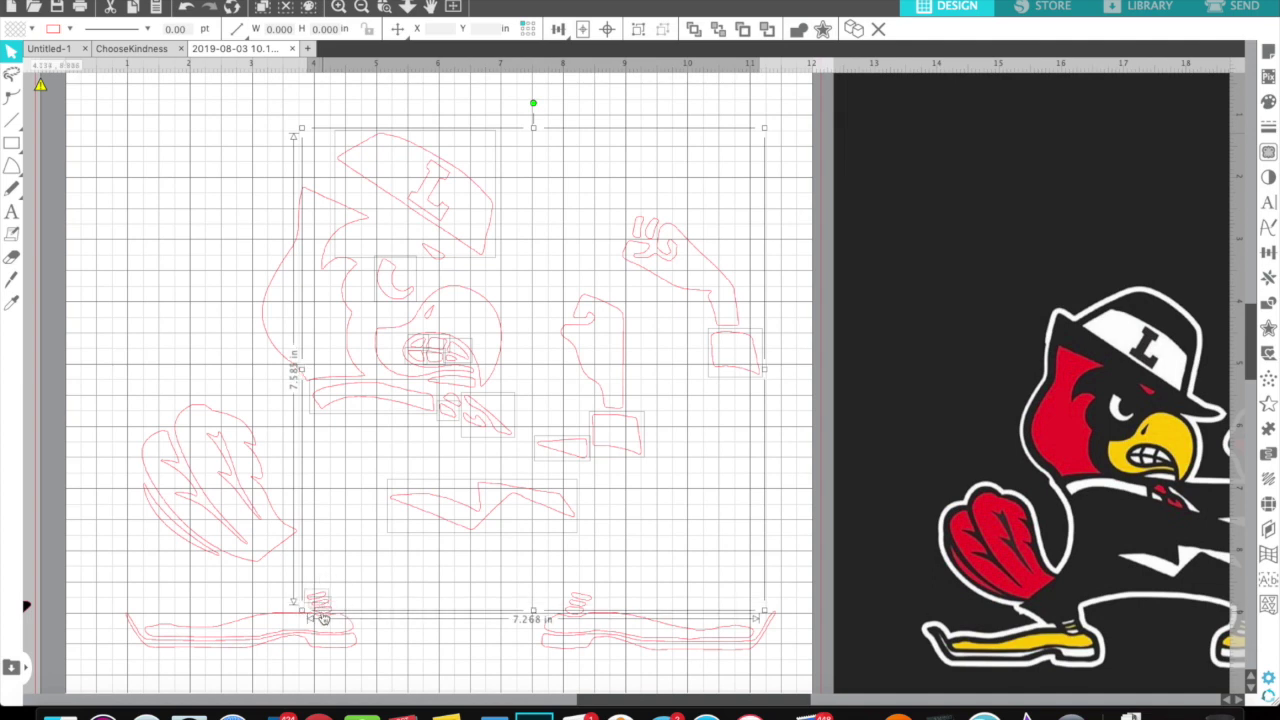
left_click(324, 619, "shift")
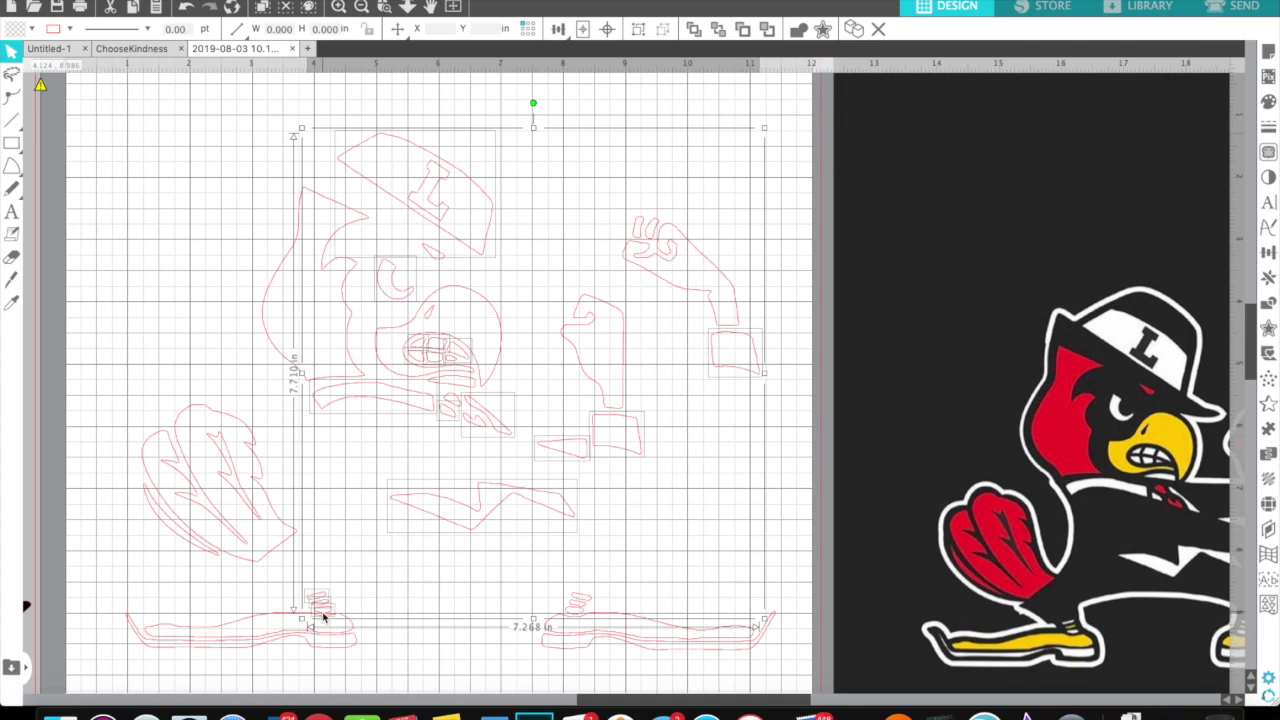
left_click(584, 599, "shift")
left_click(584, 608, "shift")
left_click(578, 612, "shift")
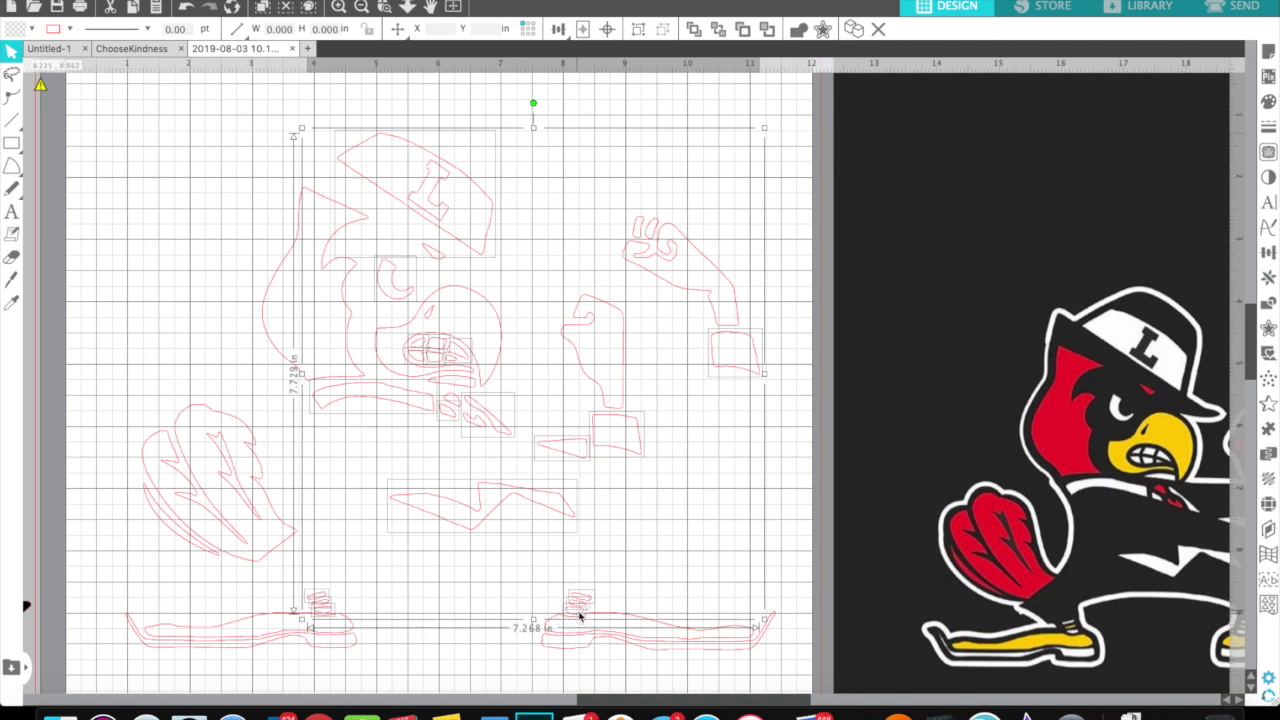
left_click(342, 650, "shift")
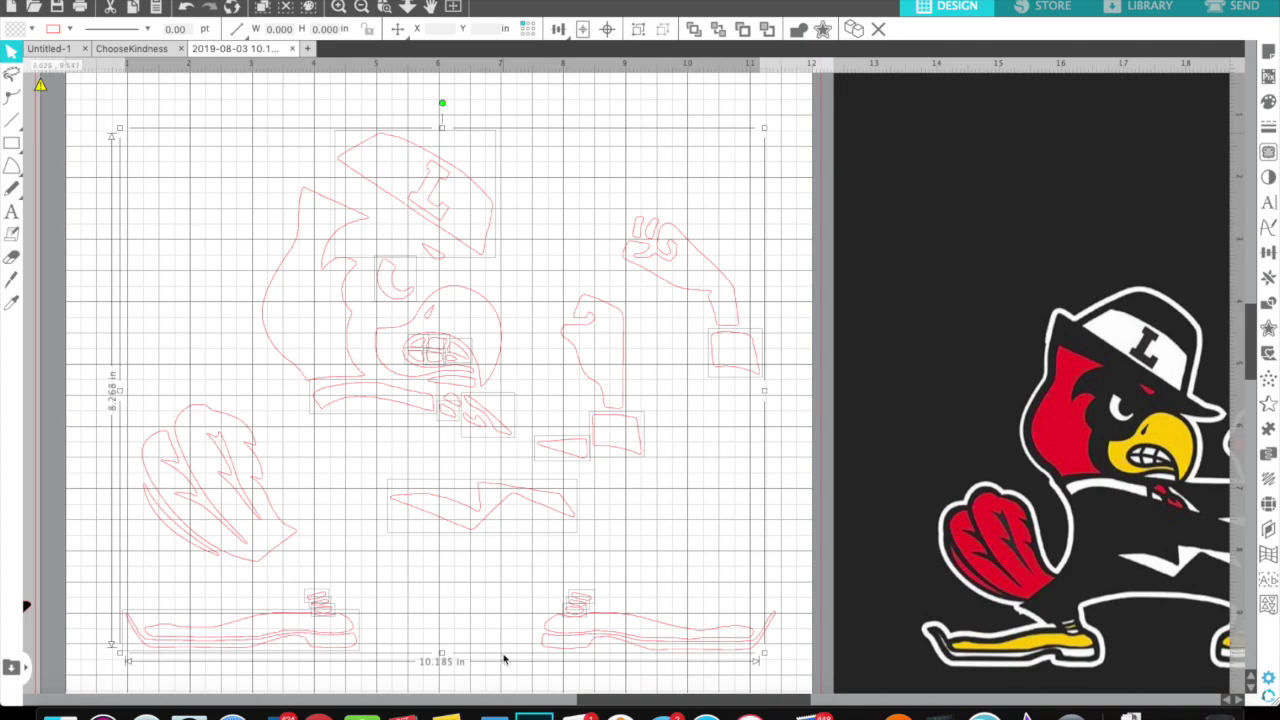
left_click(552, 651, "shift")
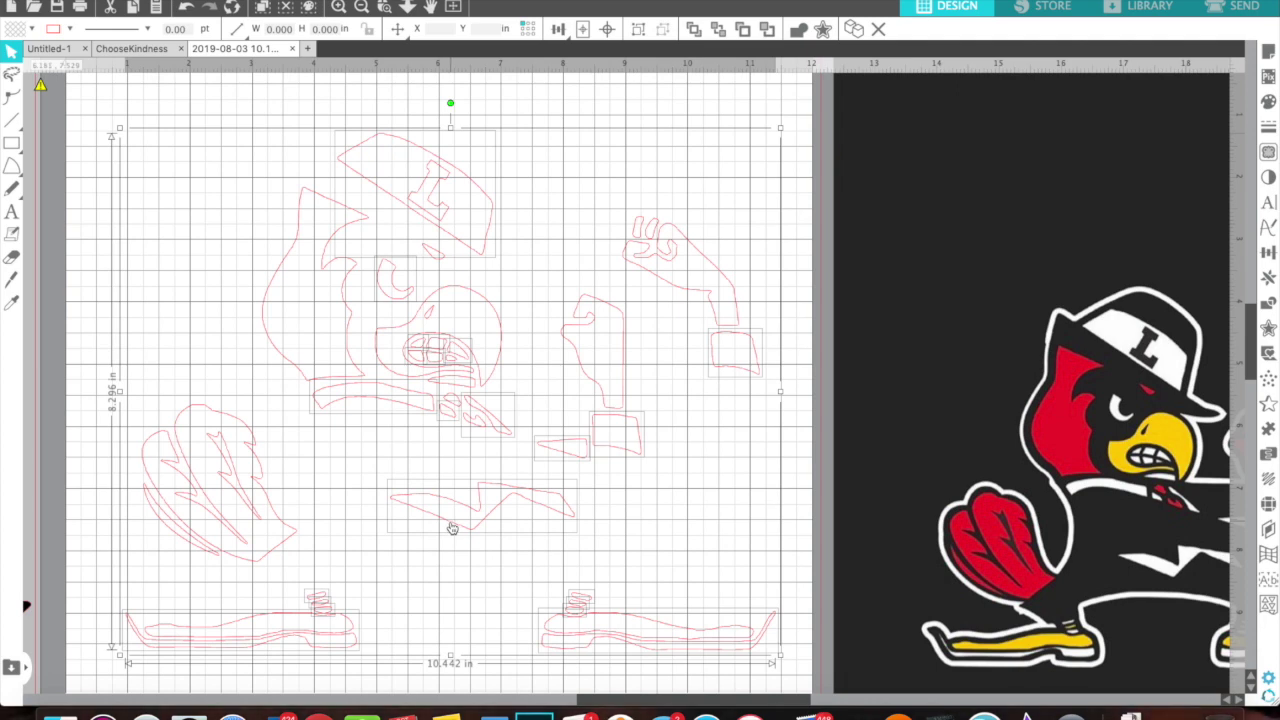
Step: Combine all the selected white pieces into one compound path and deselect it
right_click(452, 528)
mouse_move(527, 690)
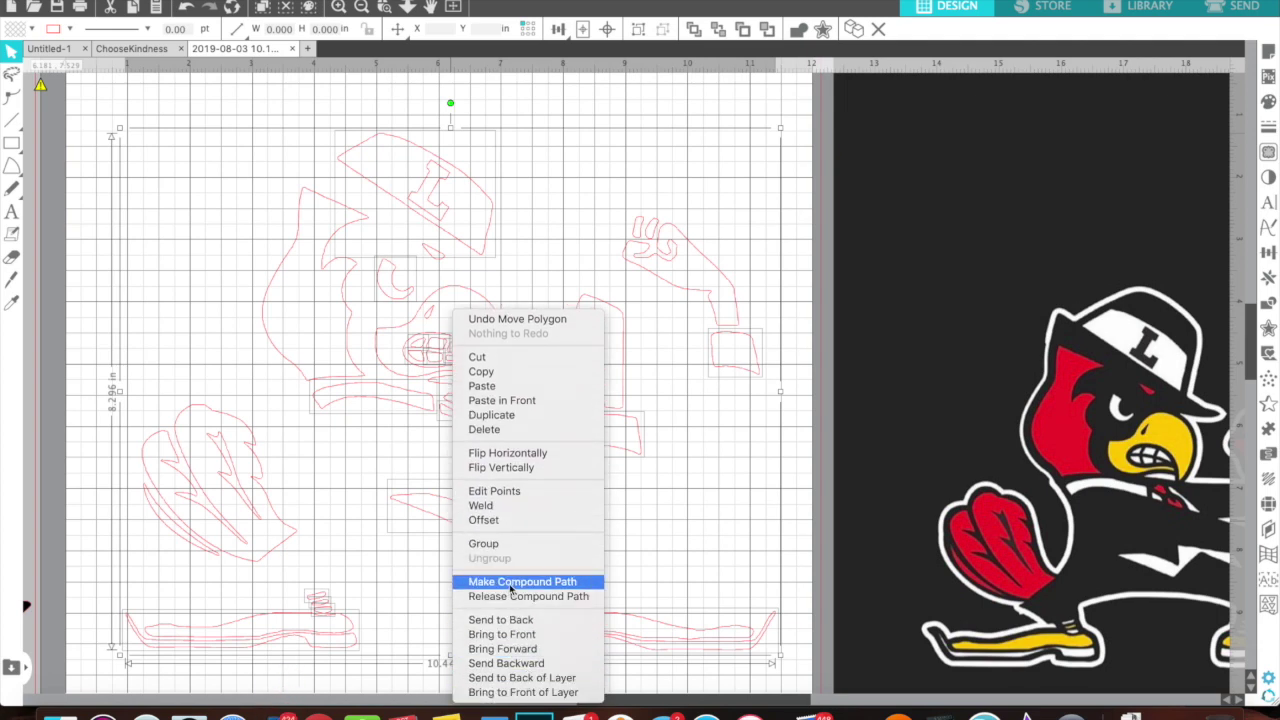
left_click(511, 588)
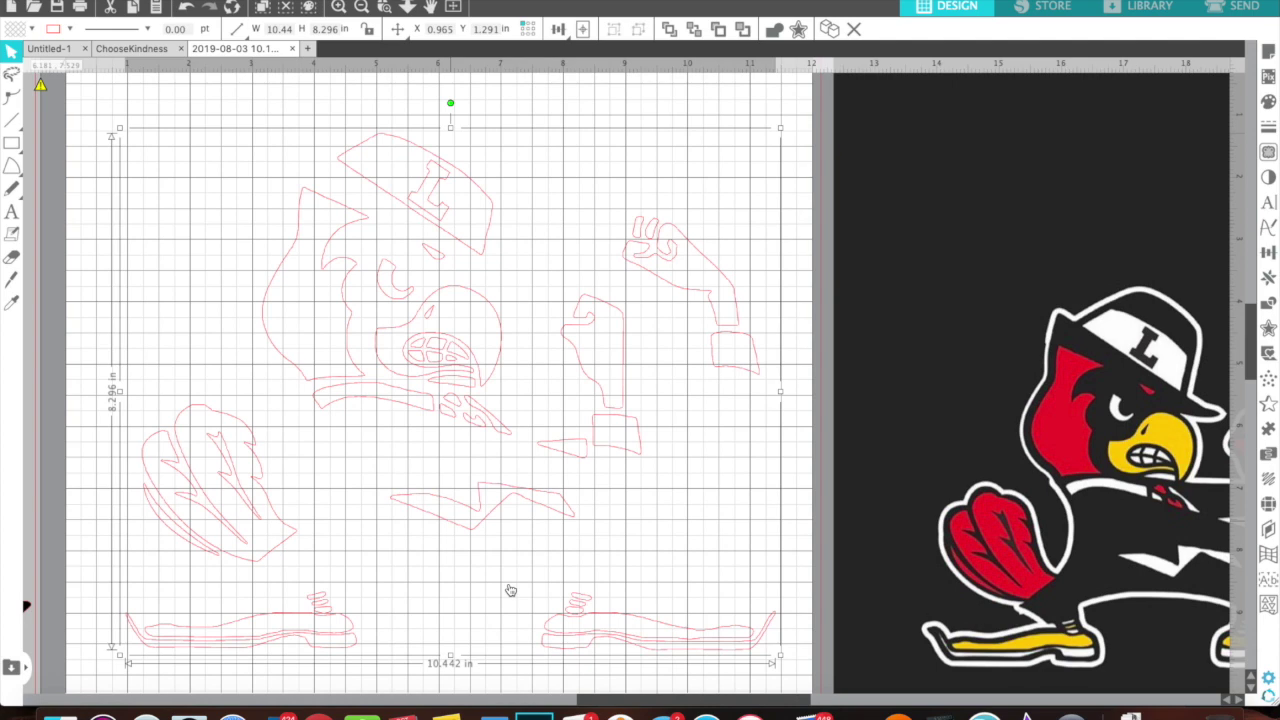
left_click(257, 110)
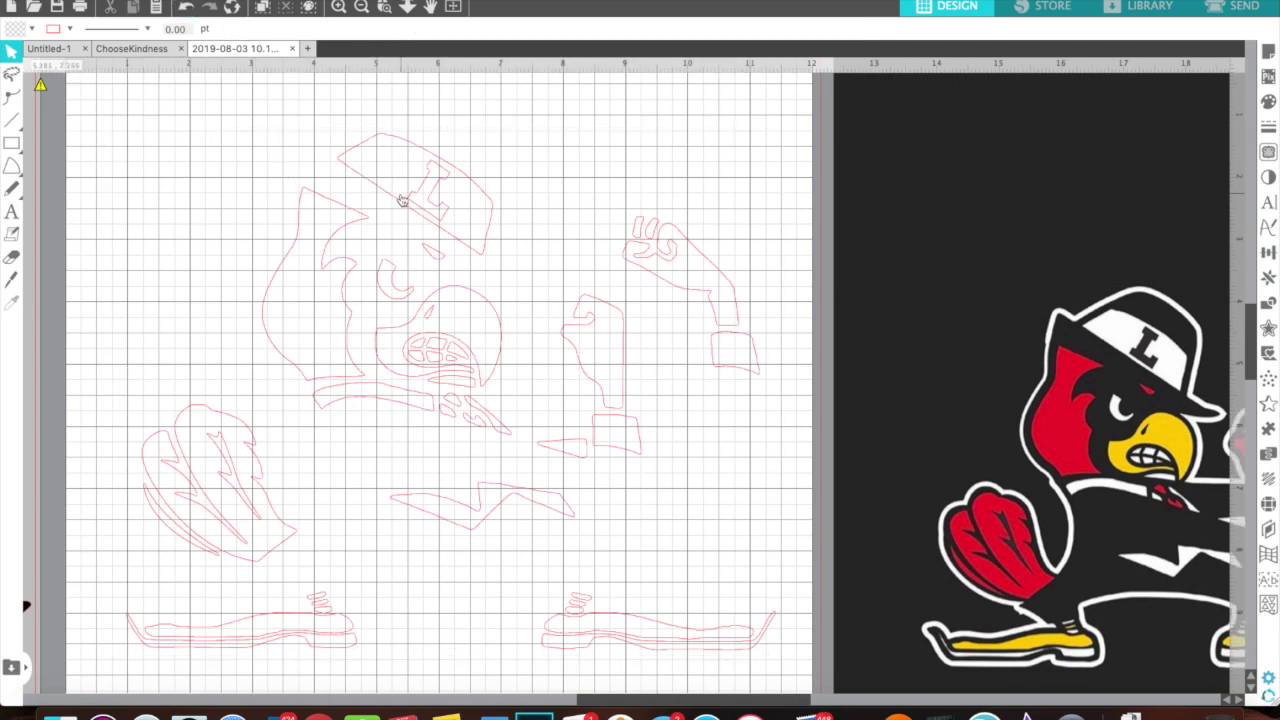
Step: Move the combined white layer off the mat and onto the black silhouette beside it
left_click_drag(400, 194, 335, 178)
left_click_drag(311, 170, 166, 147)
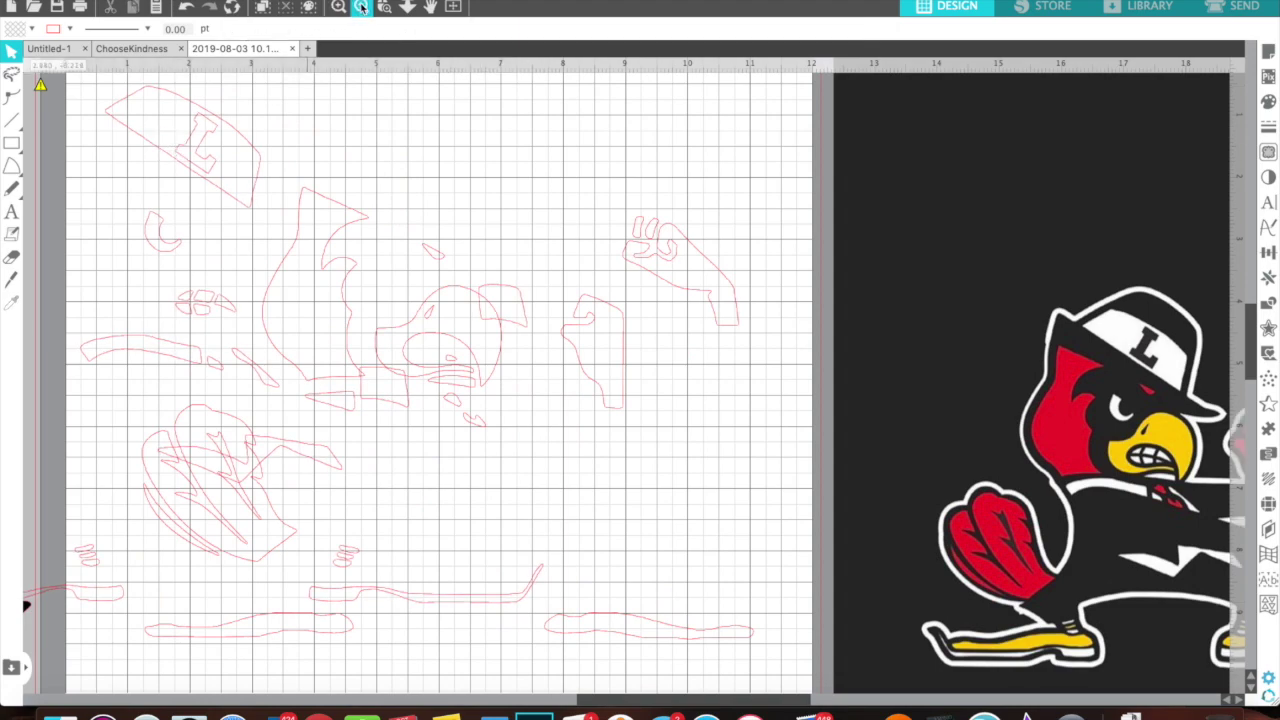
left_click(361, 7)
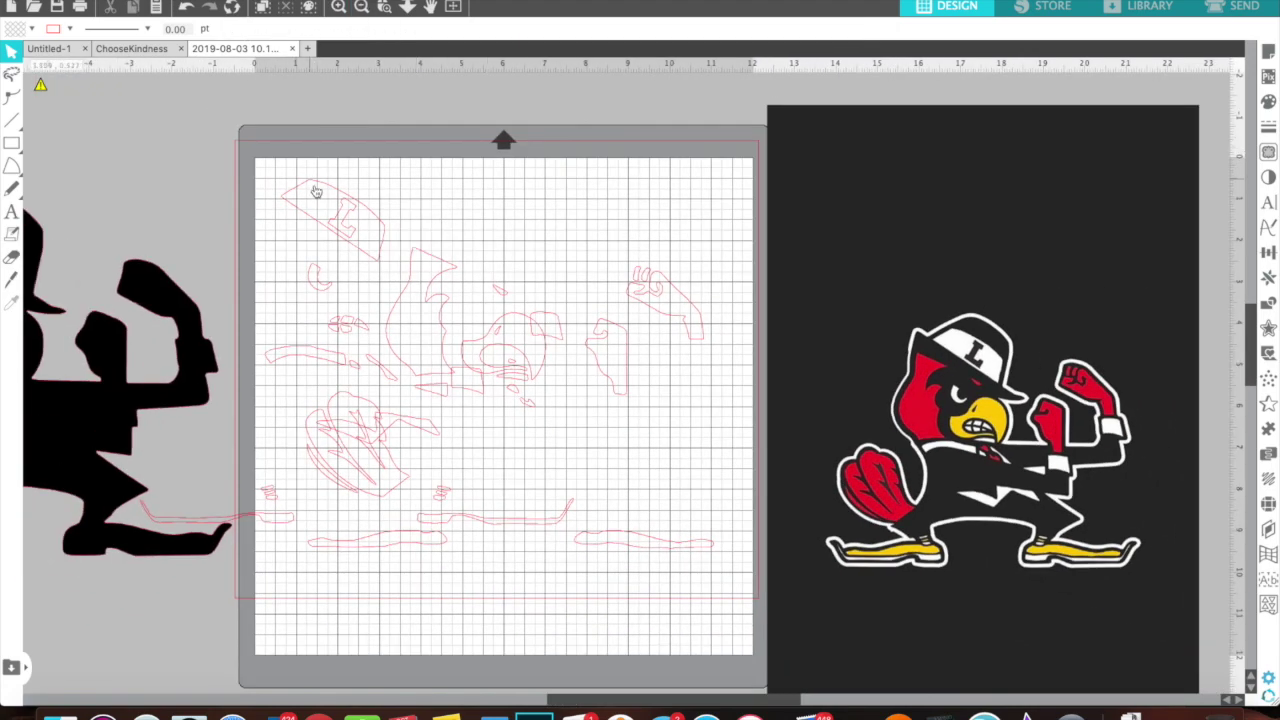
left_click_drag(336, 215, 79, 245)
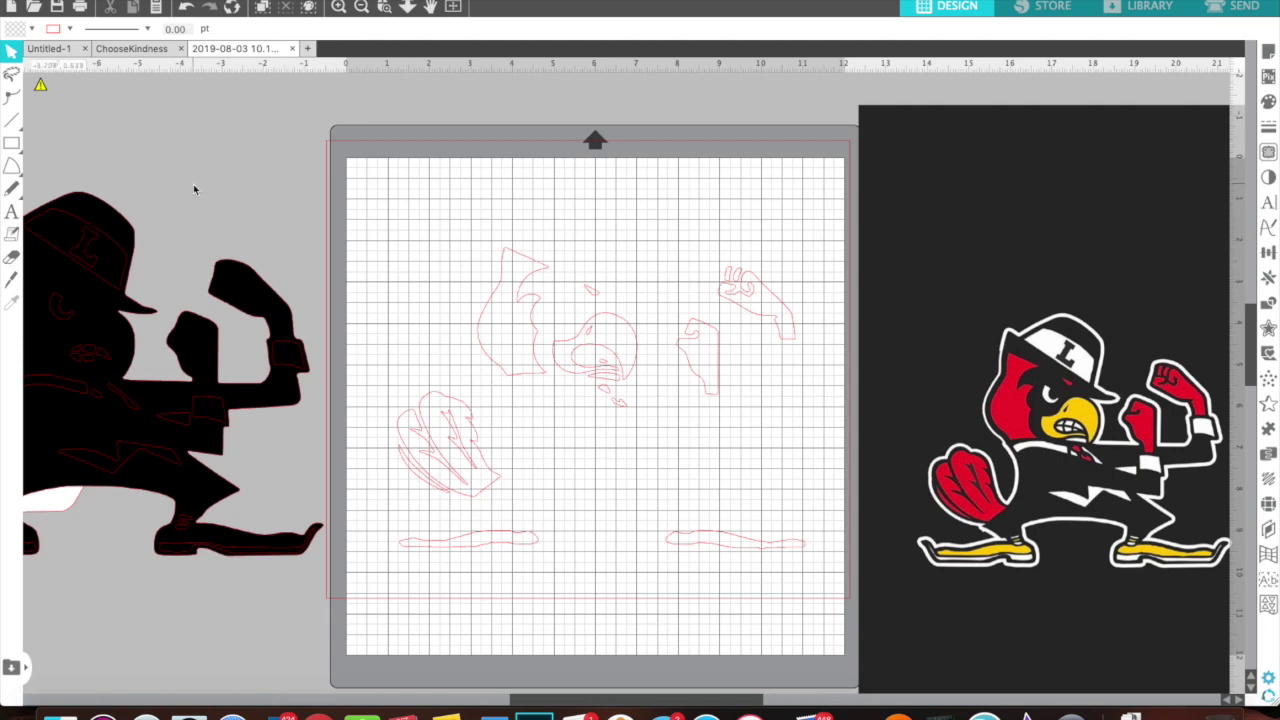
Step: Move the black silhouette up out of the way and return the white layer to its place among the remaining pieces
scroll(194, 189, "right", 5)
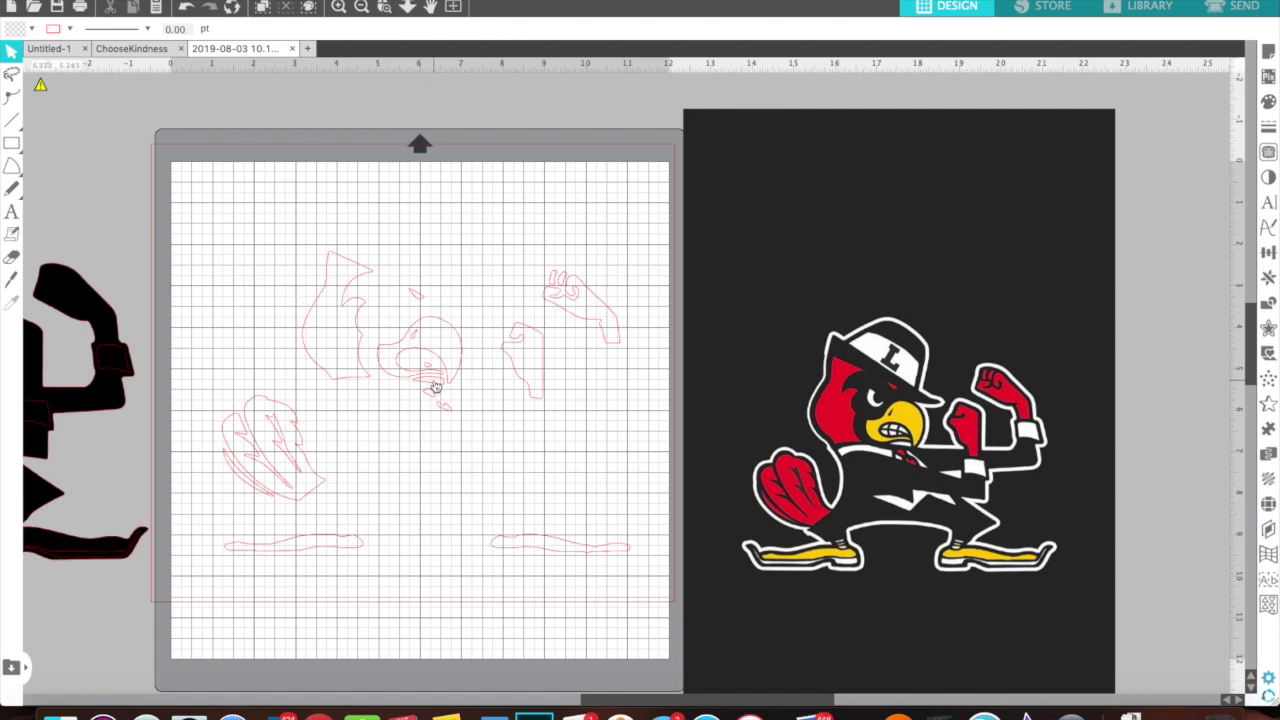
left_click(106, 356)
left_click_drag(106, 356, 113, 118)
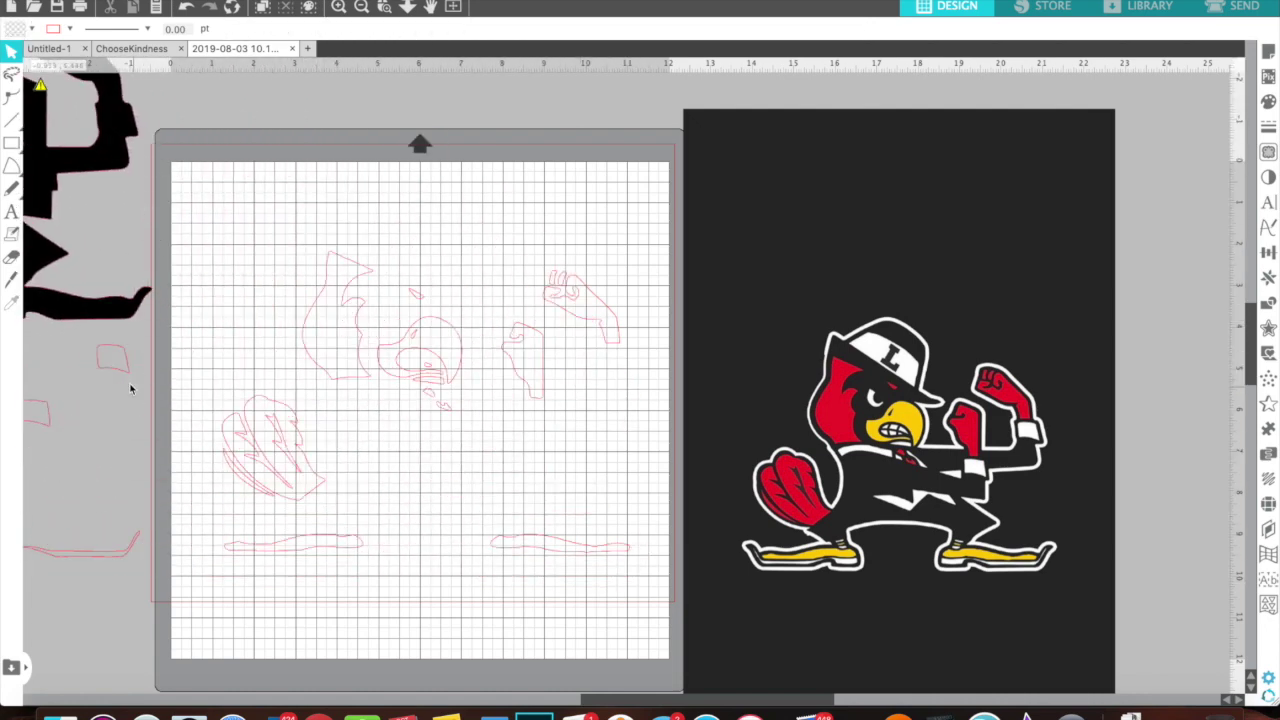
left_click_drag(122, 377, 623, 374)
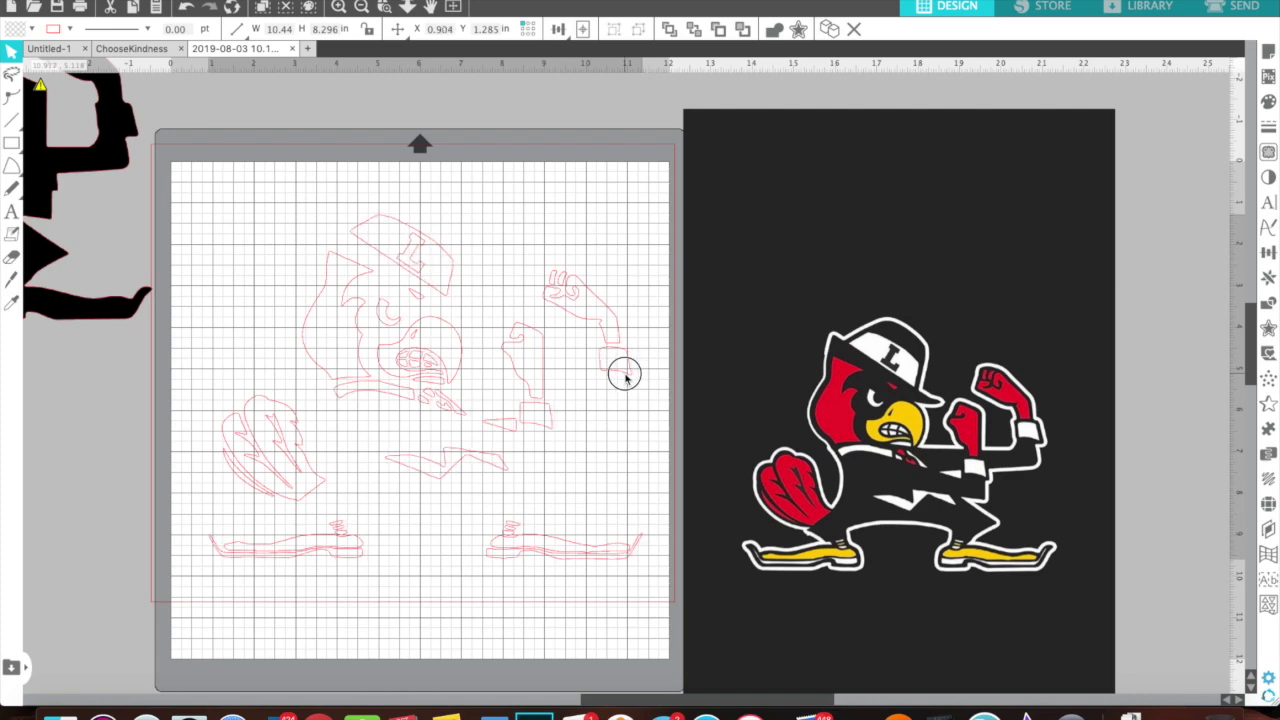
left_click(626, 378)
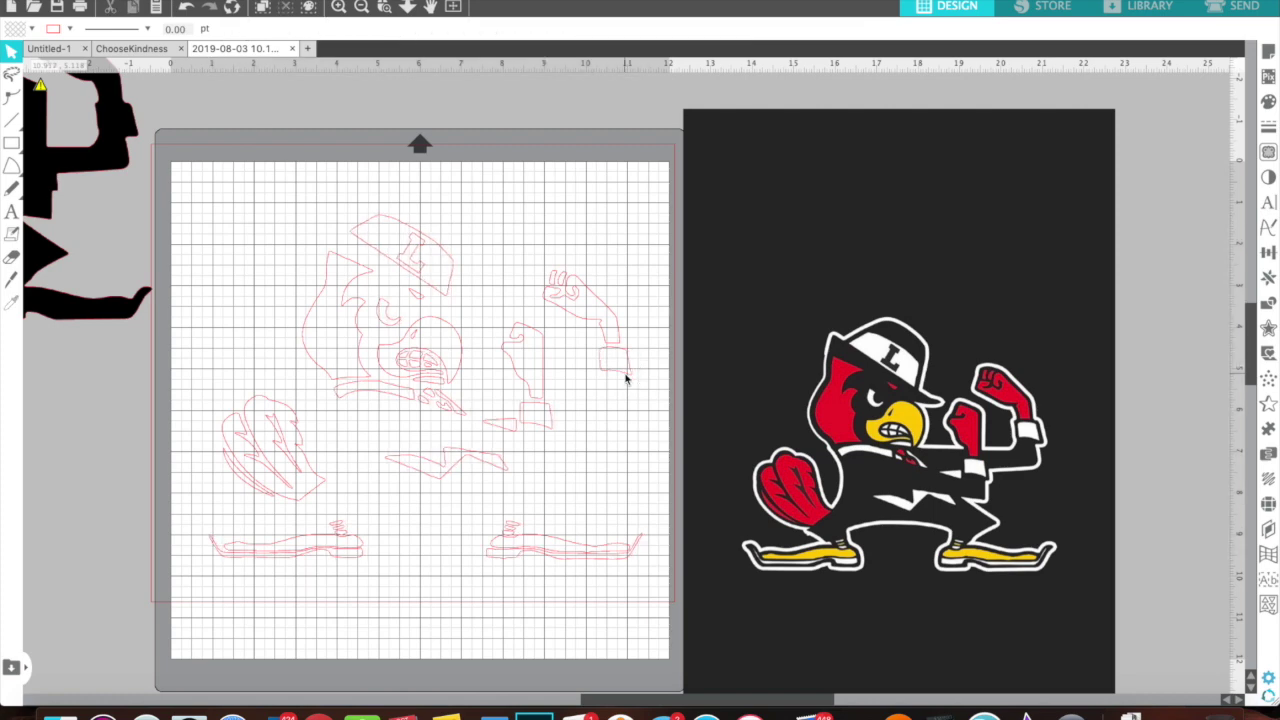
Step: Add the missed white sliver under the lower beak to the white layer by making them one compound path
left_click(449, 262)
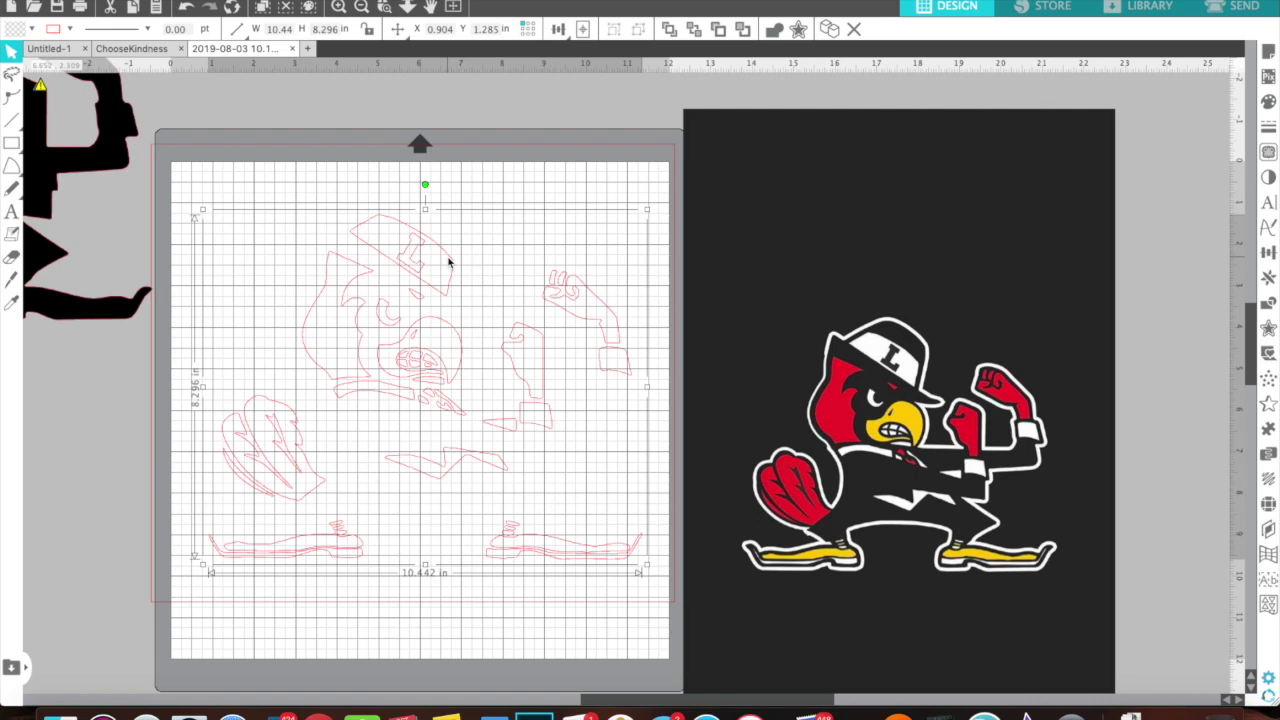
left_click(437, 384)
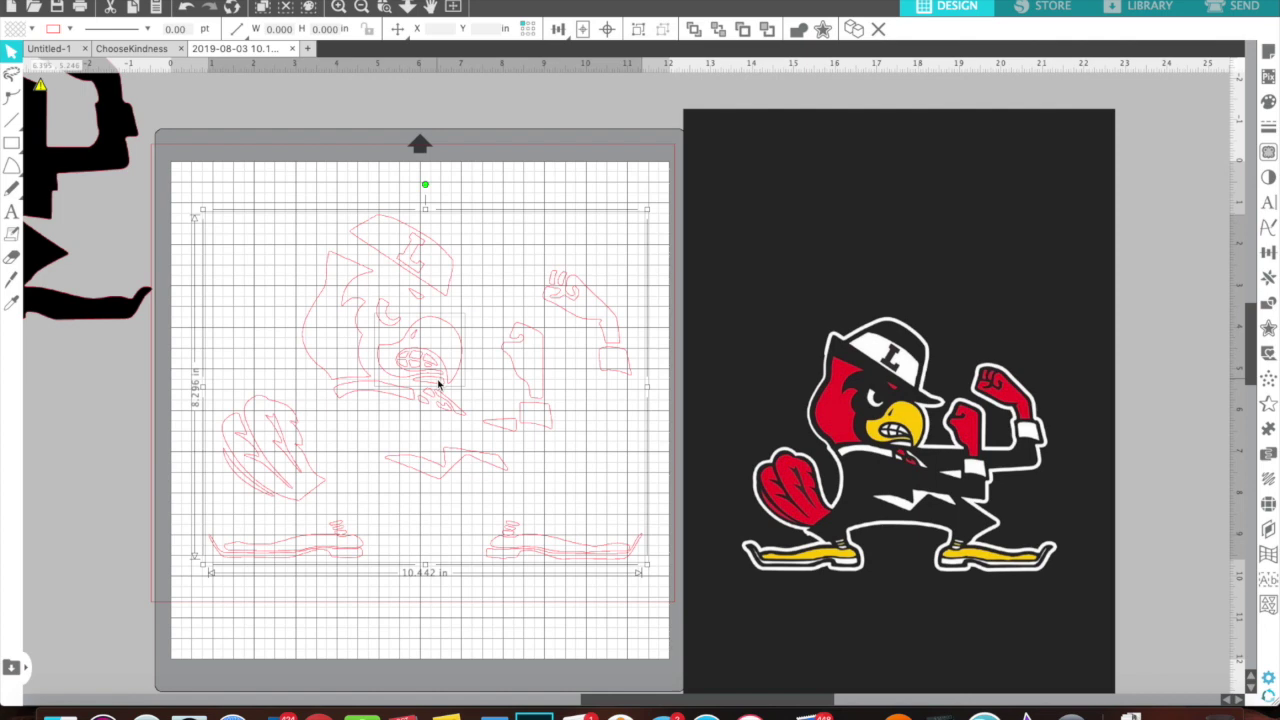
left_click(437, 384)
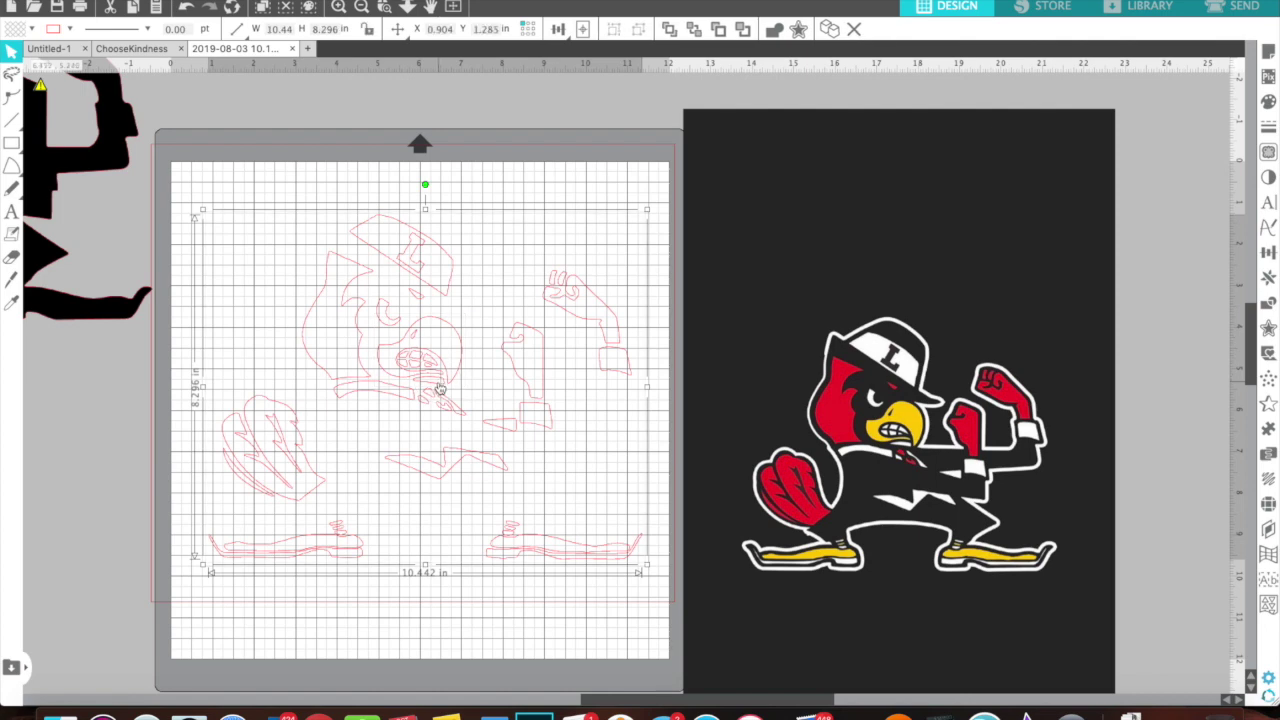
left_click(439, 387)
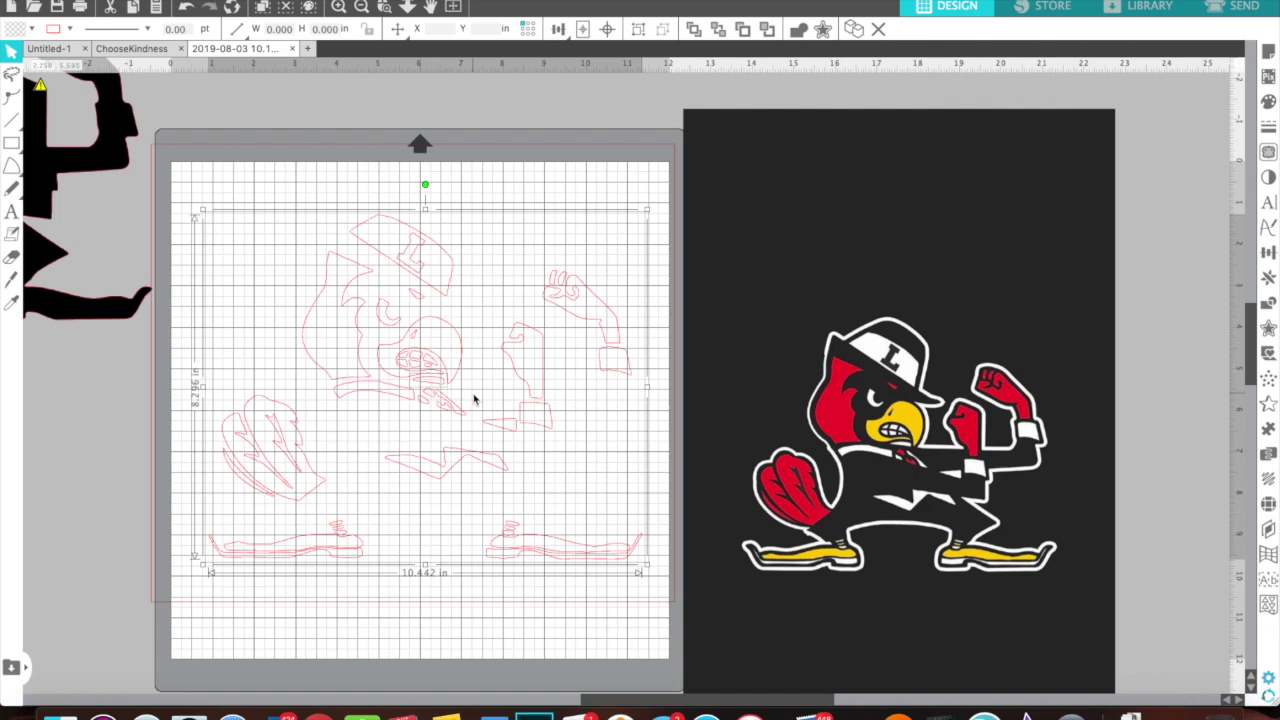
right_click(475, 399)
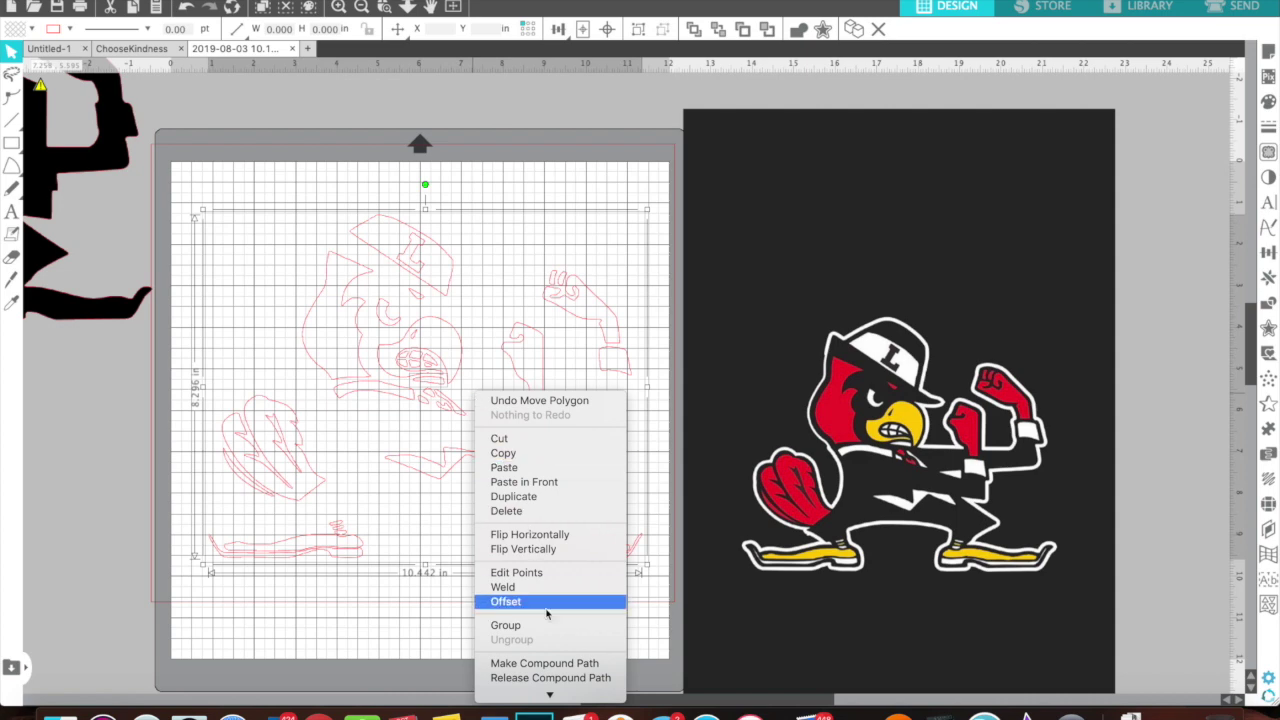
left_click(556, 665)
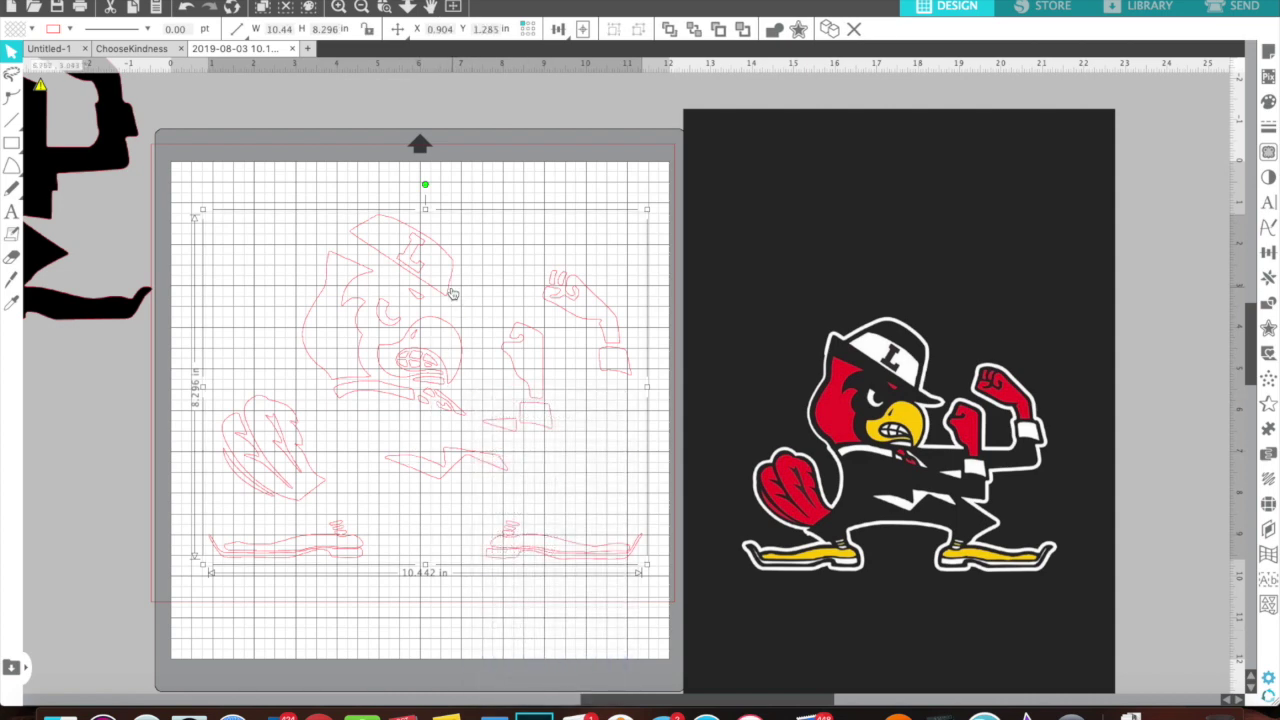
Step: Drag the white layer off the mat, shift the black silhouette clear of it, and return the layer to its place
left_click_drag(449, 291, 12, 78)
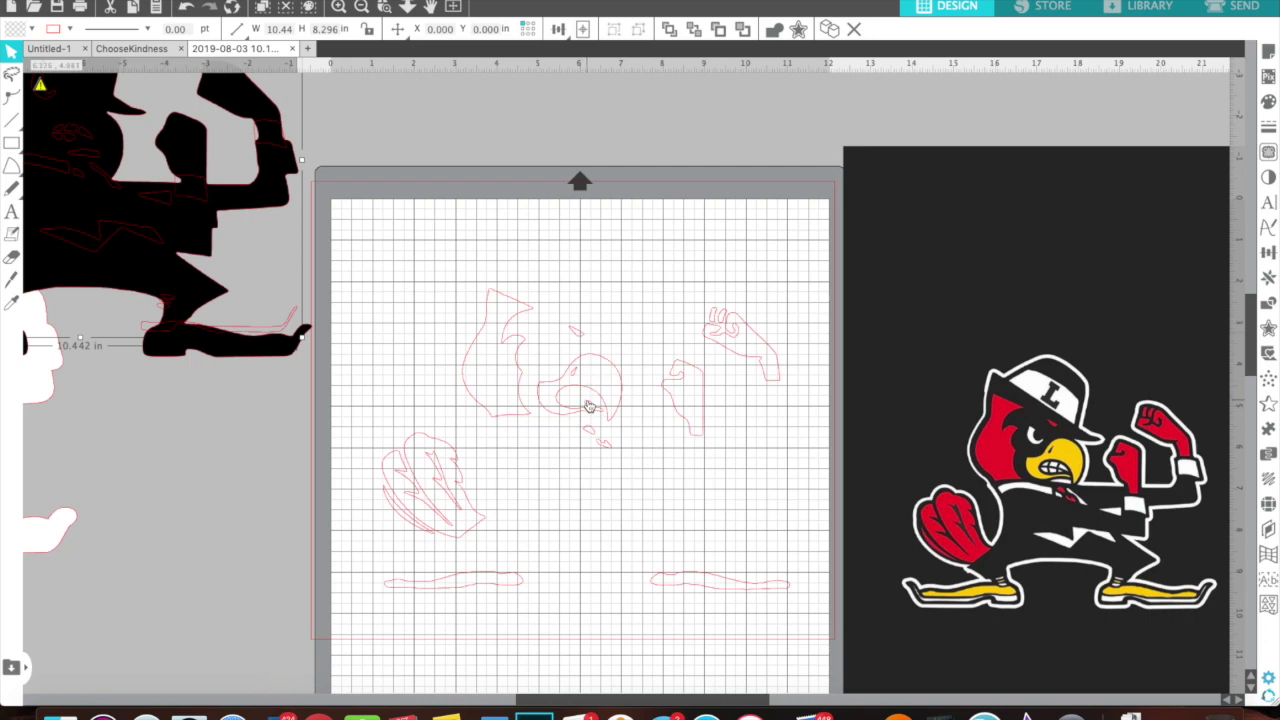
left_click_drag(301, 159, 70, 163)
left_click(89, 150)
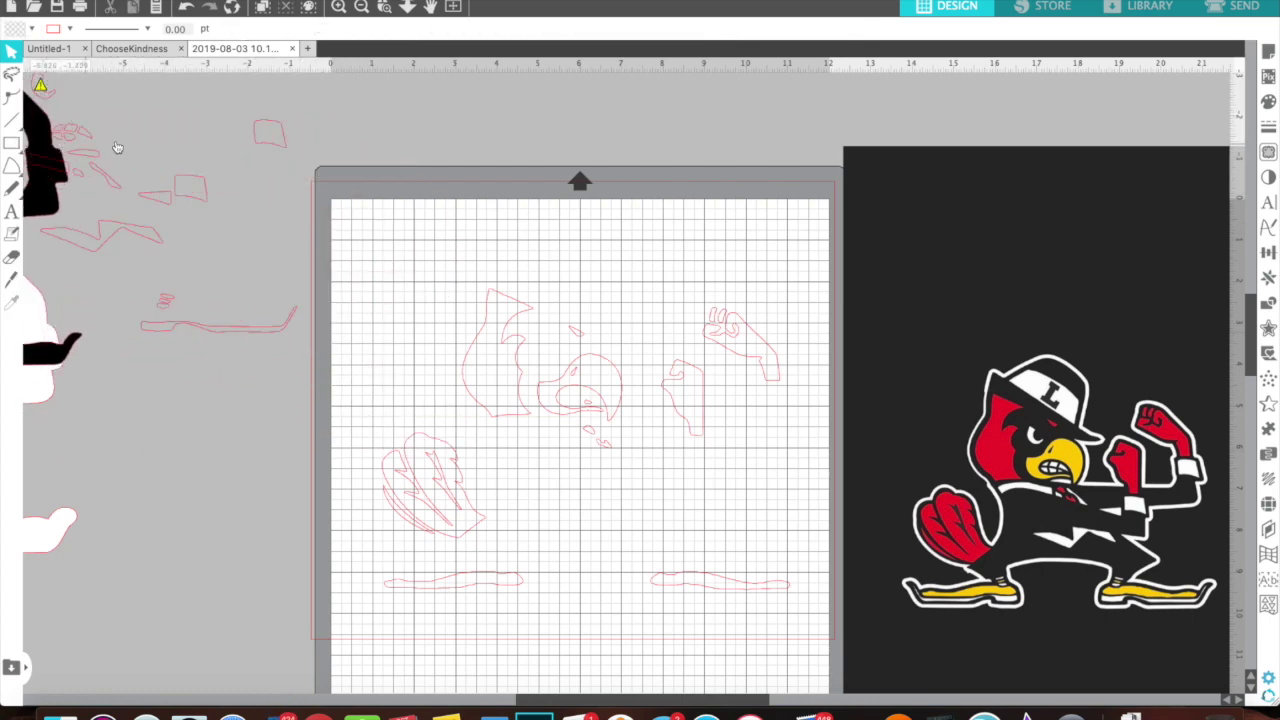
left_click_drag(272, 140, 781, 405)
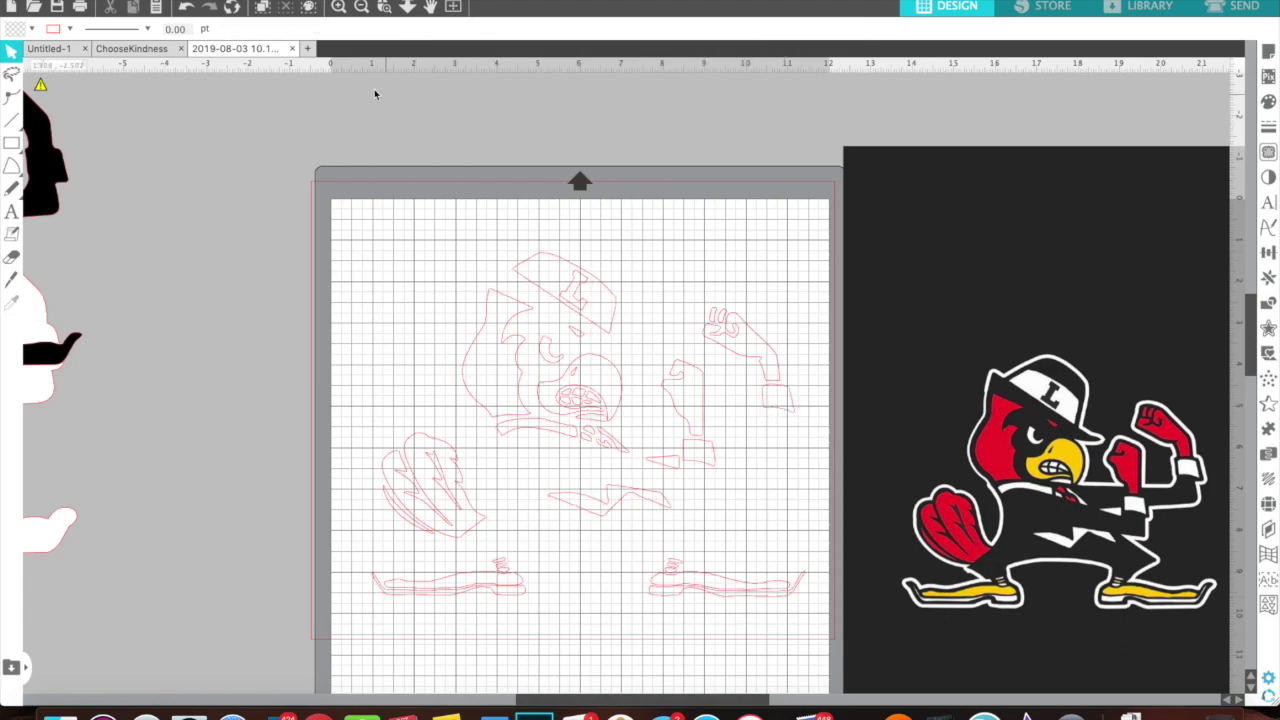
Step: Select the white layer with the missed tooth inside the beak and make them one compound path
left_click(340, 6)
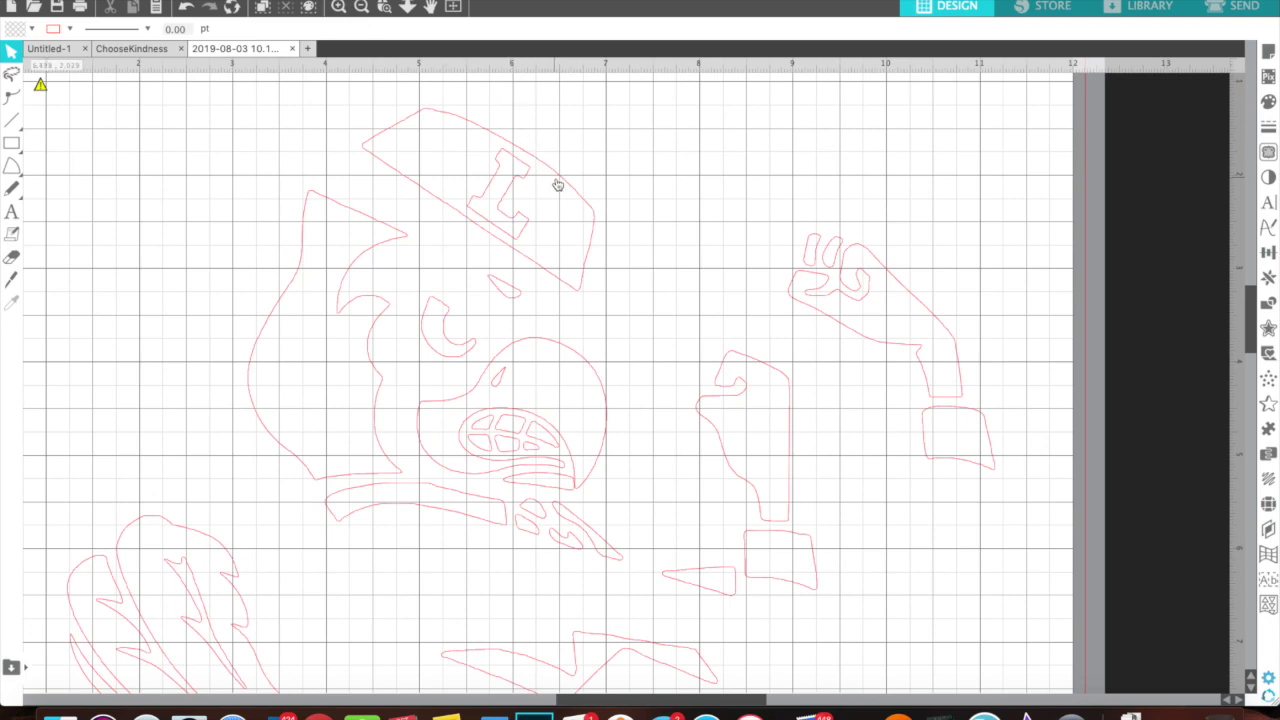
left_click(571, 193)
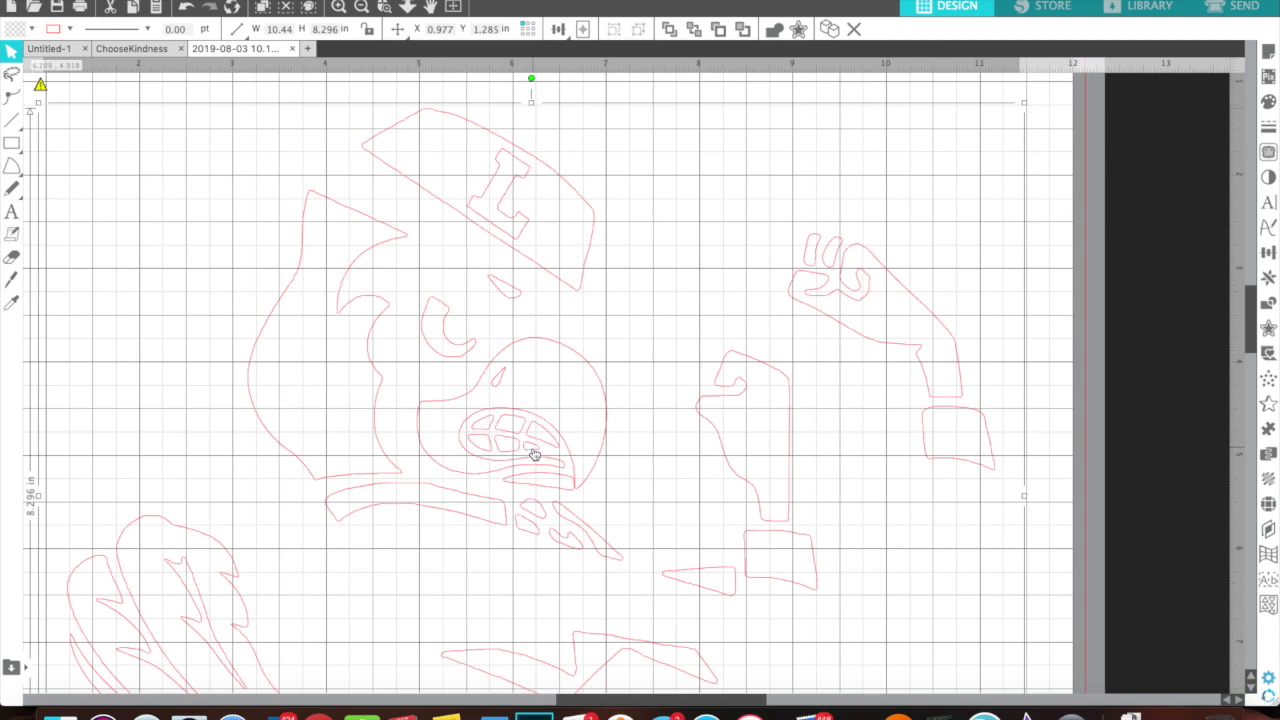
key("shift+super+e")
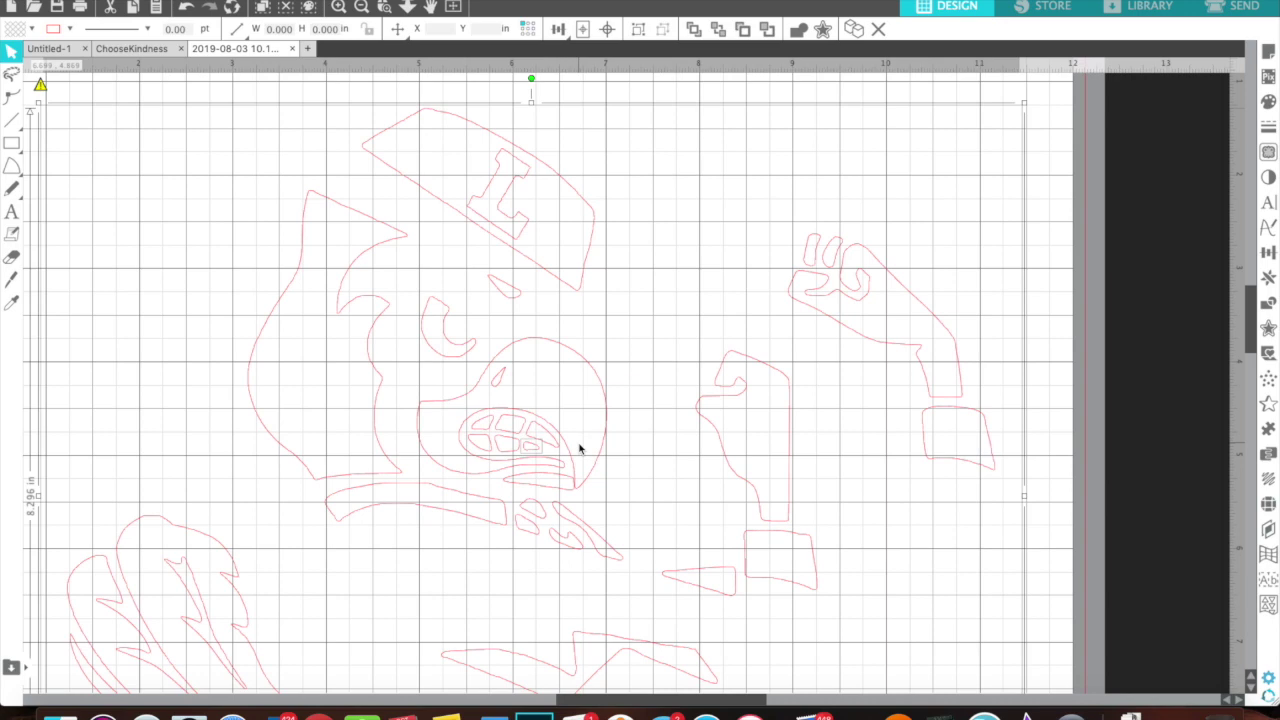
right_click(579, 449)
mouse_move(625, 708)
left_click(641, 583)
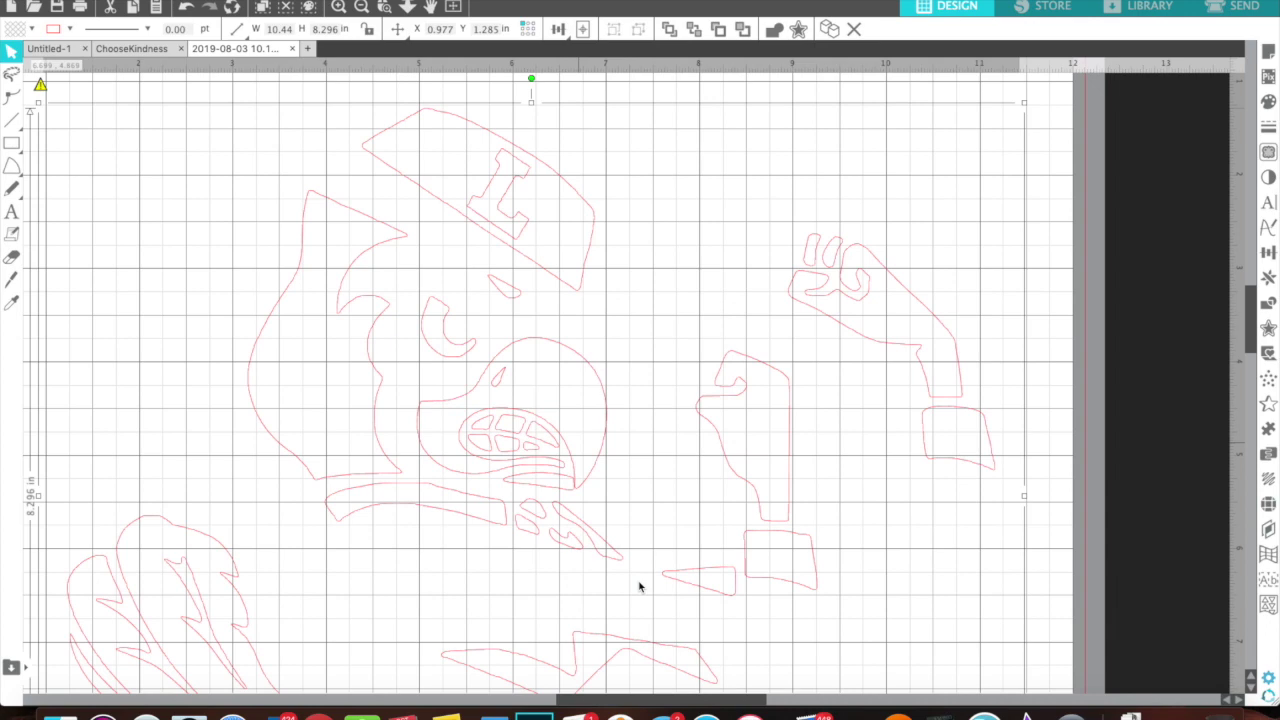
Step: Move the completed white layer off the mat, leaving the red and yellow pieces in place
left_click(364, 7)
left_click(367, 7)
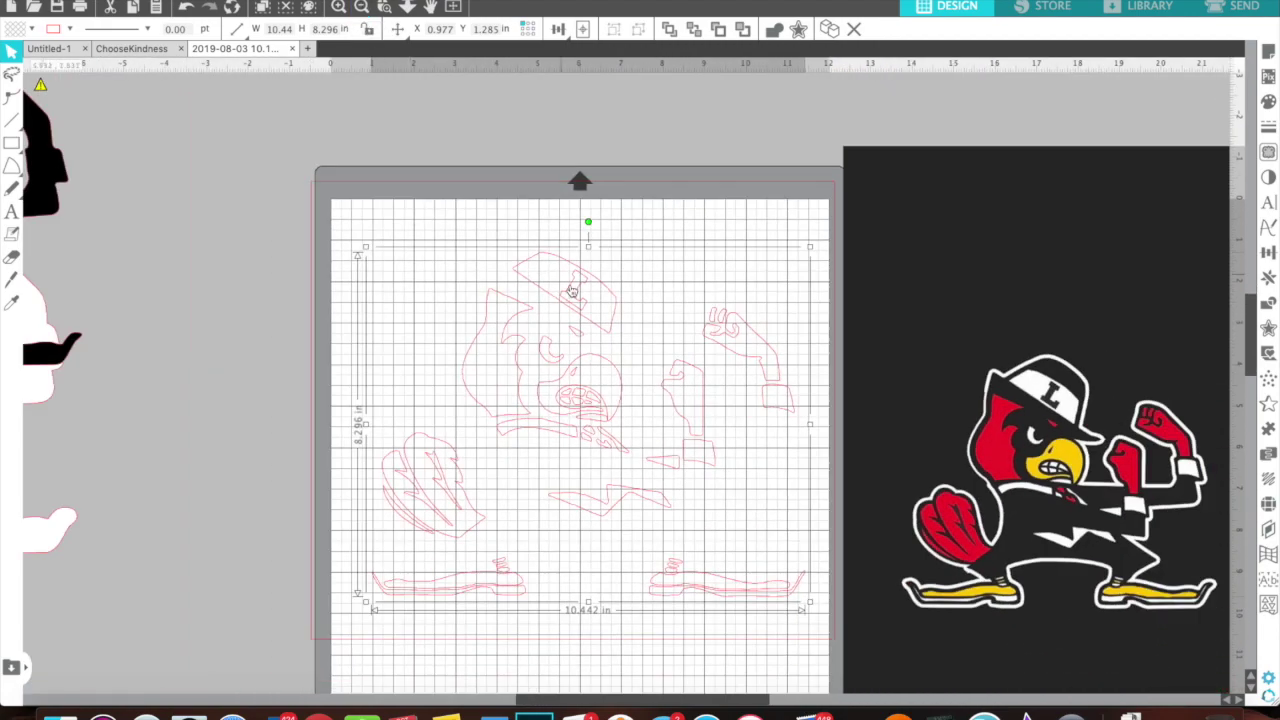
mouse_move(549, 295)
left_mouse_down()
mouse_move(386, 237)
mouse_move(117, 211)
mouse_move(73, 223)
left_mouse_up()
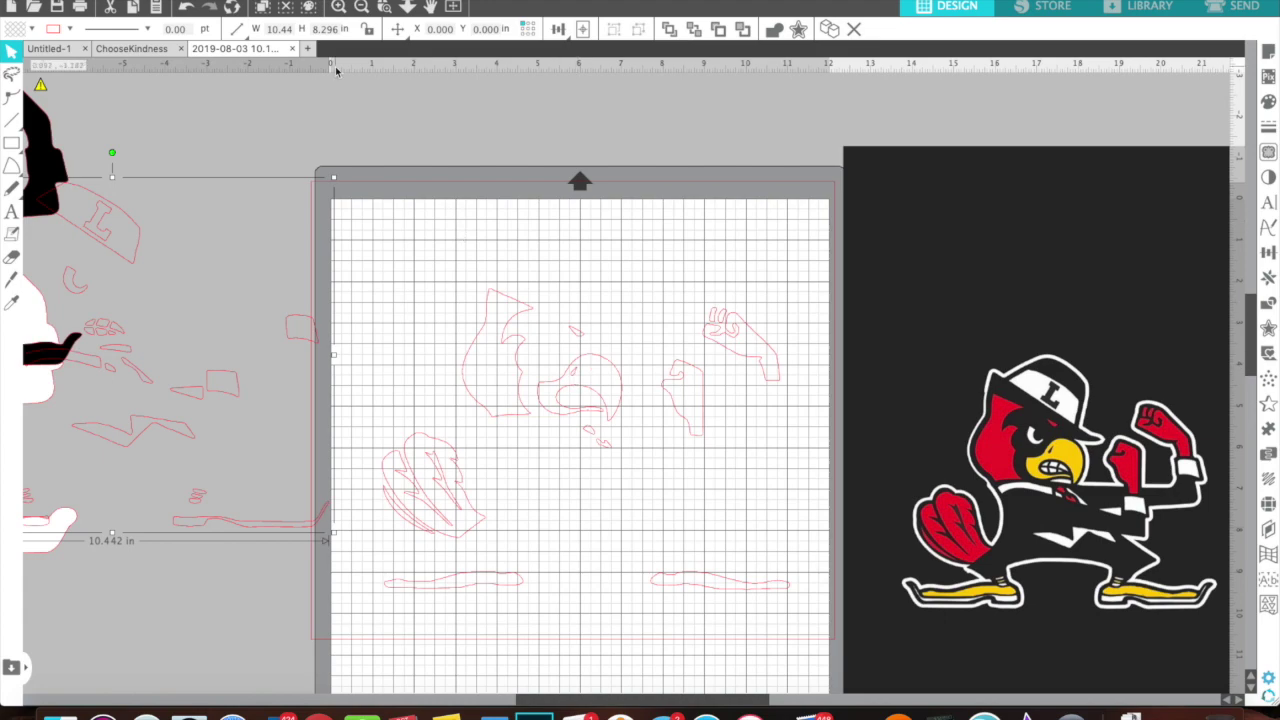
left_click(339, 7)
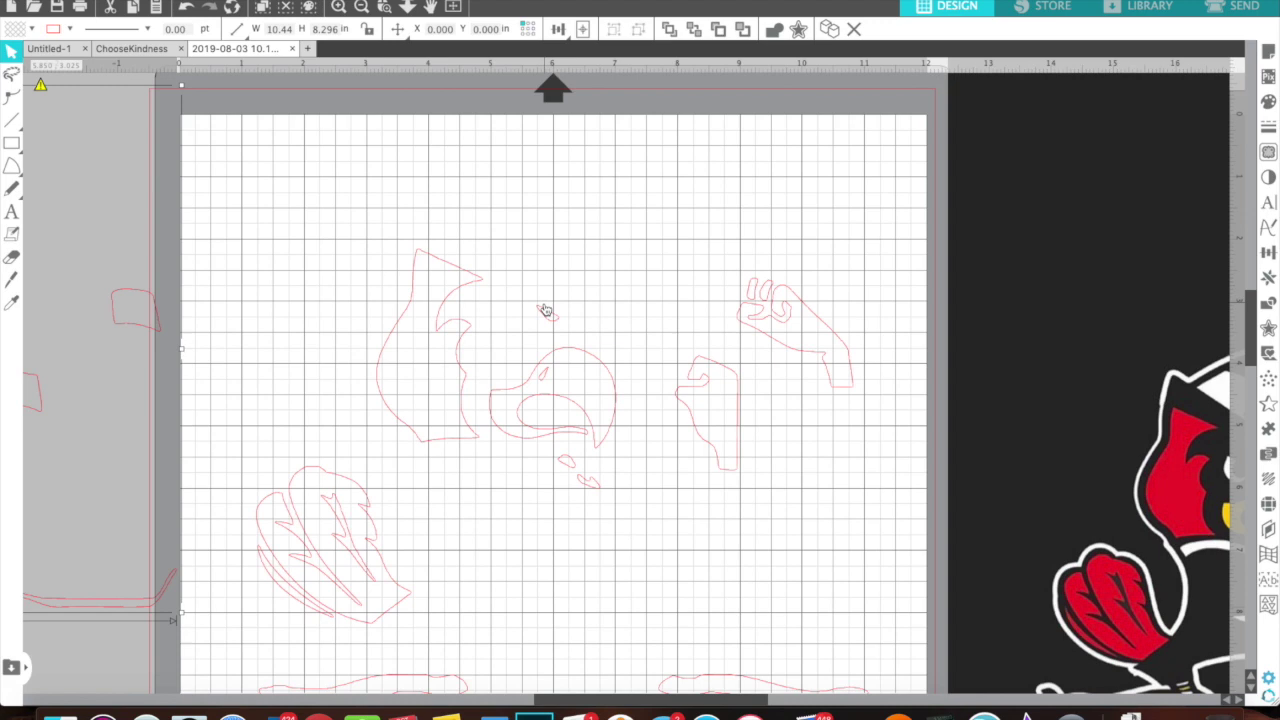
Step: Try combining the nostril and the beak into one compound path, and undo it
left_click(545, 376)
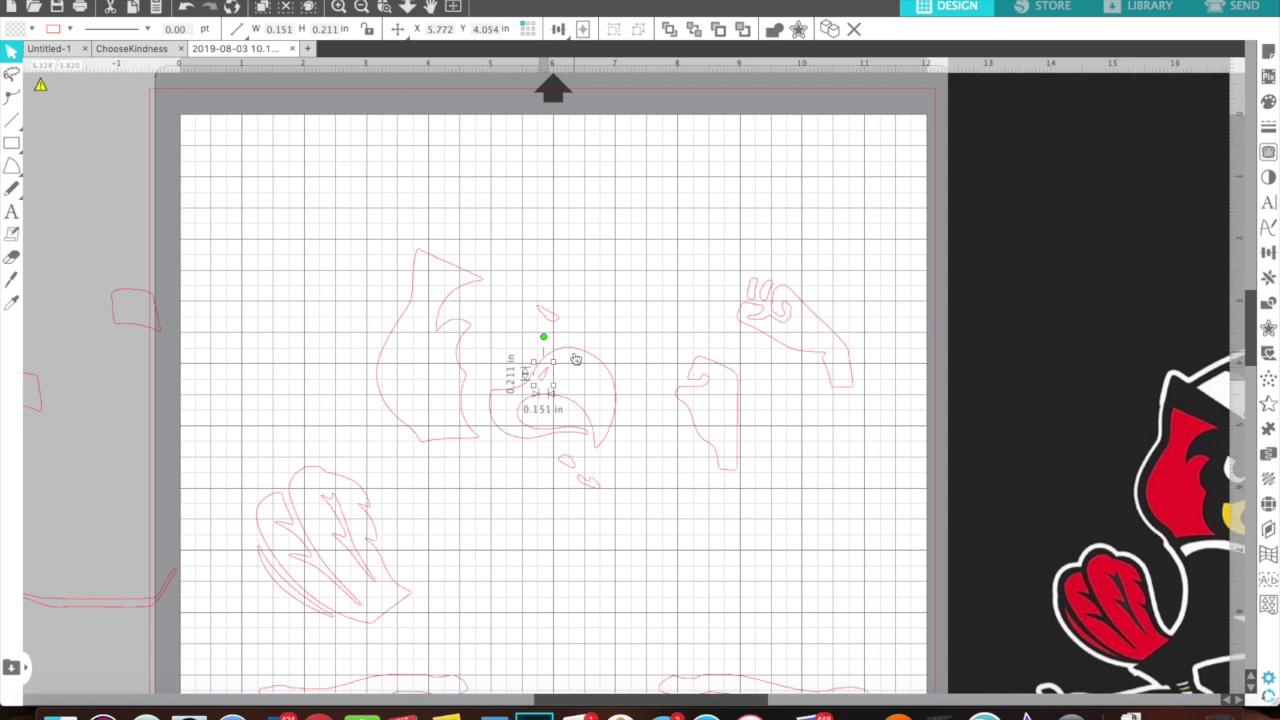
left_click(576, 359)
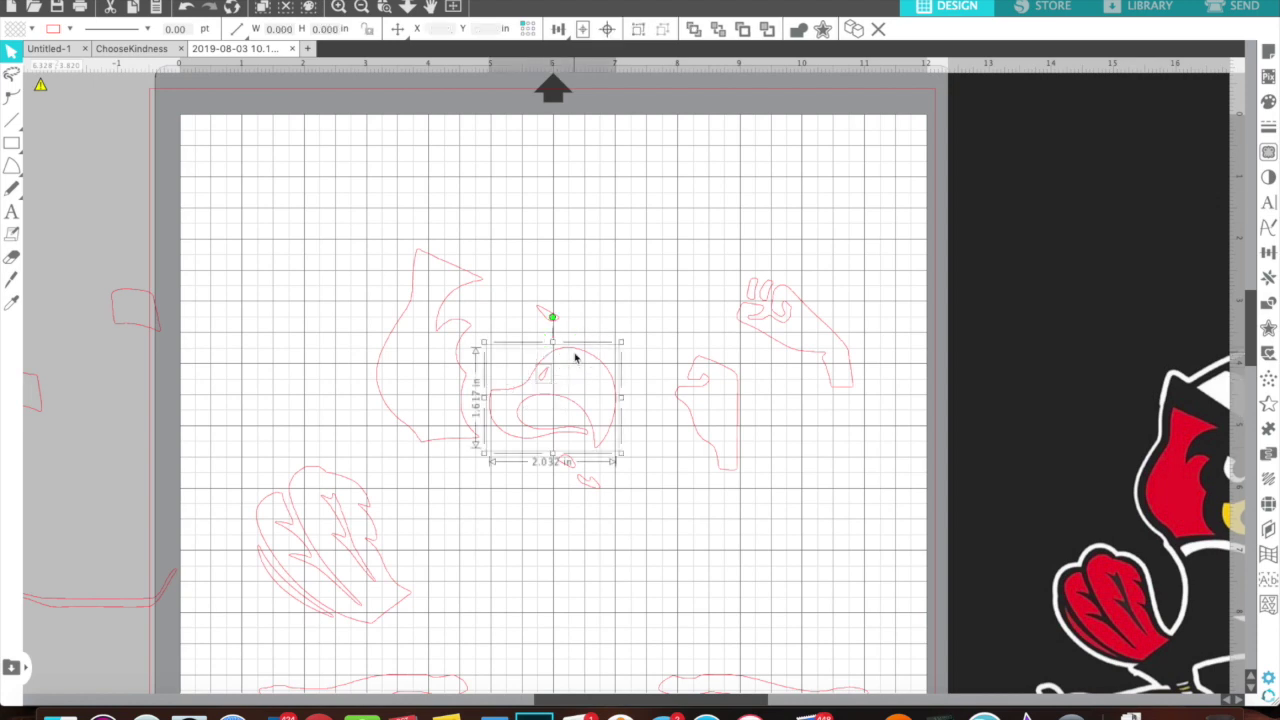
right_click(575, 358)
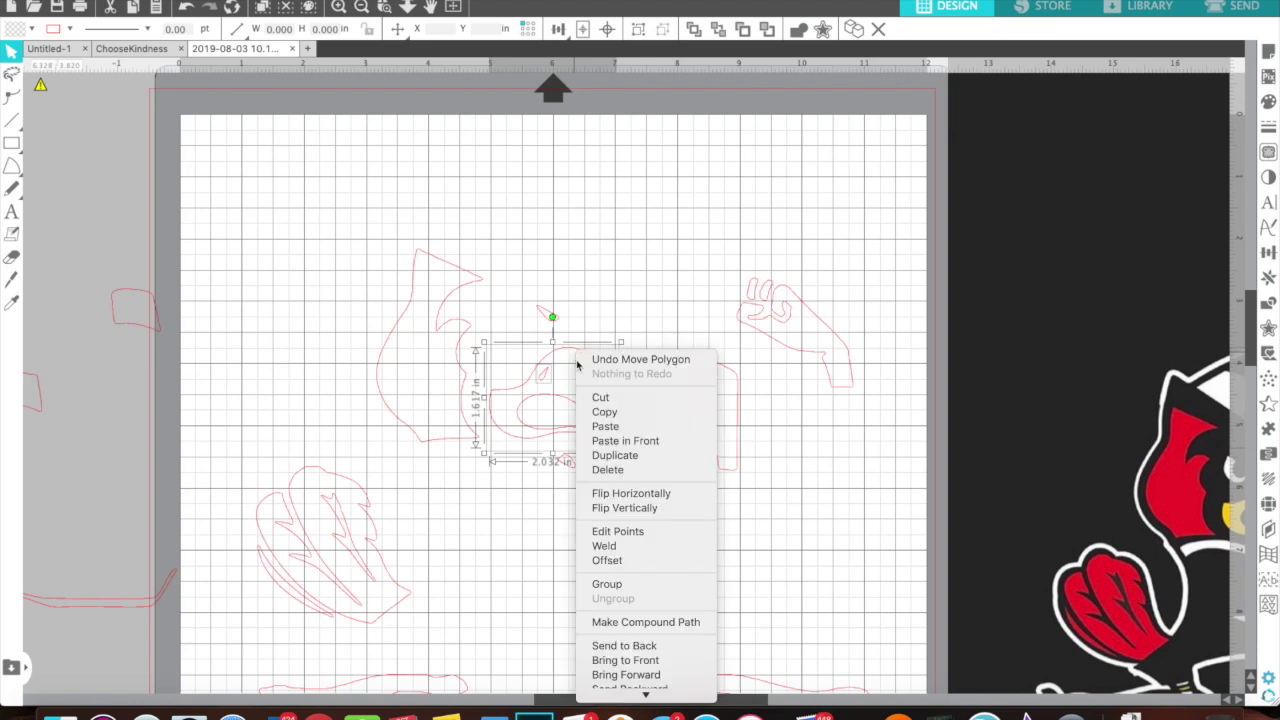
left_click(643, 621)
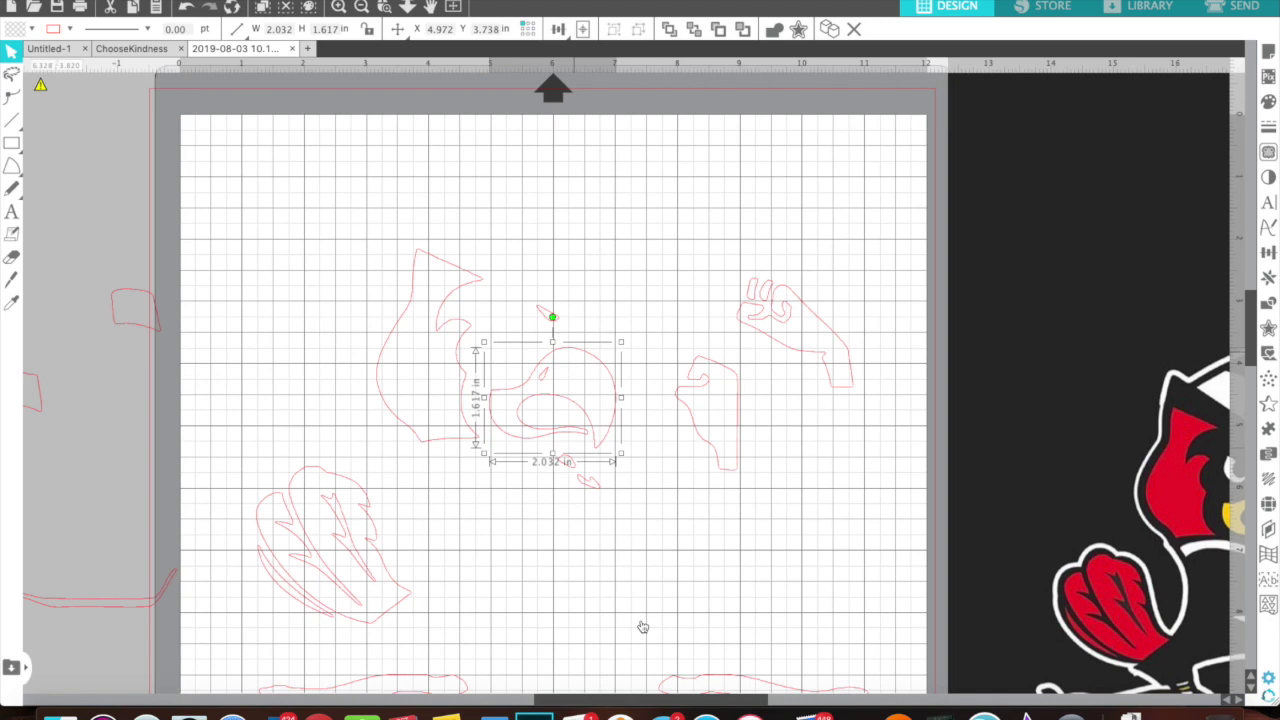
left_click(186, 7)
left_click(186, 7)
left_click(186, 7)
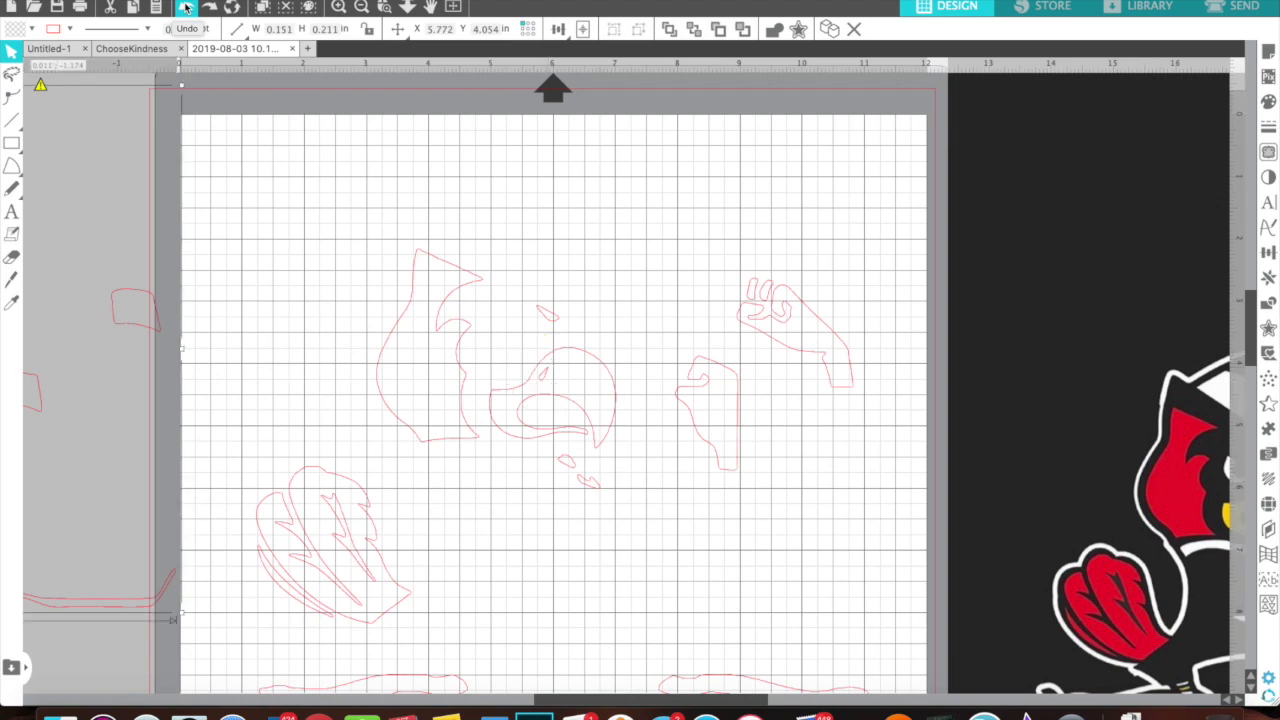
Step: Fill the beak shape with bright yellow after trying two orange shades
left_click(559, 357)
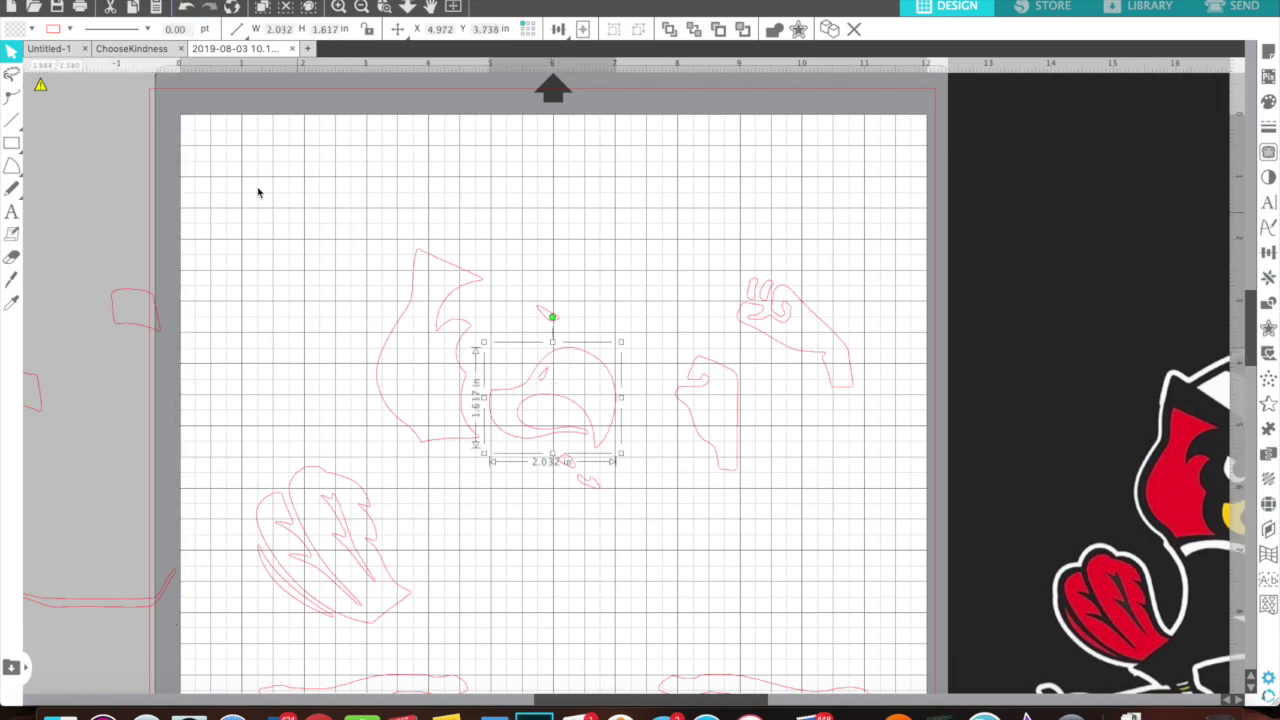
left_click(32, 29)
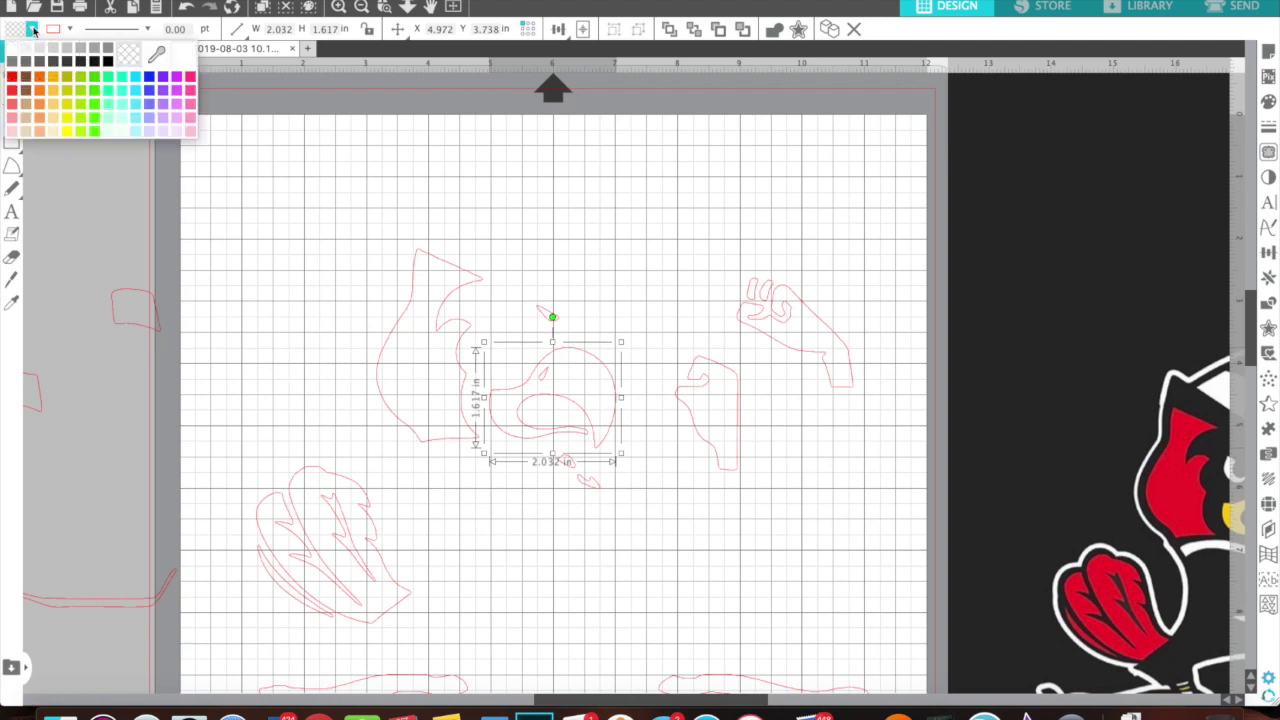
left_click(54, 93)
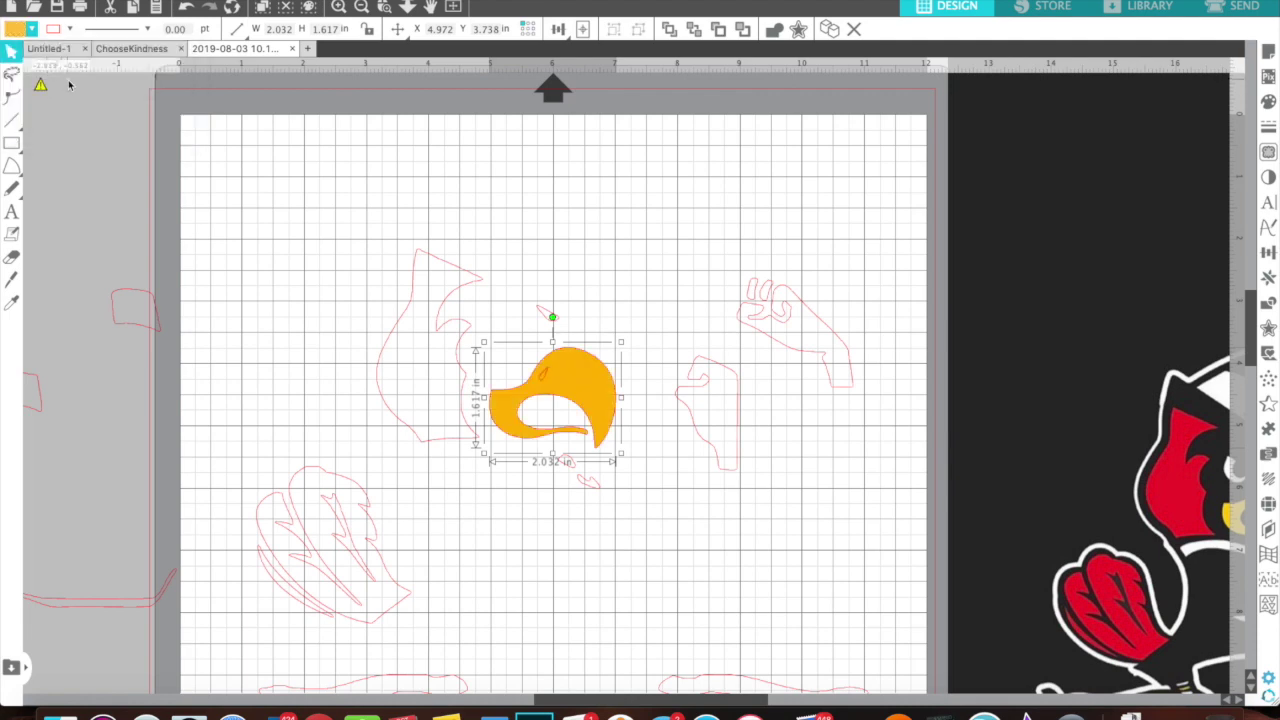
left_click(32, 29)
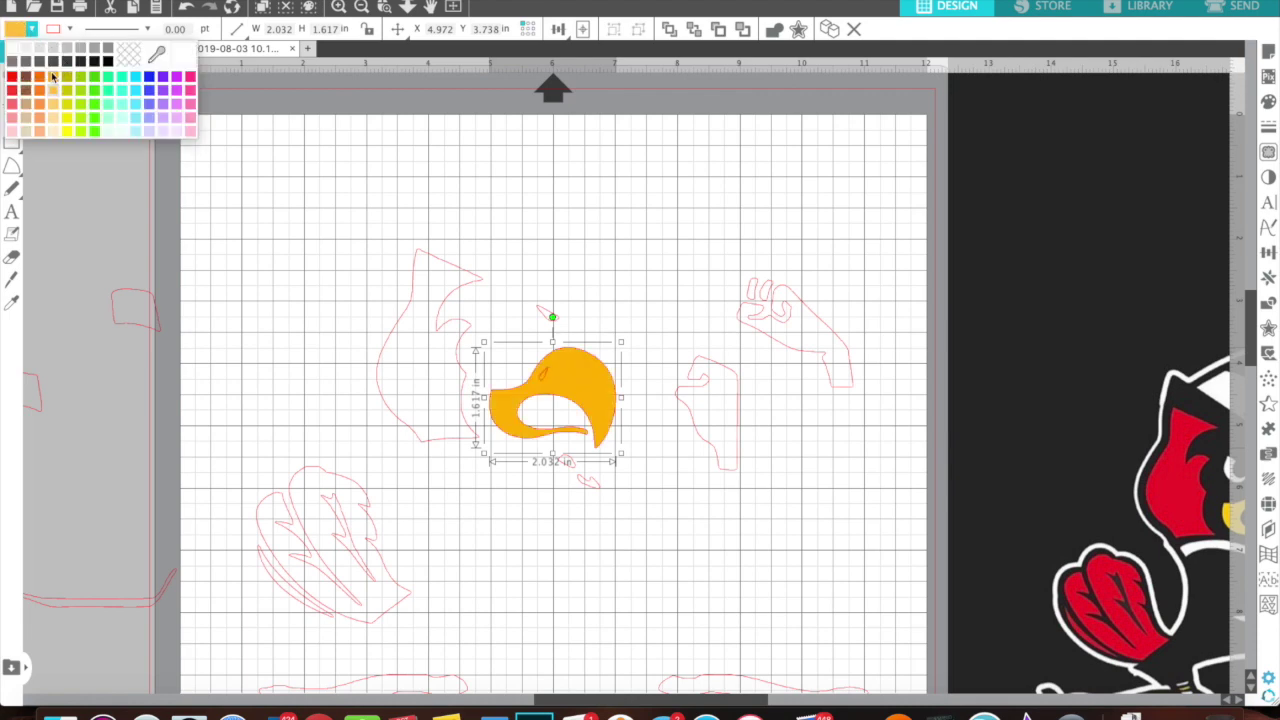
left_click(52, 77)
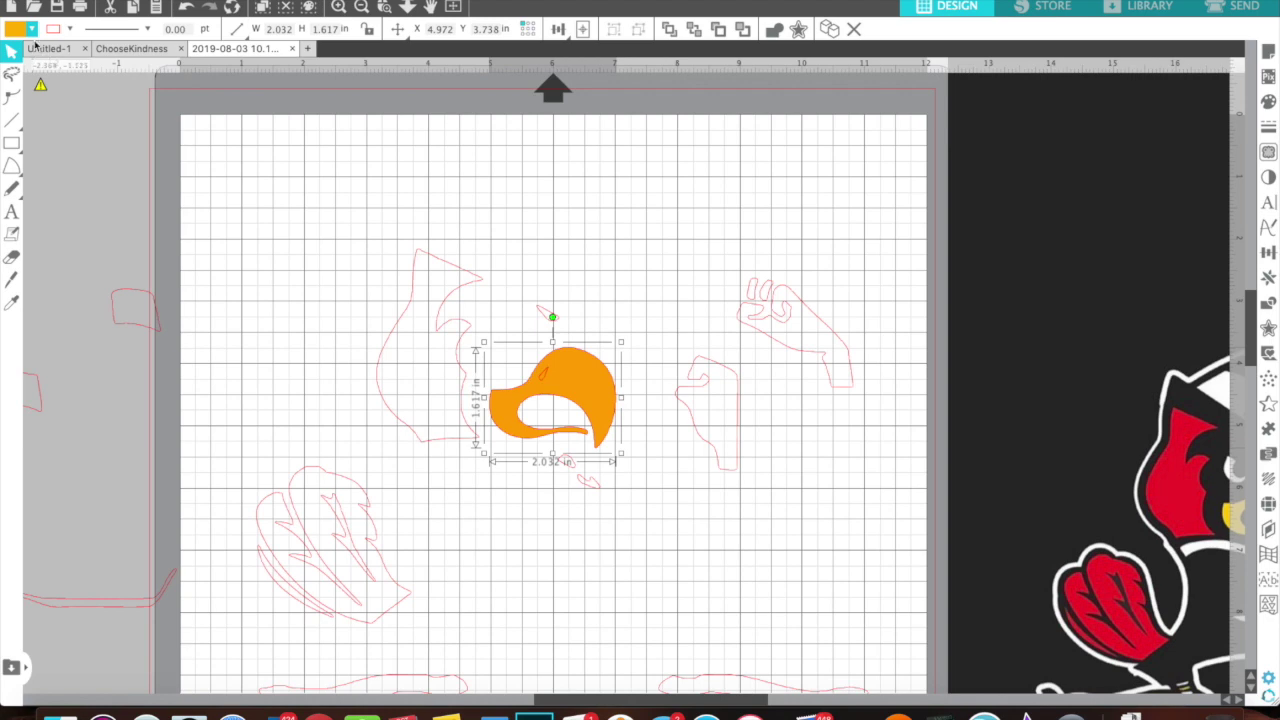
left_click(32, 29)
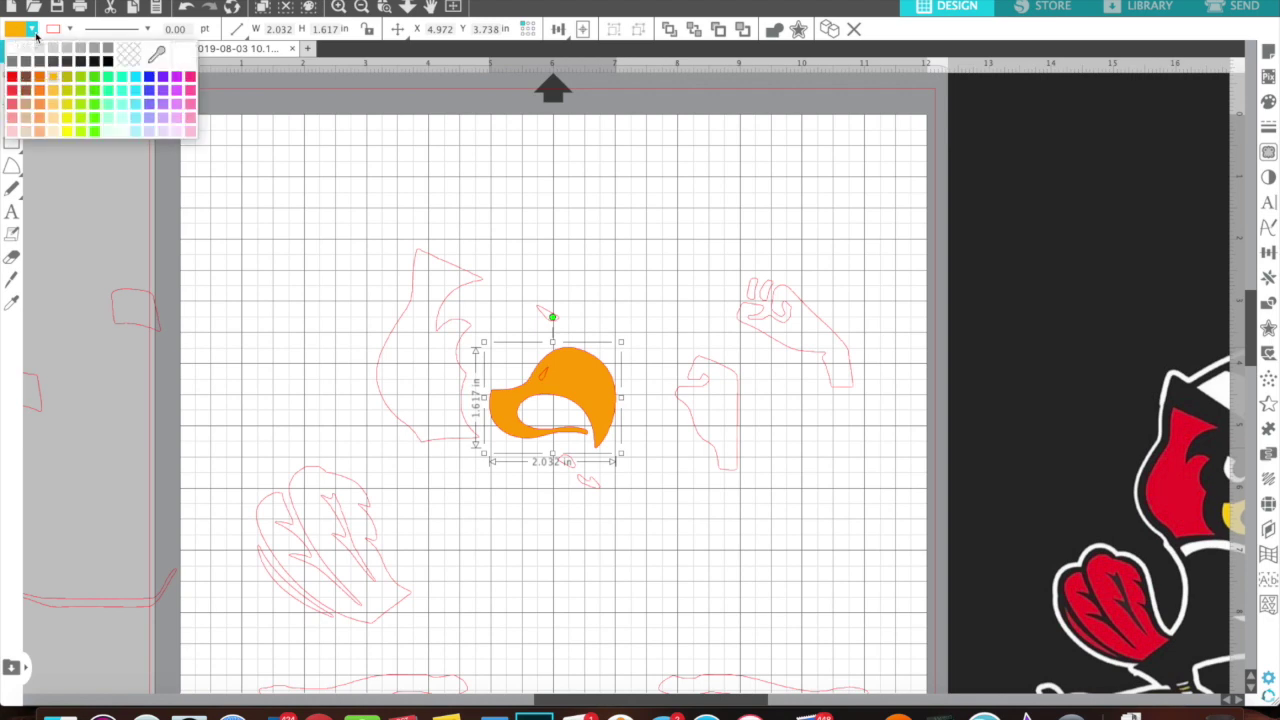
left_click(67, 132)
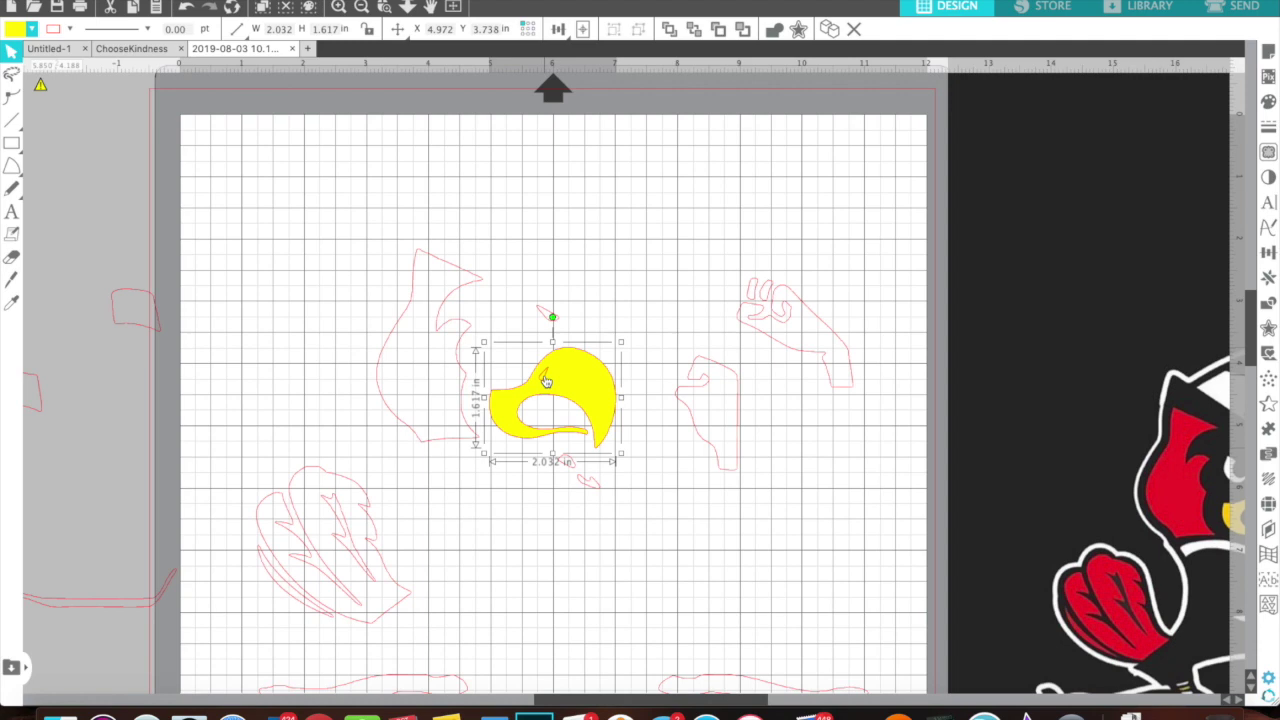
Step: Select the nostril together with the yellow beak and make them one compound path
left_click(608, 271)
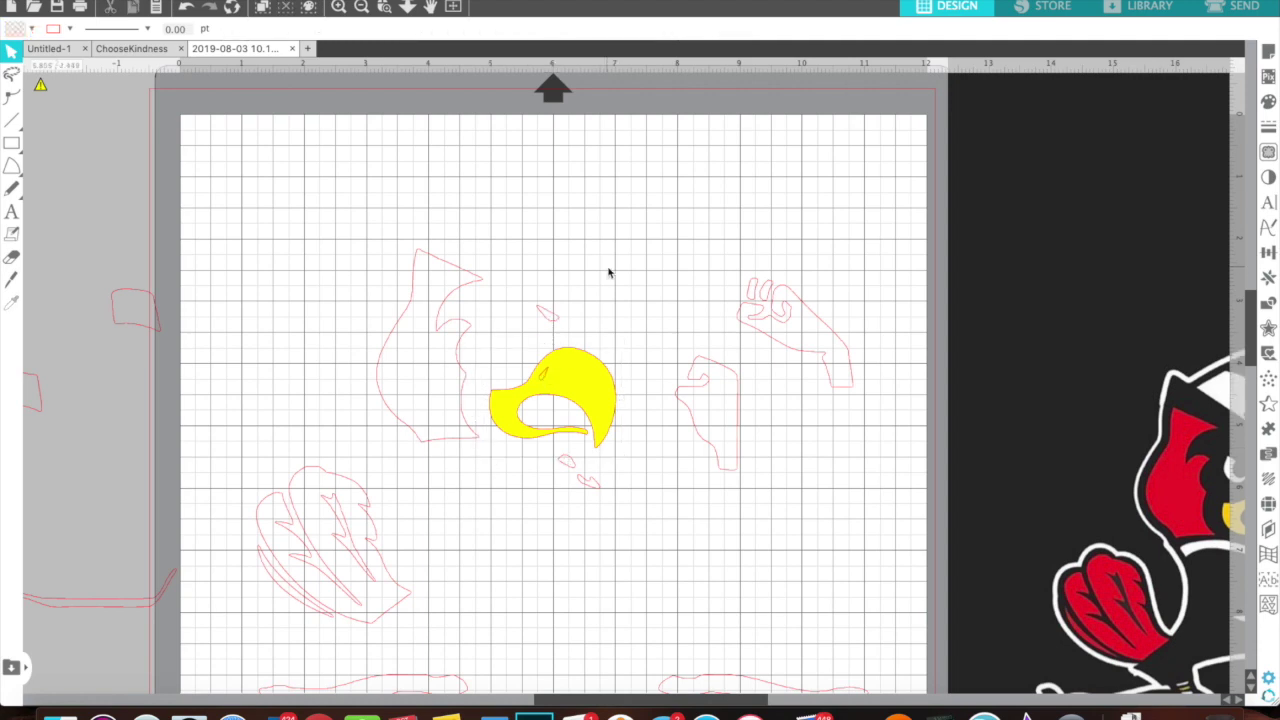
left_click(544, 380)
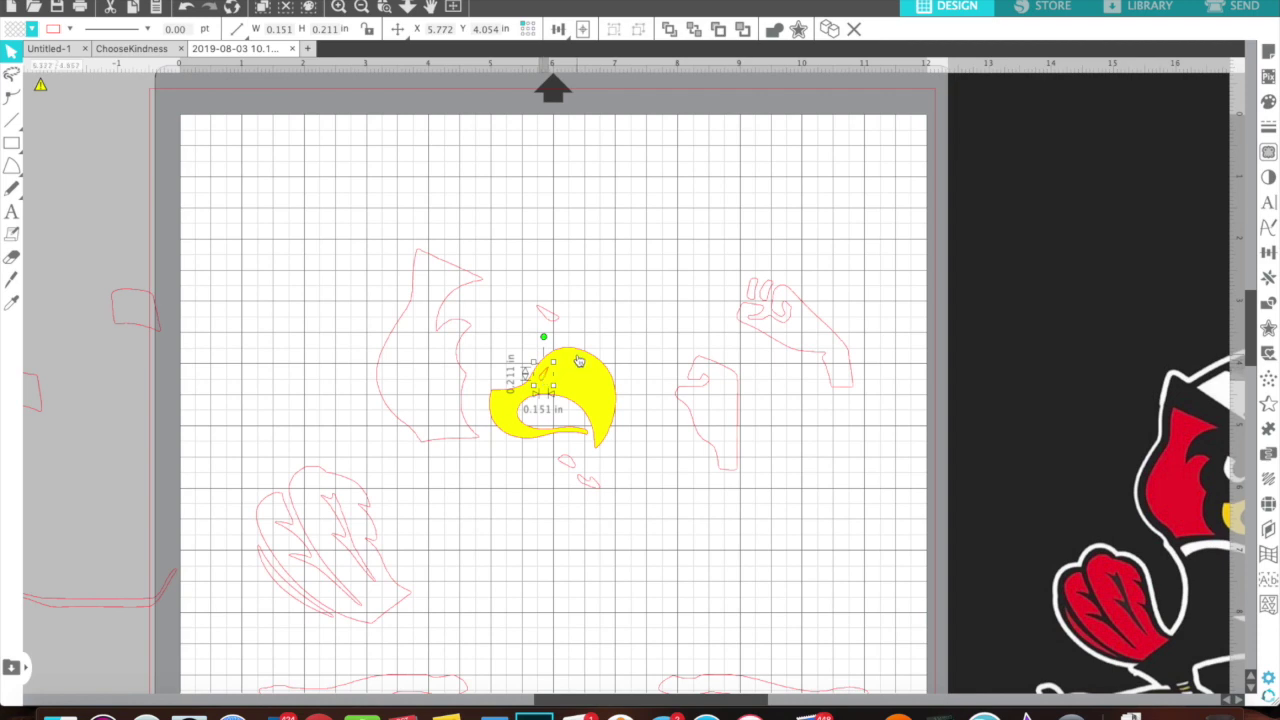
left_click(579, 361)
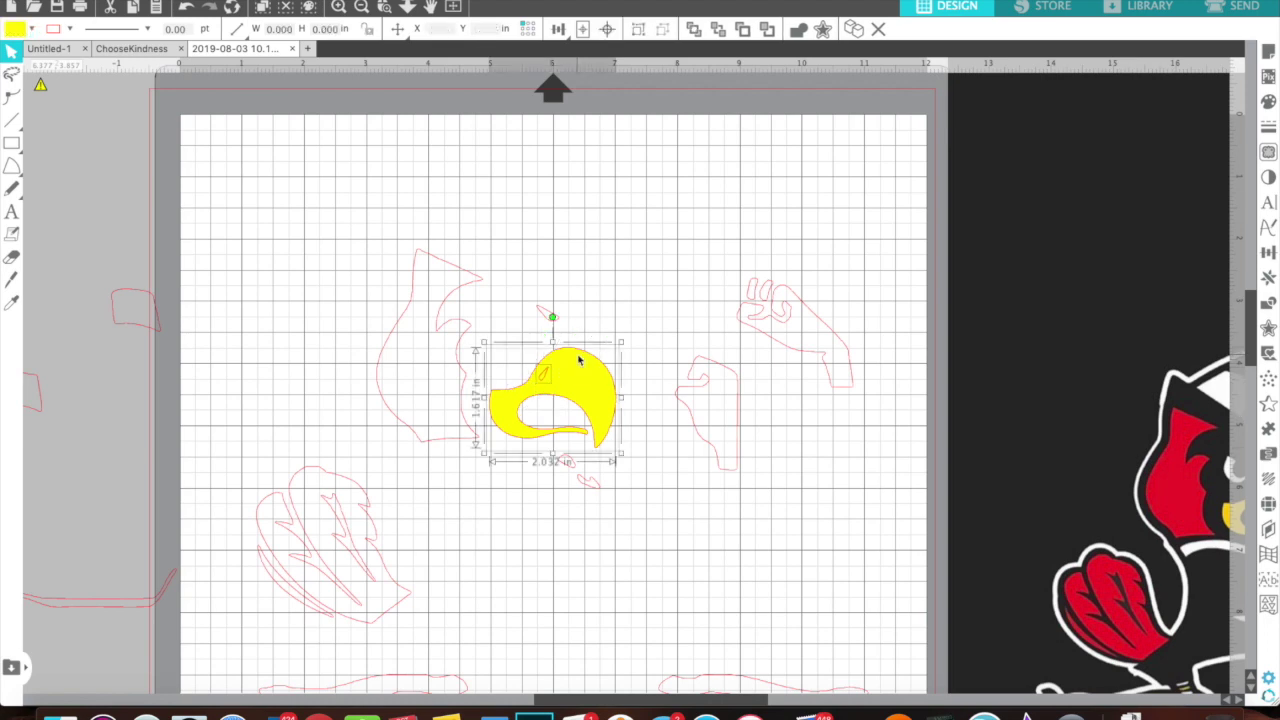
right_click(579, 361)
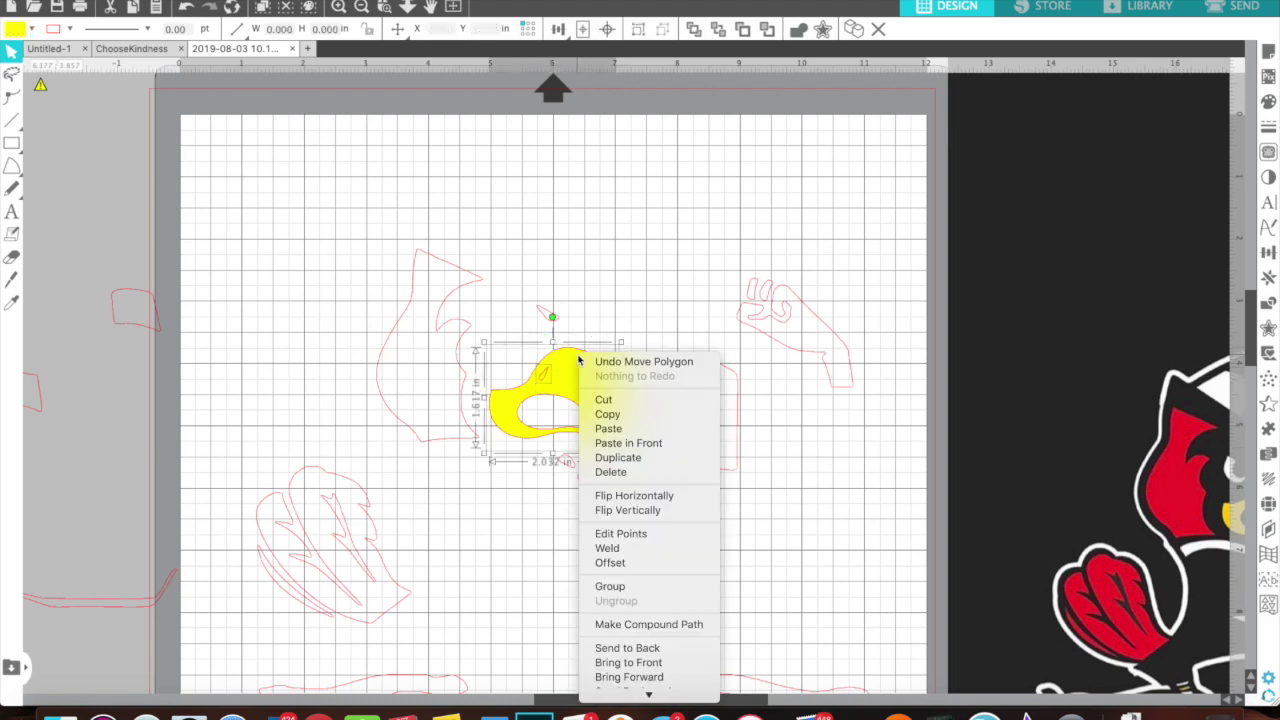
left_click(639, 624)
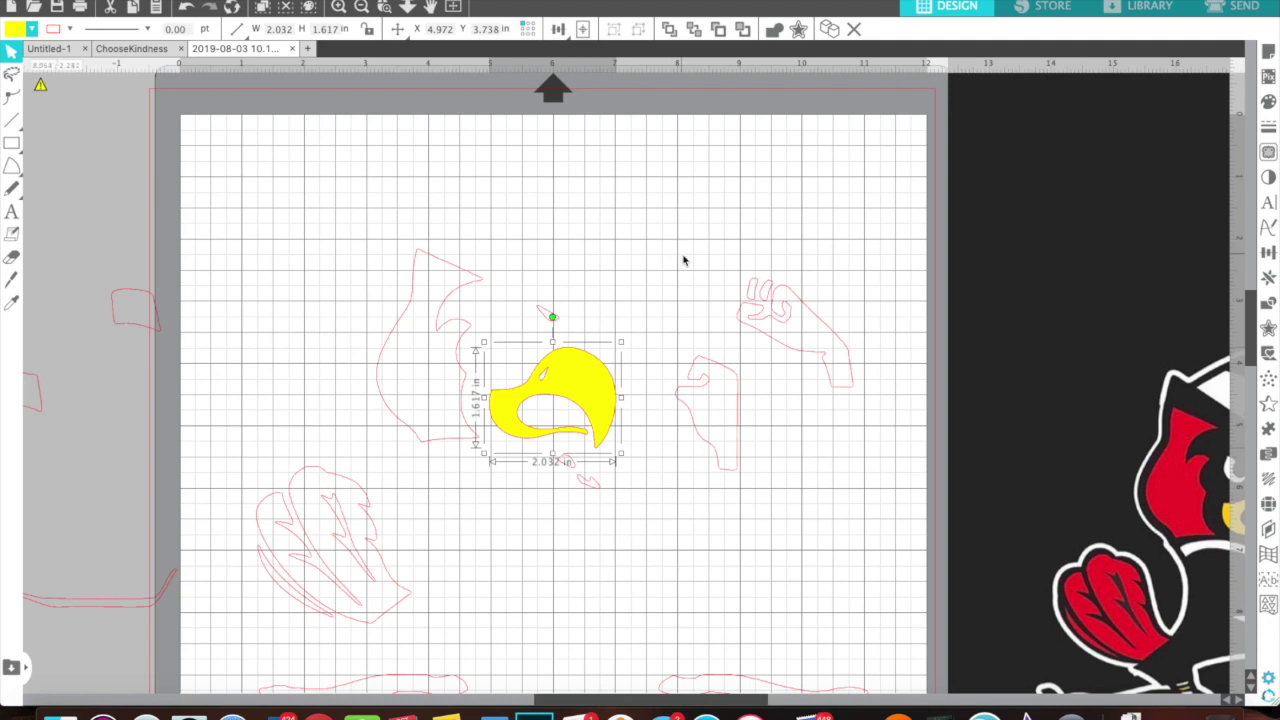
Step: Select the two finger details and the upper fist outline and make them one compound path
left_click(752, 292)
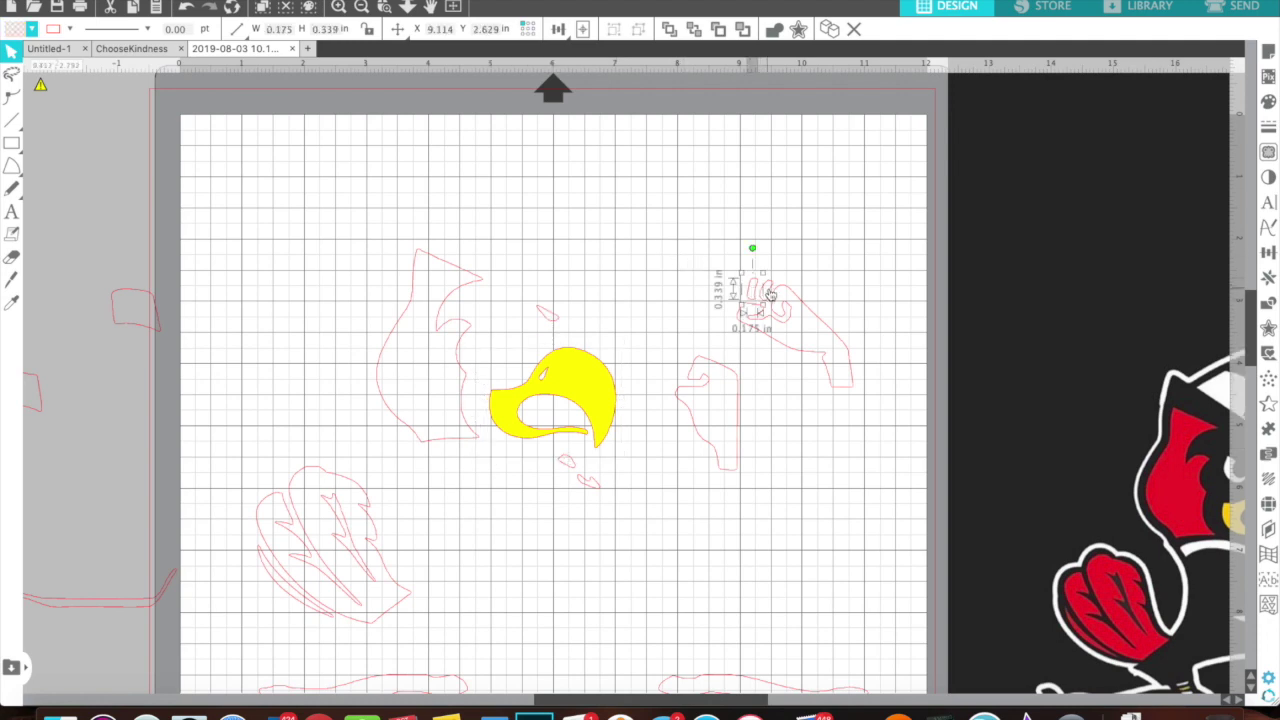
left_click(772, 291)
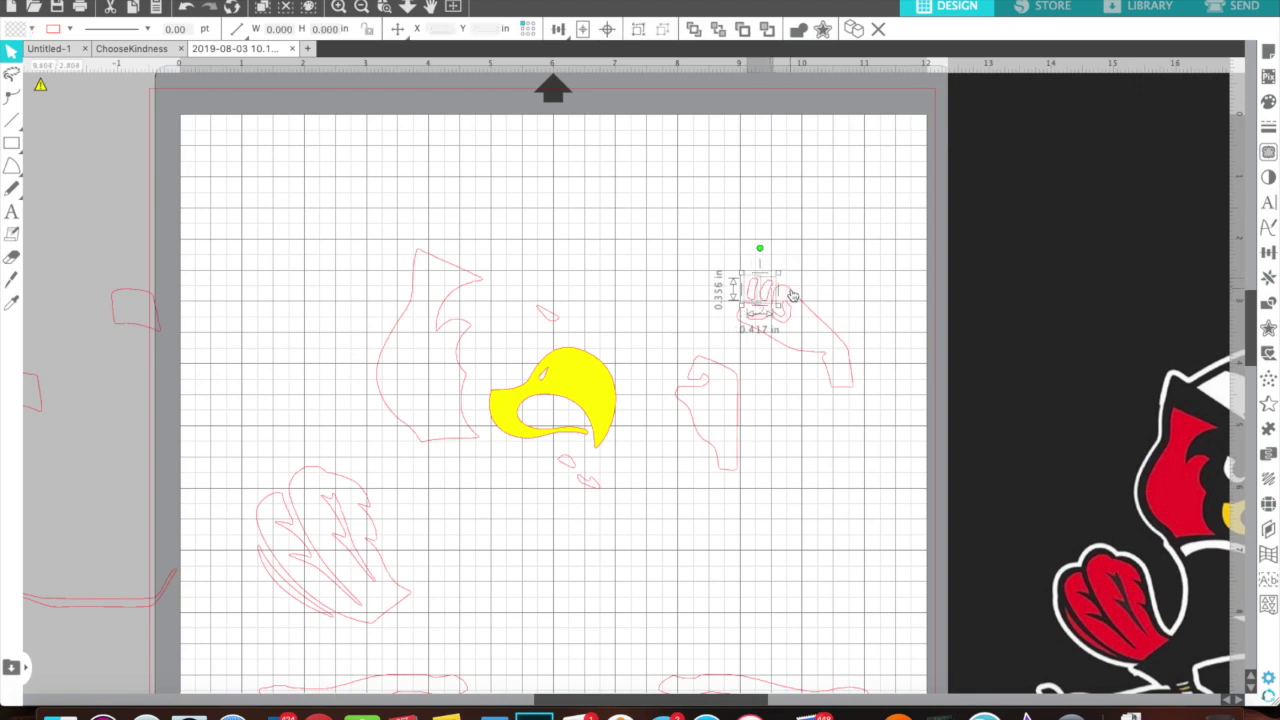
left_click(792, 295)
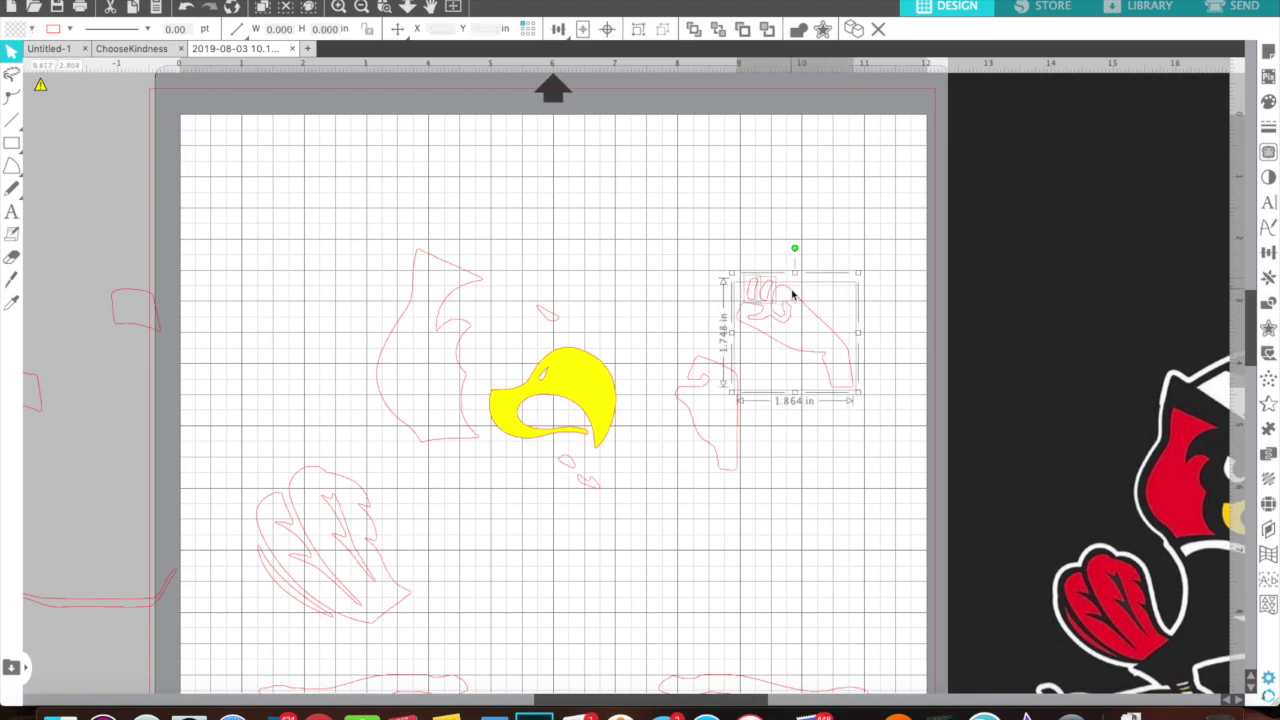
right_click(792, 295)
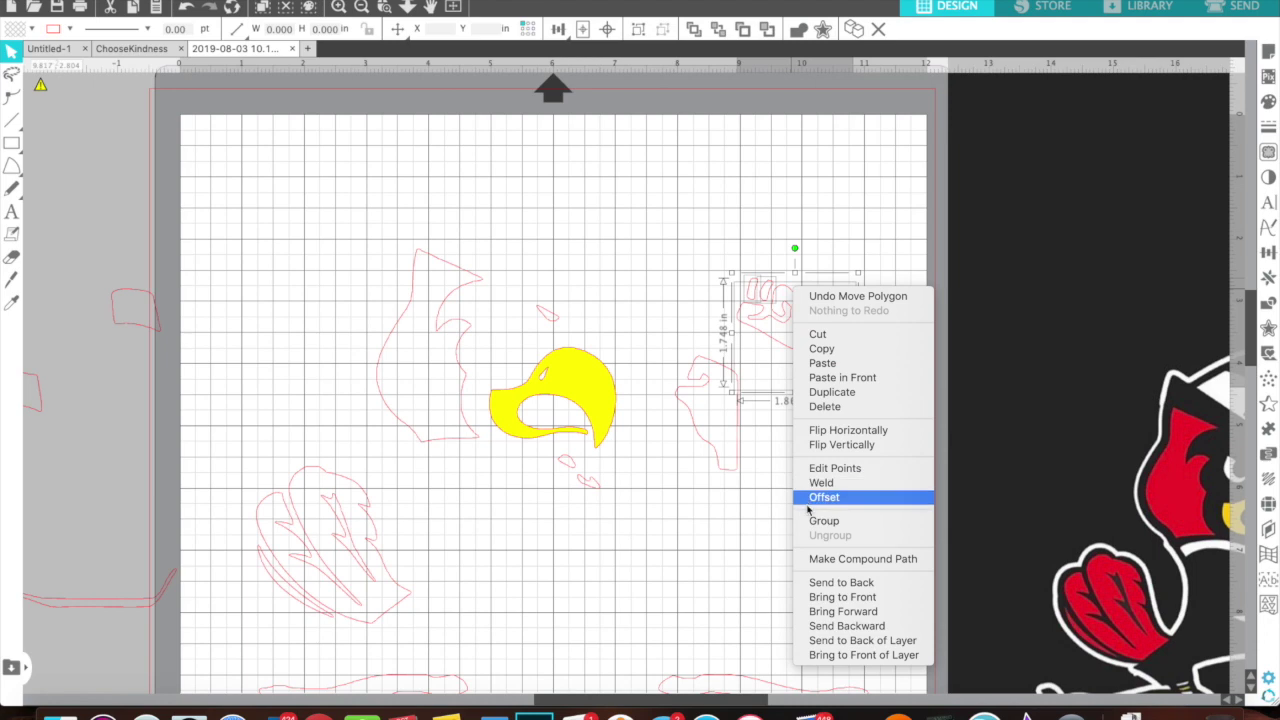
left_click(823, 559)
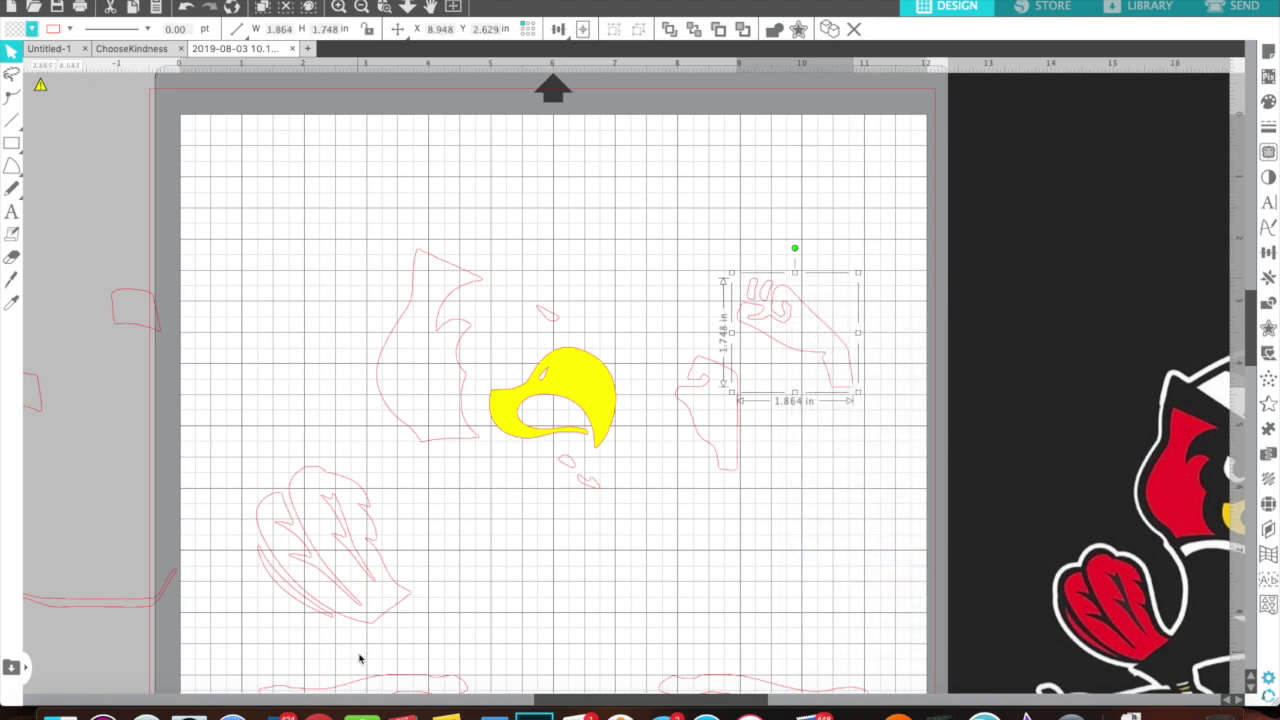
Step: Make the tail feather pieces one compound path and fill it with red
left_click(304, 605)
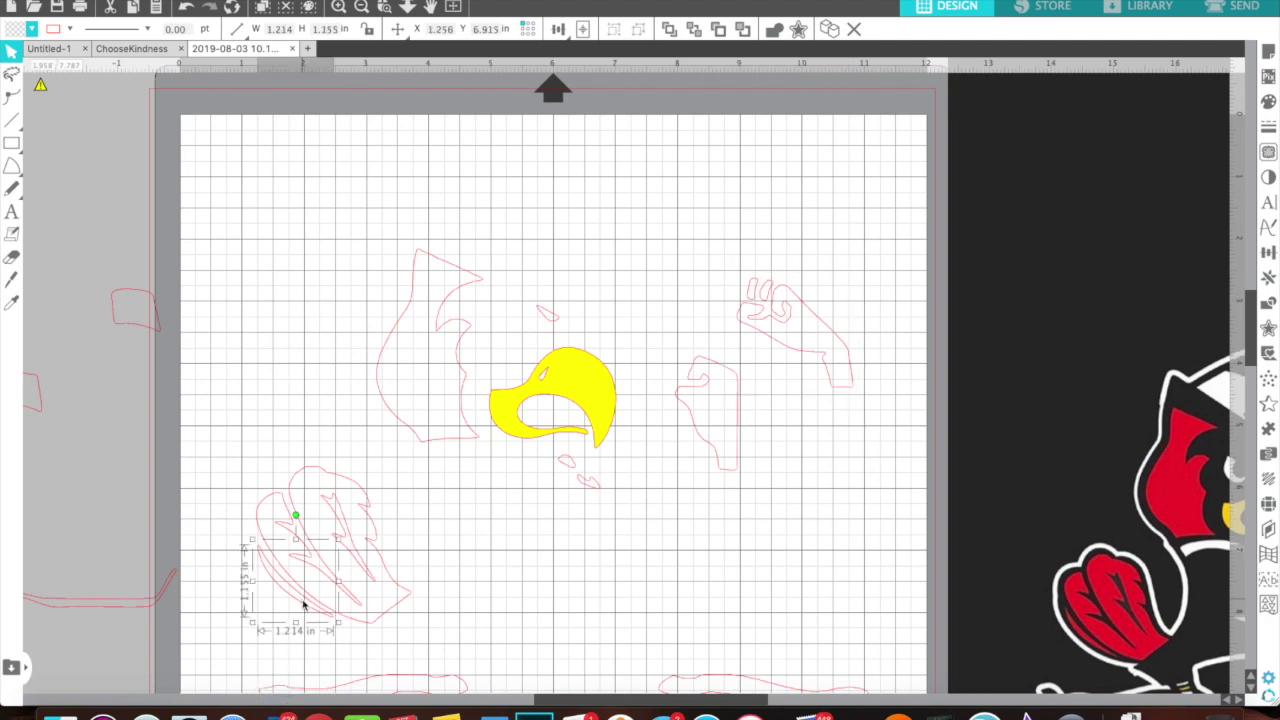
left_click(268, 508)
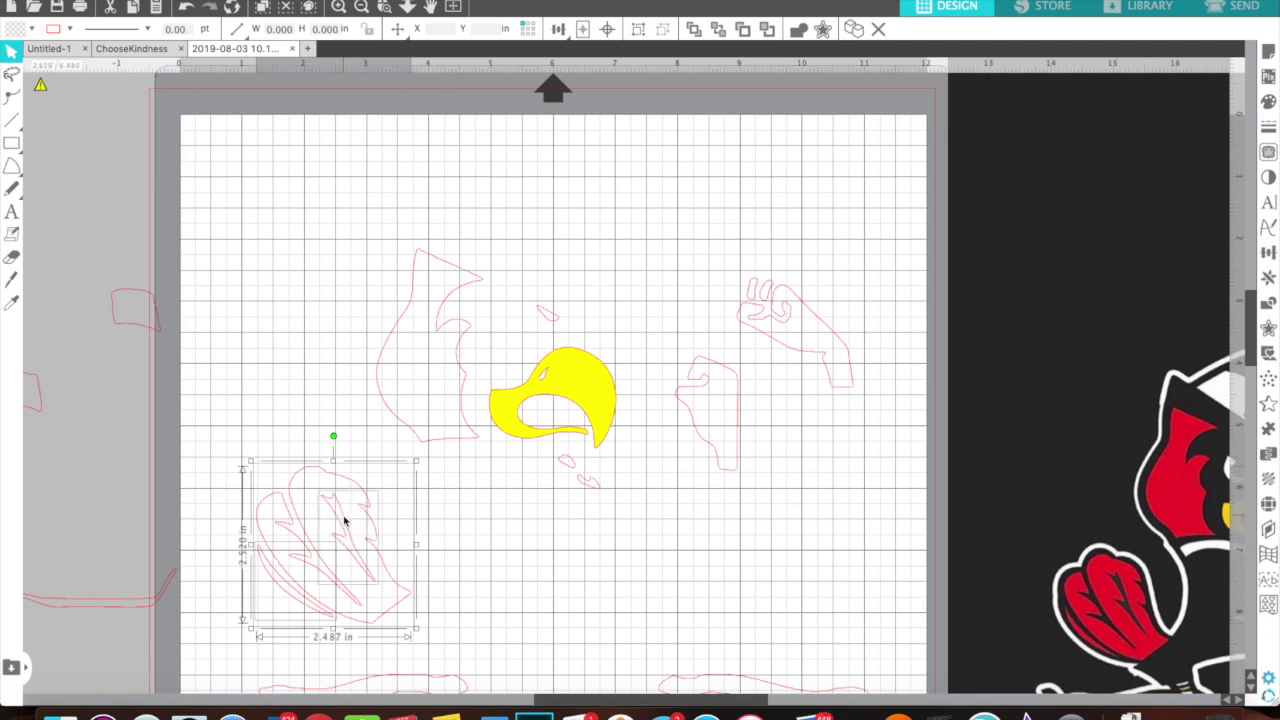
right_click(344, 521)
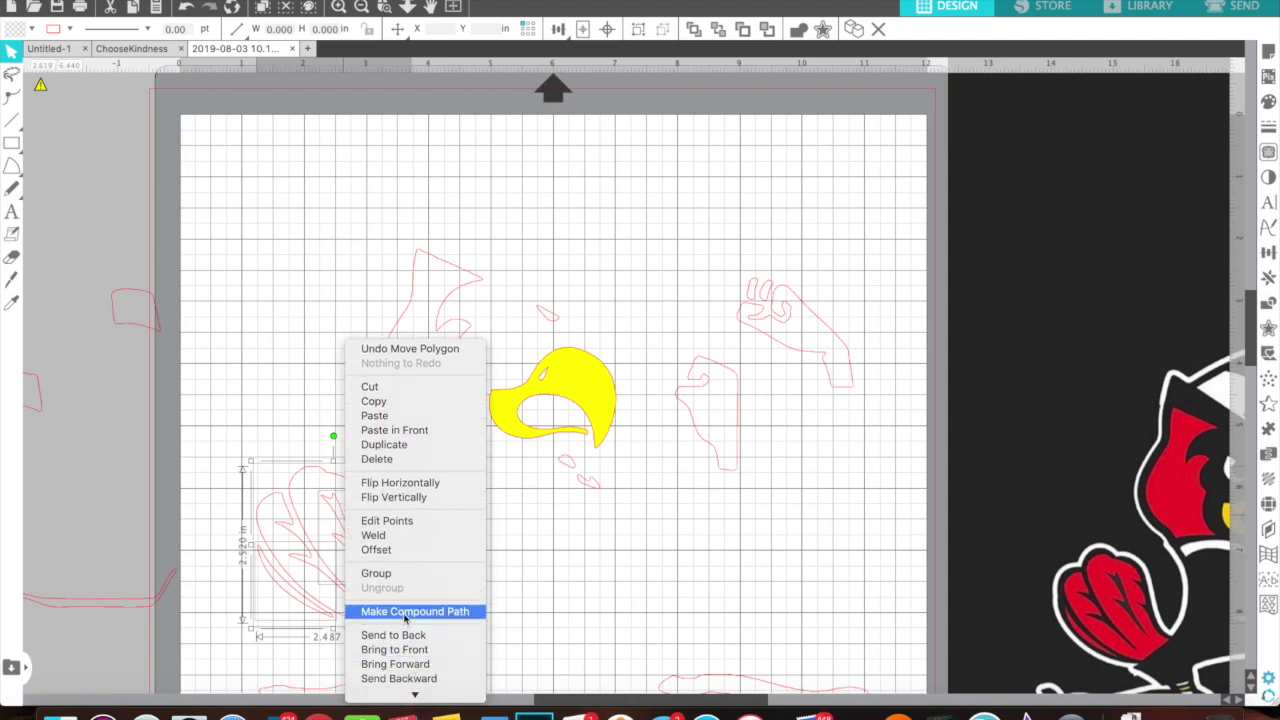
left_click(405, 611)
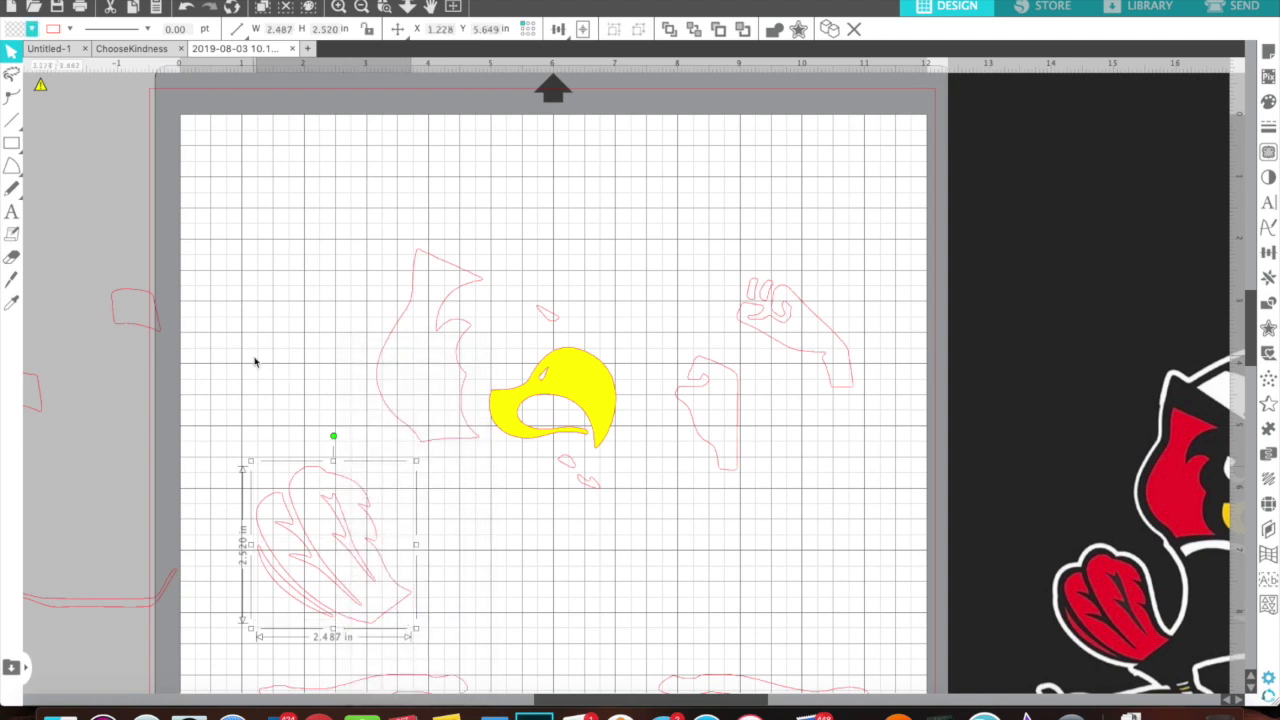
left_click(33, 30)
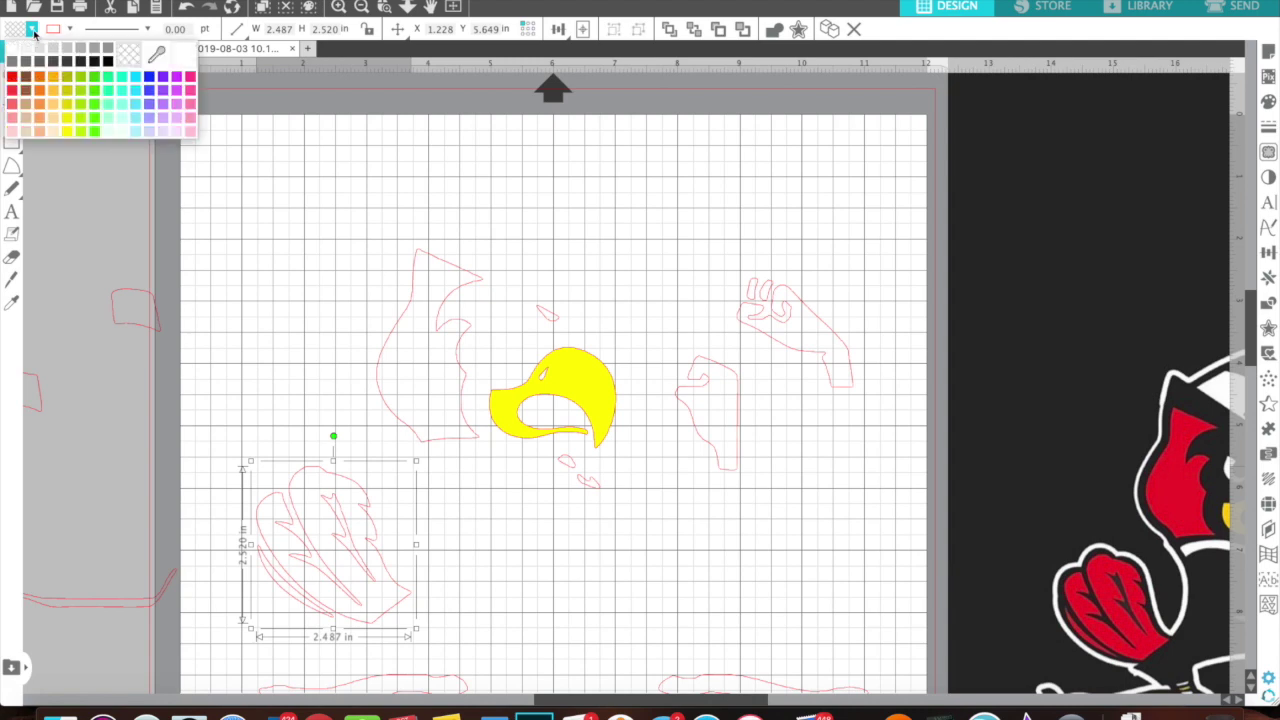
left_click(12, 77)
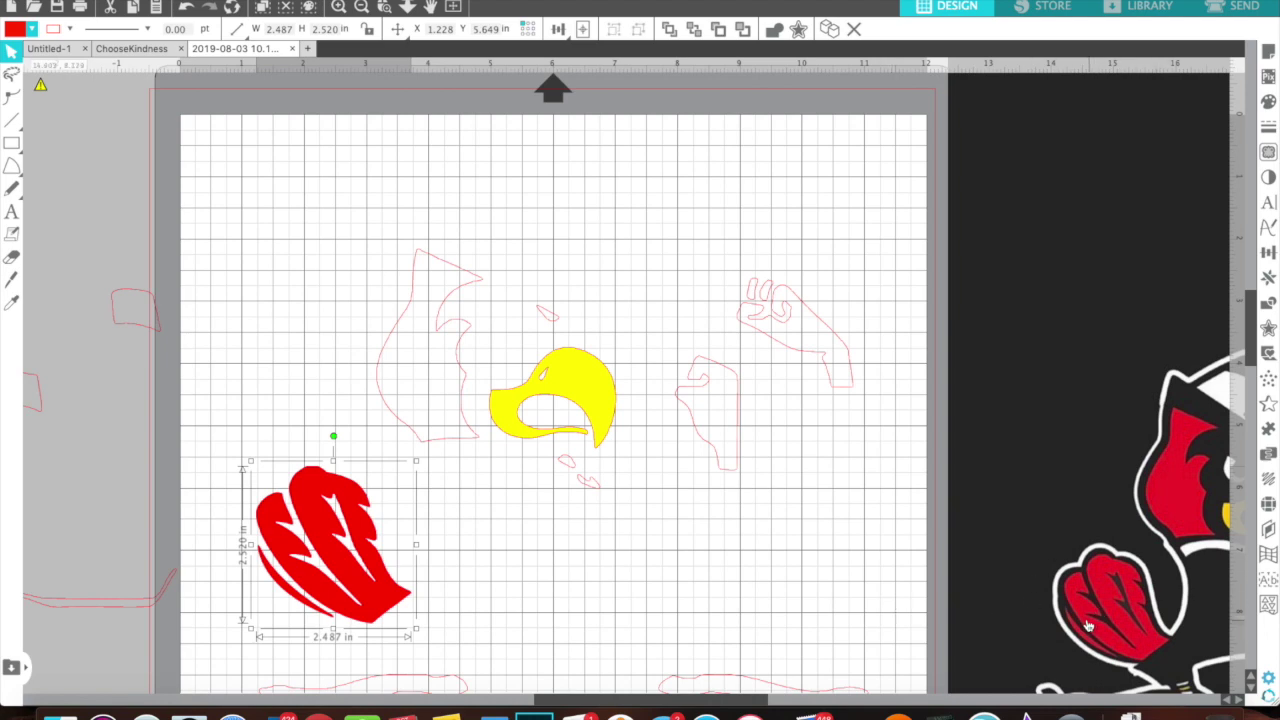
left_click(469, 437)
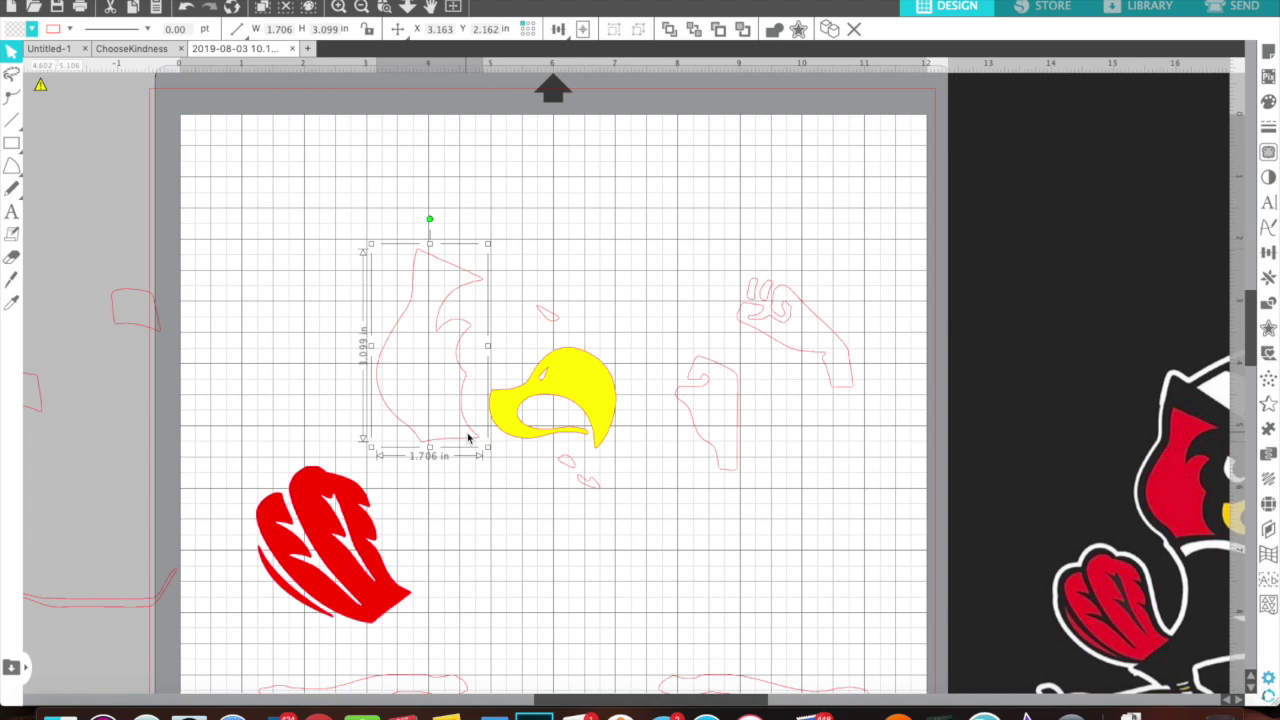
left_click(265, 197)
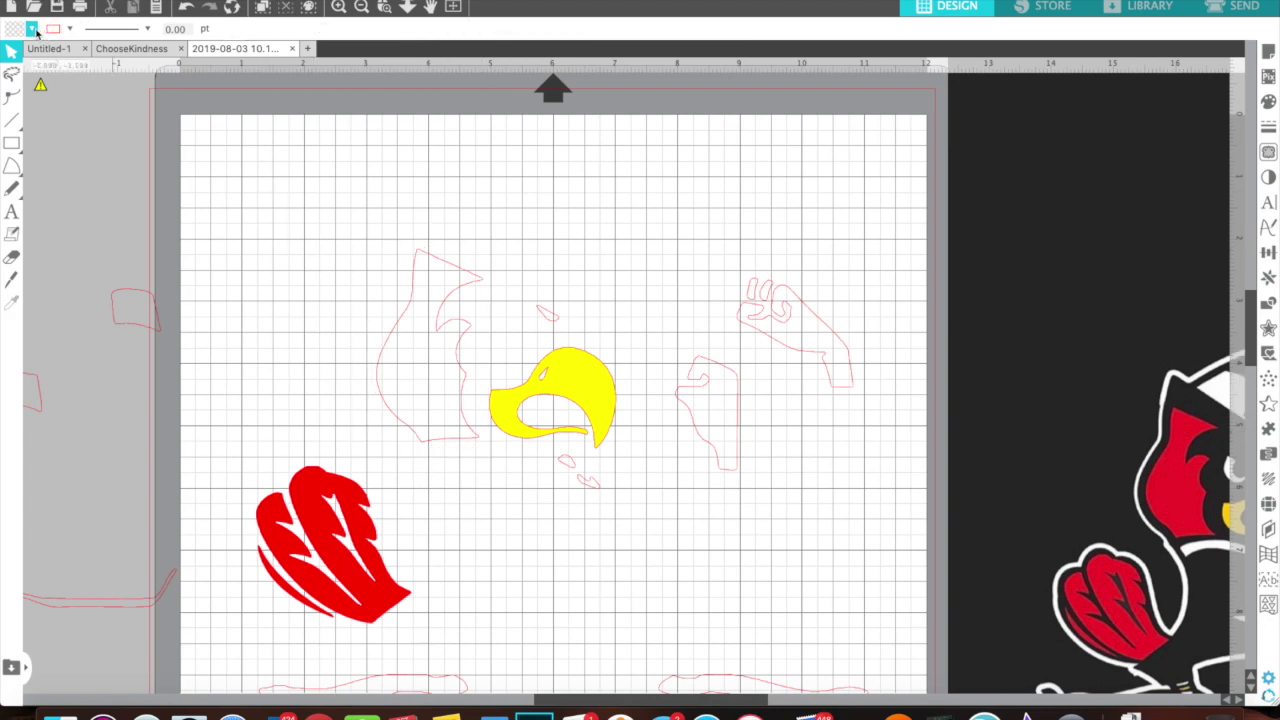
left_click(31, 30)
left_click(12, 76)
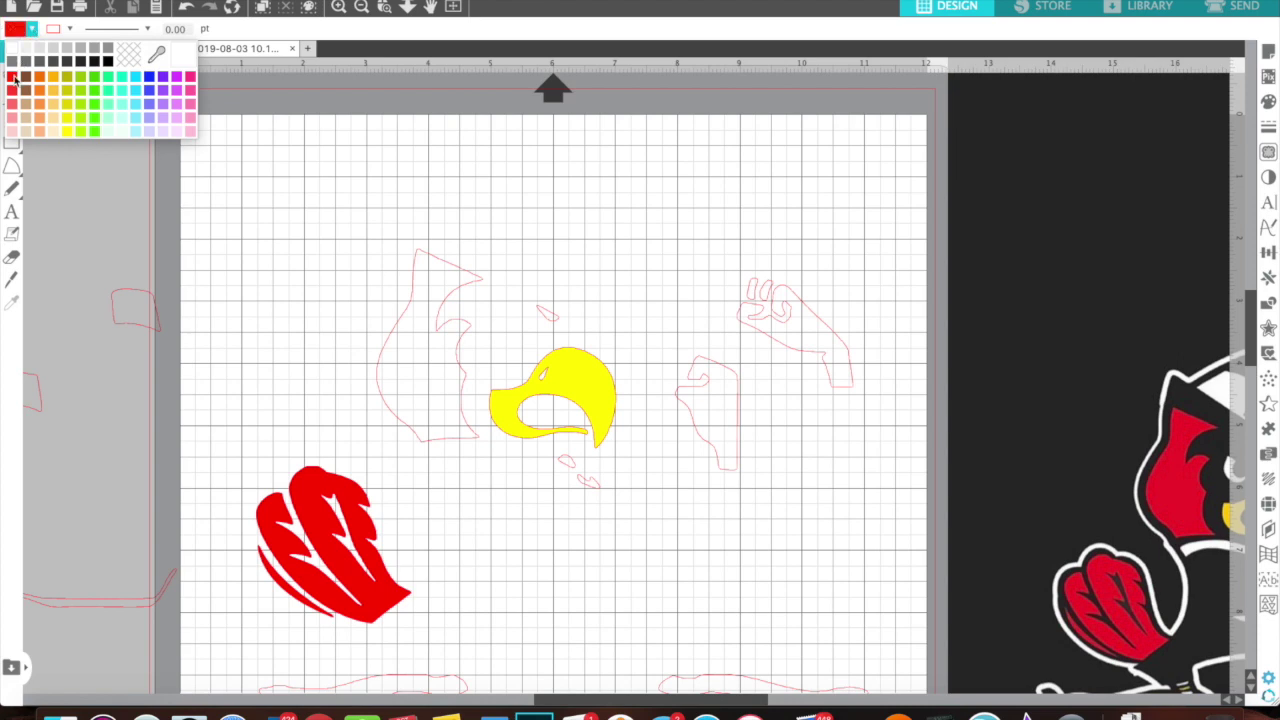
Step: Fill the head piece and the small sliver above the beak with red
left_click(458, 324)
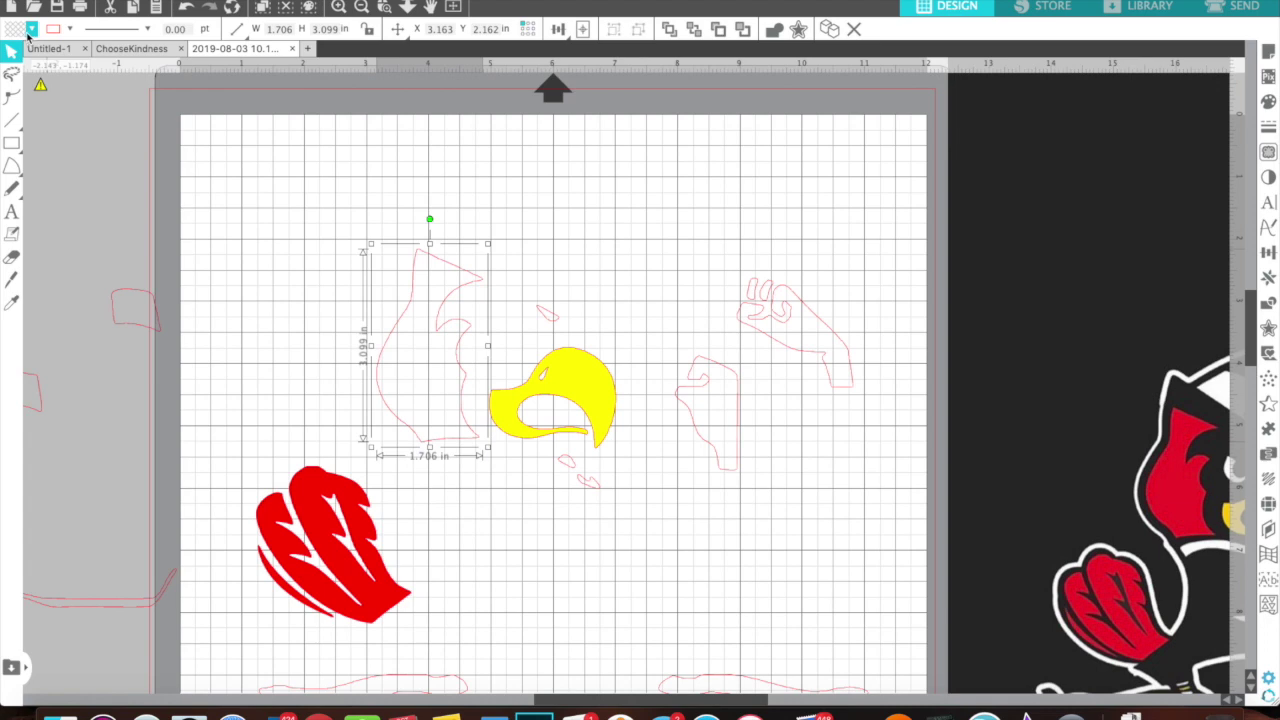
left_click(31, 31)
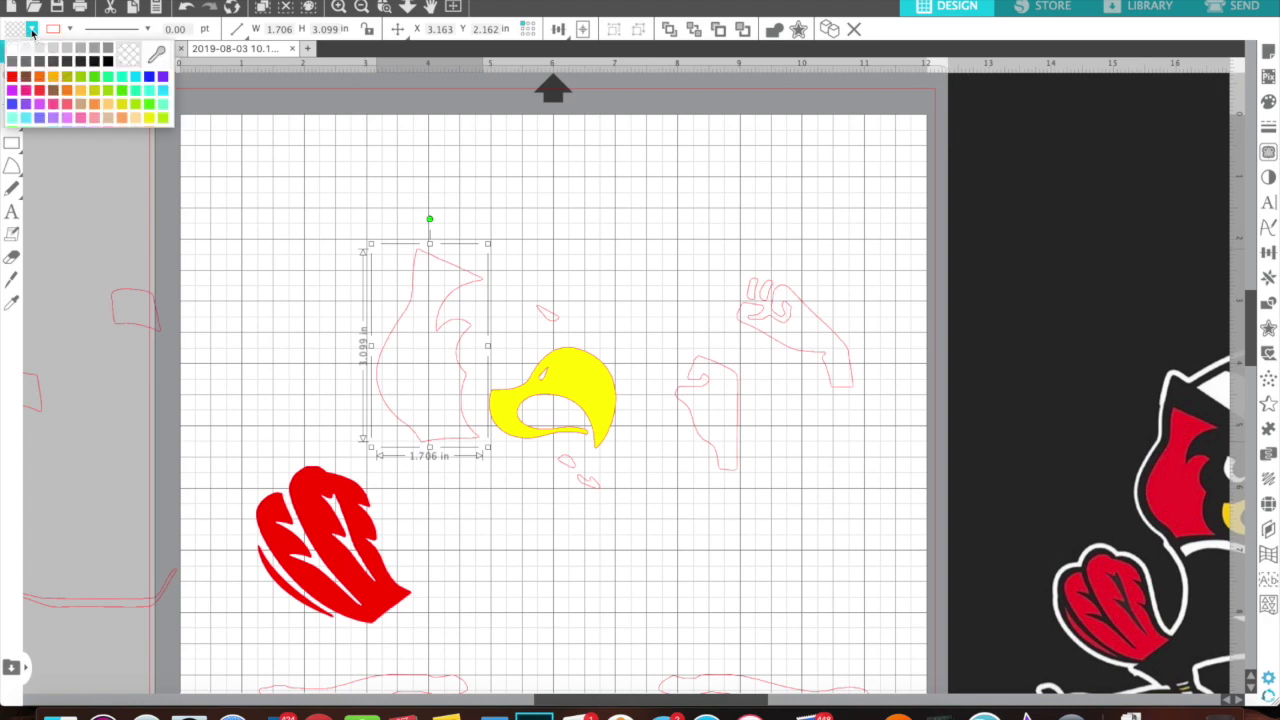
left_click(12, 77)
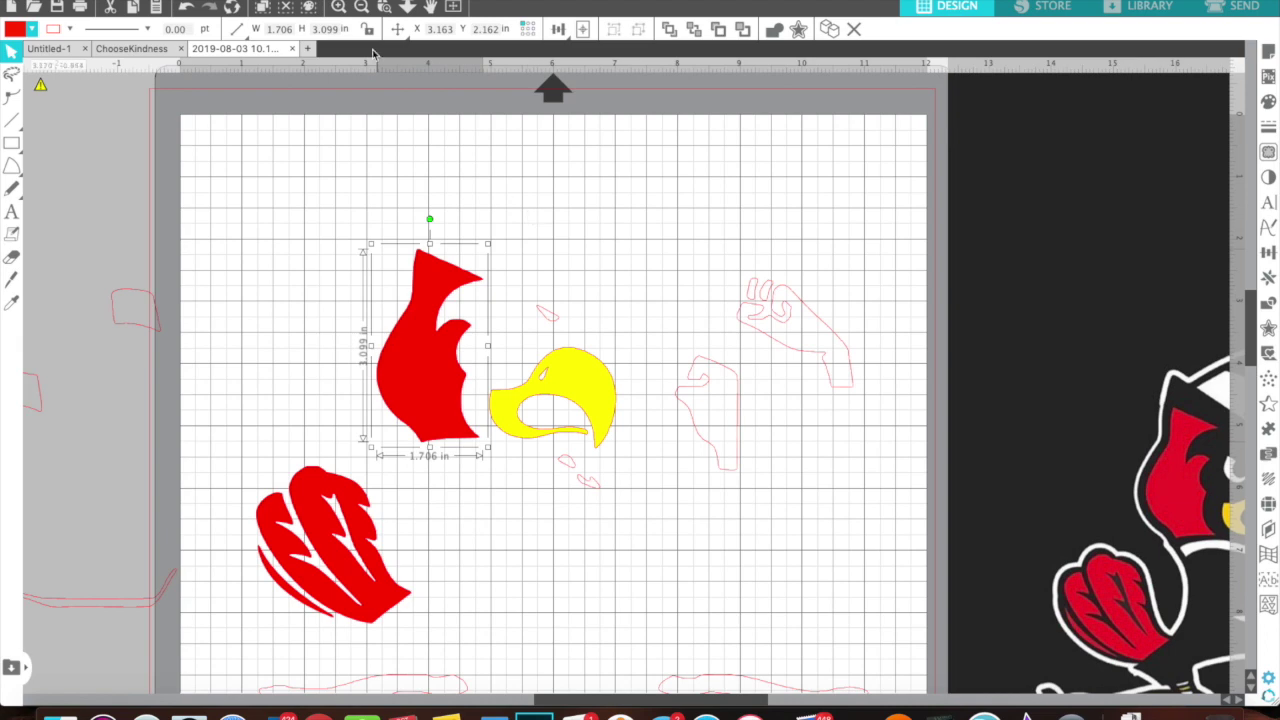
left_click(362, 8)
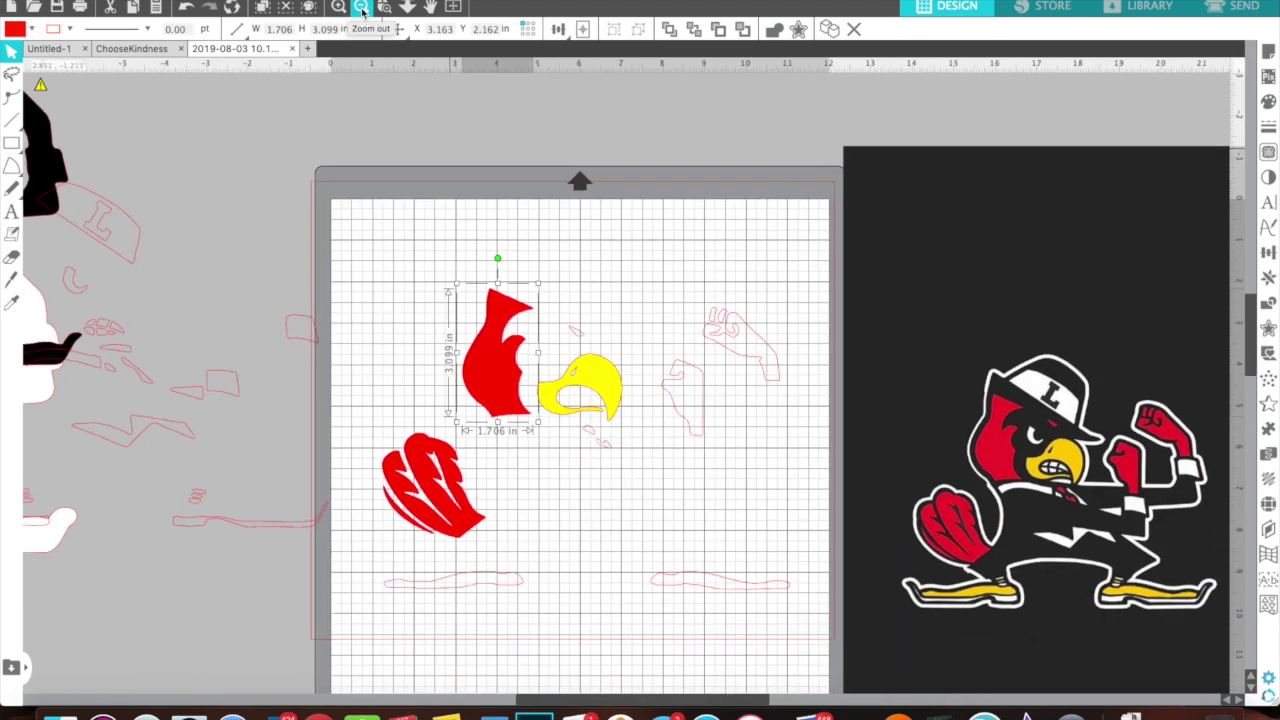
left_click(577, 338)
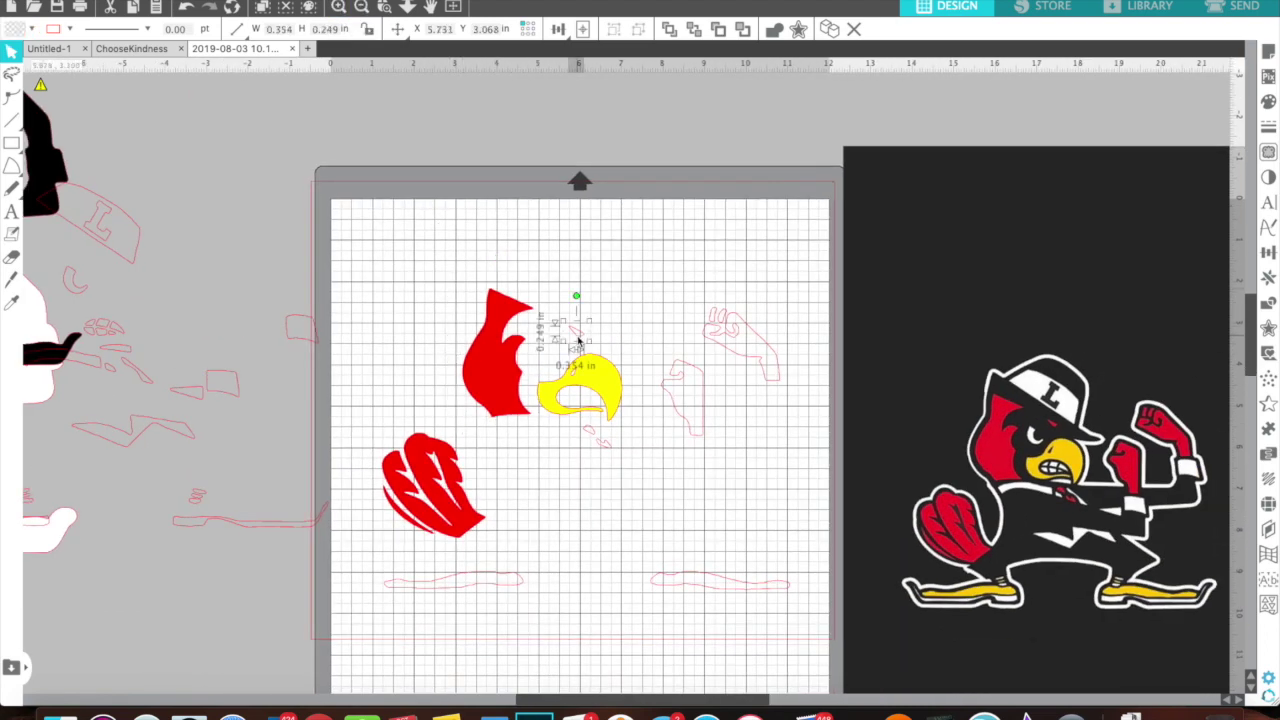
left_click(31, 29)
left_click(12, 77)
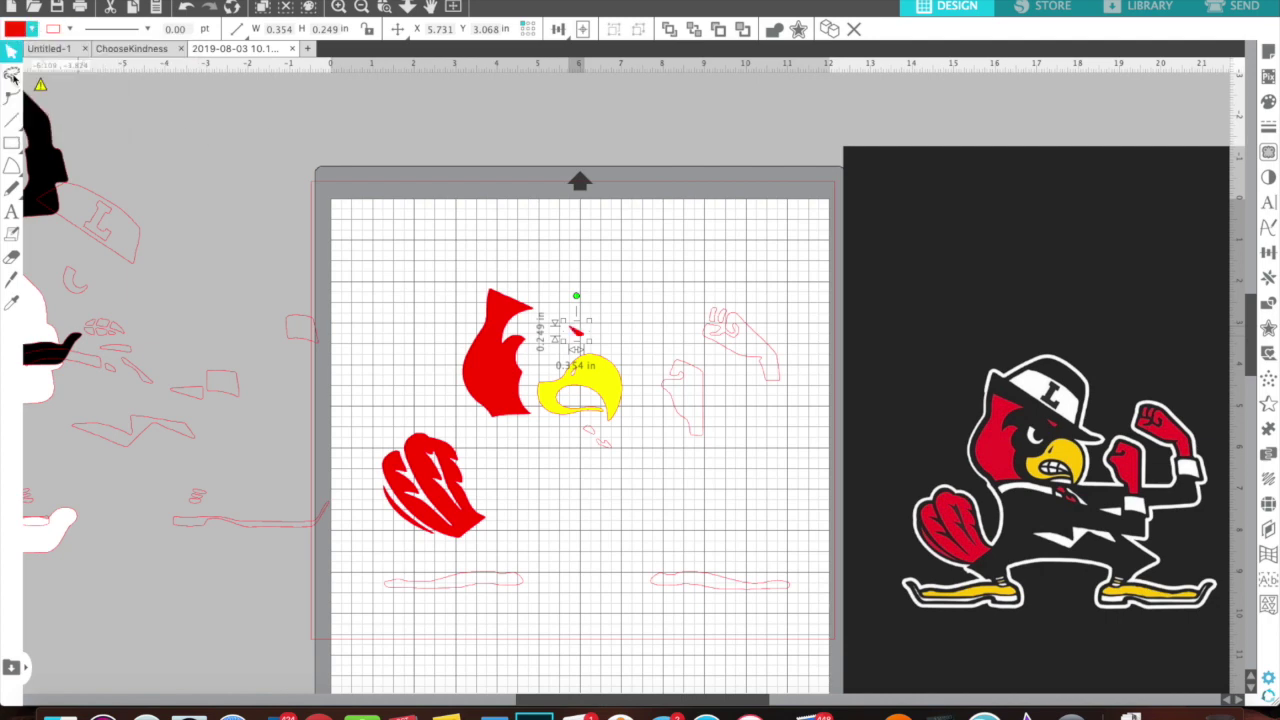
Step: Fill the upper fist and the lower fist with the same red
left_click(738, 343)
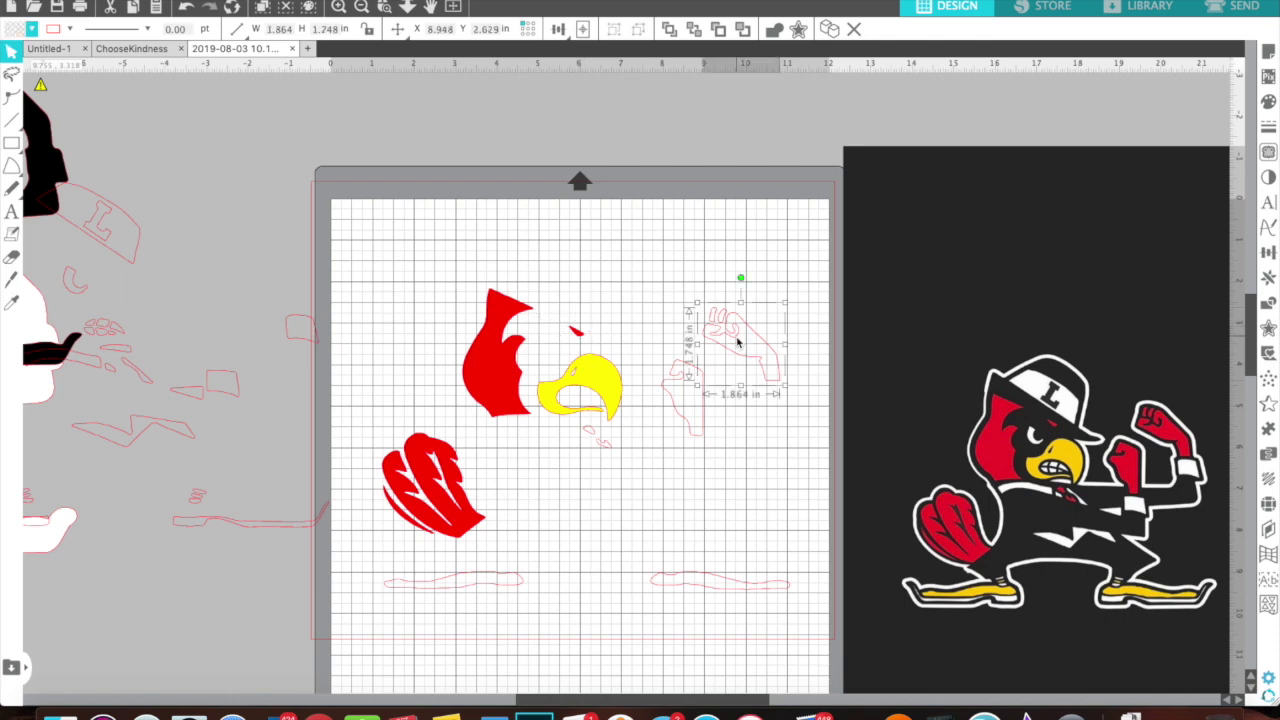
left_click(33, 31)
left_click(12, 78)
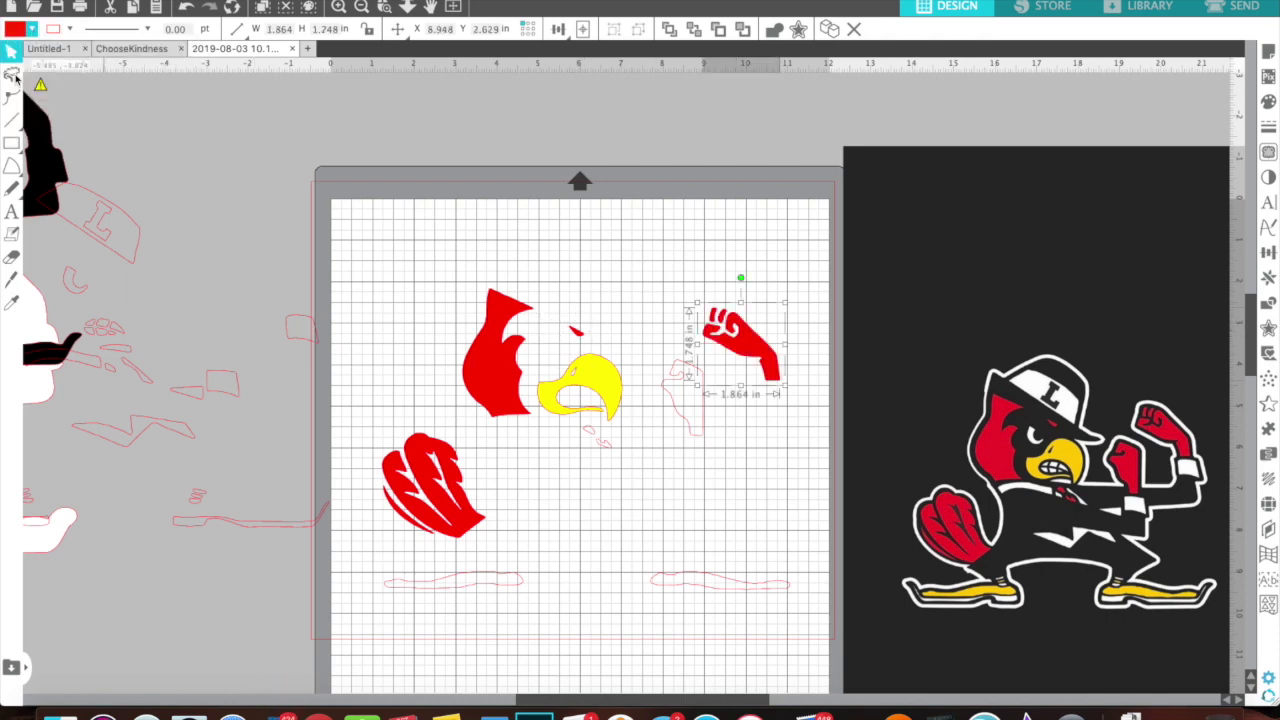
left_click(688, 420)
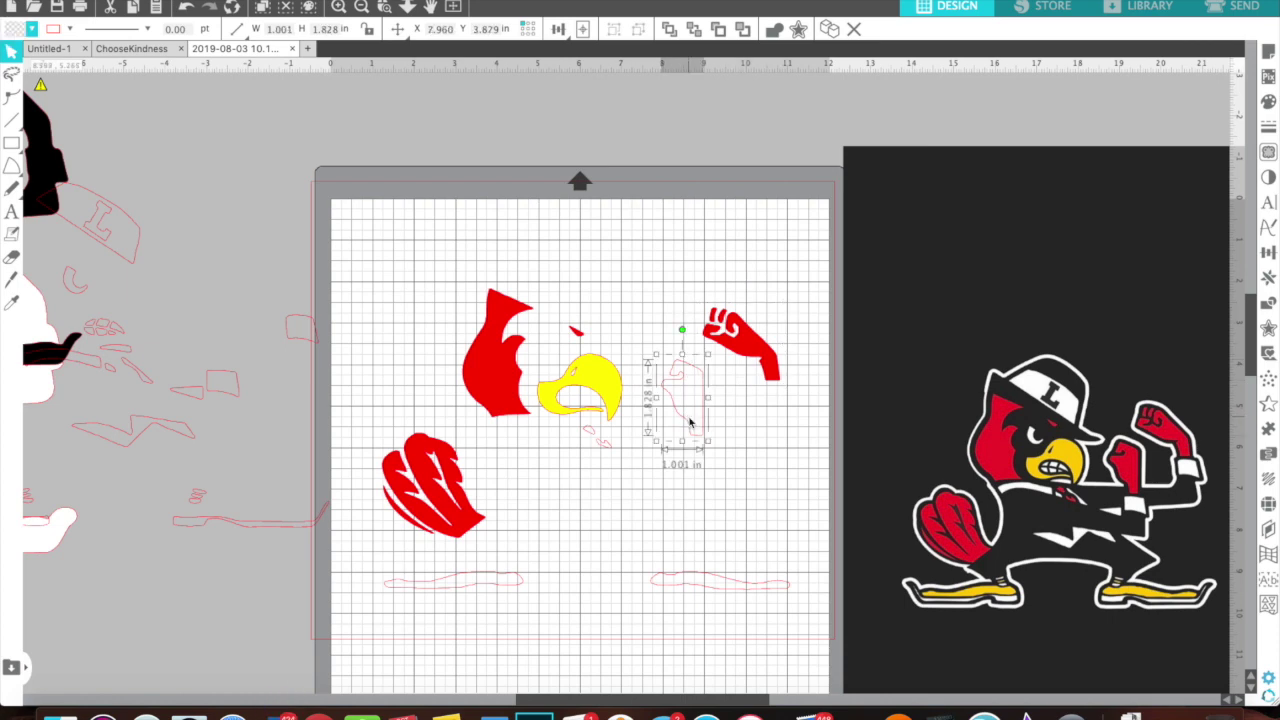
left_click(33, 31)
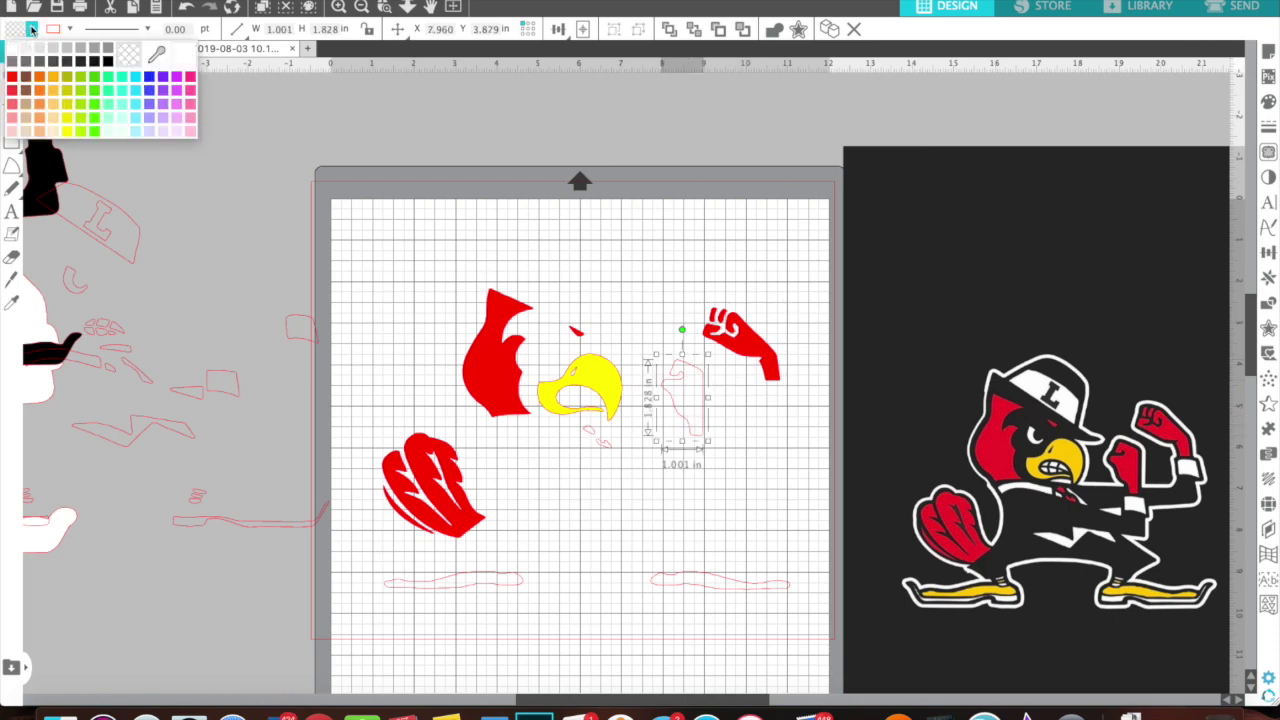
left_click(12, 78)
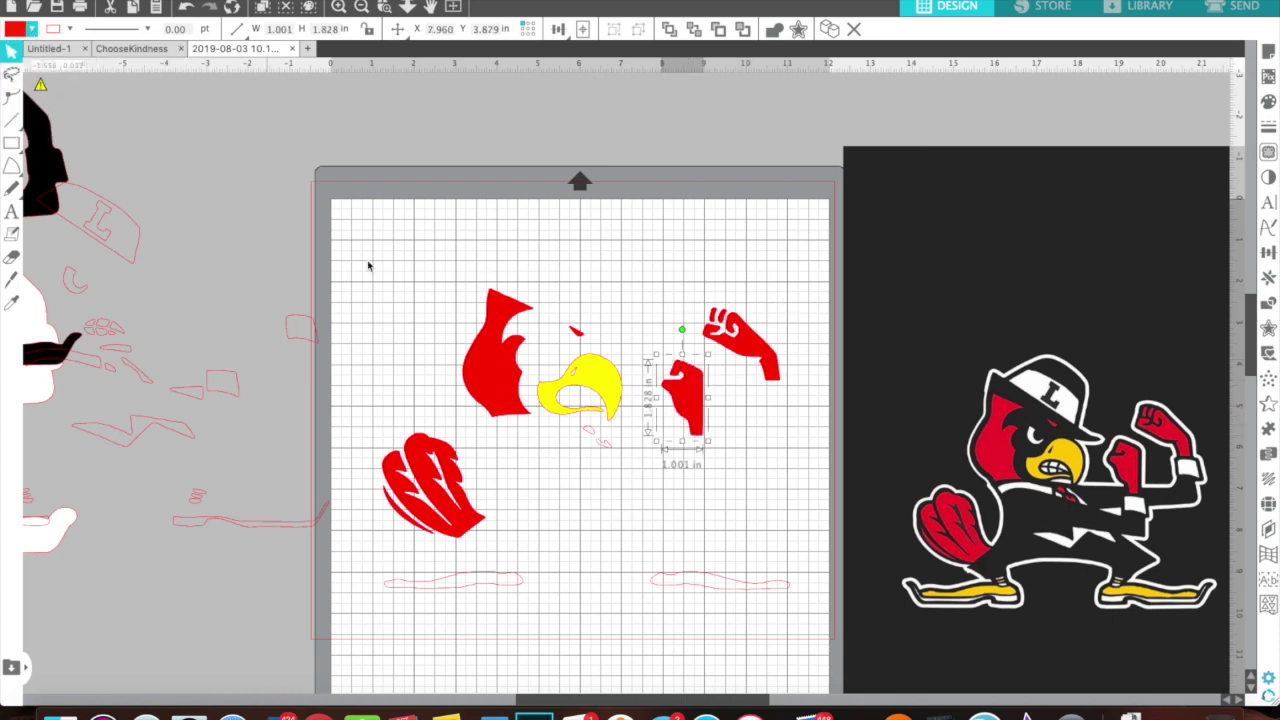
Step: Fill the two small tie pieces below the beak with red
left_click(587, 436)
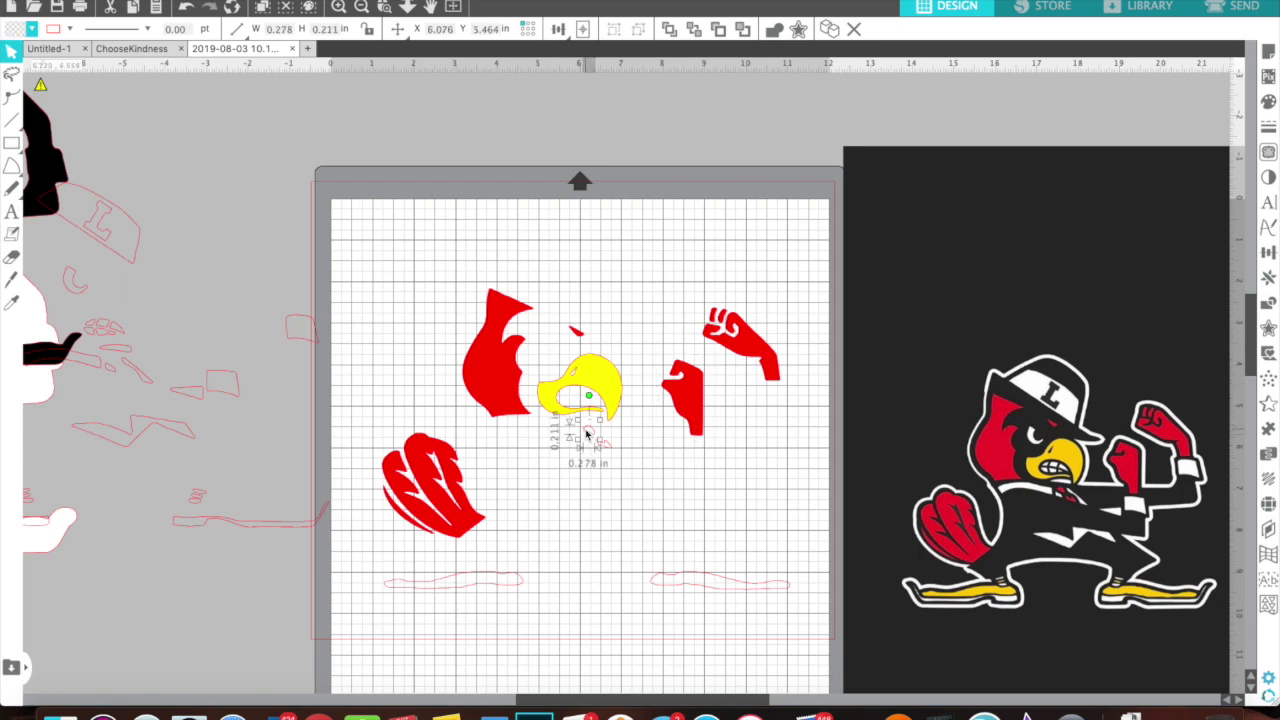
left_click(33, 33)
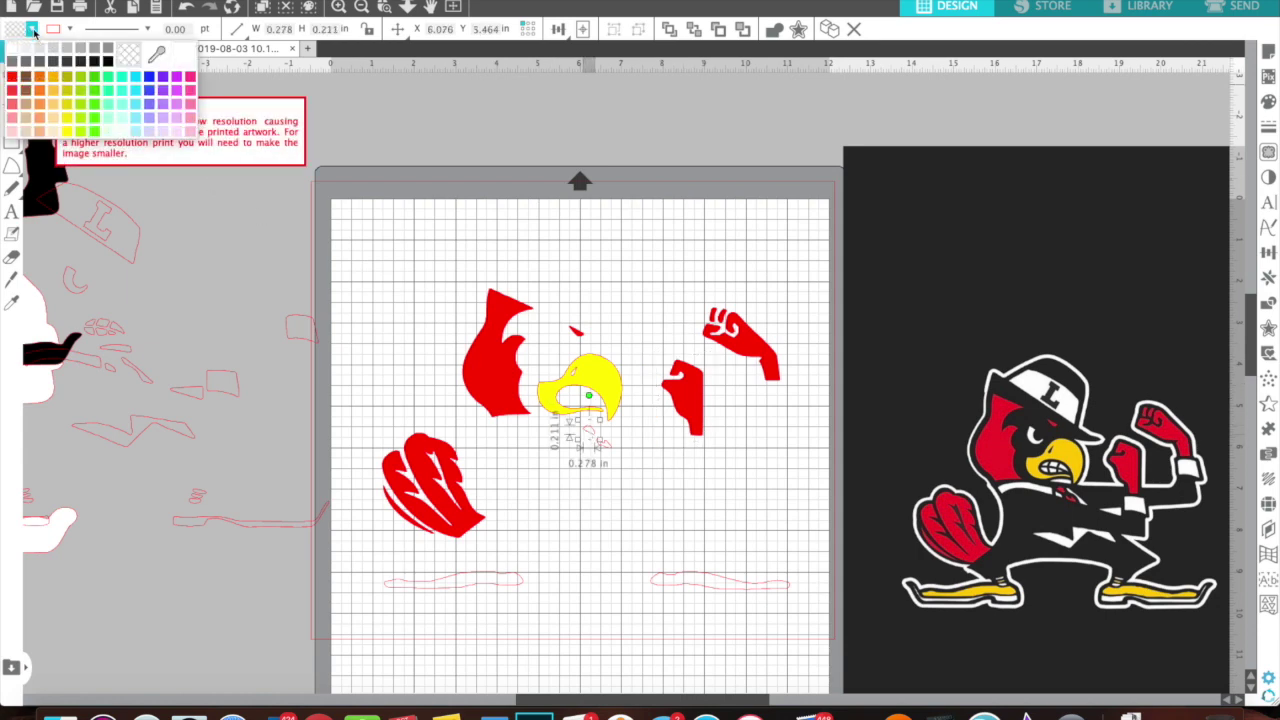
left_click(12, 80)
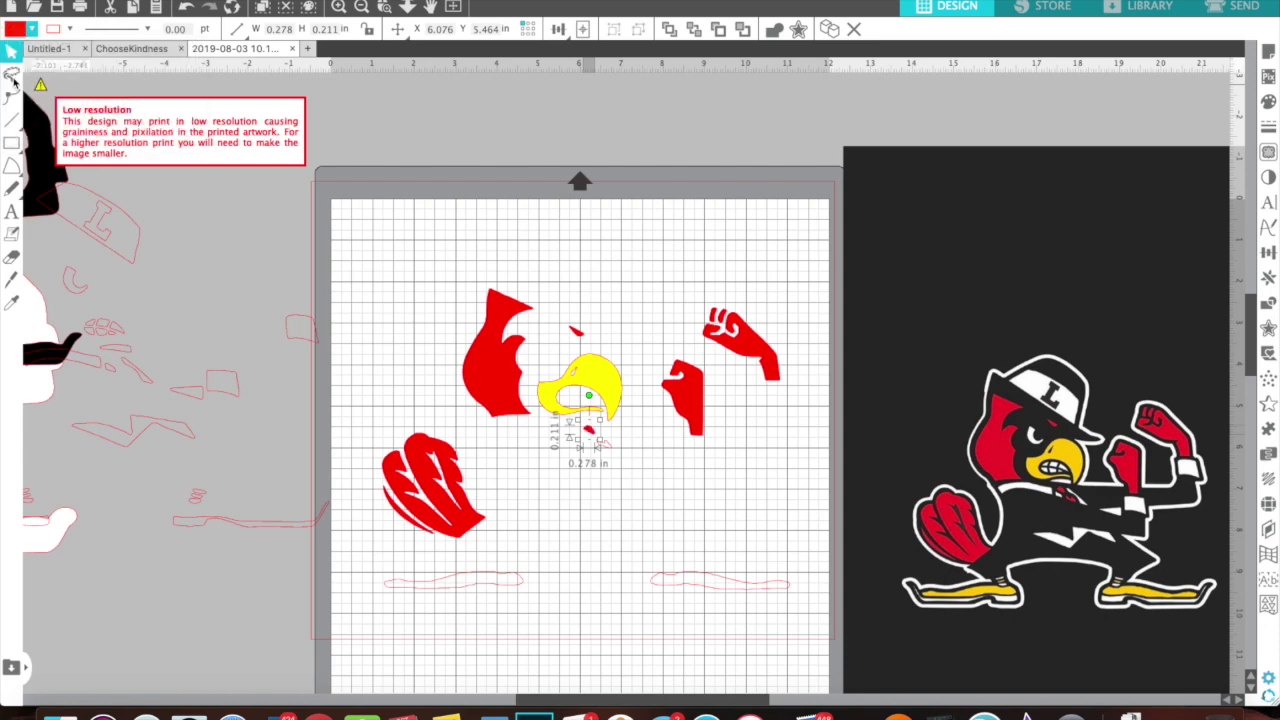
left_click(607, 450)
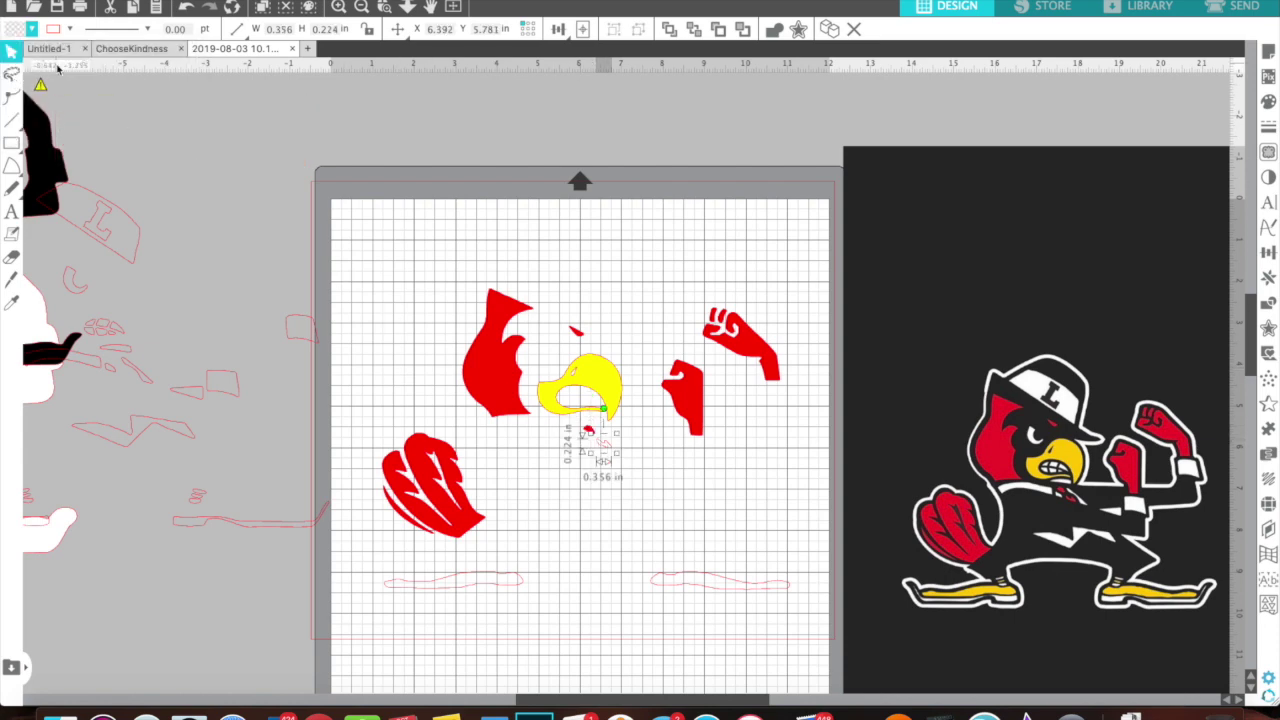
left_click(33, 30)
left_click(12, 80)
Step: Fill both long shoe pieces at the foot of the design with yellow
left_click(516, 584)
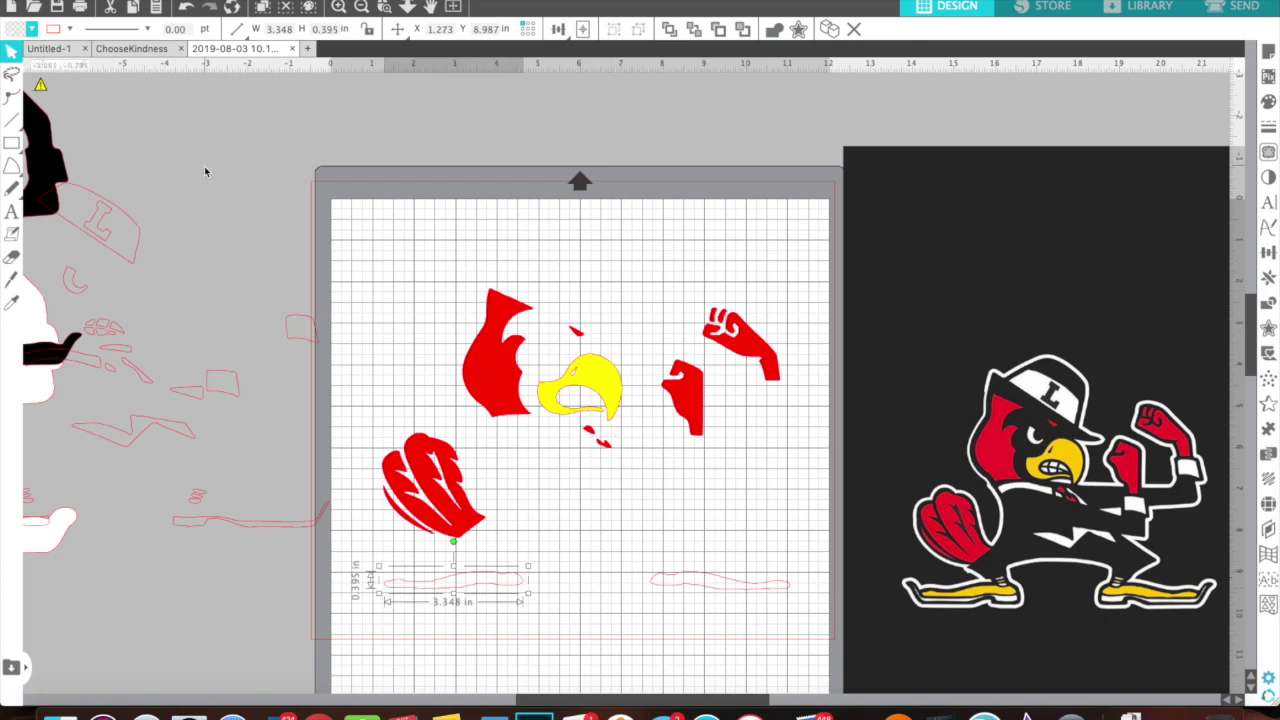
left_click(35, 29)
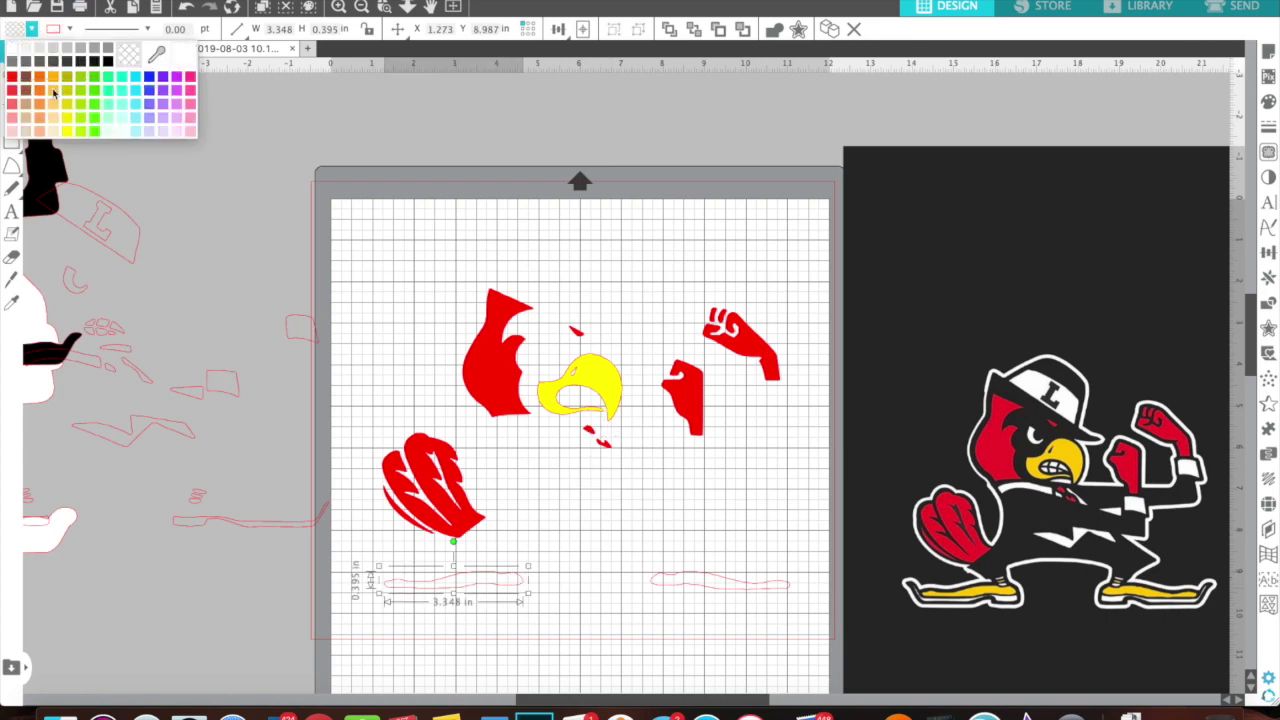
left_click(69, 136)
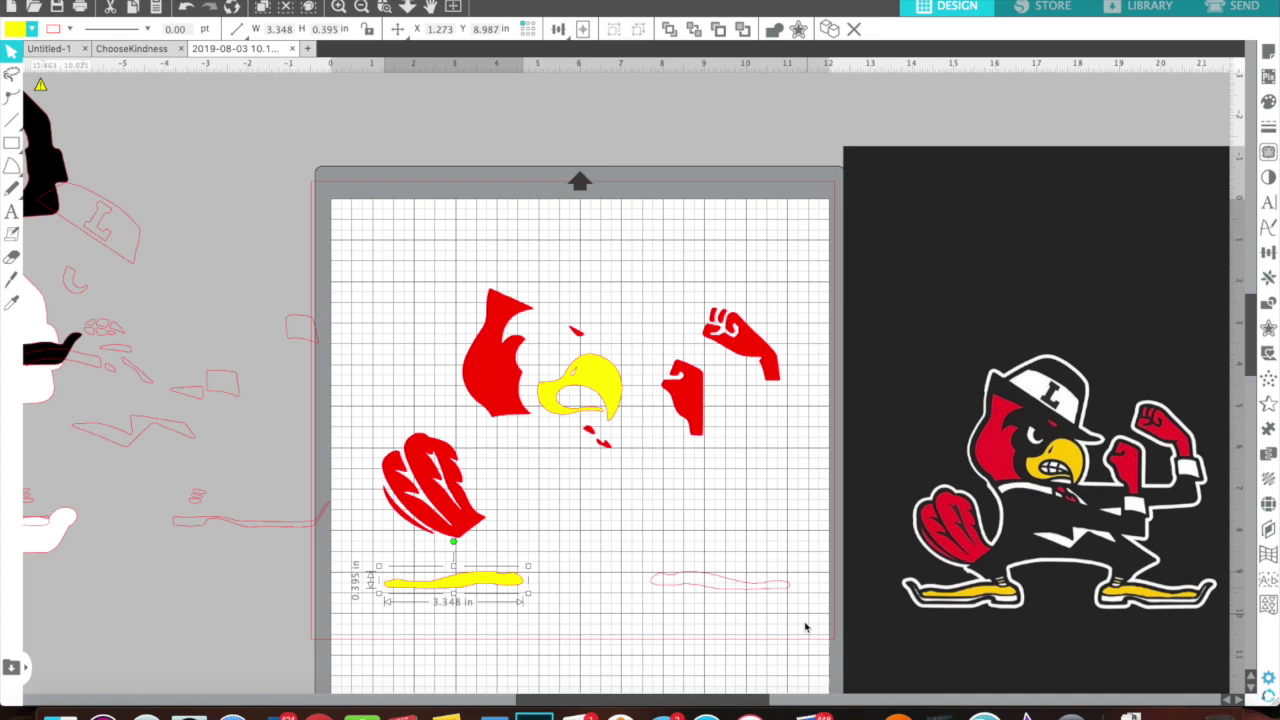
left_click(741, 588)
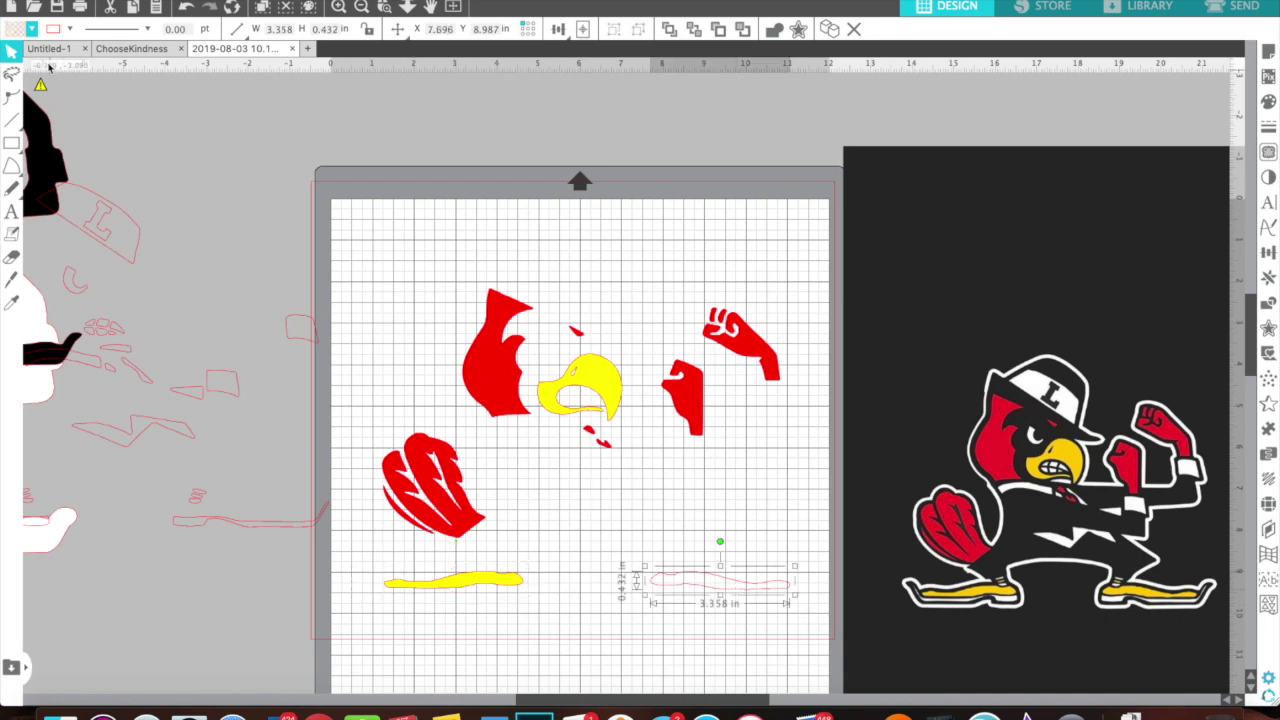
left_click(35, 29)
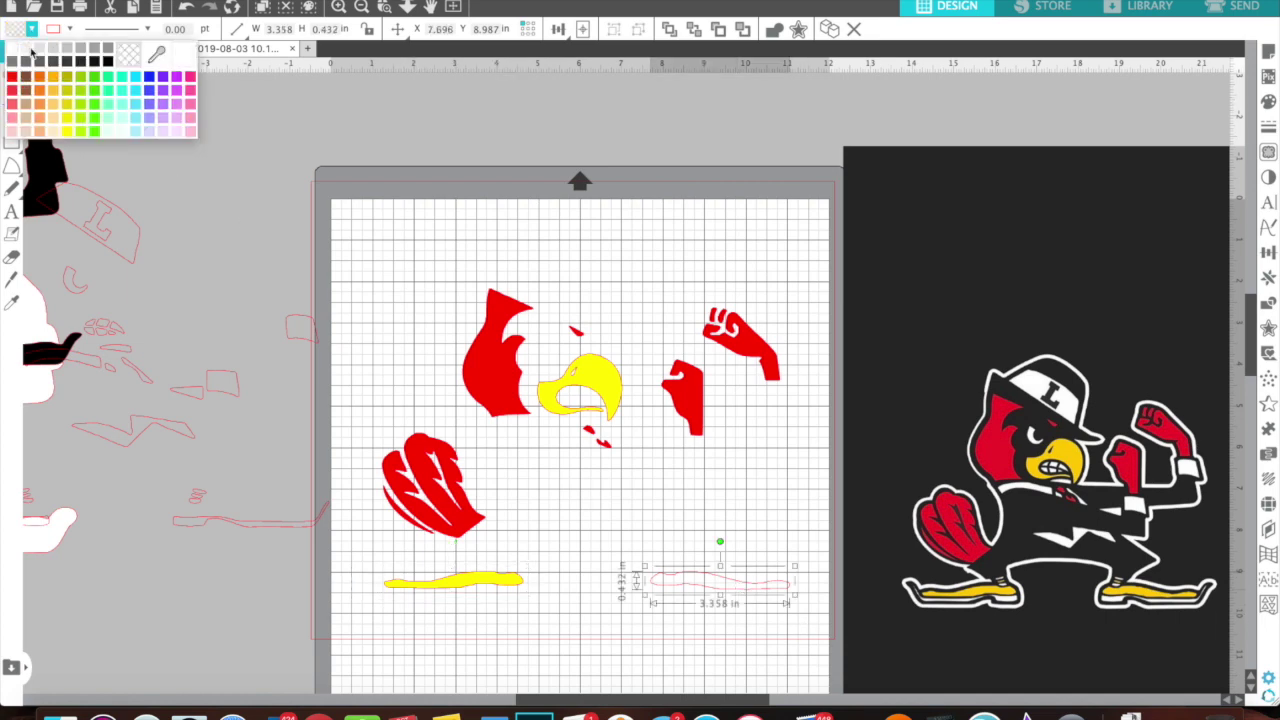
left_click(68, 133)
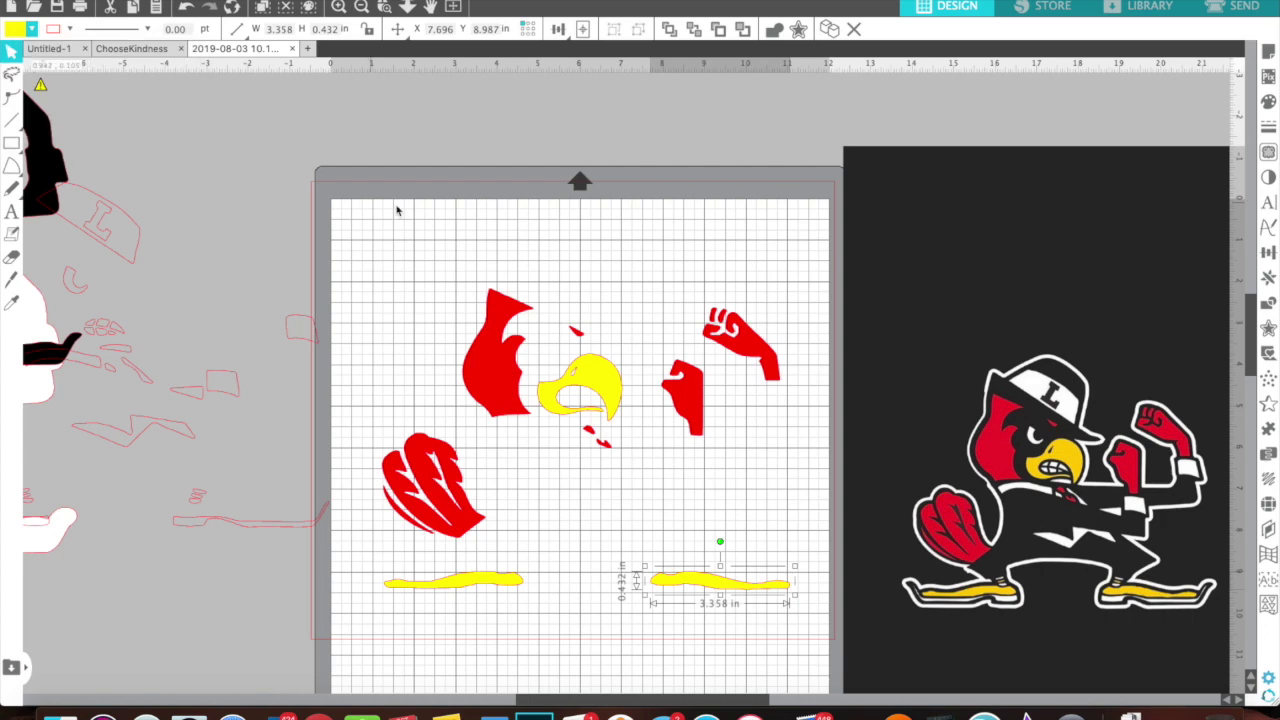
left_click(438, 203)
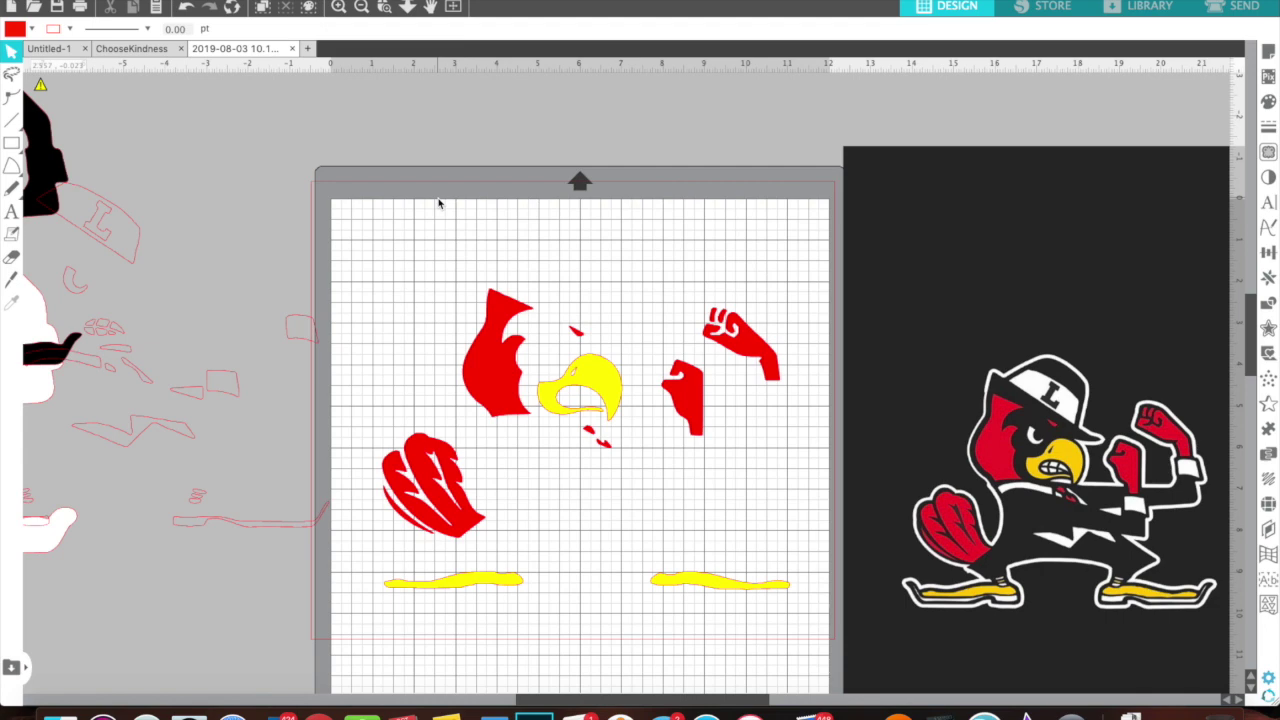
Step: Combine all the red tail, head, tie and fist pieces into one compound path and move it off the mat above the reference mascot
left_click(418, 445)
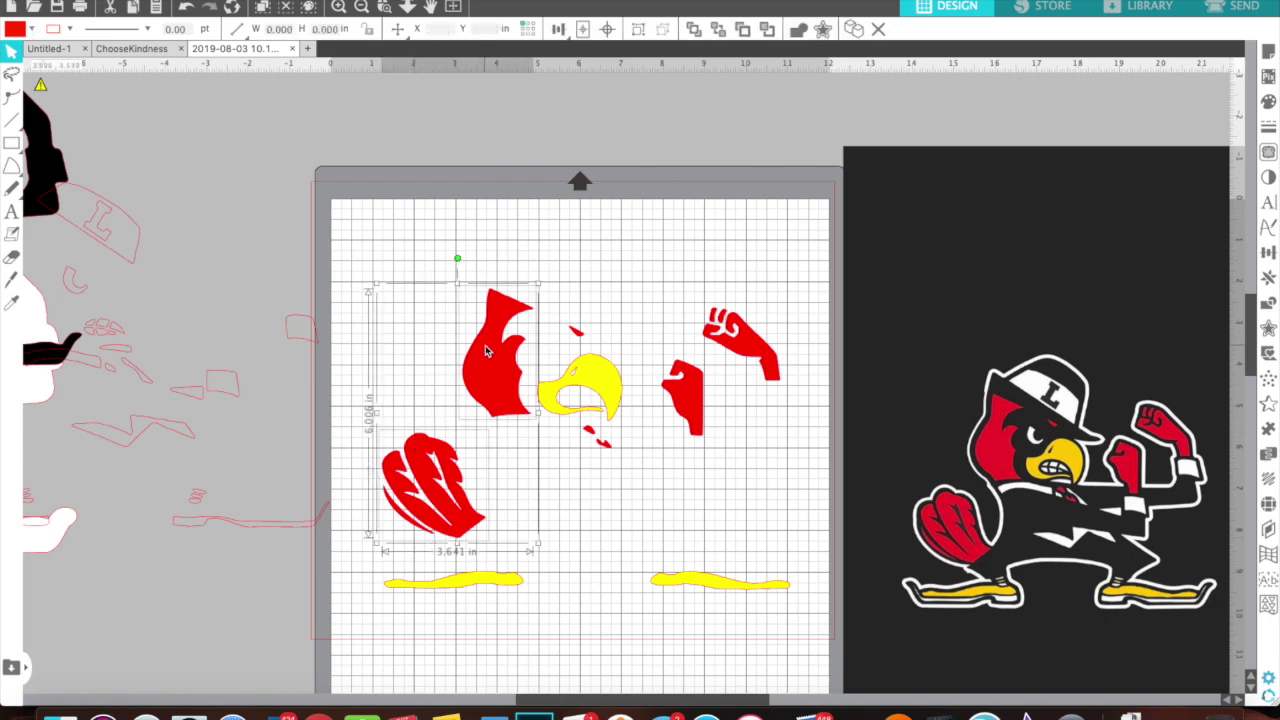
left_click(576, 334, "shift")
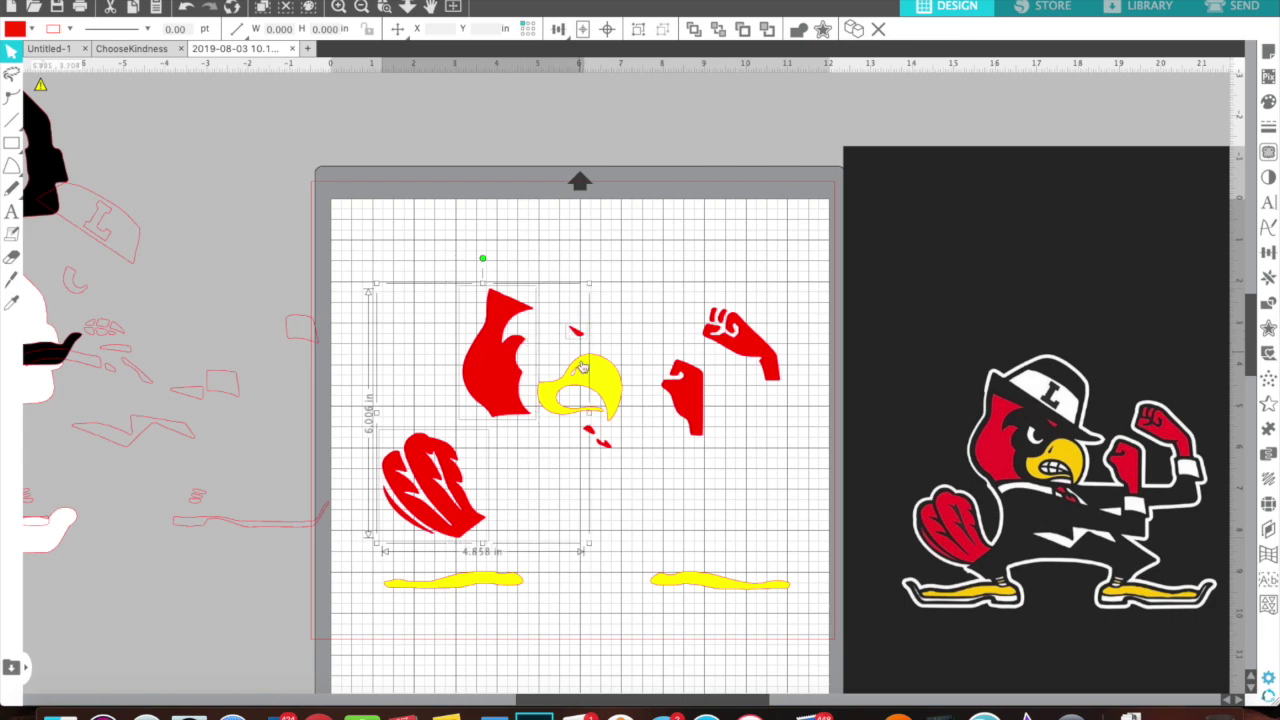
left_click(594, 433, "shift")
left_click(608, 445, "shift")
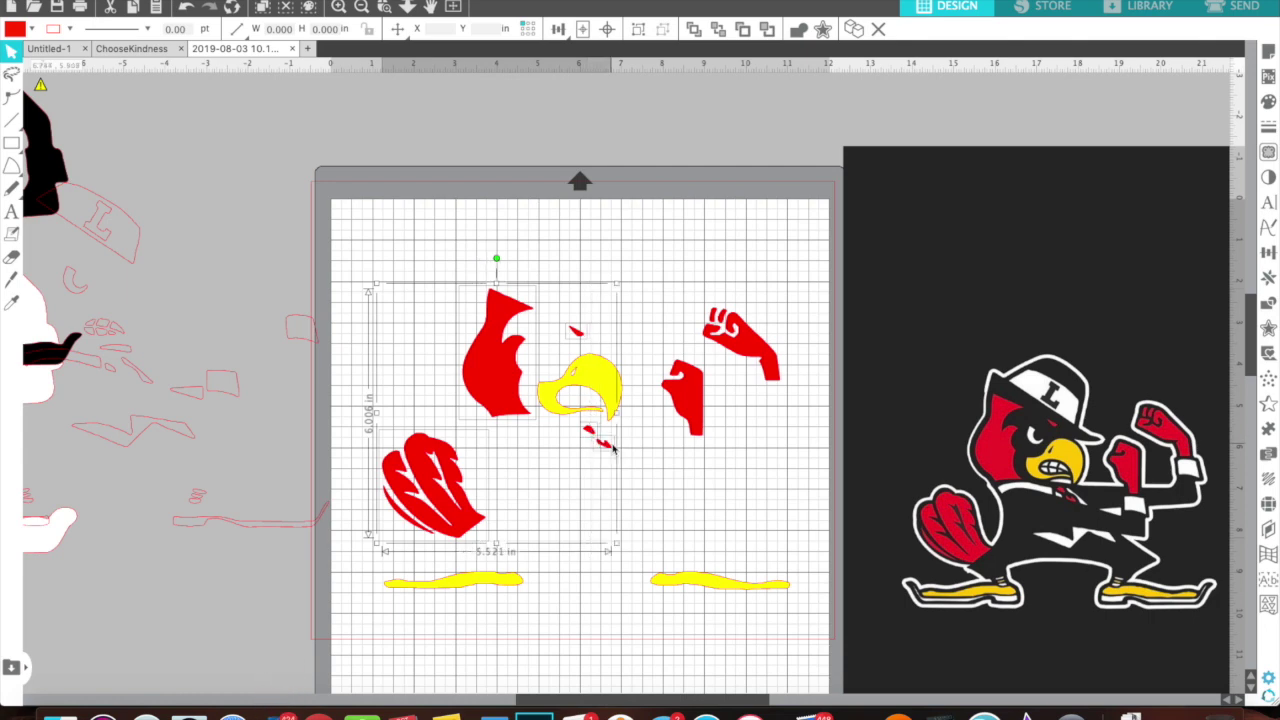
left_click(683, 414, "shift")
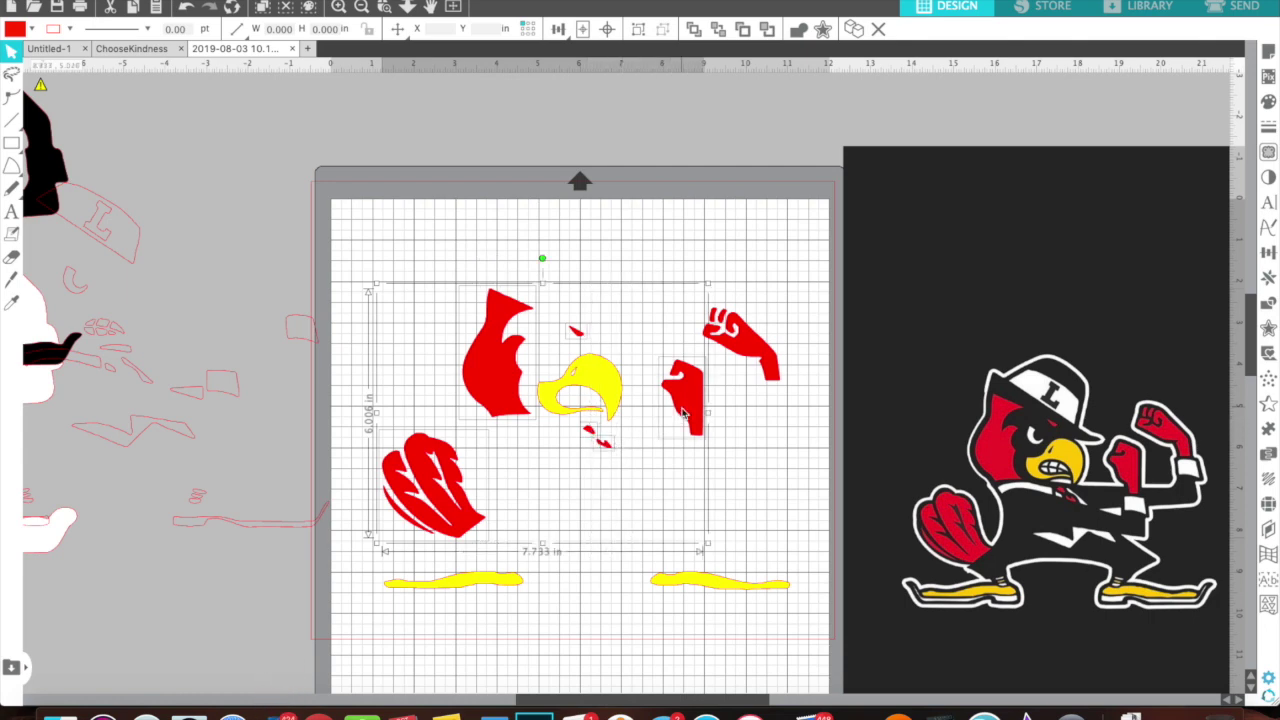
left_click(745, 358, "shift")
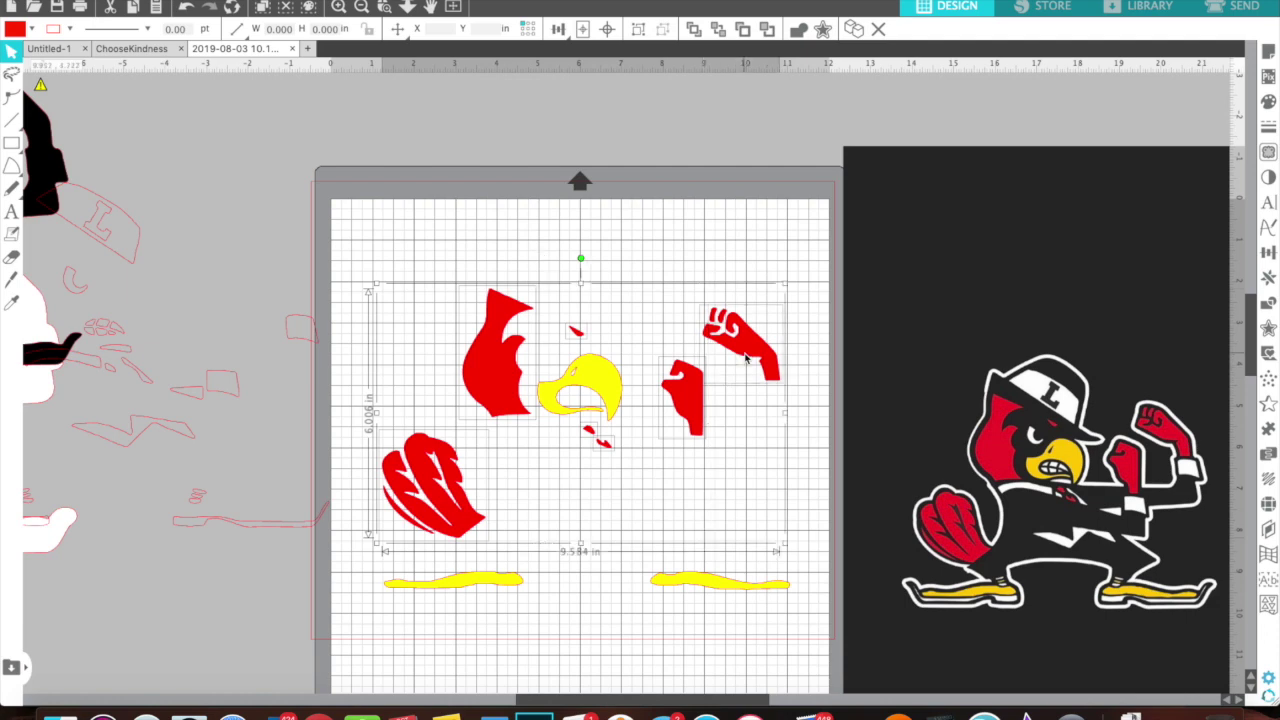
right_click(745, 358)
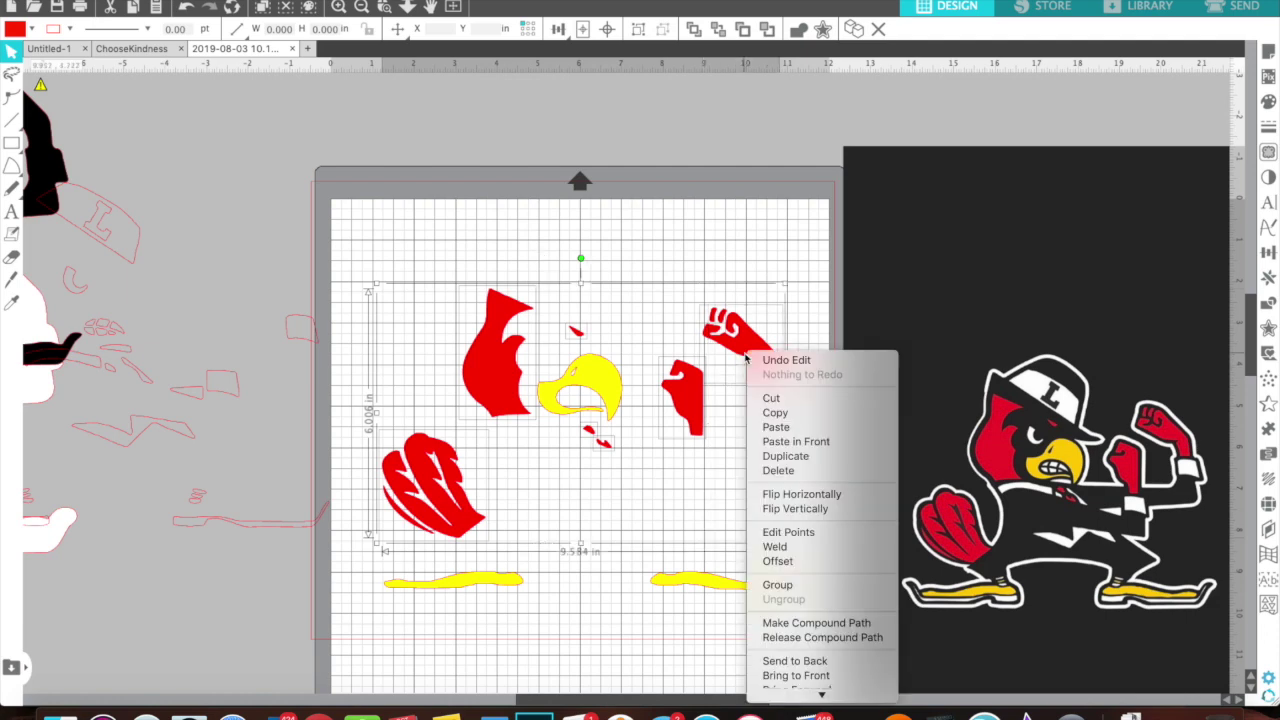
left_click(786, 624)
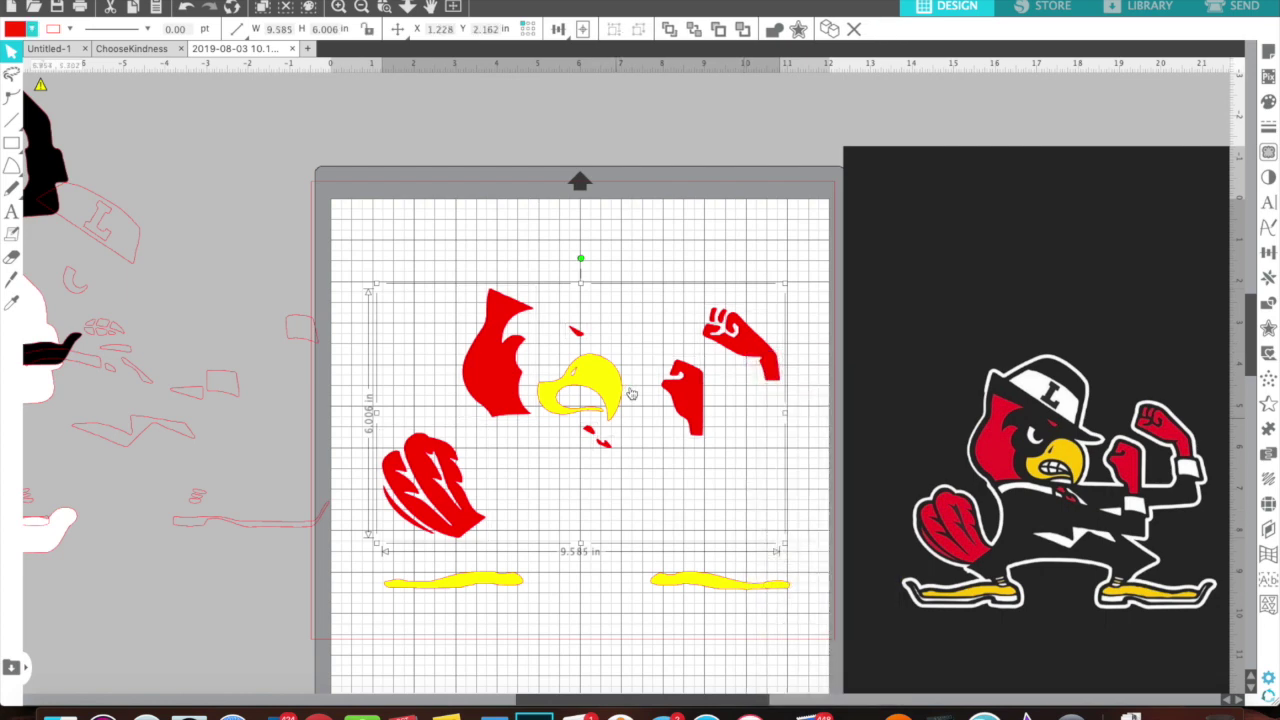
left_click(659, 270)
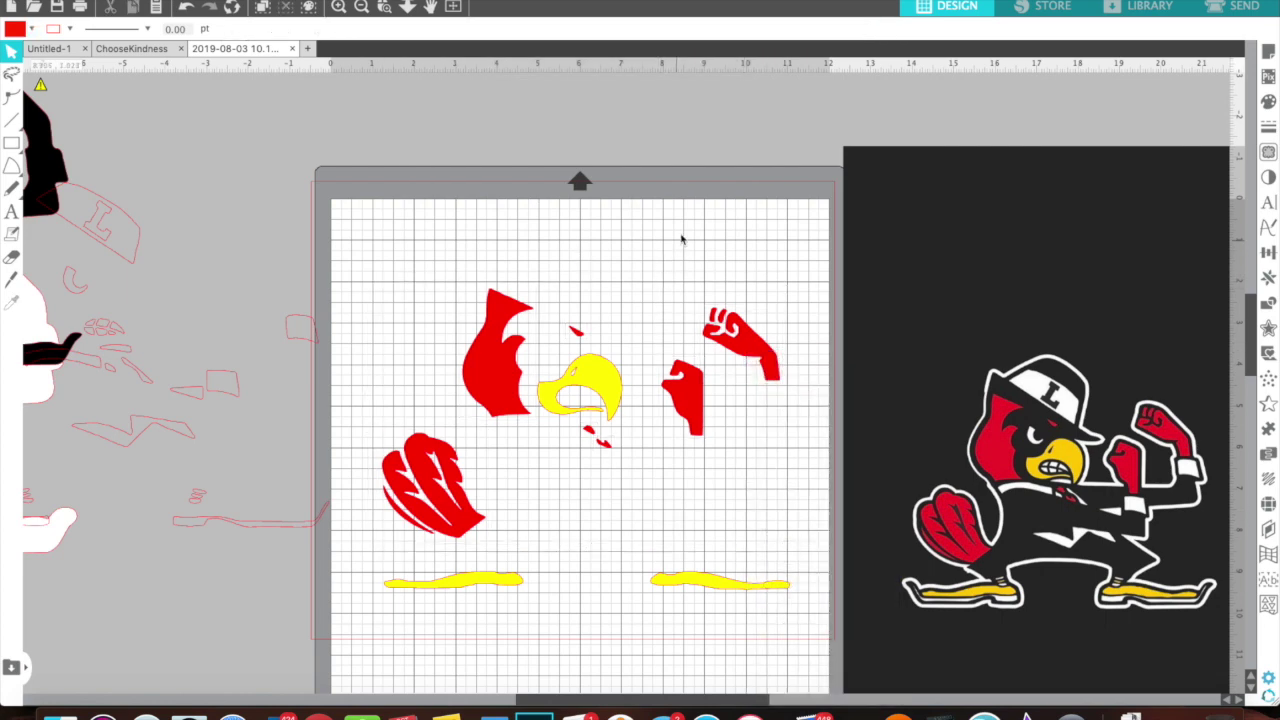
left_click_drag(728, 332, 1208, 166)
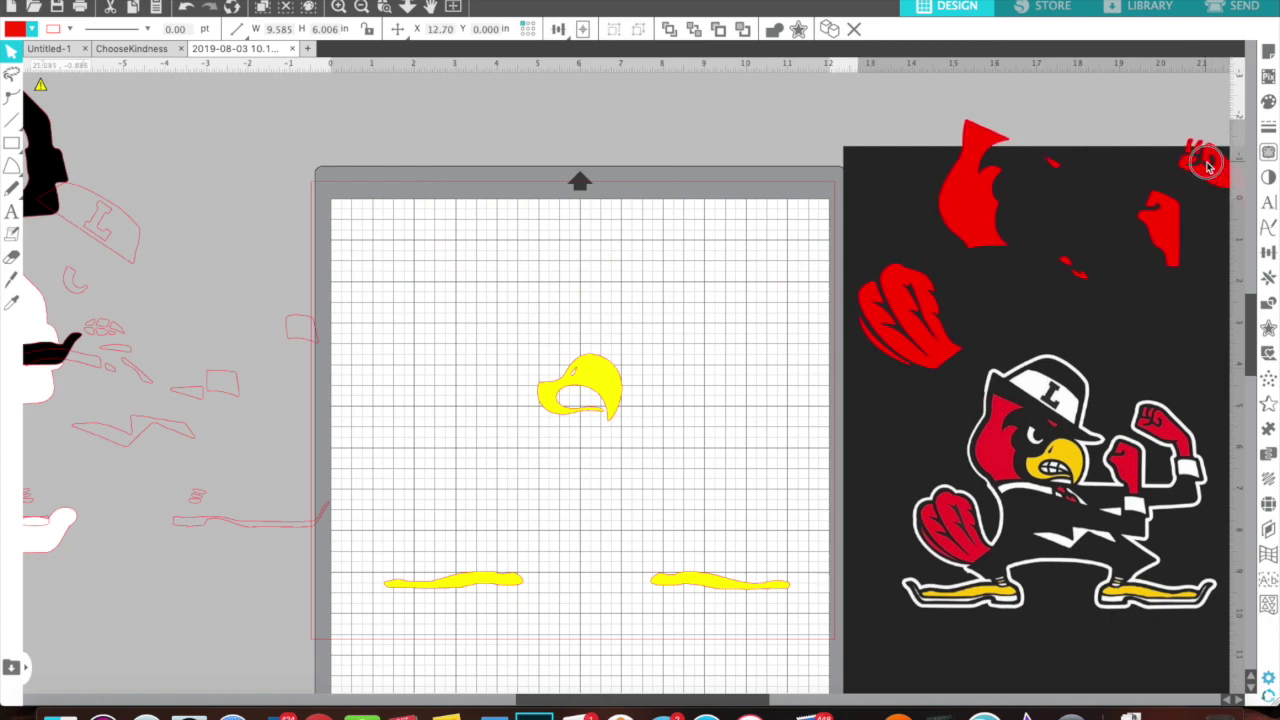
left_click(680, 303)
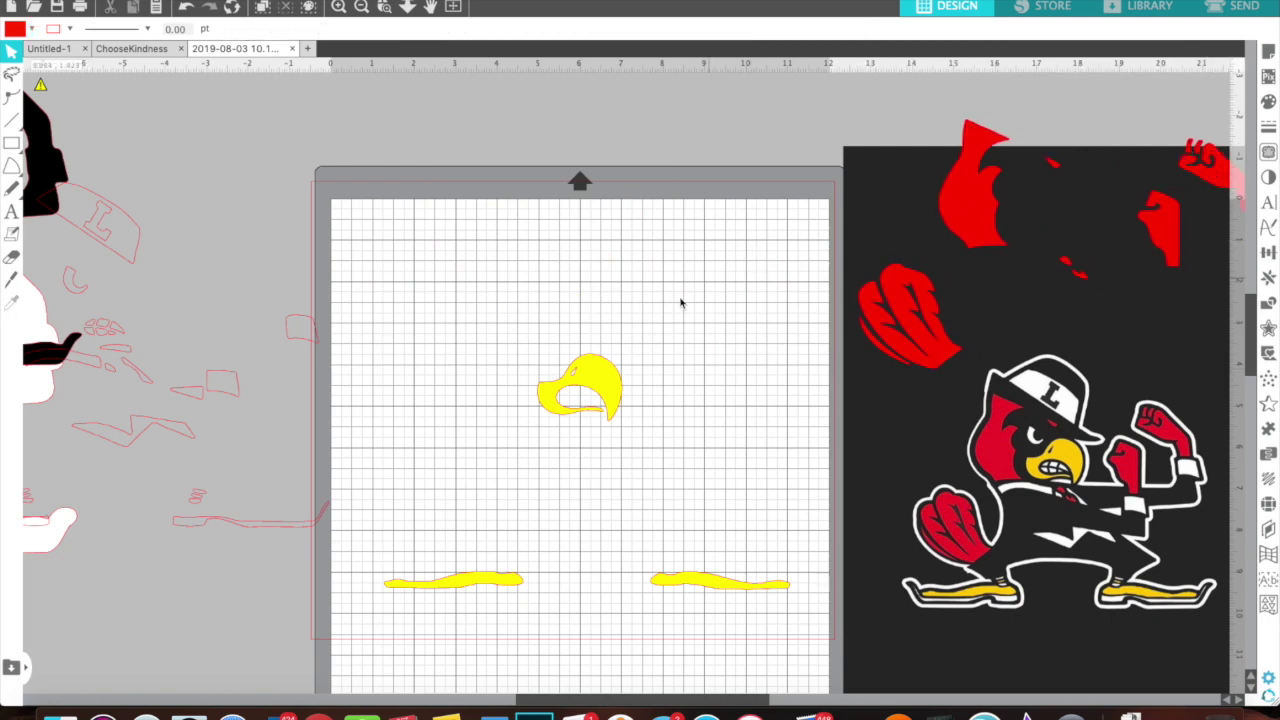
Step: Combine the yellow beak and both shoe pieces into one compound path and move it off the mat beside the red layer
left_click(608, 381)
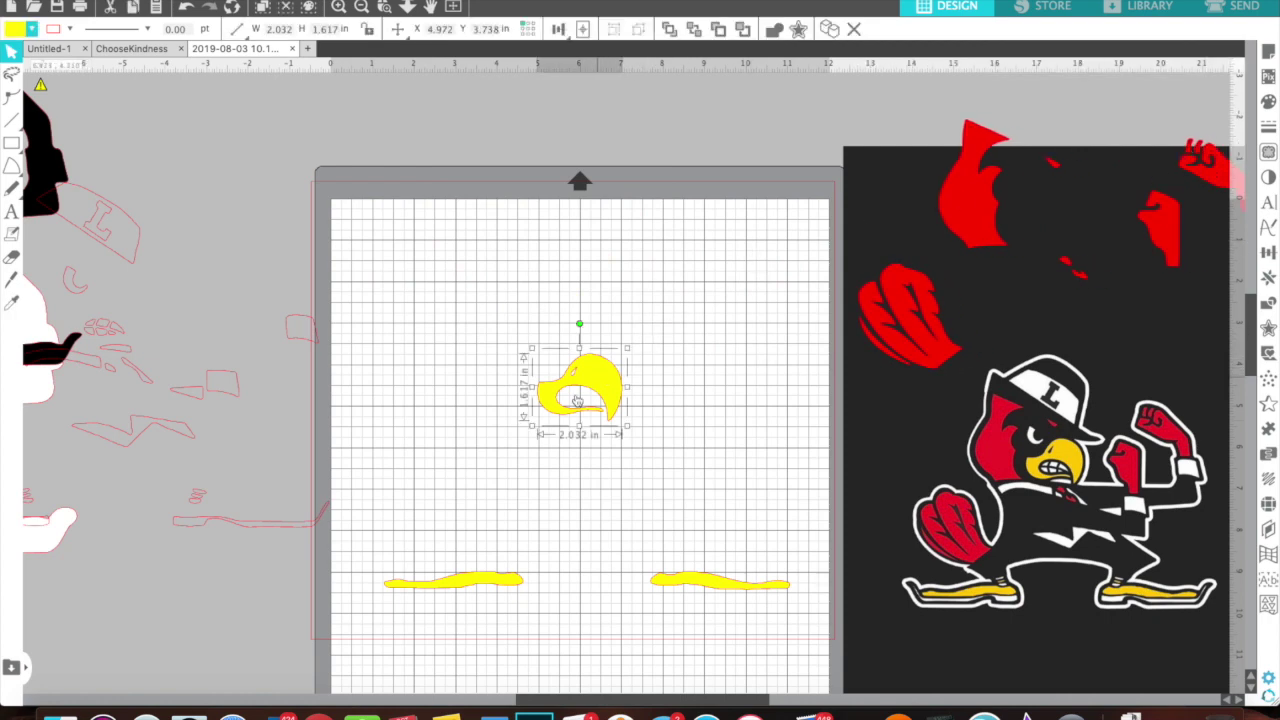
left_click(460, 582, "shift")
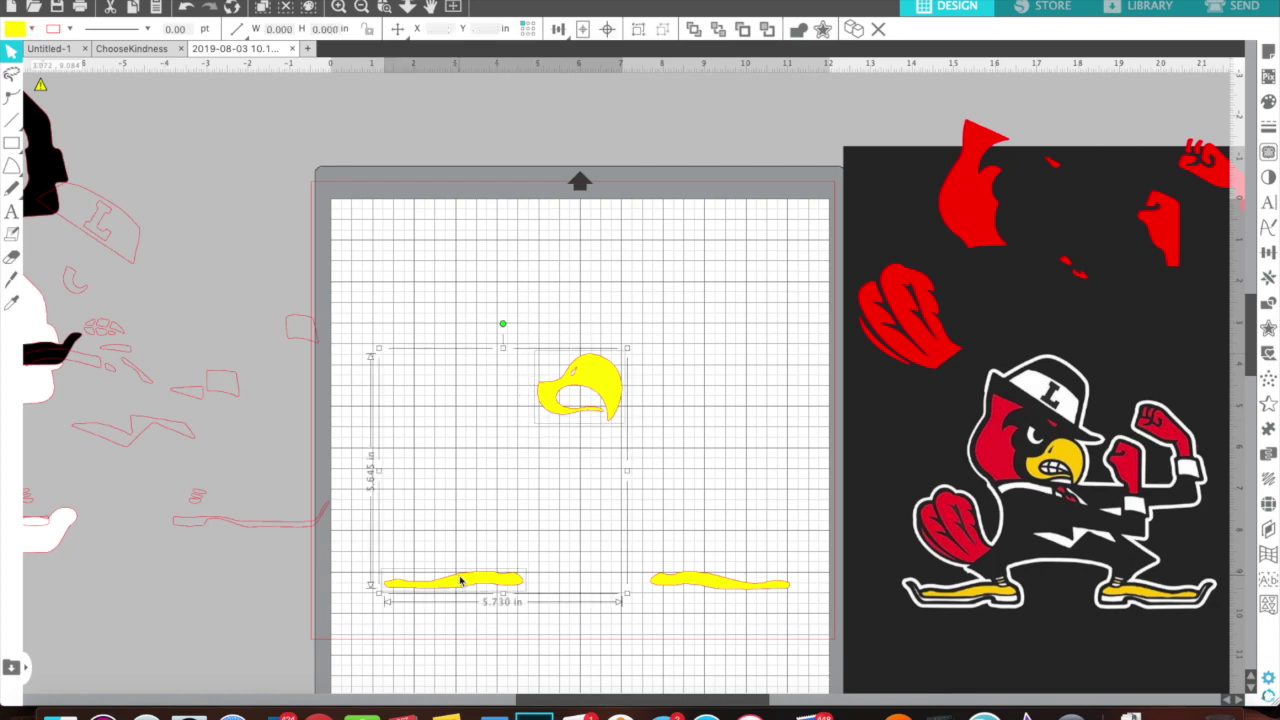
left_click(714, 582, "shift")
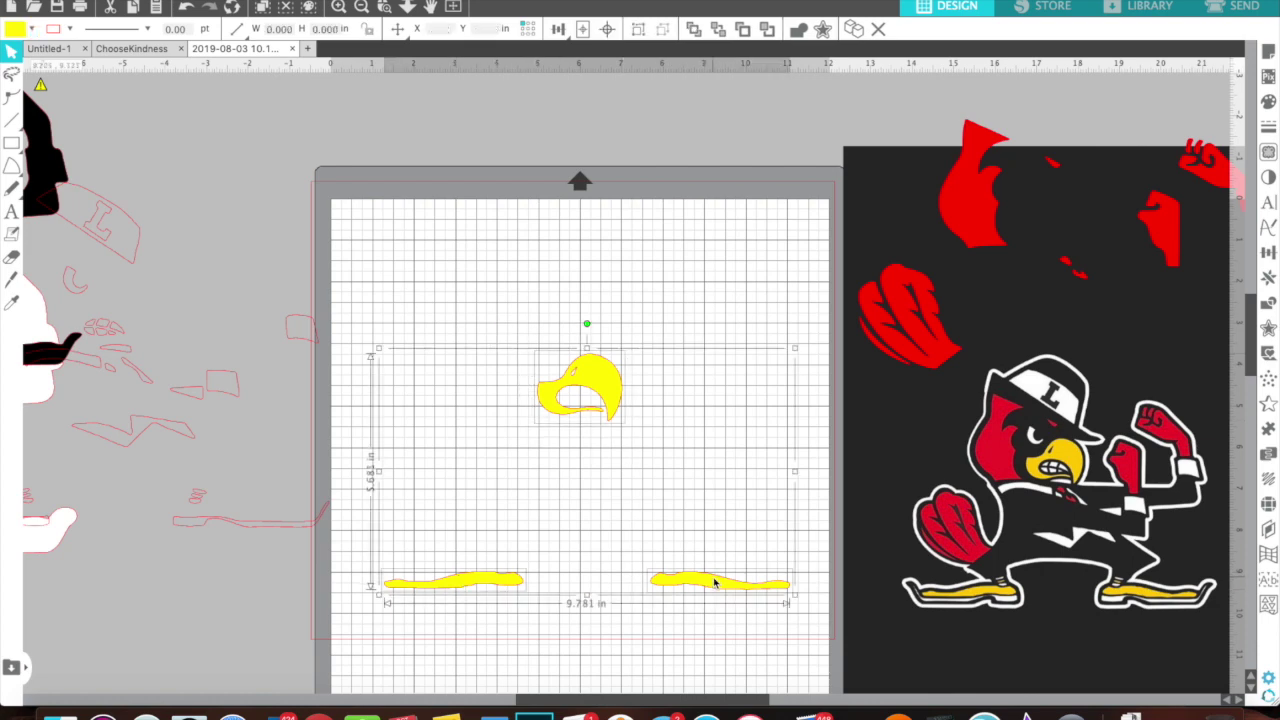
right_click(714, 582)
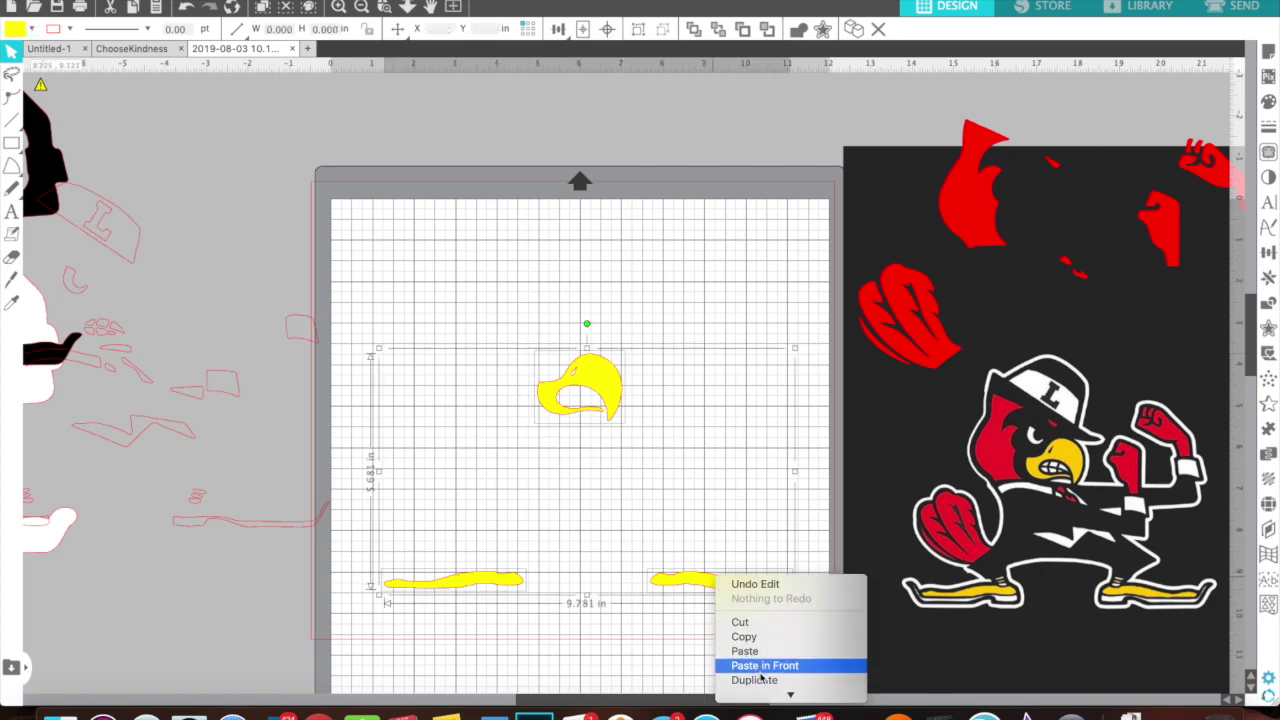
mouse_move(765, 695)
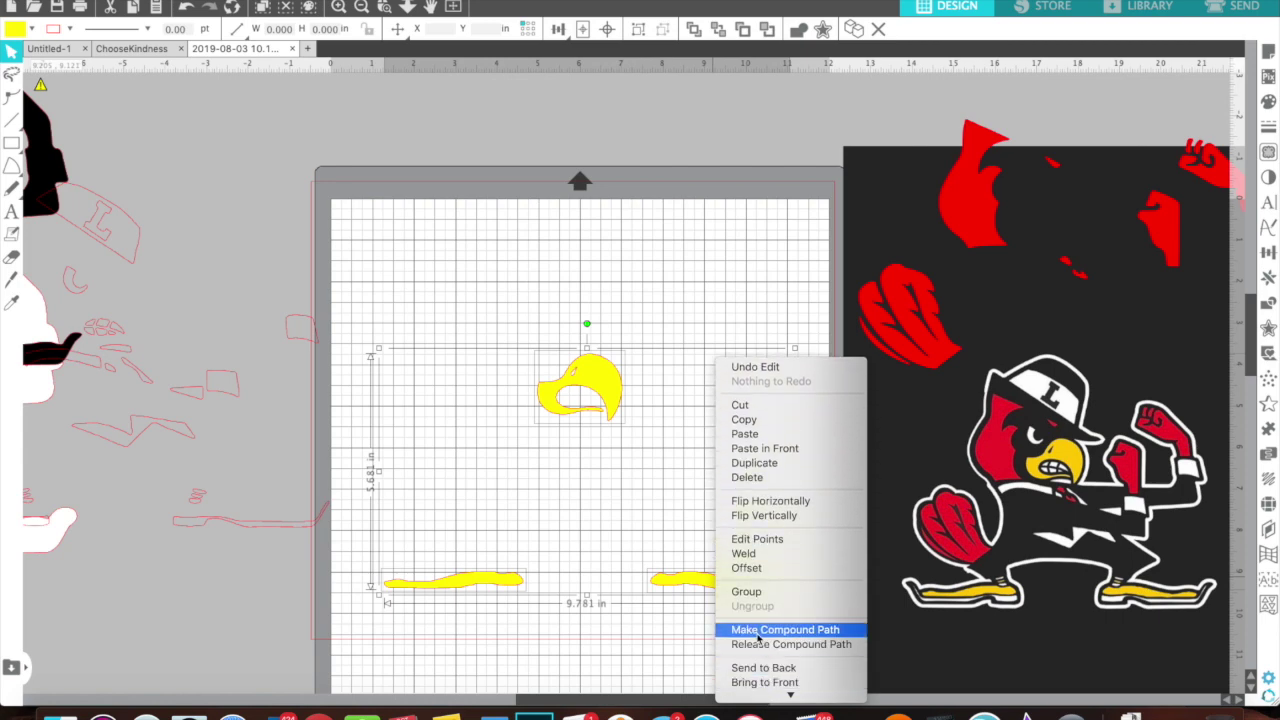
left_click(759, 632)
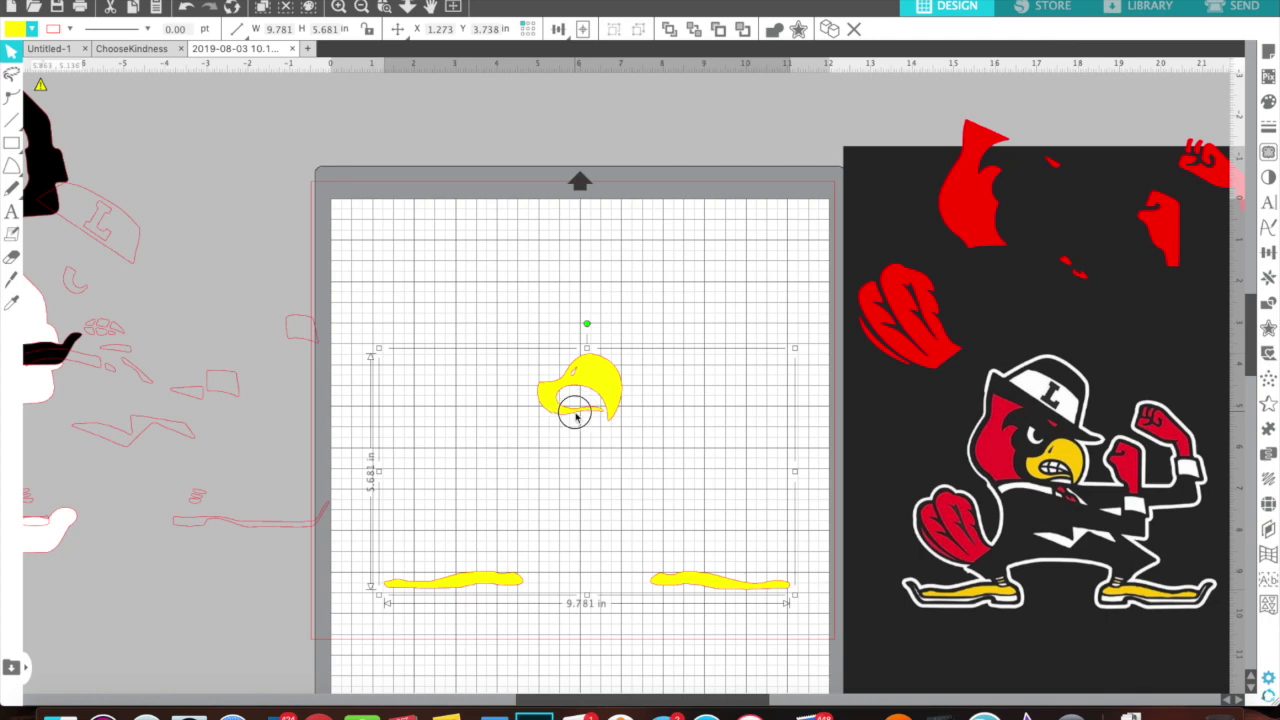
left_click(502, 208)
left_click_drag(586, 380, 1011, 157)
key("space")
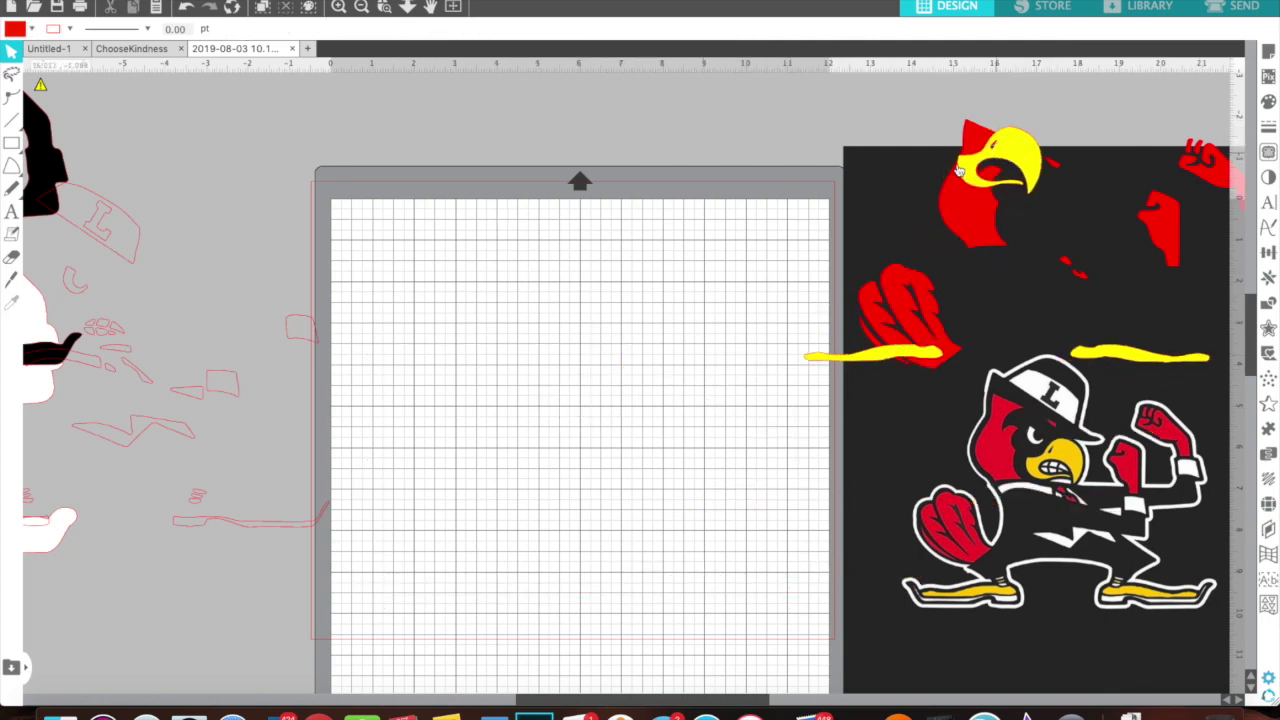
Step: Move the solid black silhouette onto the mat and bring the unfilled detail outlines closer to it
left_click_drag(47, 140, 800, 360)
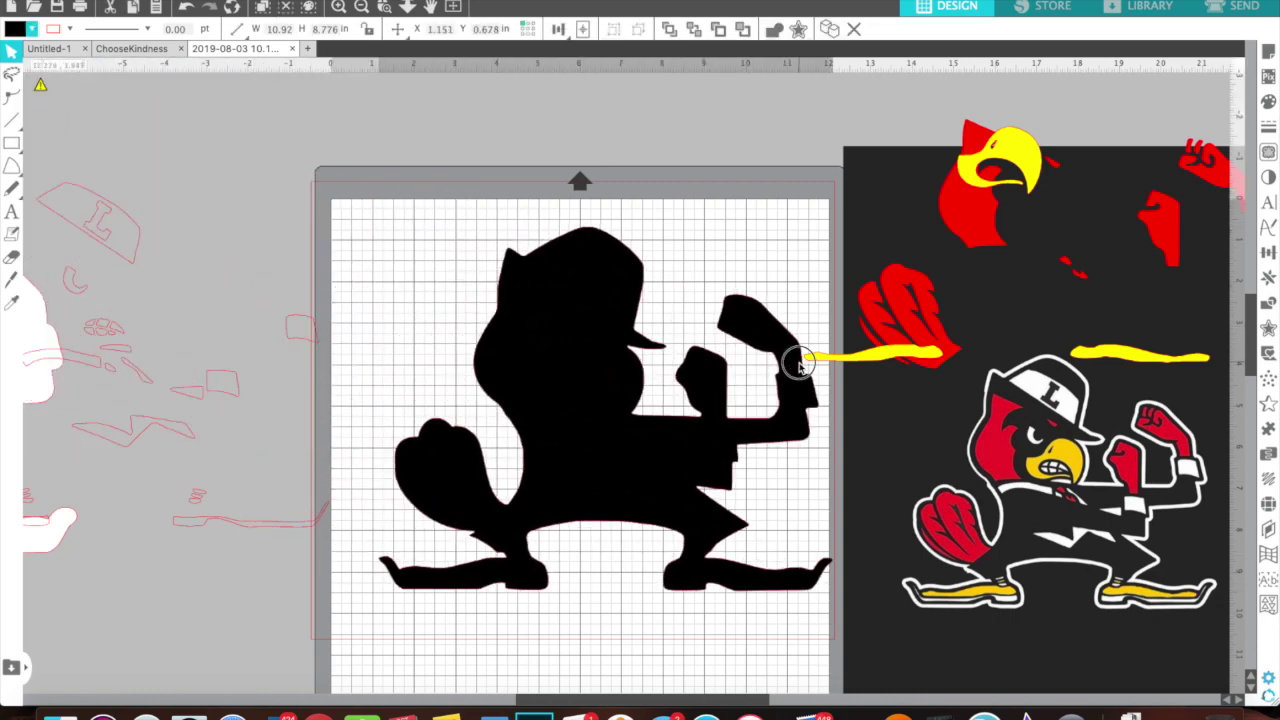
key("Escape")
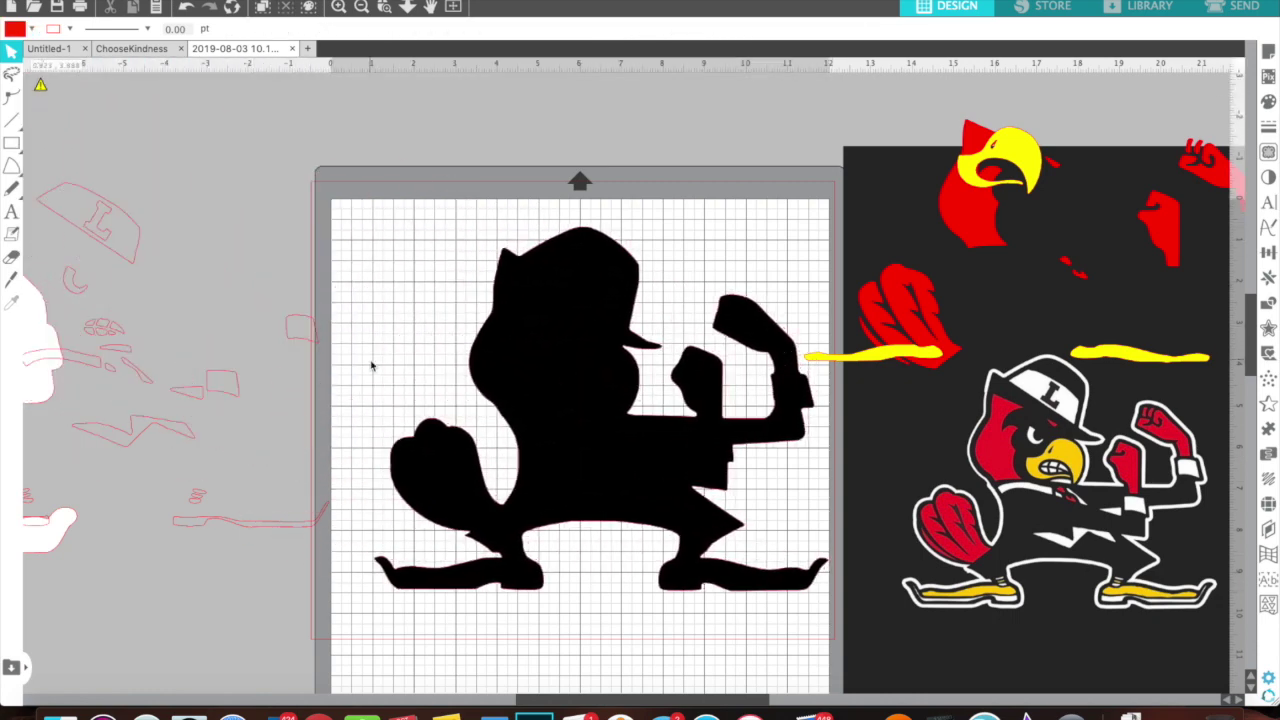
left_click(112, 236)
left_click_drag(112, 236, 292, 229)
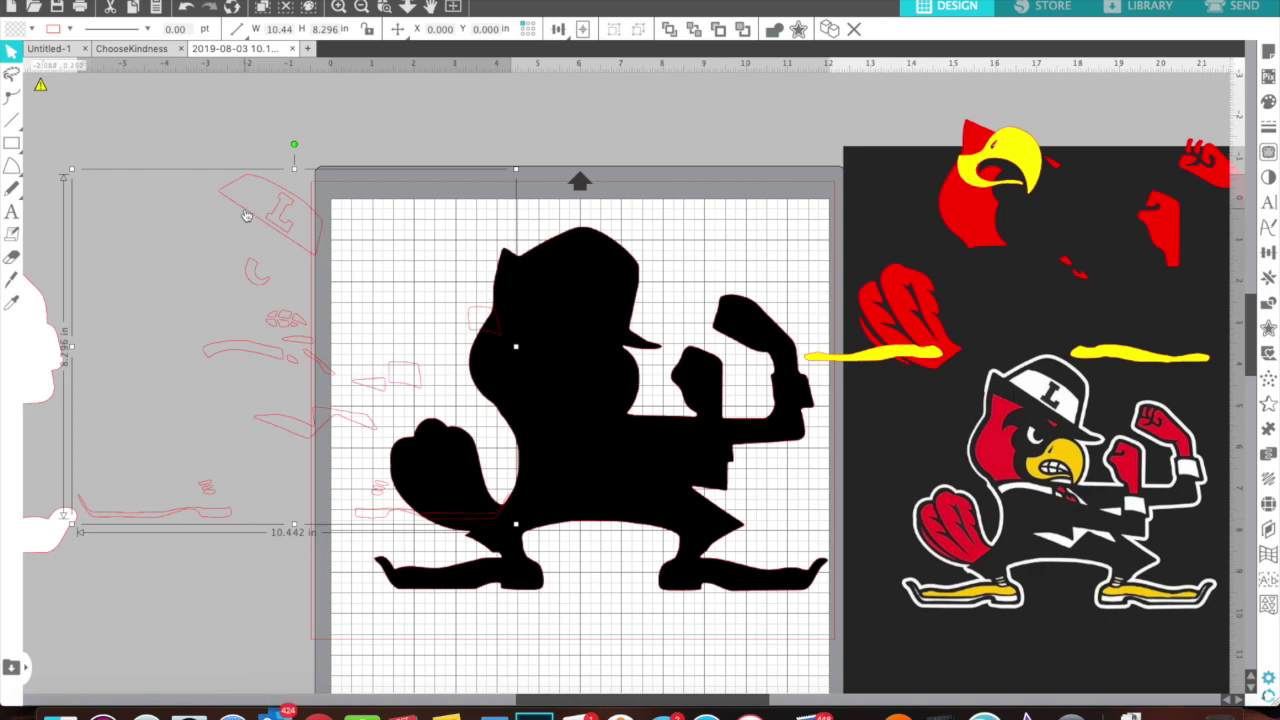
Step: Shift the yellow layer, the reference image and the red layer farther away from the mat
left_click_drag(857, 357, 942, 380)
key("Escape")
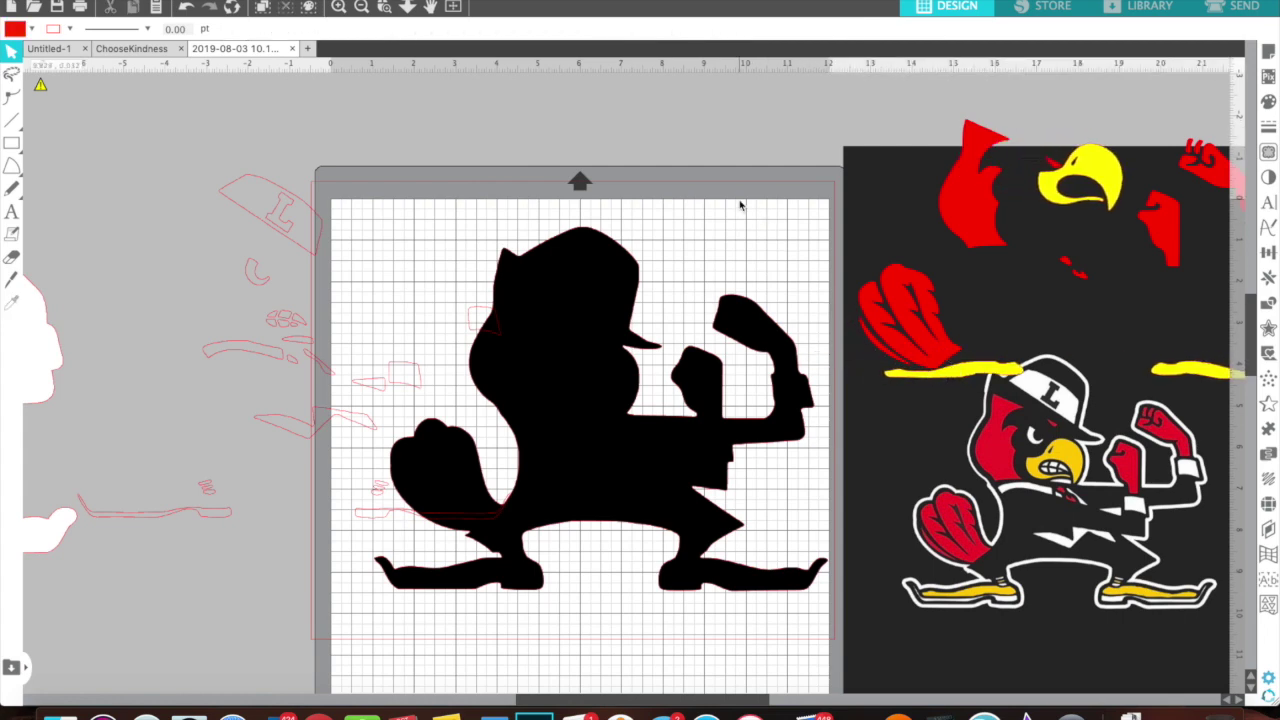
left_click_drag(857, 220, 886, 222)
left_click_drag(912, 296, 934, 306)
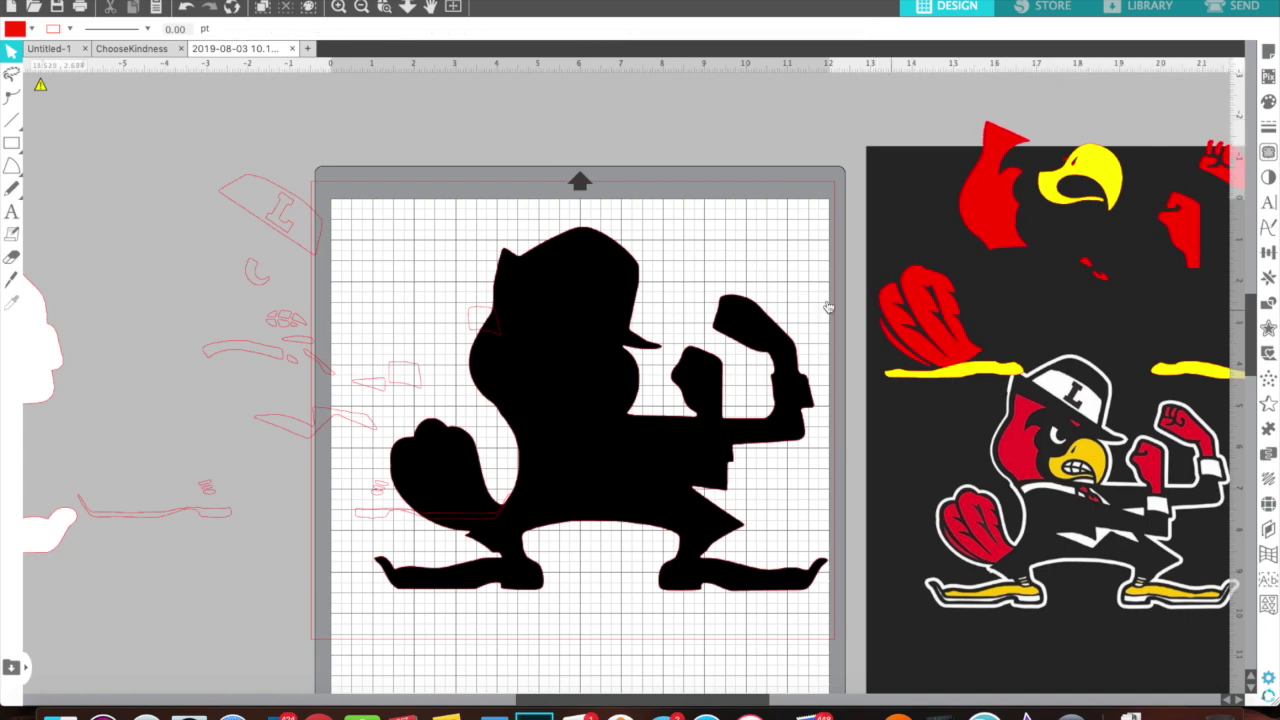
Step: Position the unfilled hat, eye, teeth, cuff and shoe outlines over the black silhouette to match the reference mascot
scroll(550, 210, "down", 2)
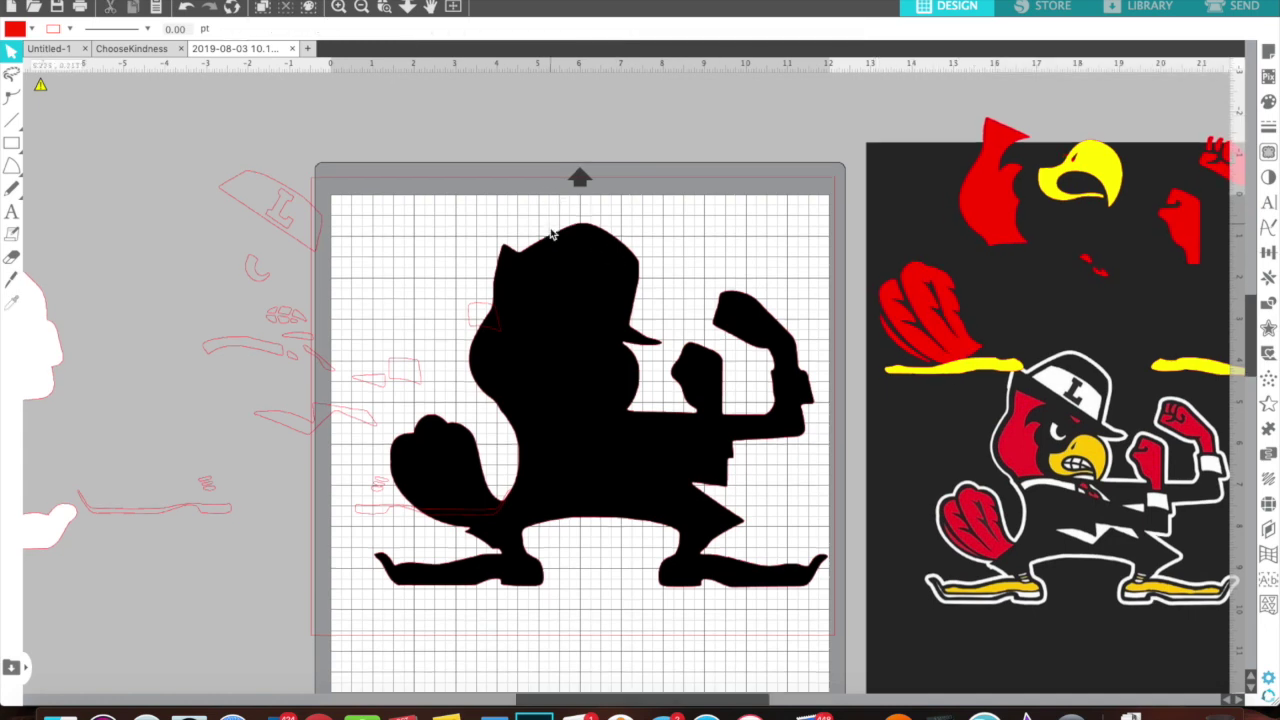
scroll(550, 233, "down", 3)
scroll(550, 233, "right", 2)
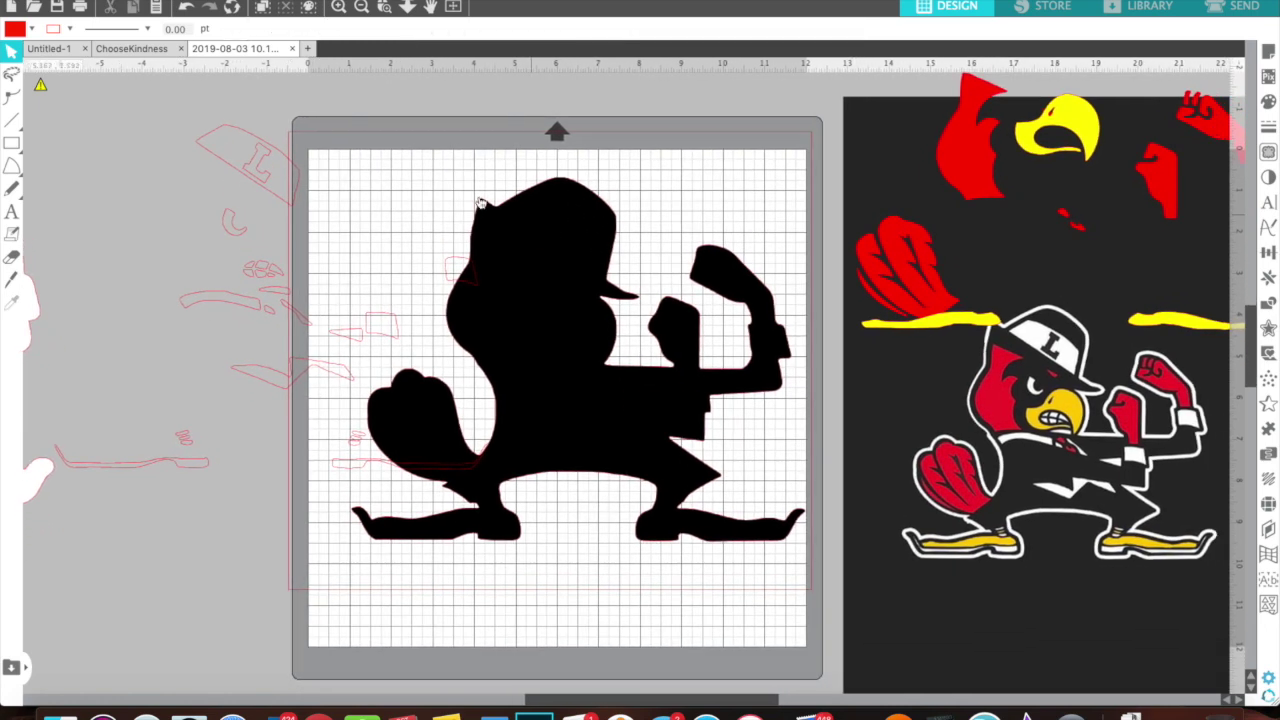
left_click(264, 178)
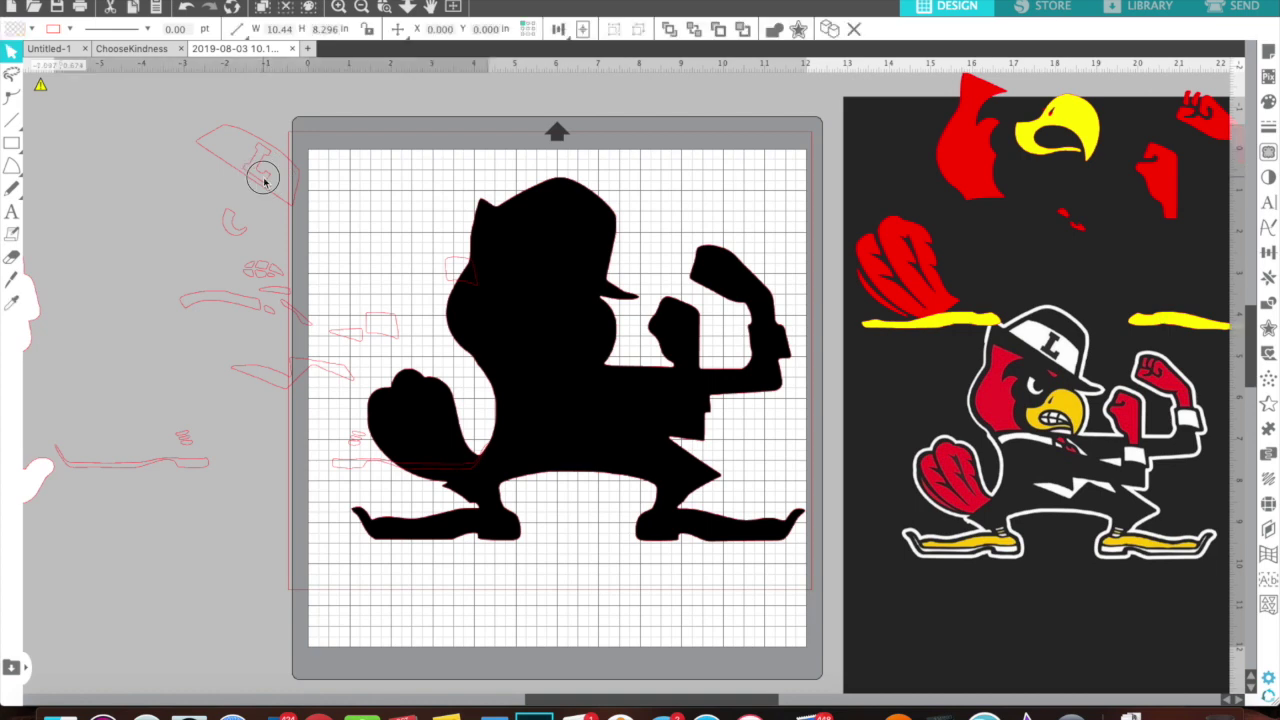
left_click_drag(264, 178, 573, 251)
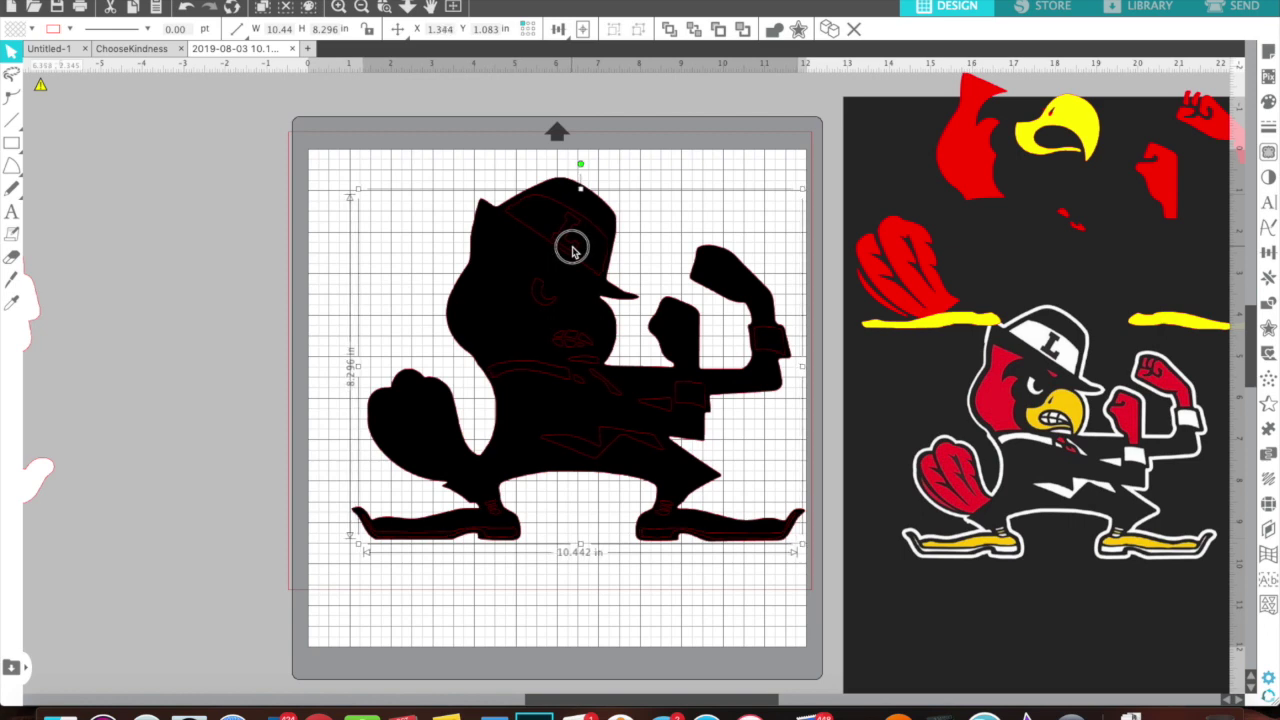
left_click_drag(573, 251, 573, 251)
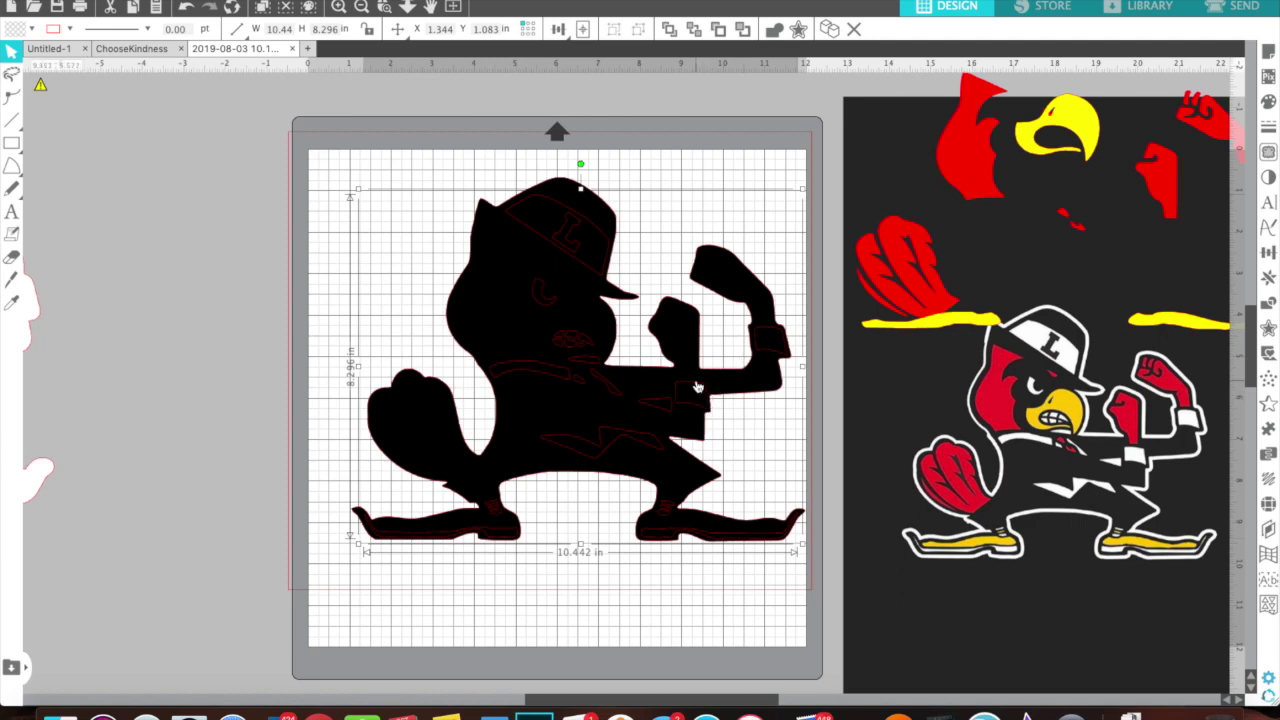
Step: Combine the black silhouette and its overlaid hat, eye, teeth, cuff and shoe detail outlines into one compound path
left_click(565, 185)
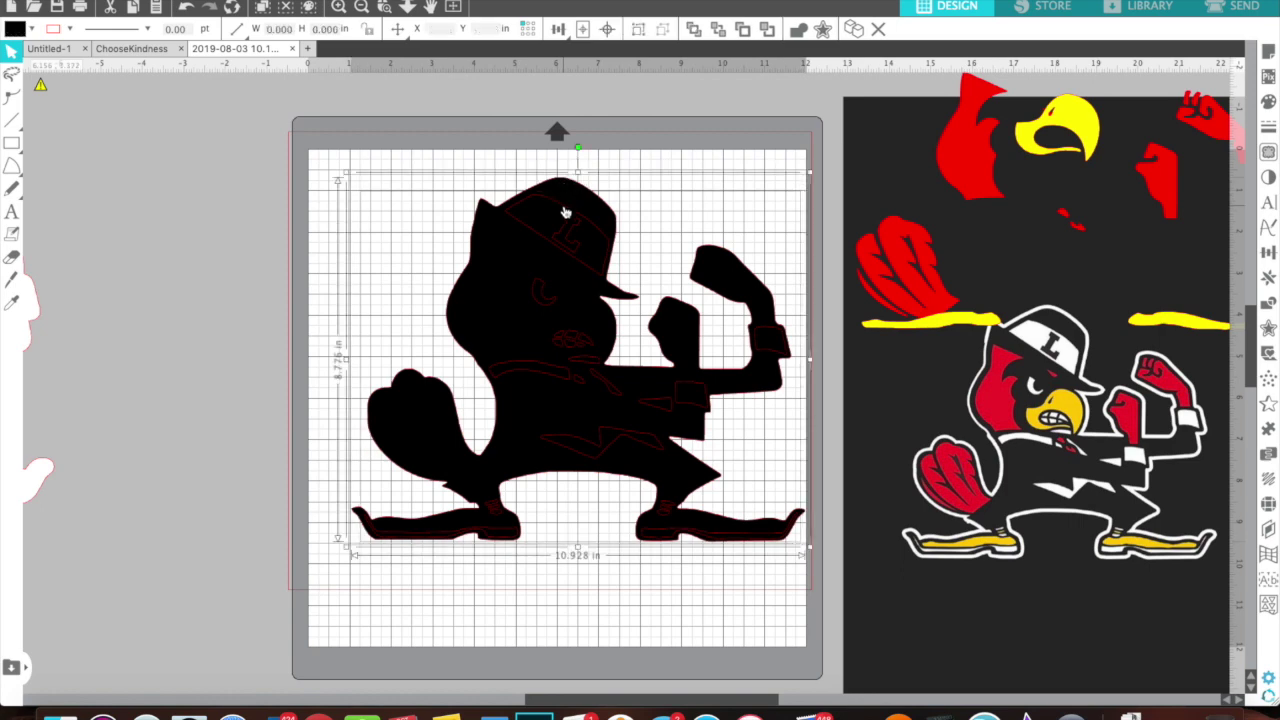
right_click(565, 212)
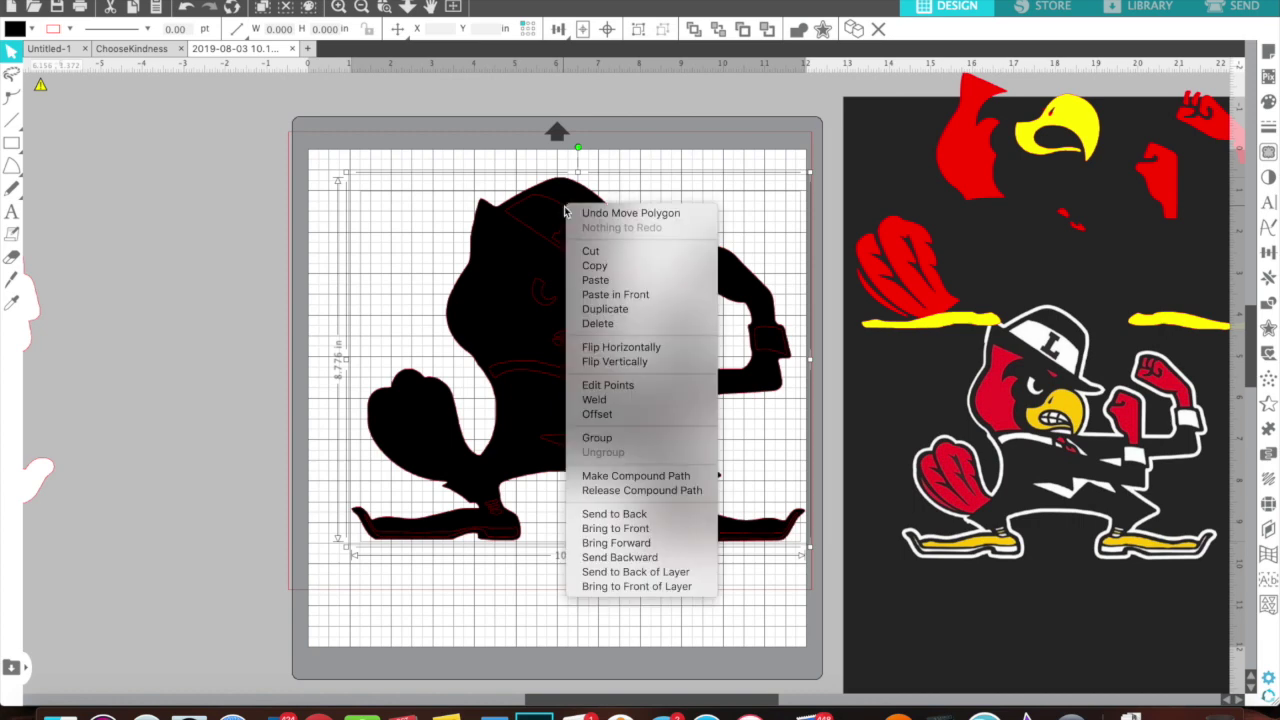
left_click(617, 477)
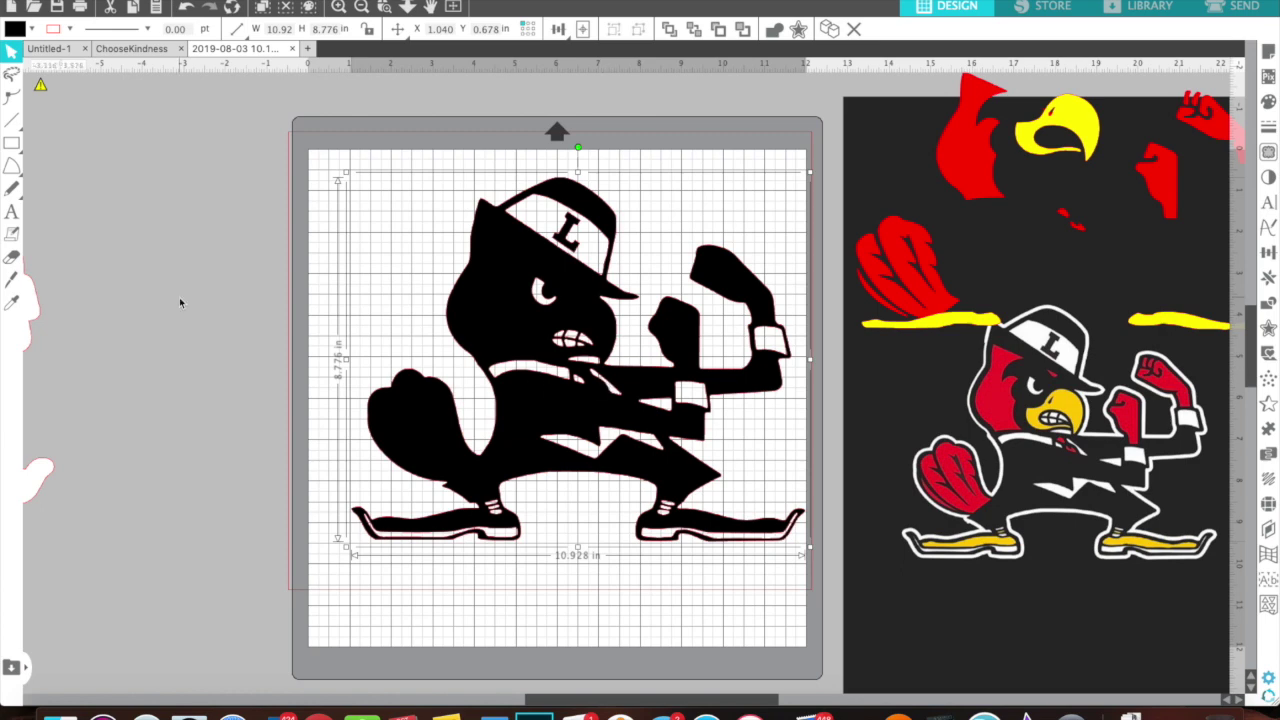
Step: Move the white offset silhouette onto the mat behind the black layer so it forms an even border around the mascot
left_click_drag(32, 308, 785, 348)
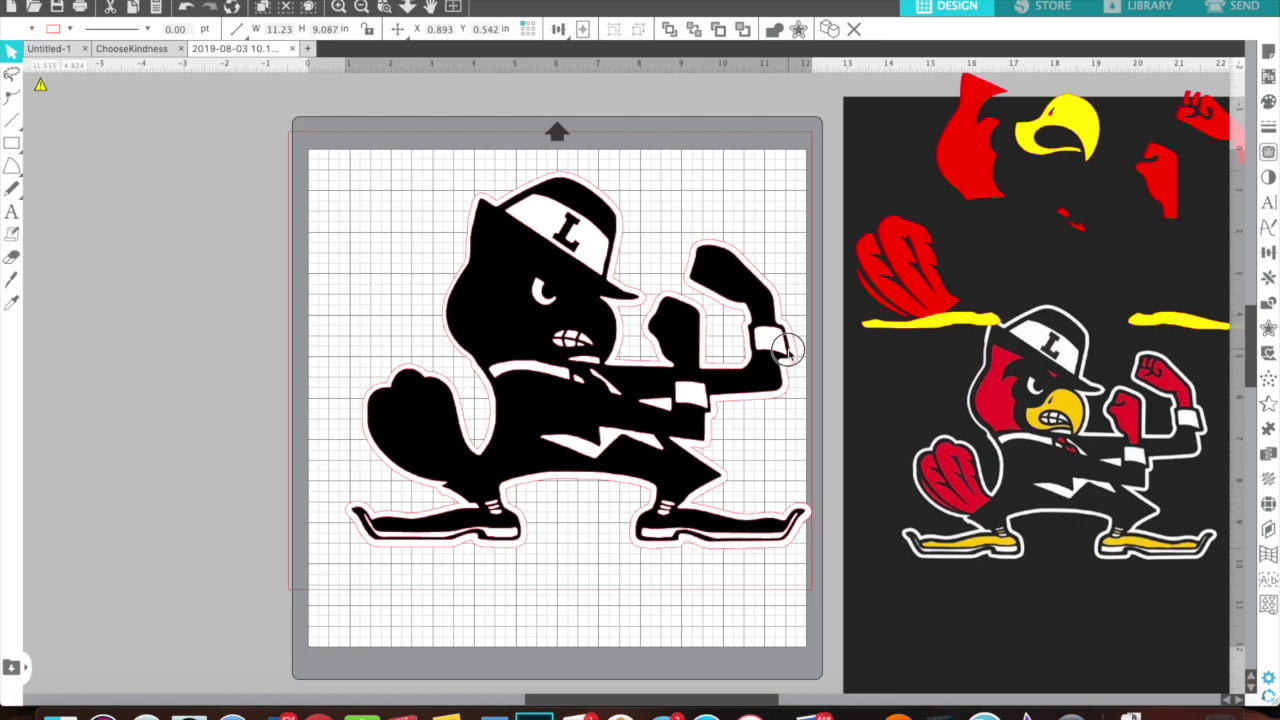
left_click(789, 352)
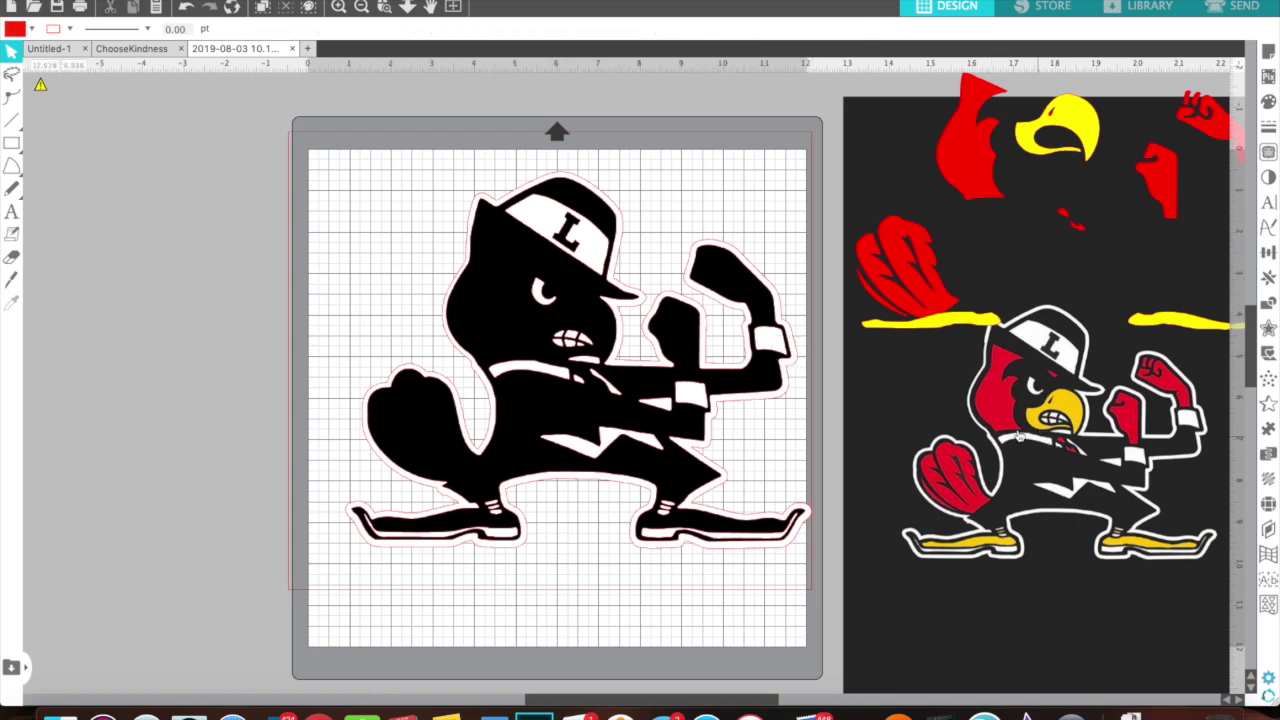
left_click(618, 312)
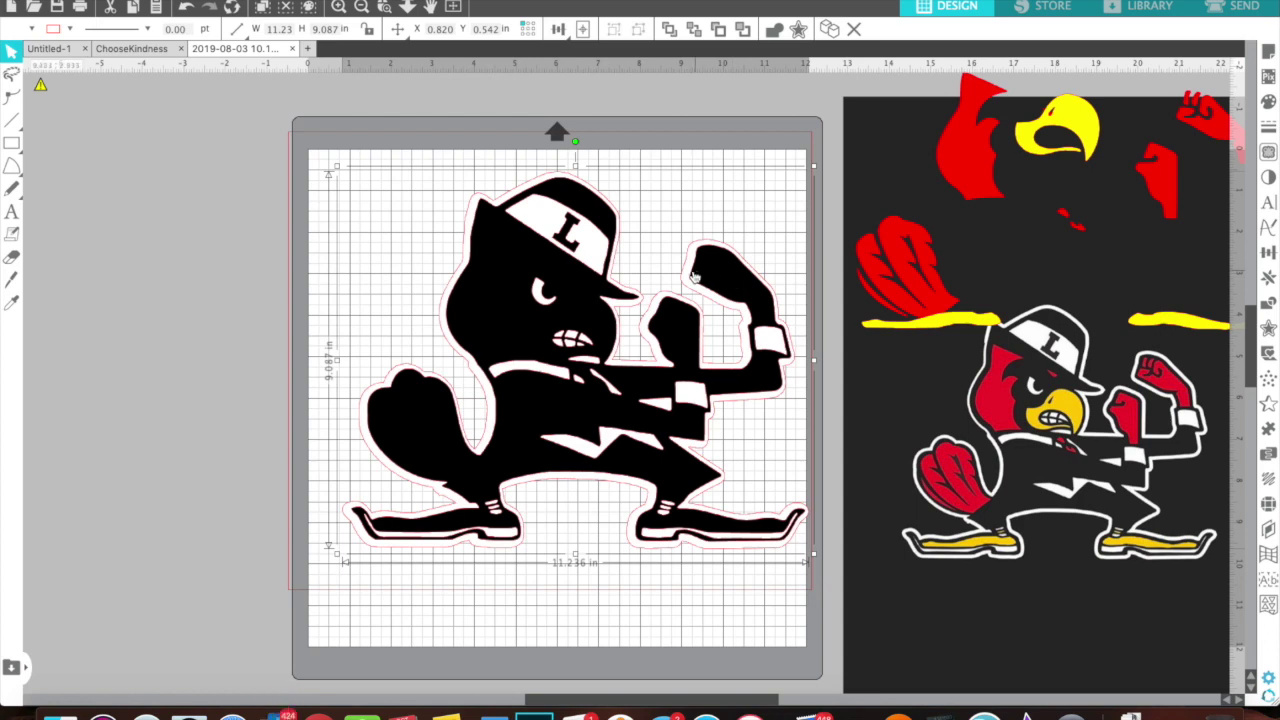
left_click_drag(690, 276, 548, 262)
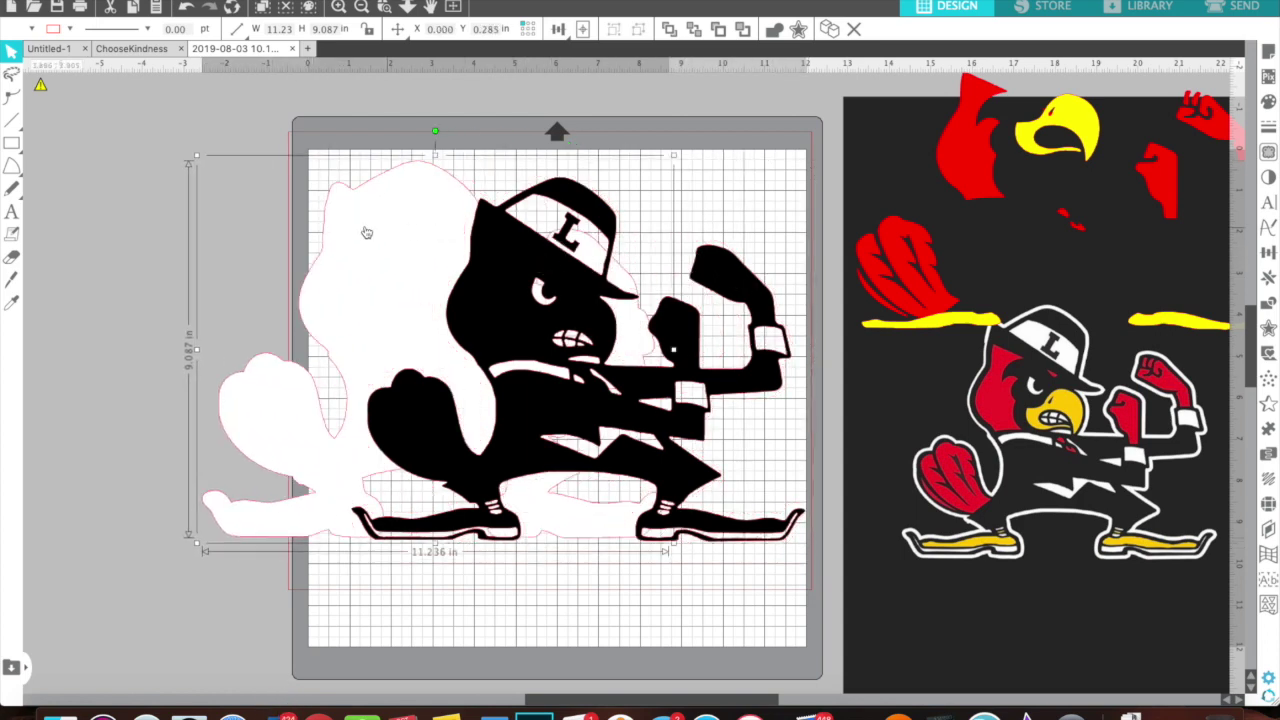
left_click_drag(342, 222, 485, 239)
Step: Move the red layer onto the mat, bring it to the front and align it over the black mascot
left_click_drag(965, 167, 812, 203)
left_click_drag(614, 233, 432, 198)
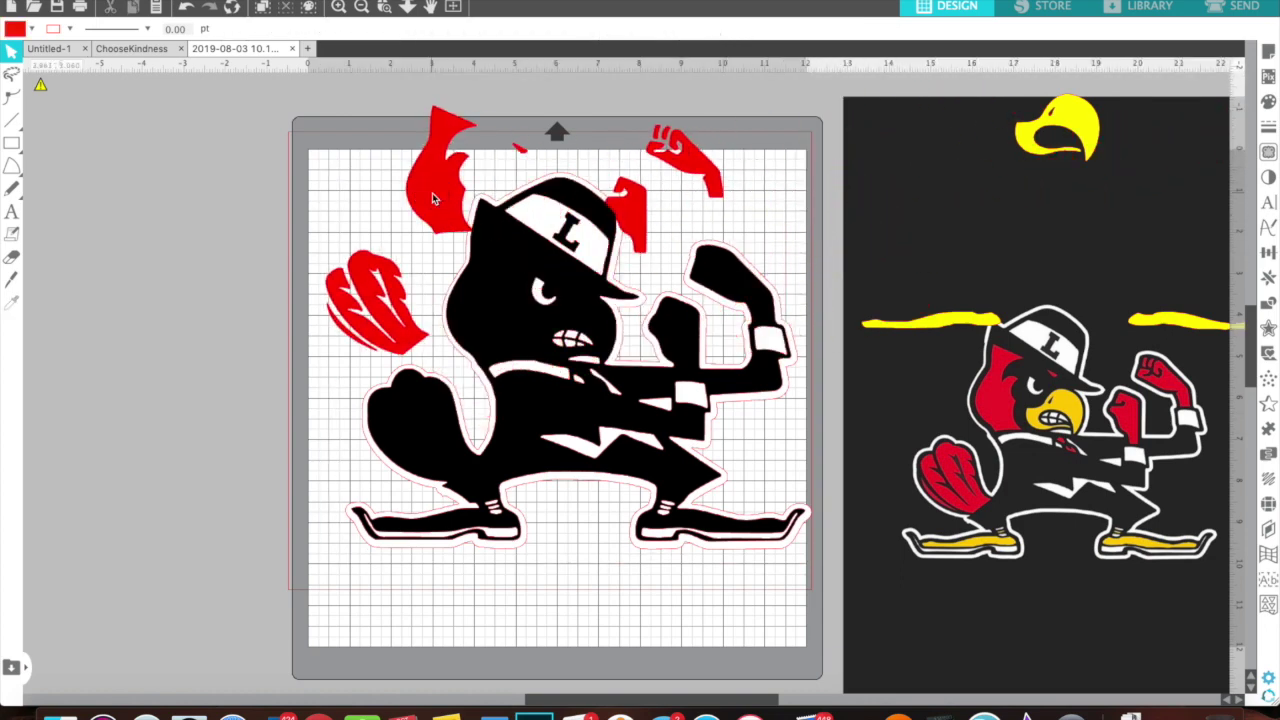
right_click(432, 198)
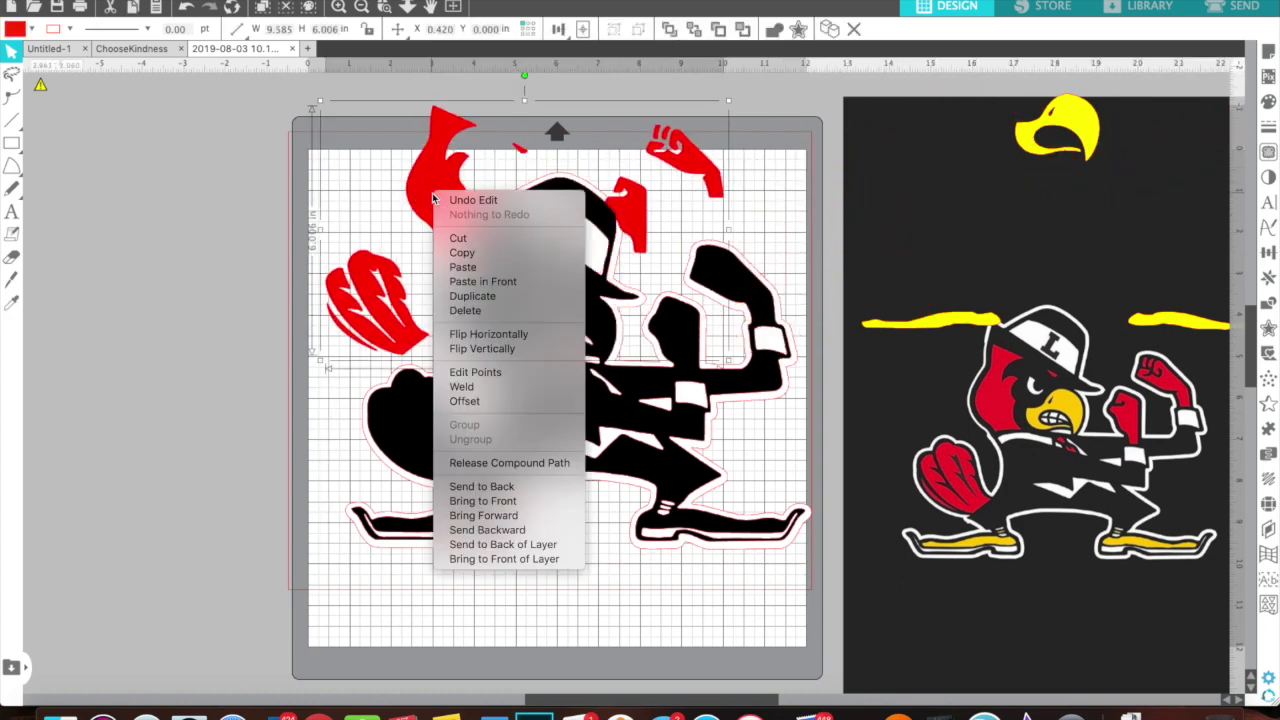
left_click(486, 501)
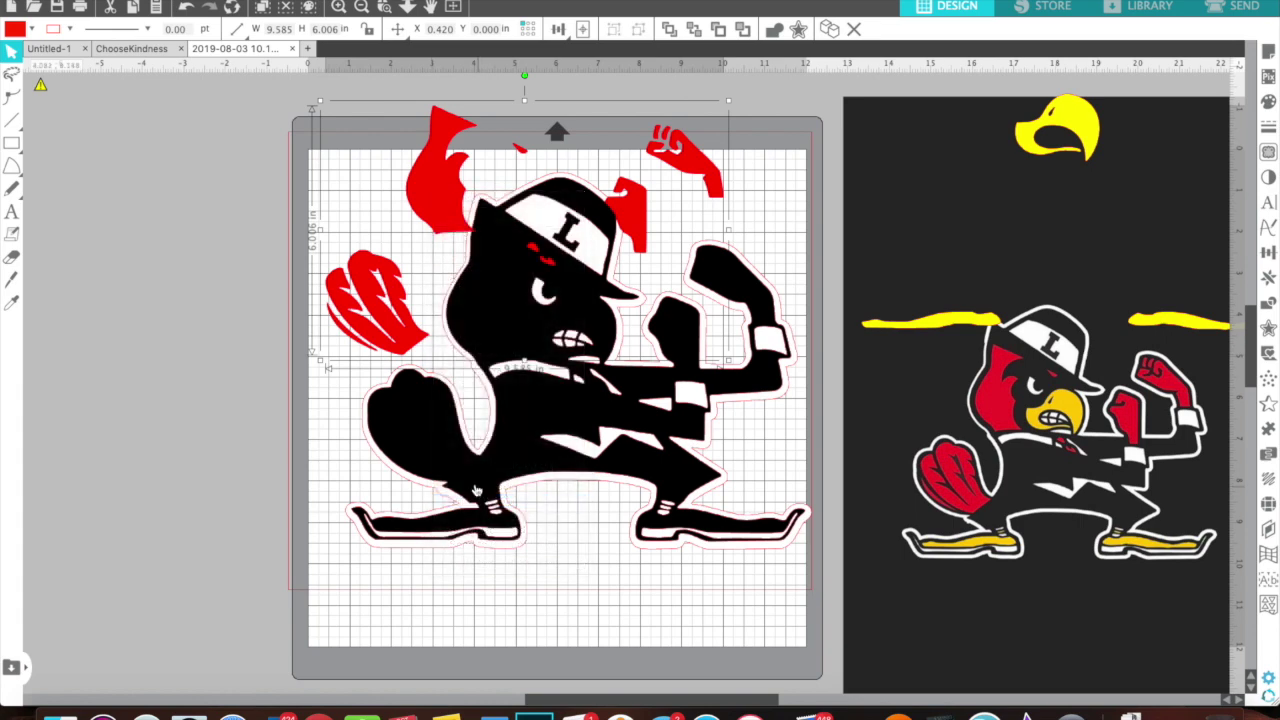
left_click_drag(447, 204, 497, 325)
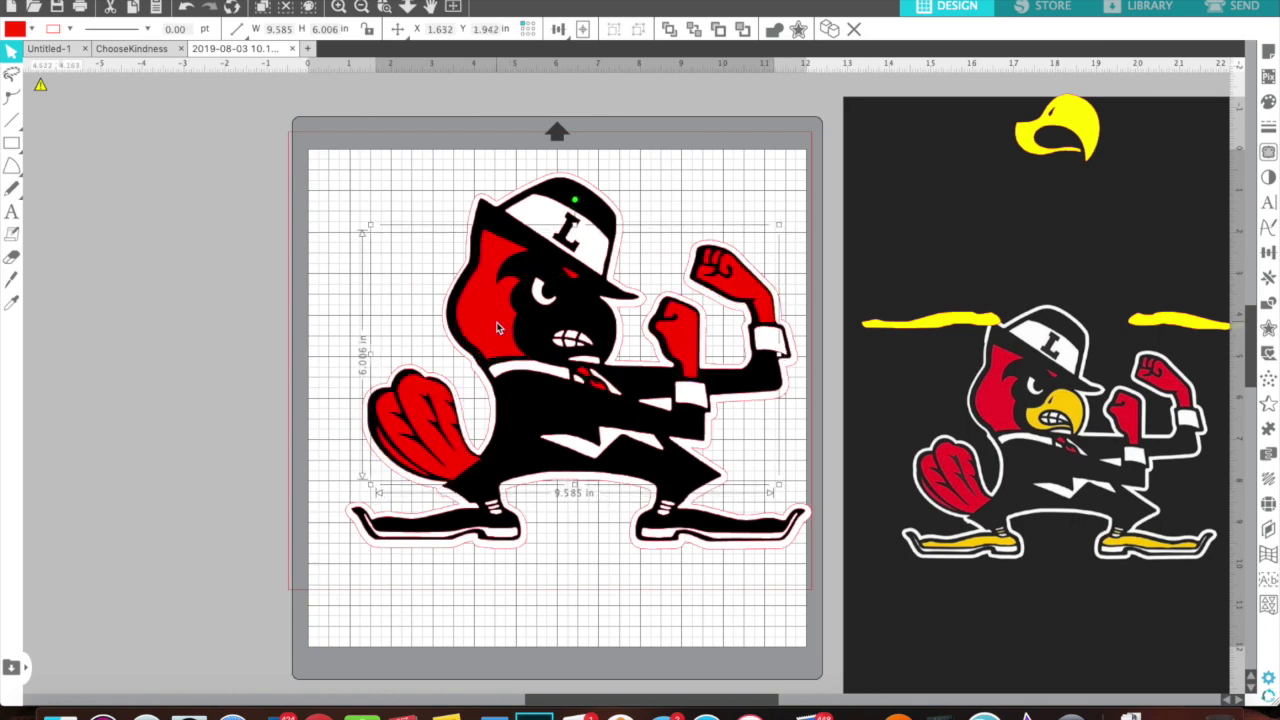
left_click_drag(497, 327, 494, 327)
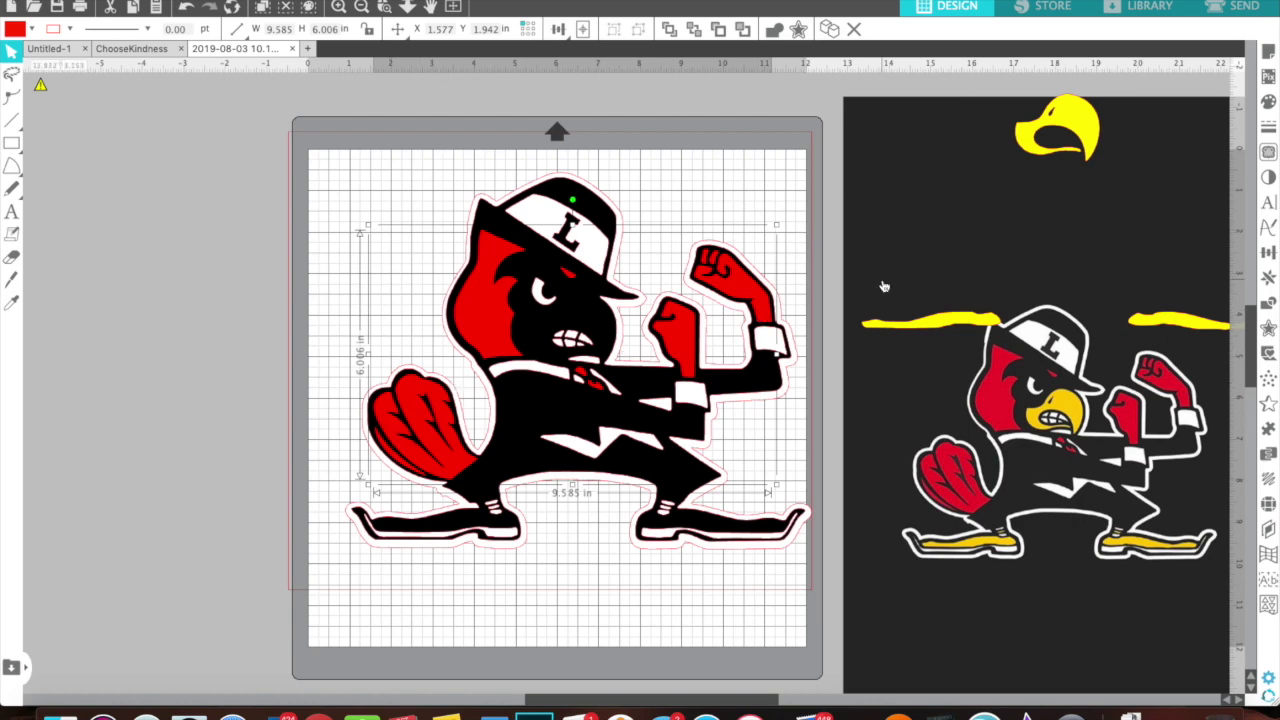
Step: Move the yellow layer onto the mat, bring it to the front and align it with the mascot's beak and shoes
left_click(1025, 137)
left_click_drag(1025, 137, 686, 199)
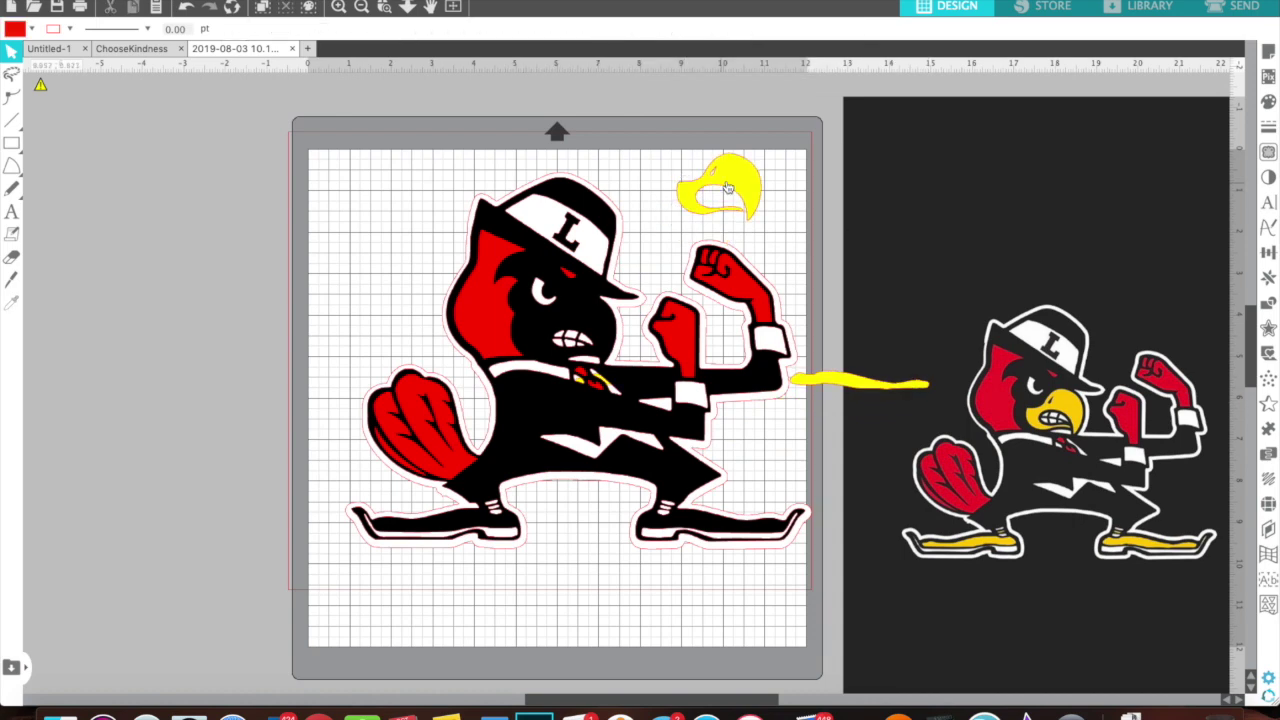
left_click(732, 186)
right_click(731, 182)
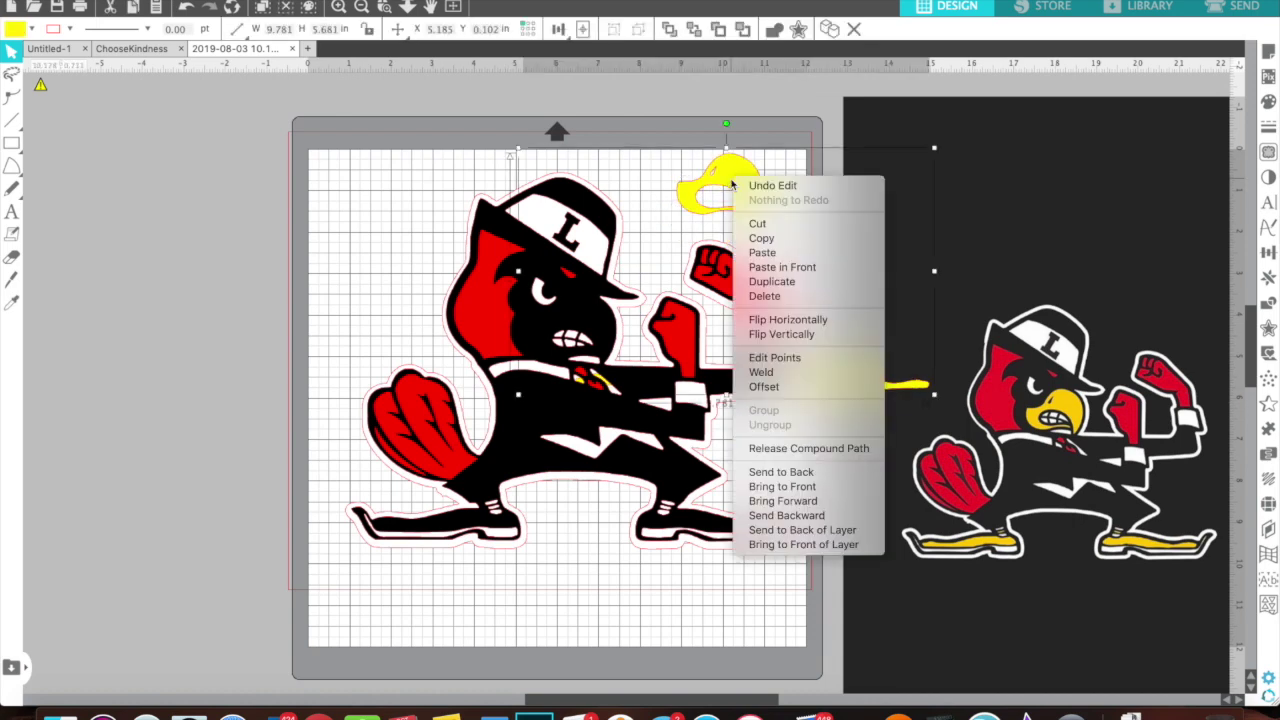
left_click(775, 487)
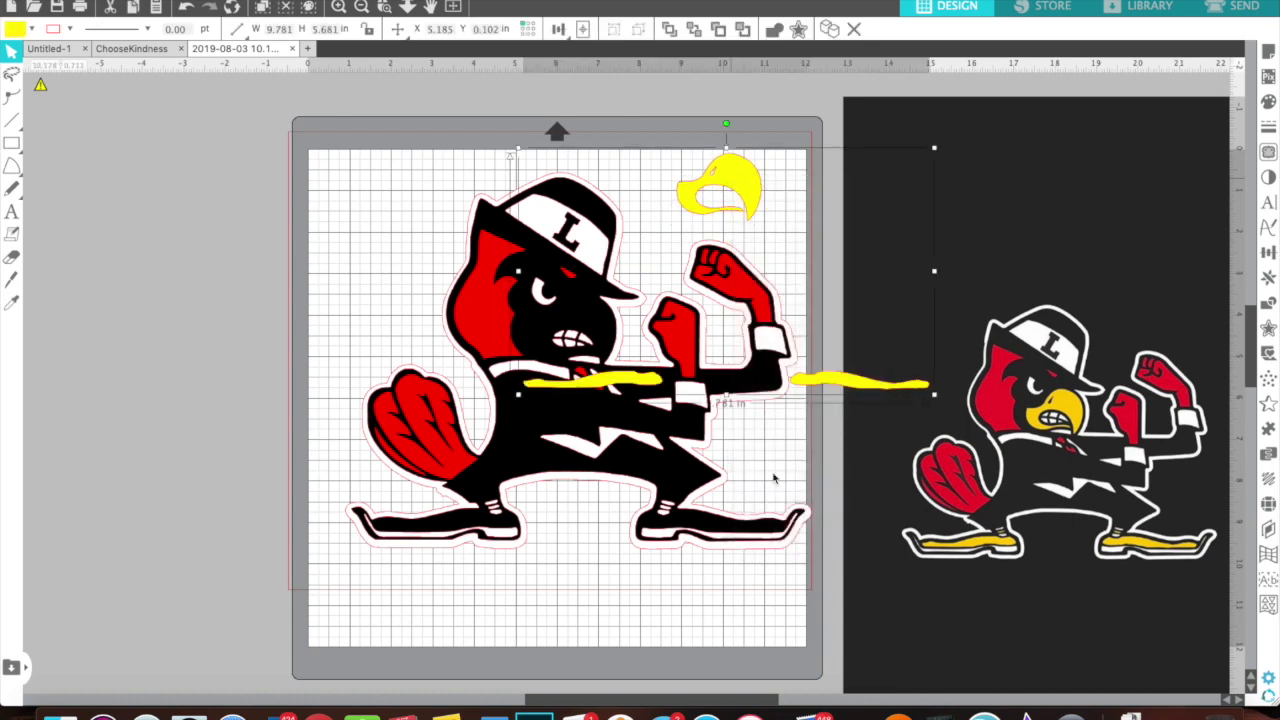
left_click_drag(738, 198, 598, 340)
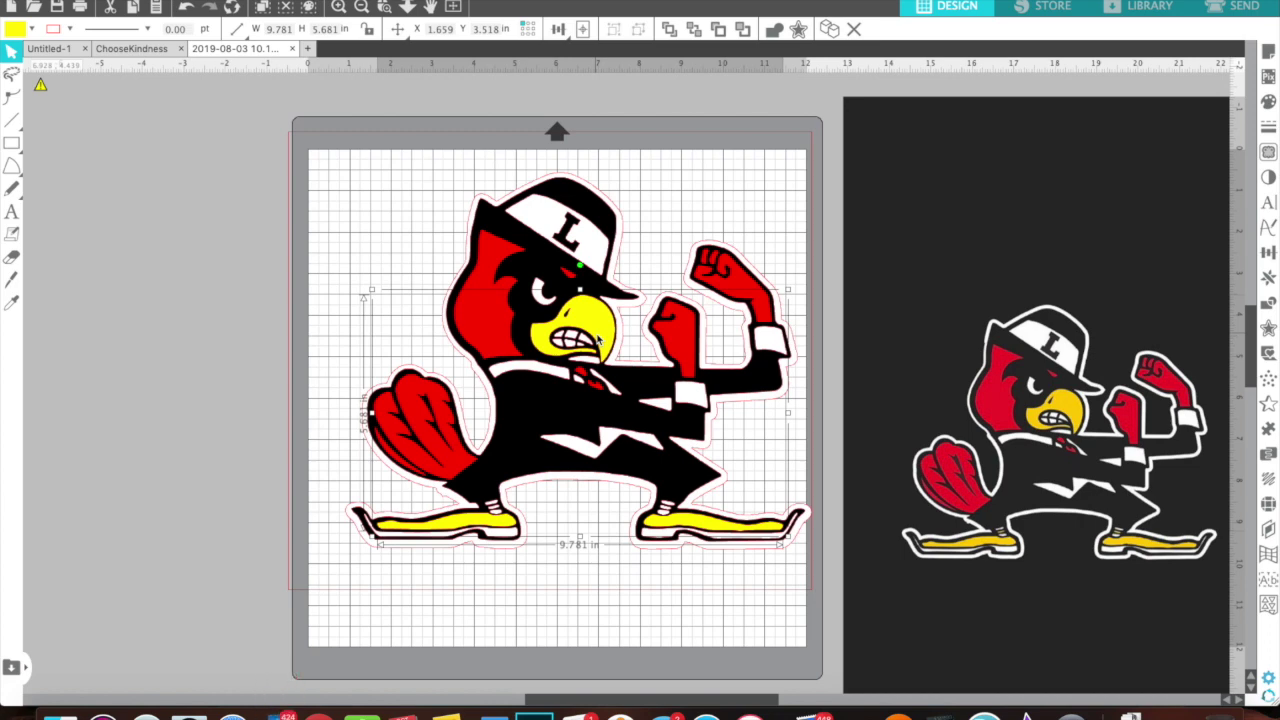
Step: Move the white, black and red layers off the mat, leaving only the yellow pieces on it
left_click(447, 327)
left_click_drag(447, 327, 50, 298)
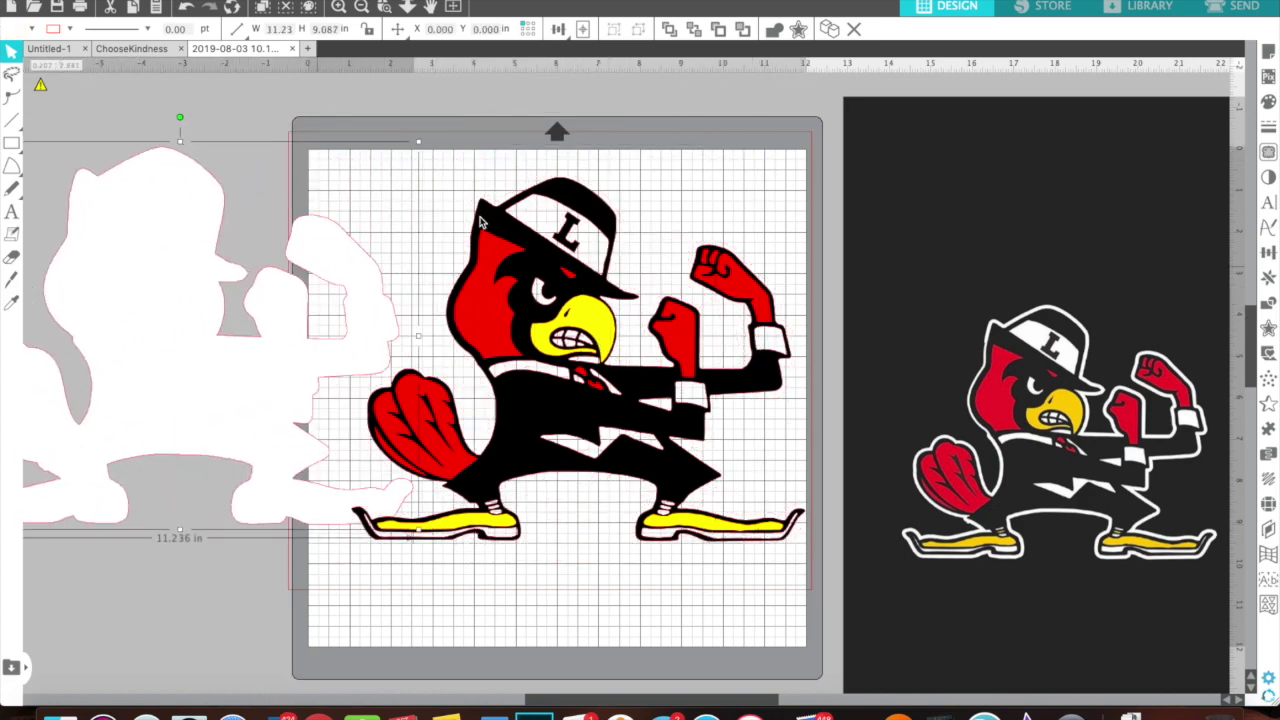
left_click(574, 203)
left_click_drag(530, 197, 160, 188)
left_click_drag(477, 305, 120, 307)
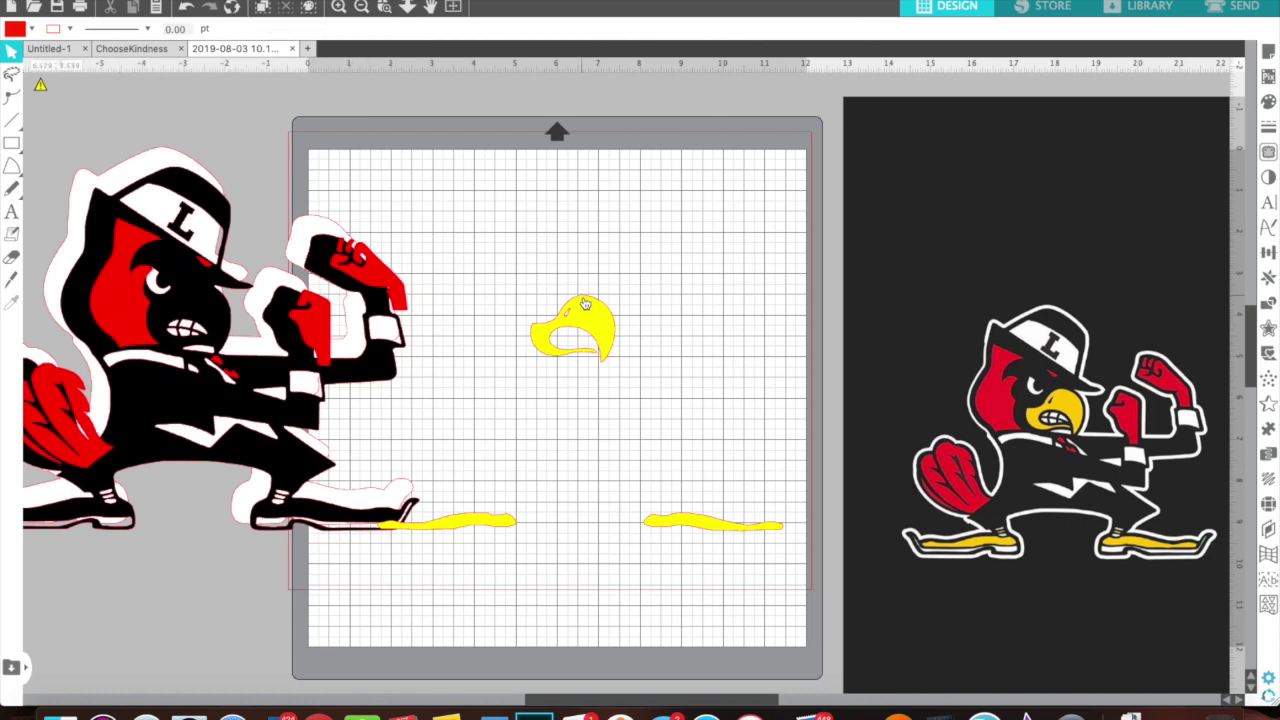
Step: Release the yellow layer's compound path and recombine only the beak and its nostril into a compound path
left_click_drag(594, 314, 632, 237)
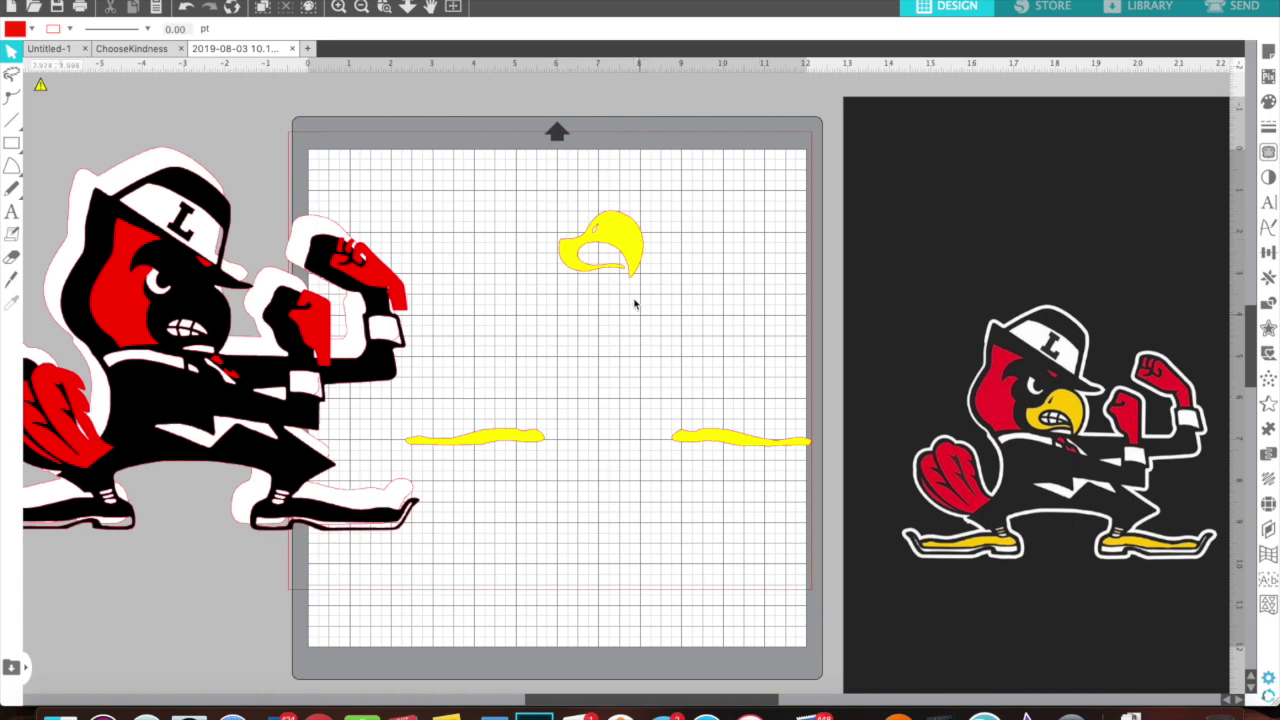
right_click(628, 270)
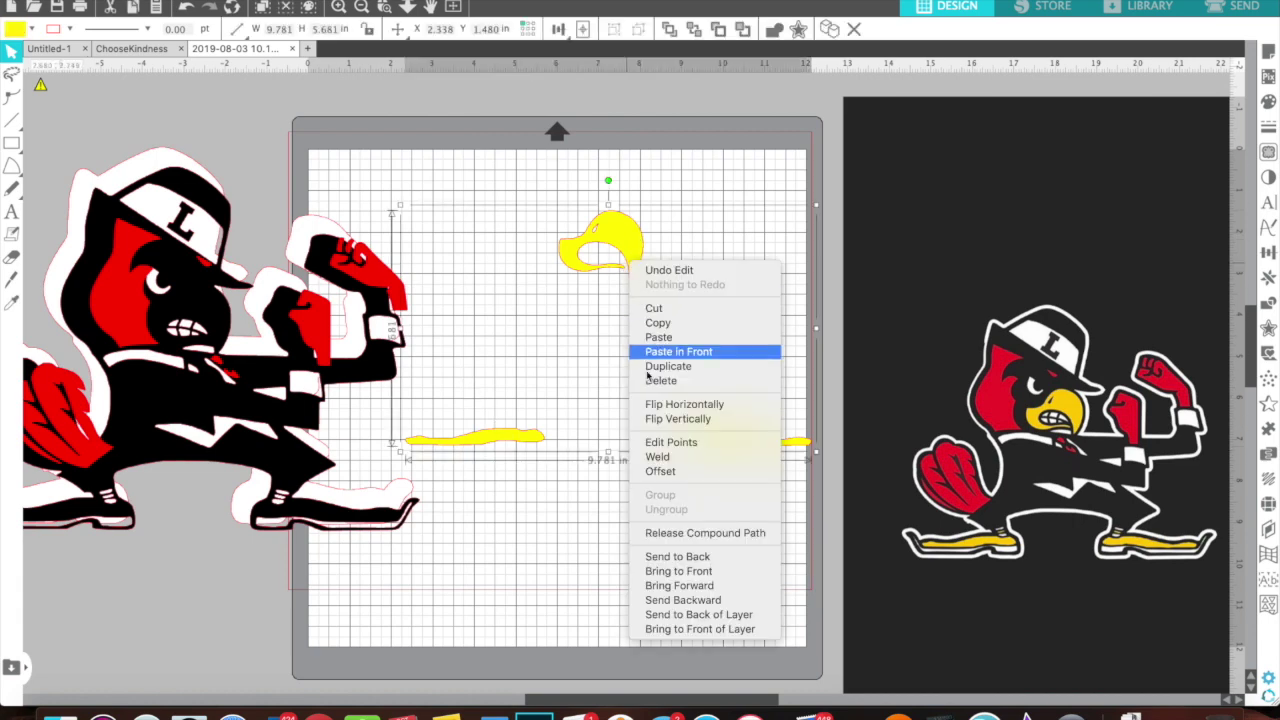
left_click(664, 534)
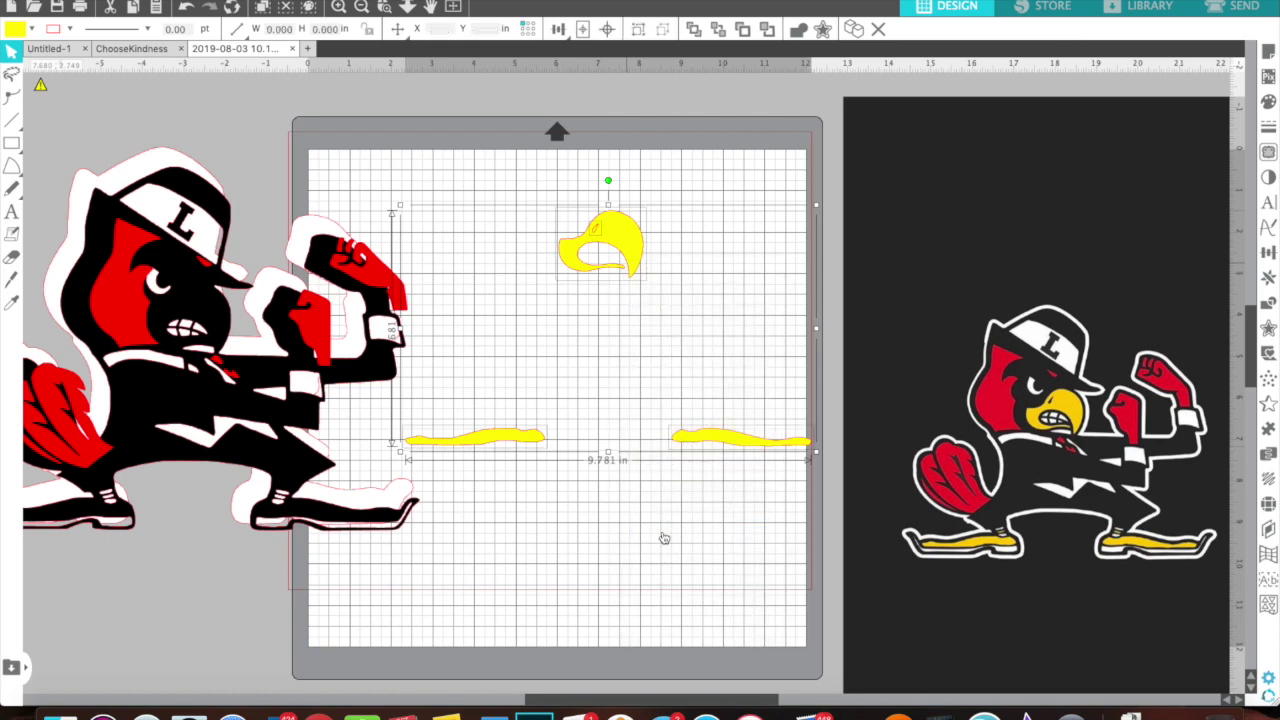
left_click(586, 322)
left_click(598, 236)
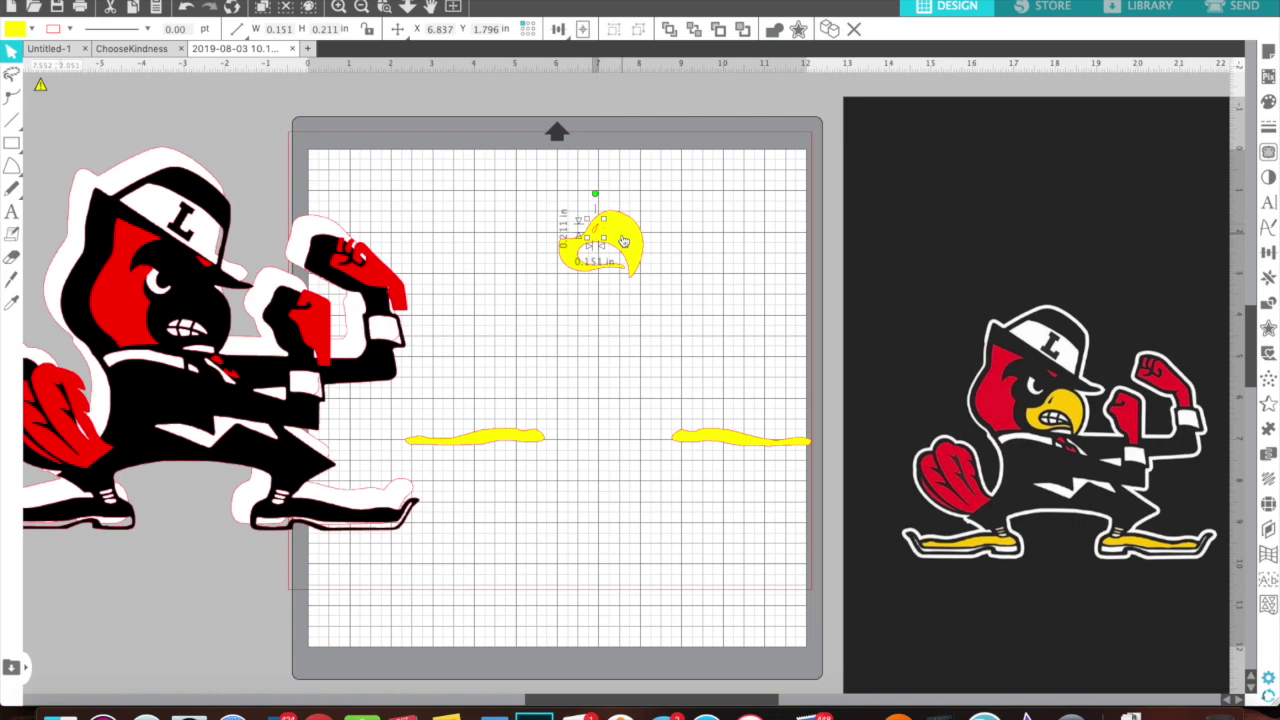
left_click(623, 241, "shift")
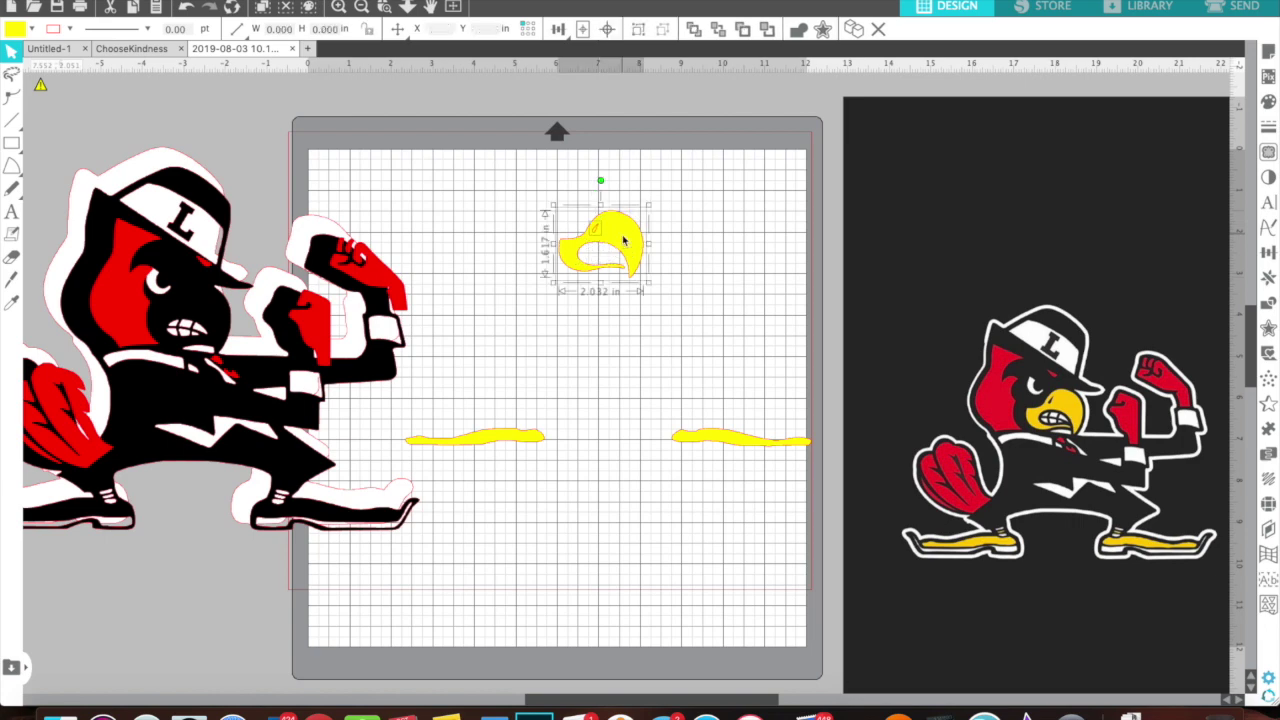
right_click(623, 241)
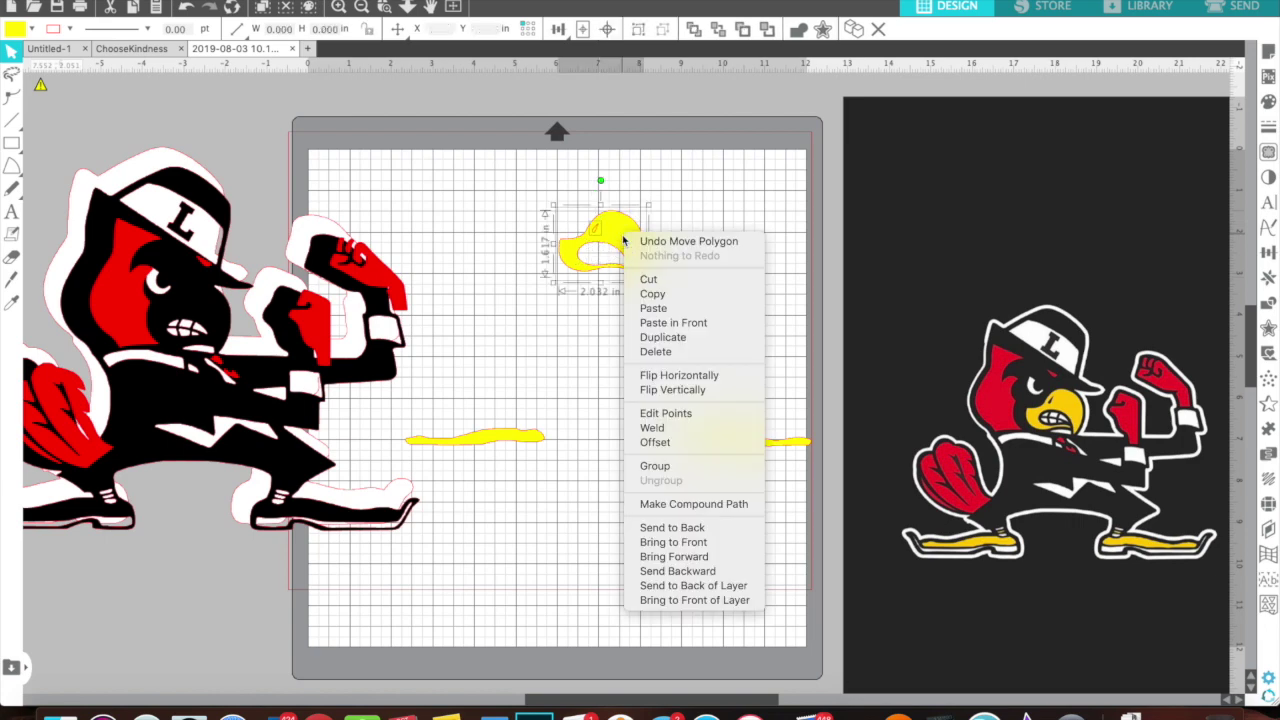
left_click(703, 504)
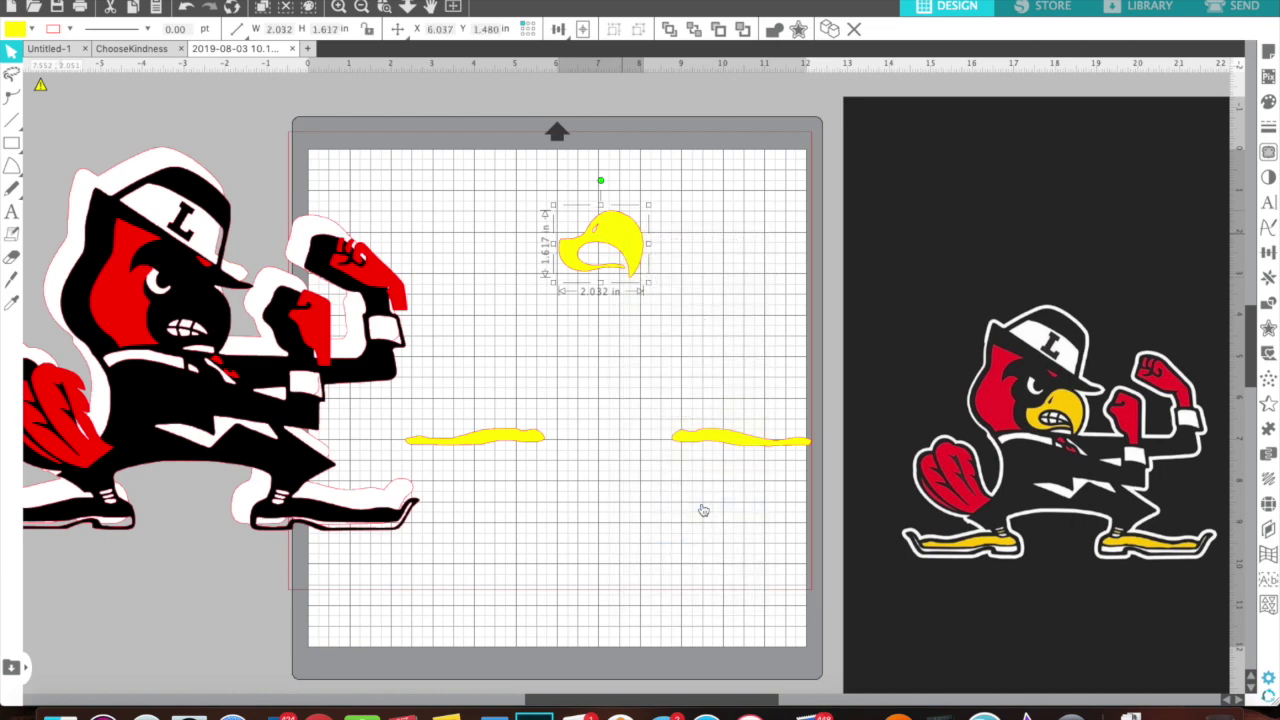
Step: Reposition the yellow beak and stack both yellow shoe pieces closely beneath it to save cutting material
left_click(635, 264)
left_click_drag(635, 264, 660, 278)
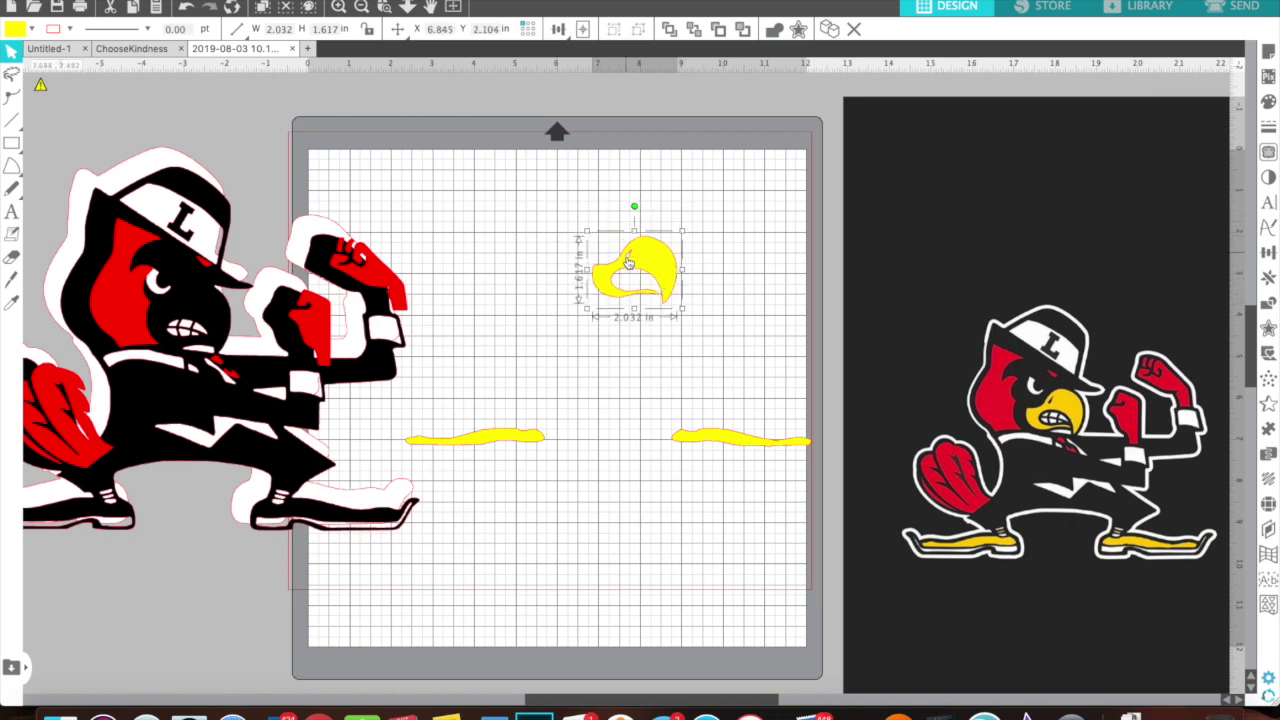
left_click_drag(717, 433, 670, 333)
left_click_drag(526, 431, 626, 320)
left_click_drag(649, 363, 638, 352)
left_click(638, 354)
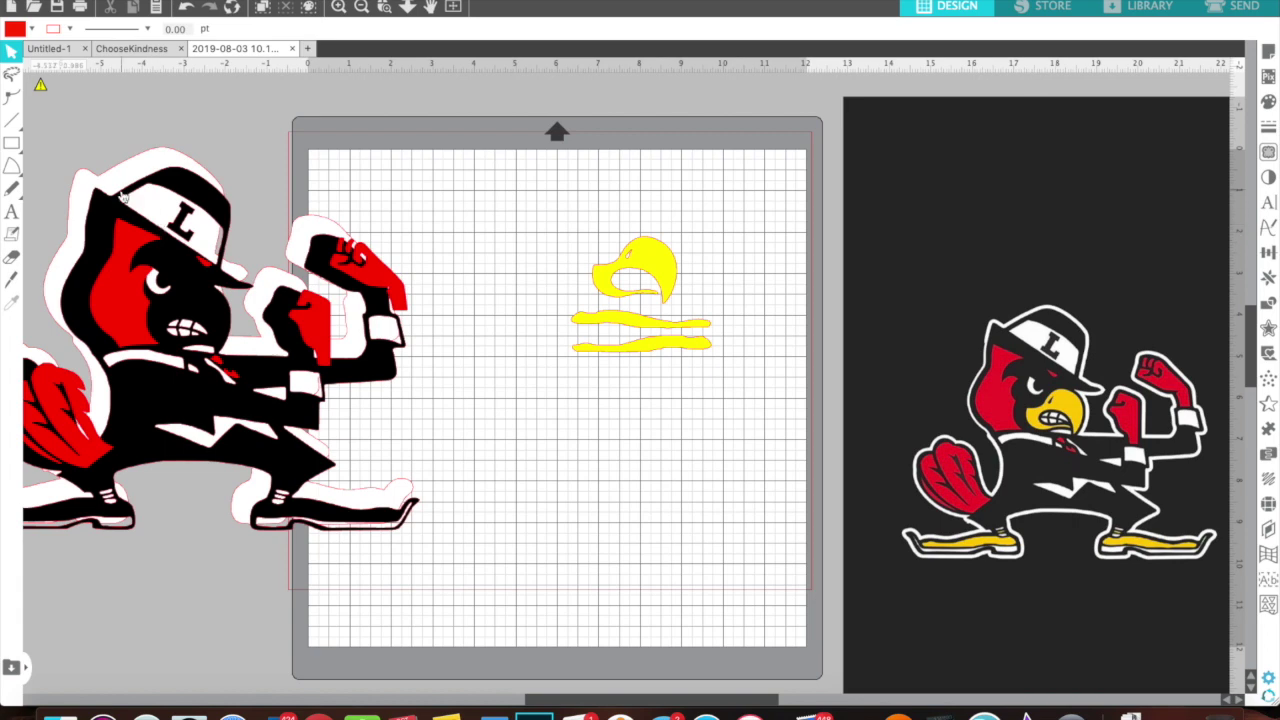
Step: Bring the red, white and black layers back onto the mat, placing the white and black layers beneath the red pieces
left_click_drag(126, 232, 497, 256)
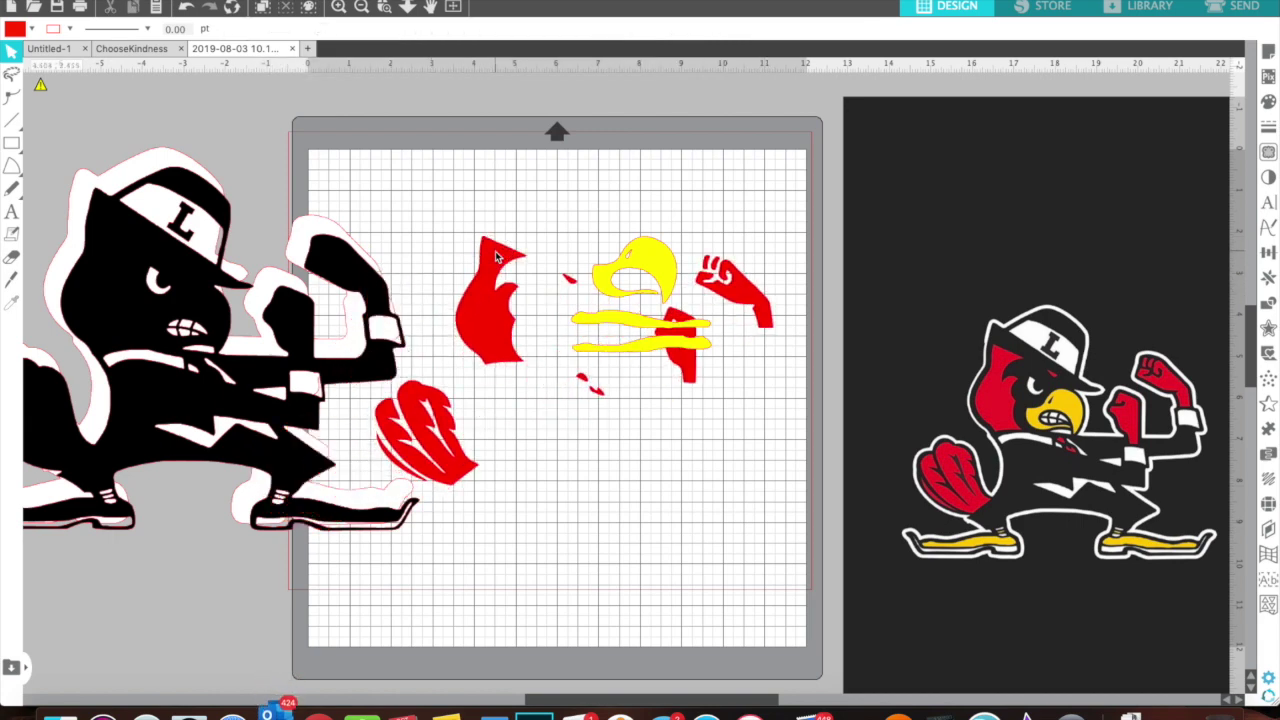
left_click(434, 289)
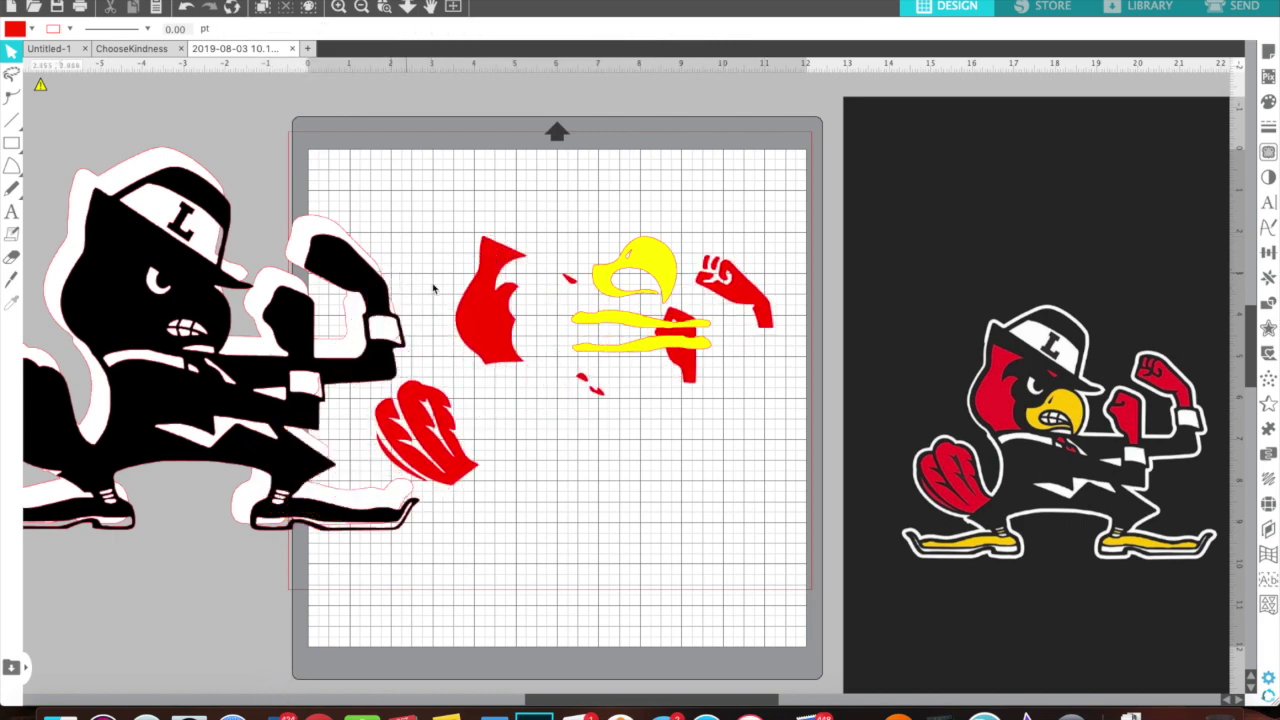
double_click(480, 310)
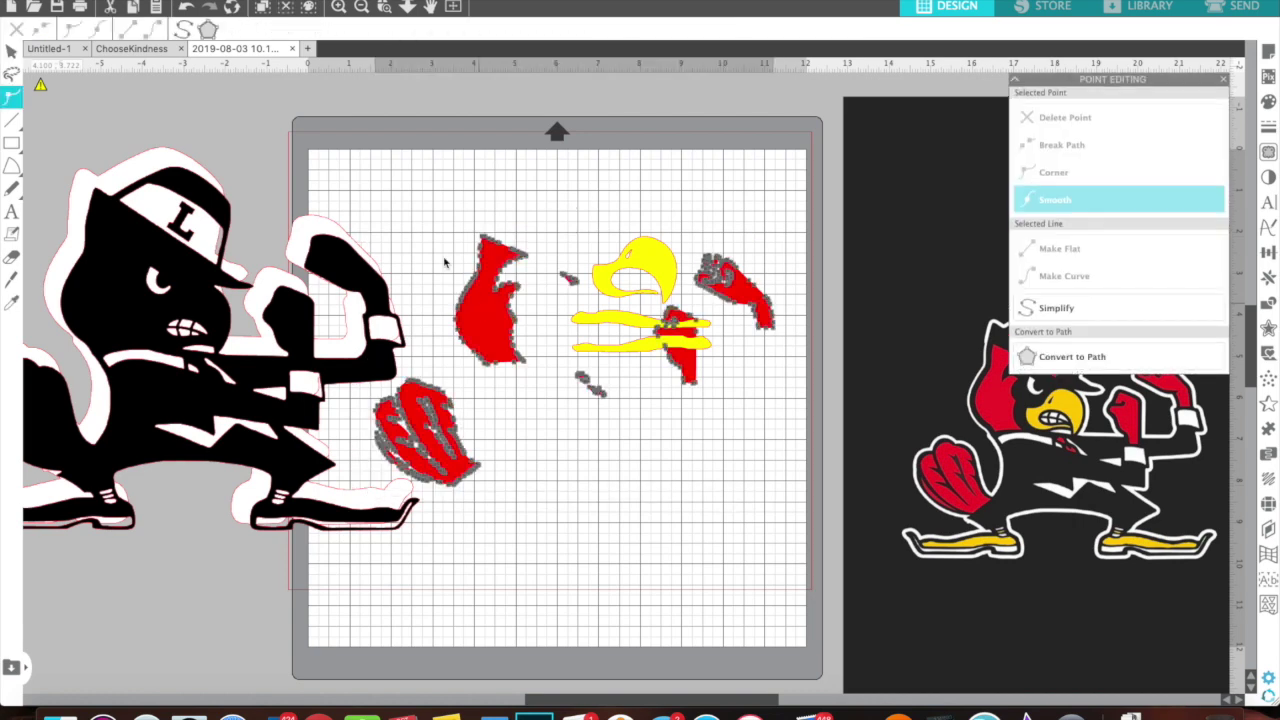
left_click(382, 190)
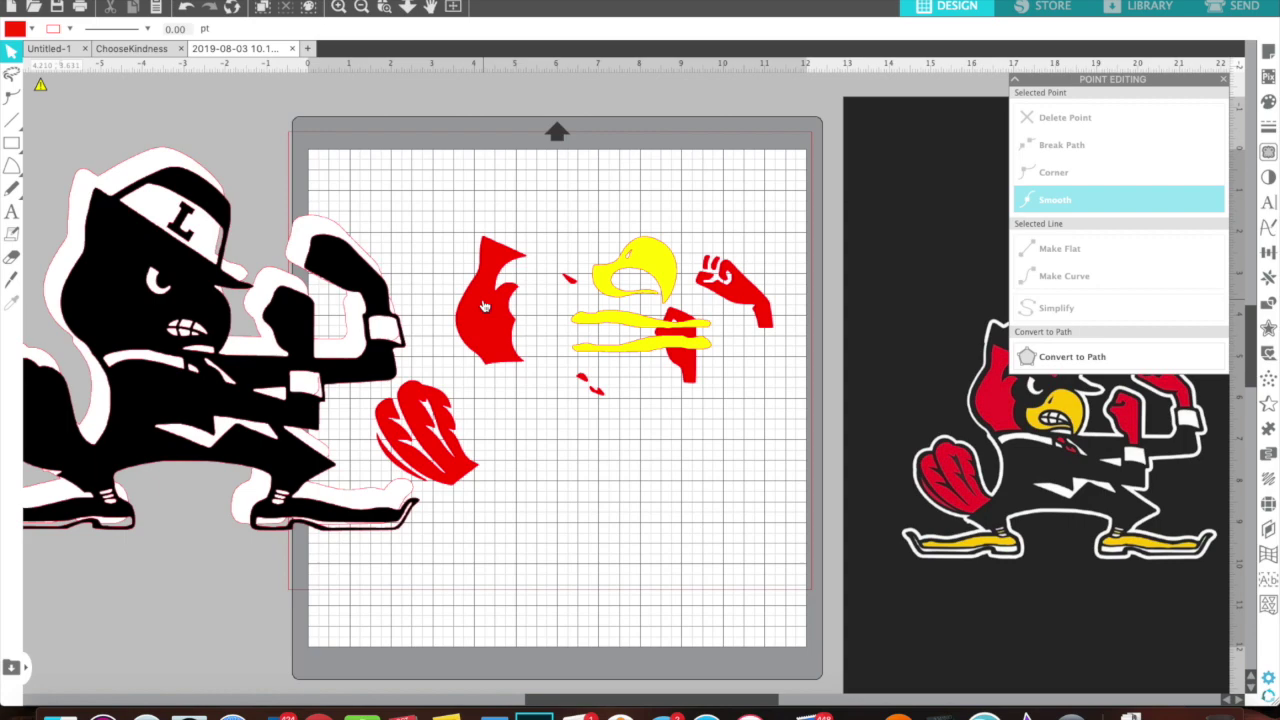
left_click_drag(366, 288, 728, 292)
left_click_drag(197, 239, 572, 265)
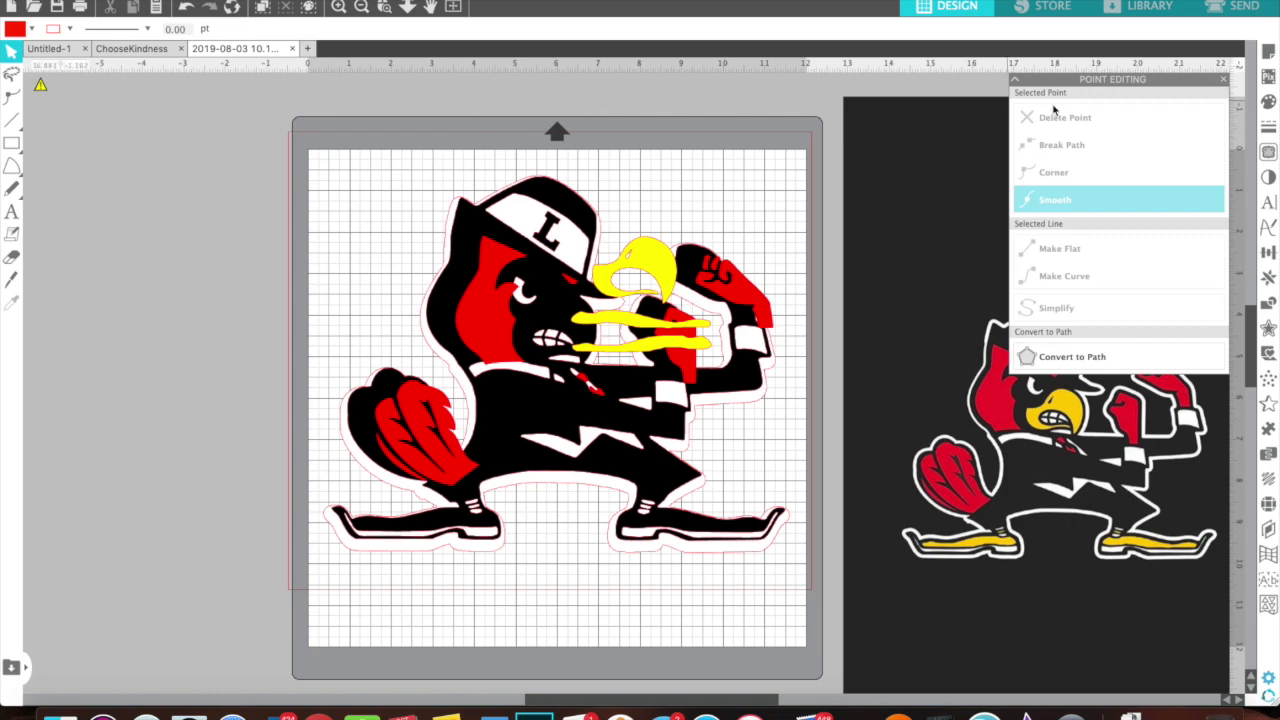
Step: Turn off Show Guides in the page's grid settings
left_click(1267, 51)
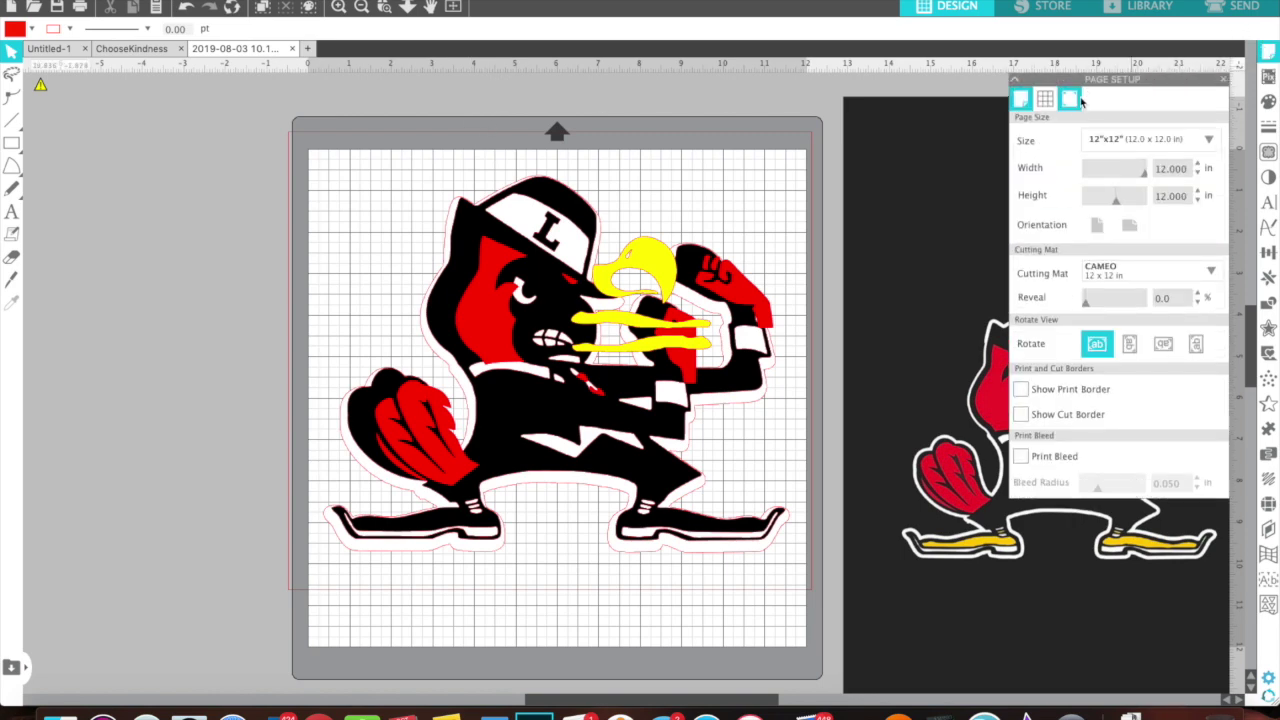
left_click(1050, 101)
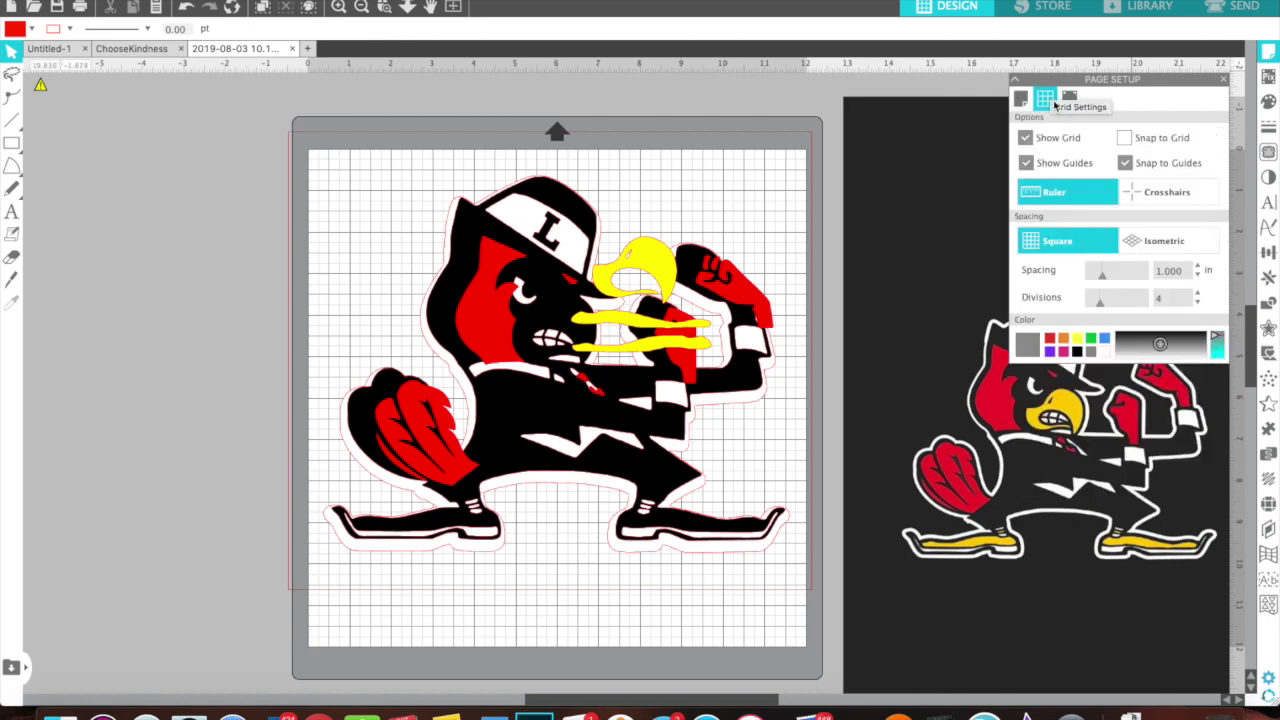
left_click(1026, 164)
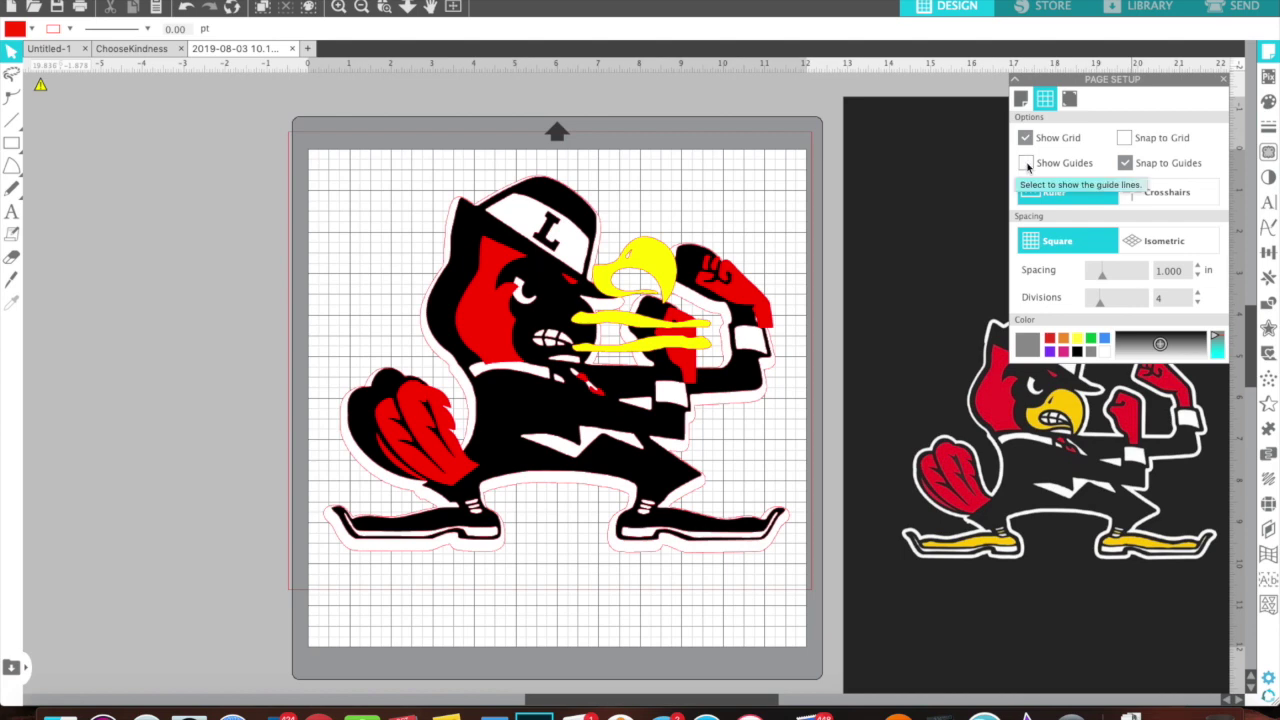
Step: Check the registration mark and page size settings, and close the page setup
left_click(1026, 164)
left_click(1069, 99)
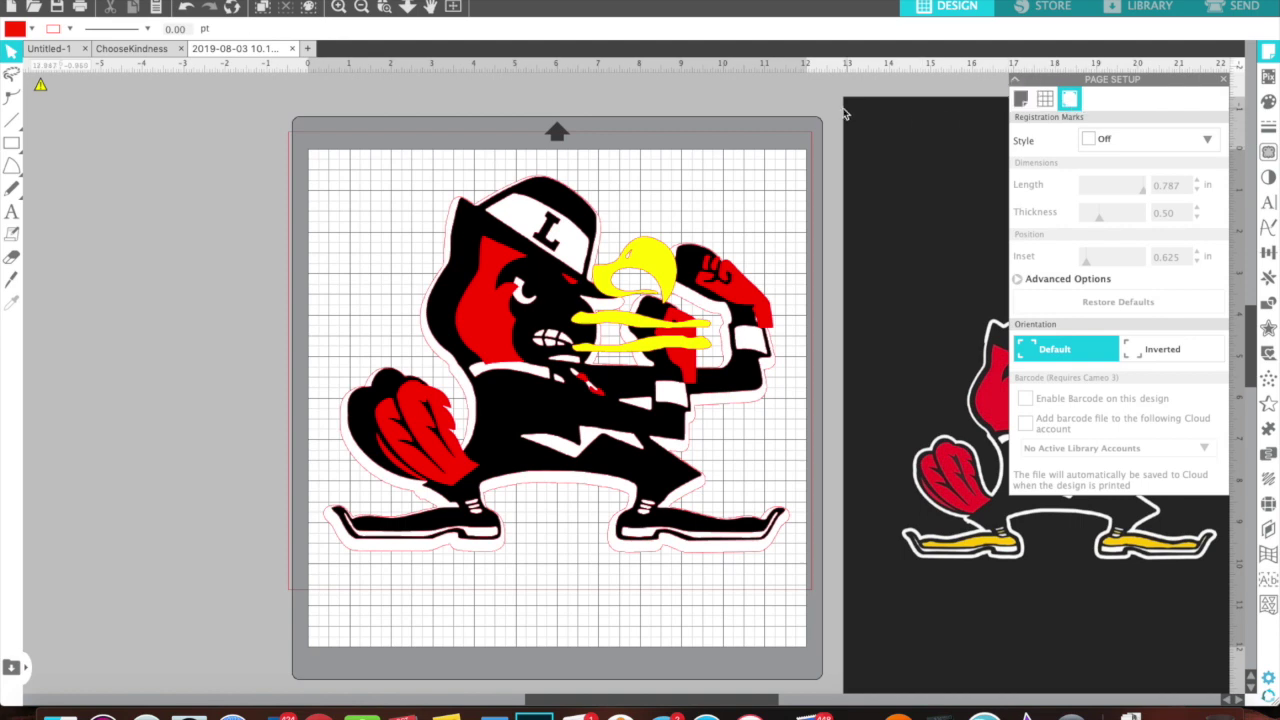
left_click(1020, 99)
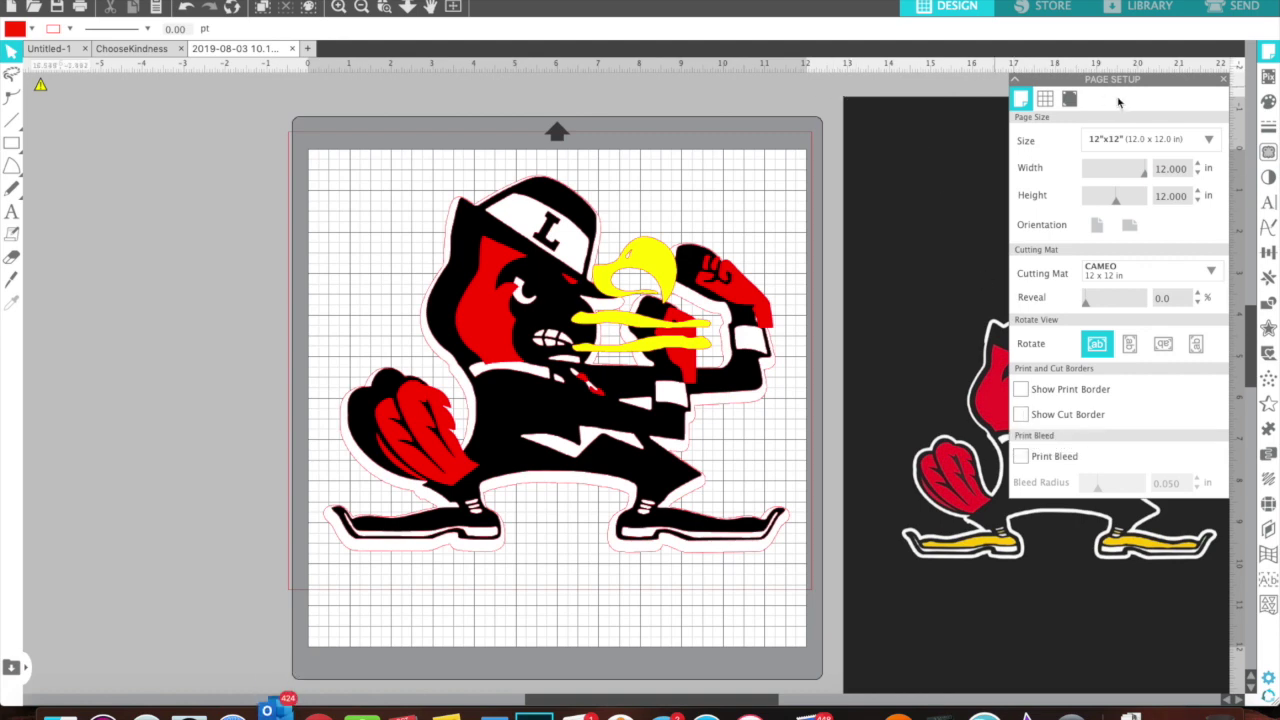
left_click(1227, 80)
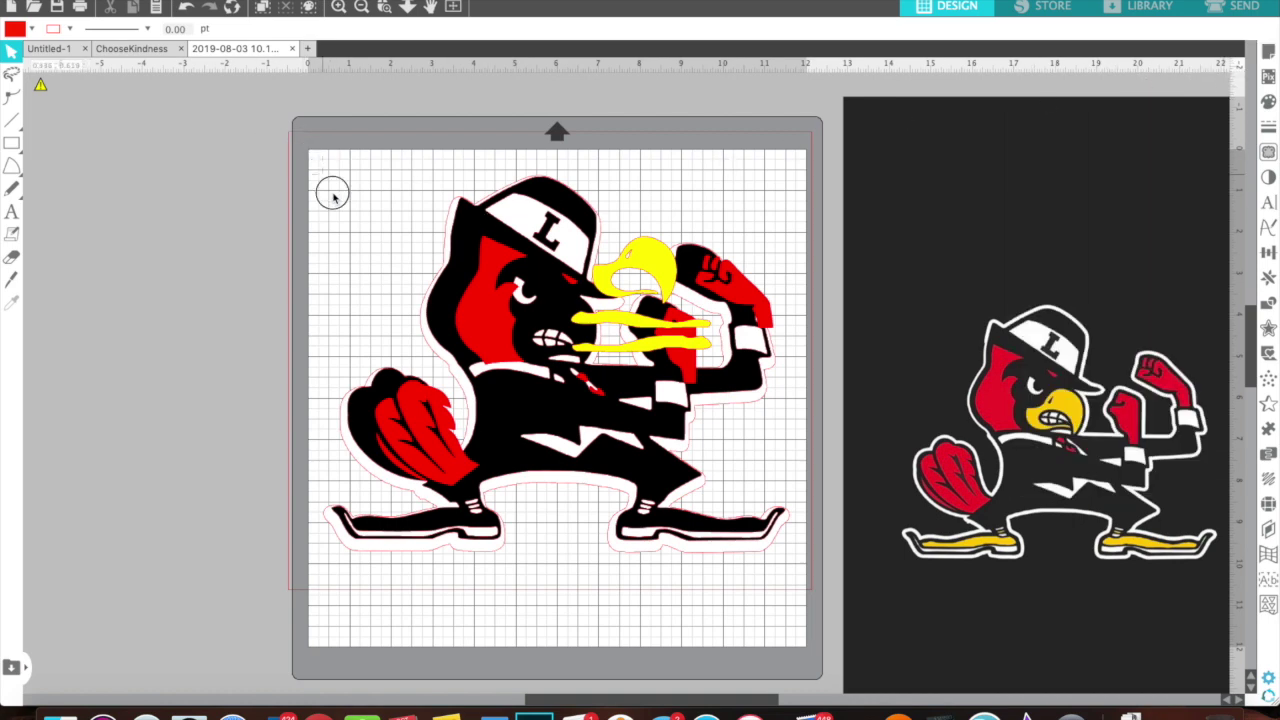
Step: Select all the cardinal layers on the mat and flip them horizontally
left_click_drag(413, 320, 798, 598)
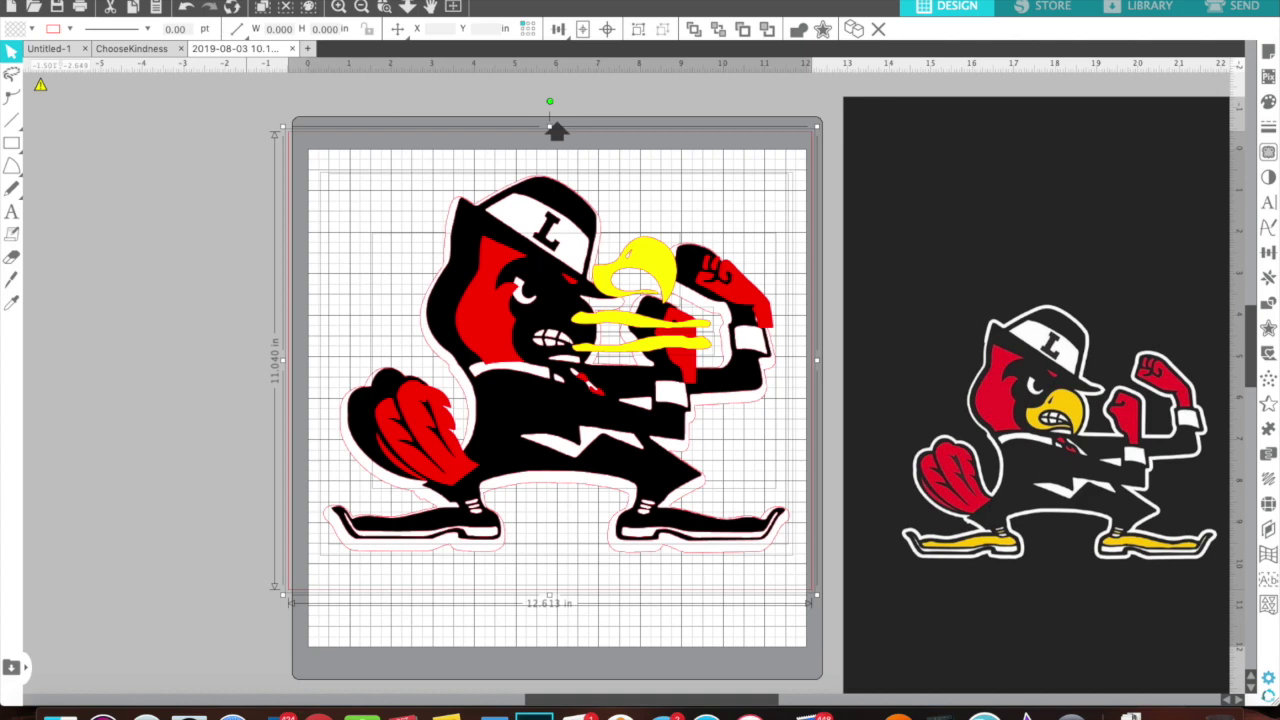
left_click(190, 1)
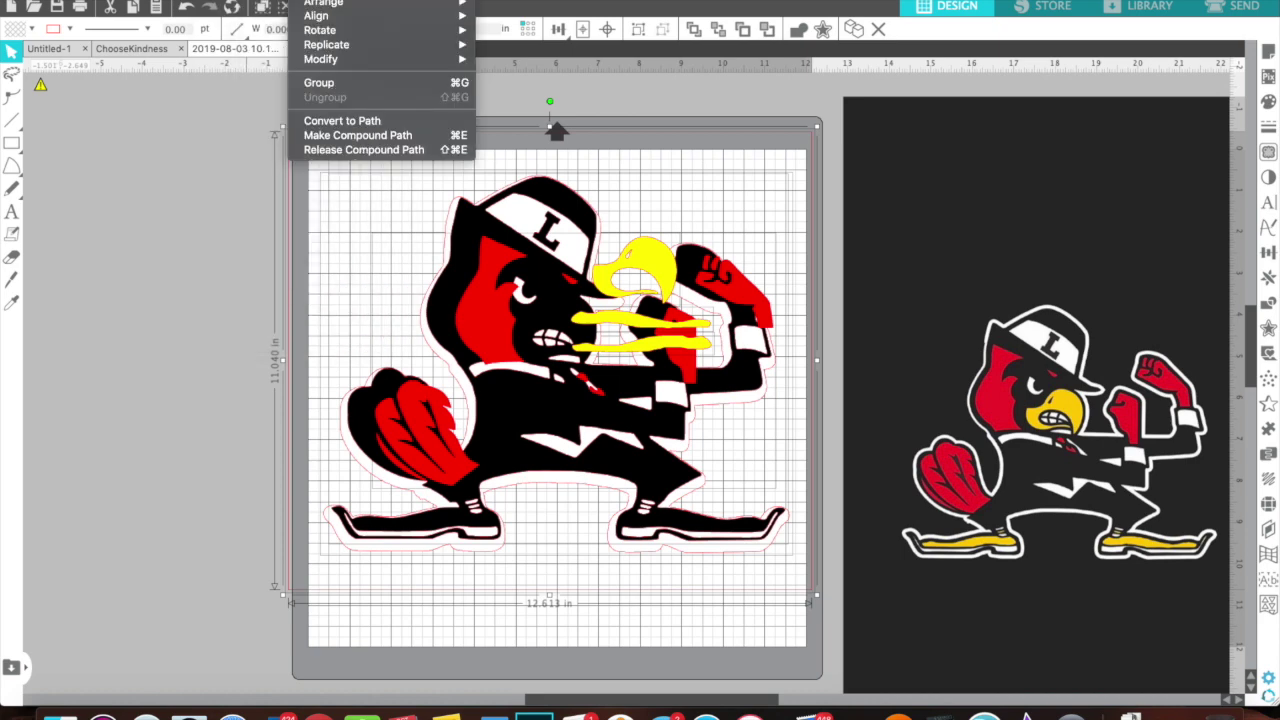
mouse_move(380, 0)
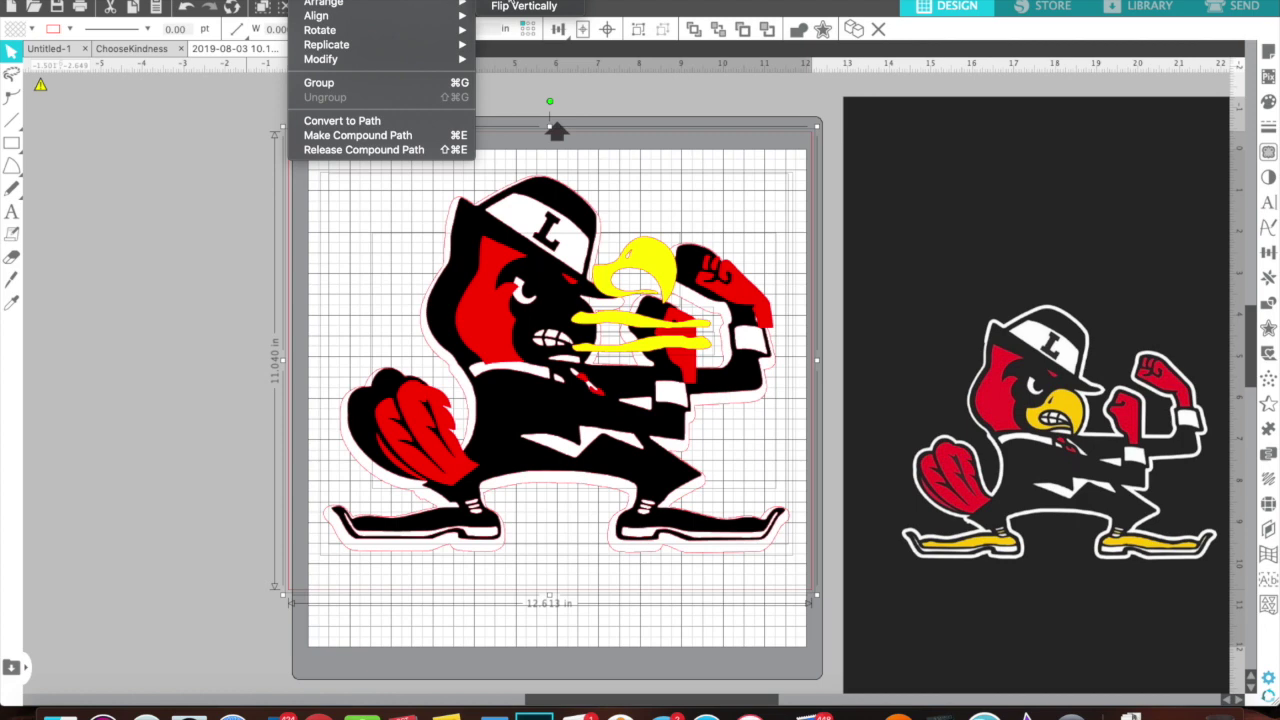
left_click(512, 1)
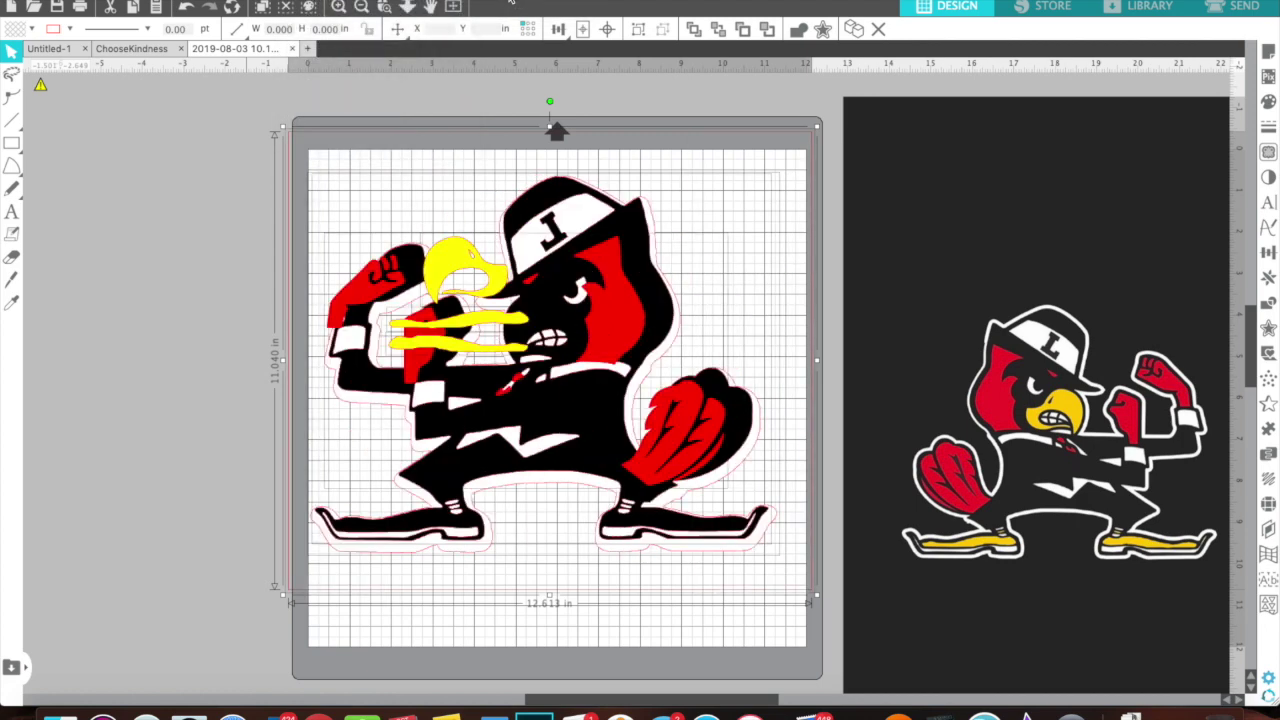
left_click(222, 172)
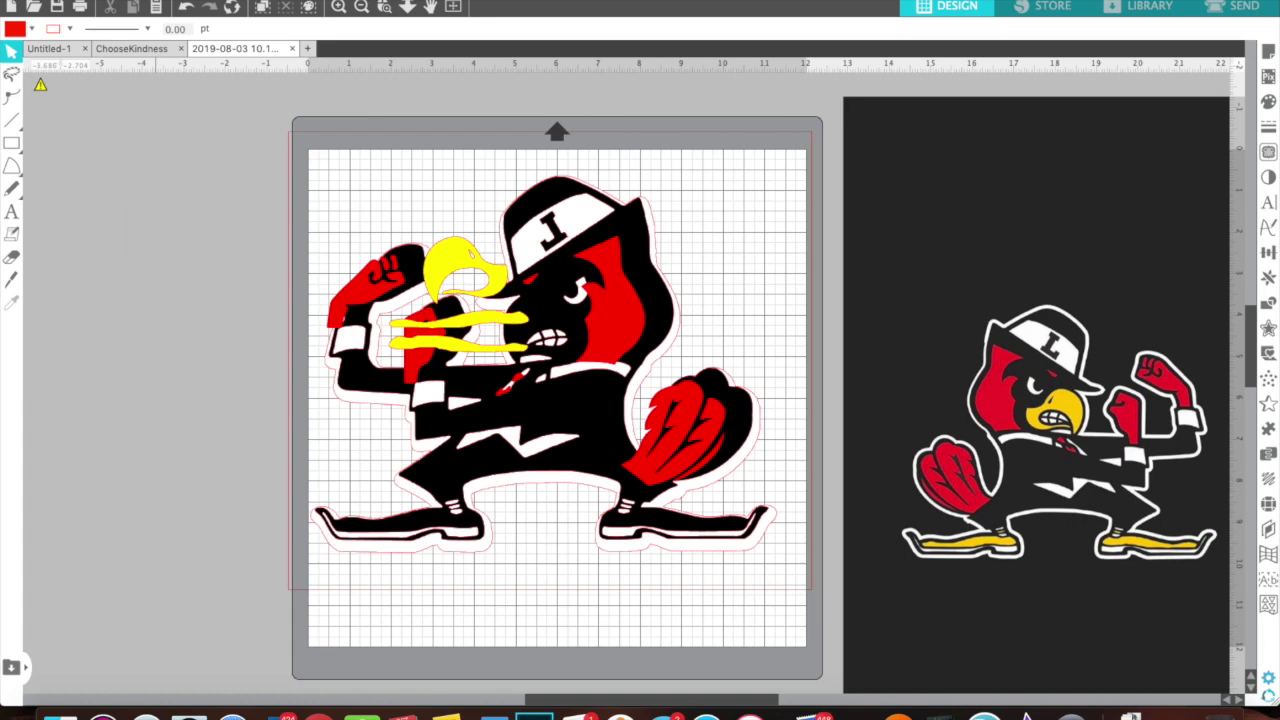
Step: Start saving a copy of the design to the hard drive under the name Fighting Cardinal
left_click(156, 0)
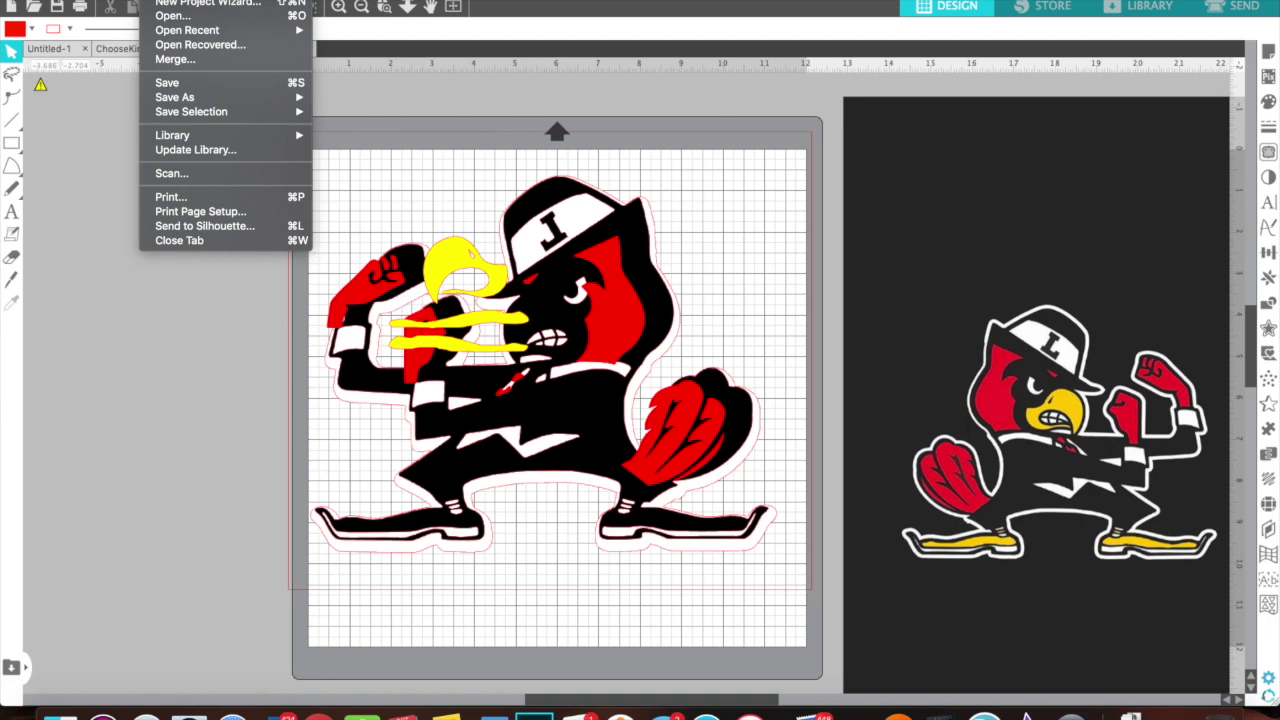
left_click(156, 0)
left_click(156, 0)
mouse_move(218, 99)
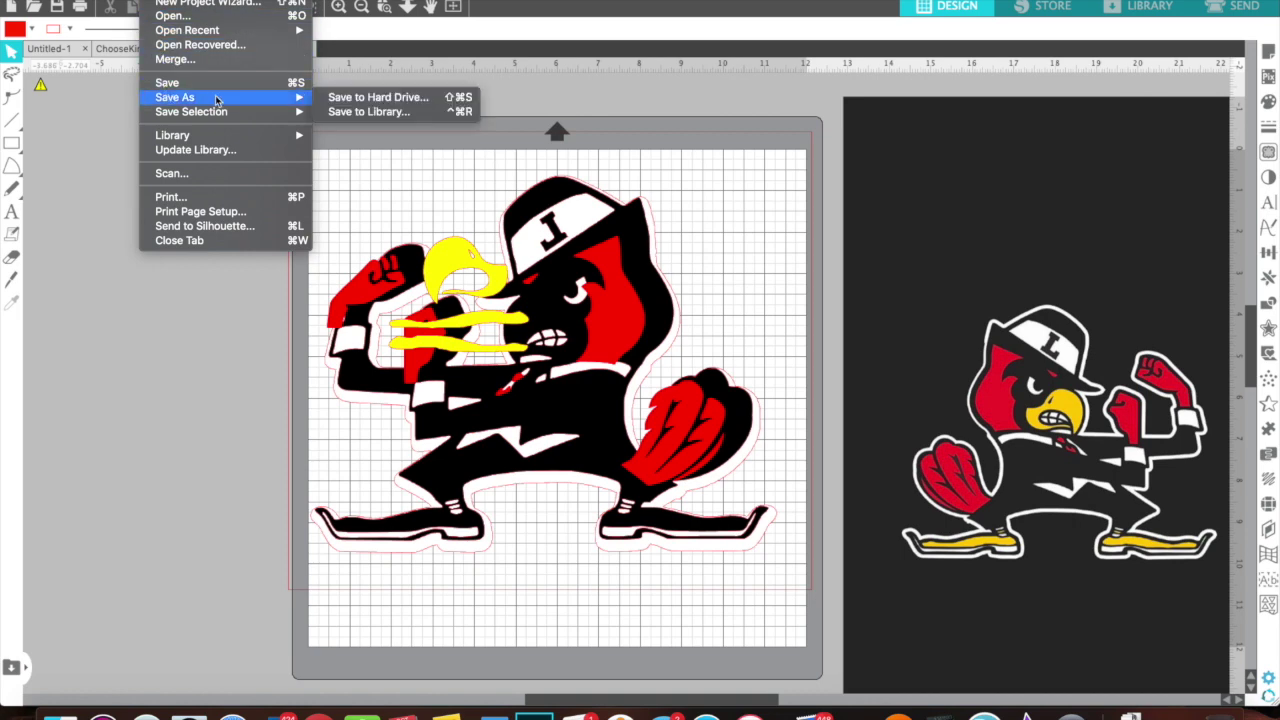
left_click(345, 99)
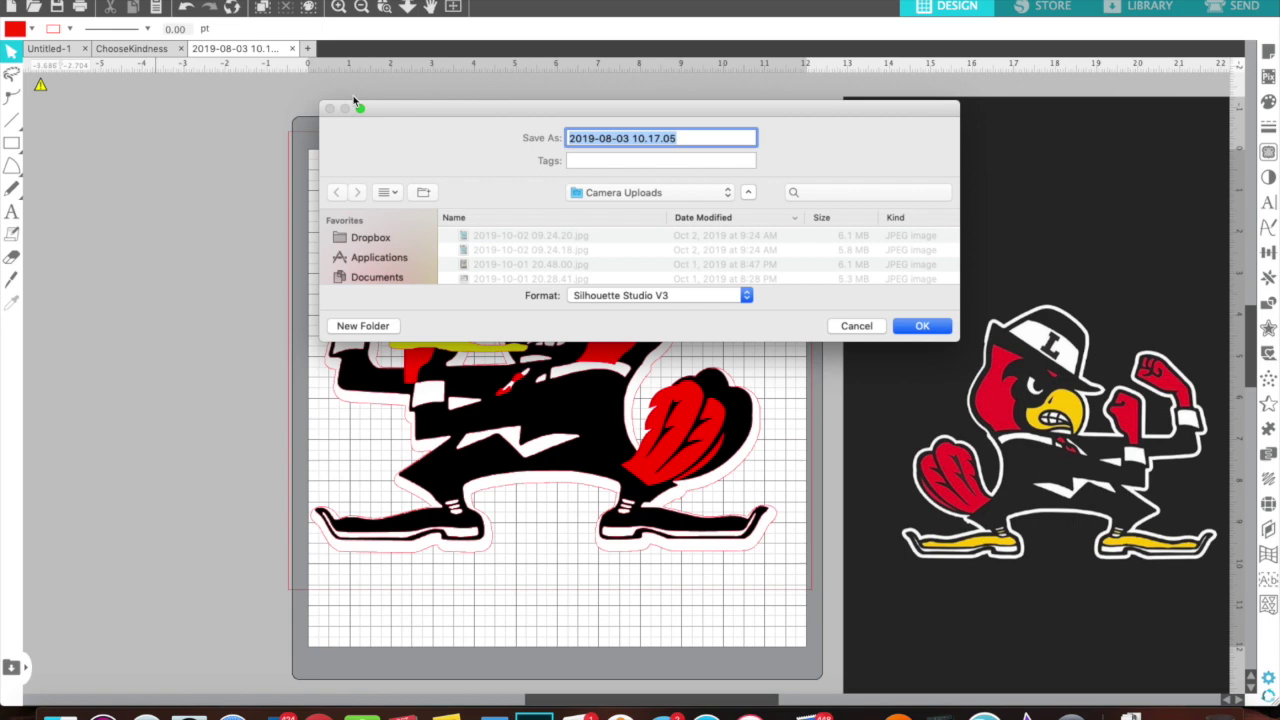
type("Fighht")
key("BackSpace")
key("BackSpace")
type("ting Car")
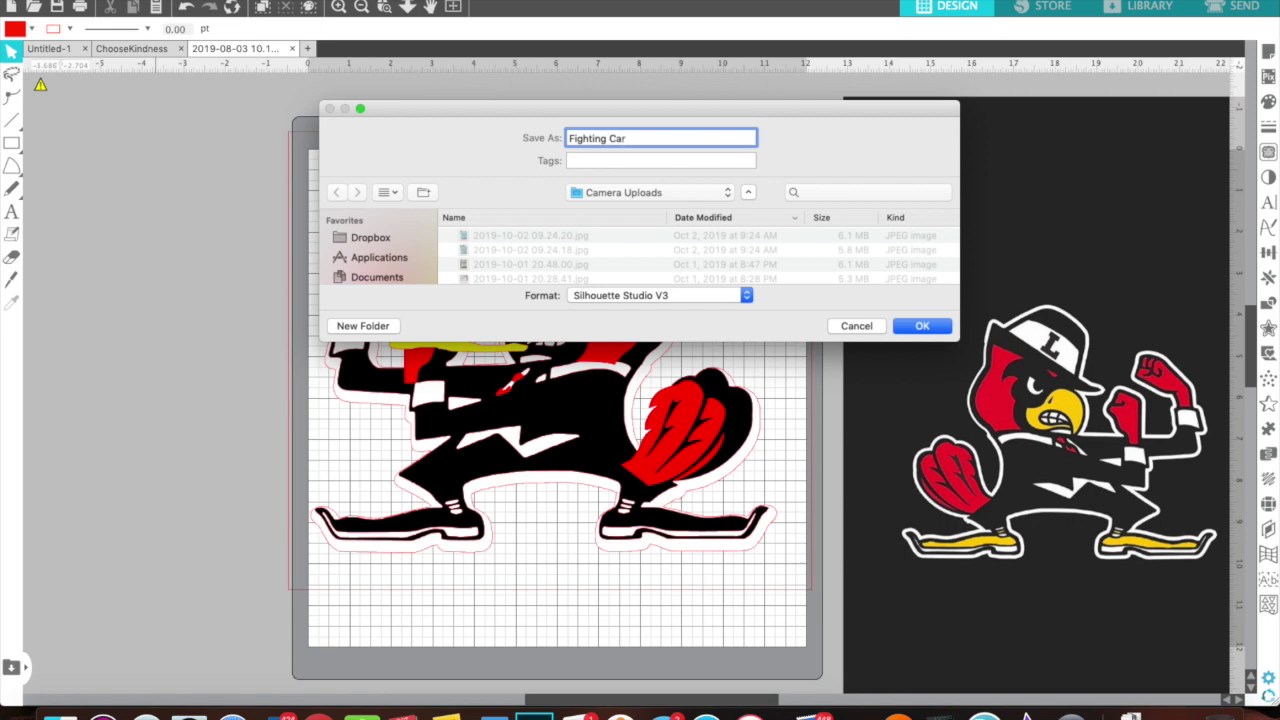
type("dinal")
Step: Set the save location to the craftyascanbee (1) folder and save the design in SVG format
left_click(697, 198)
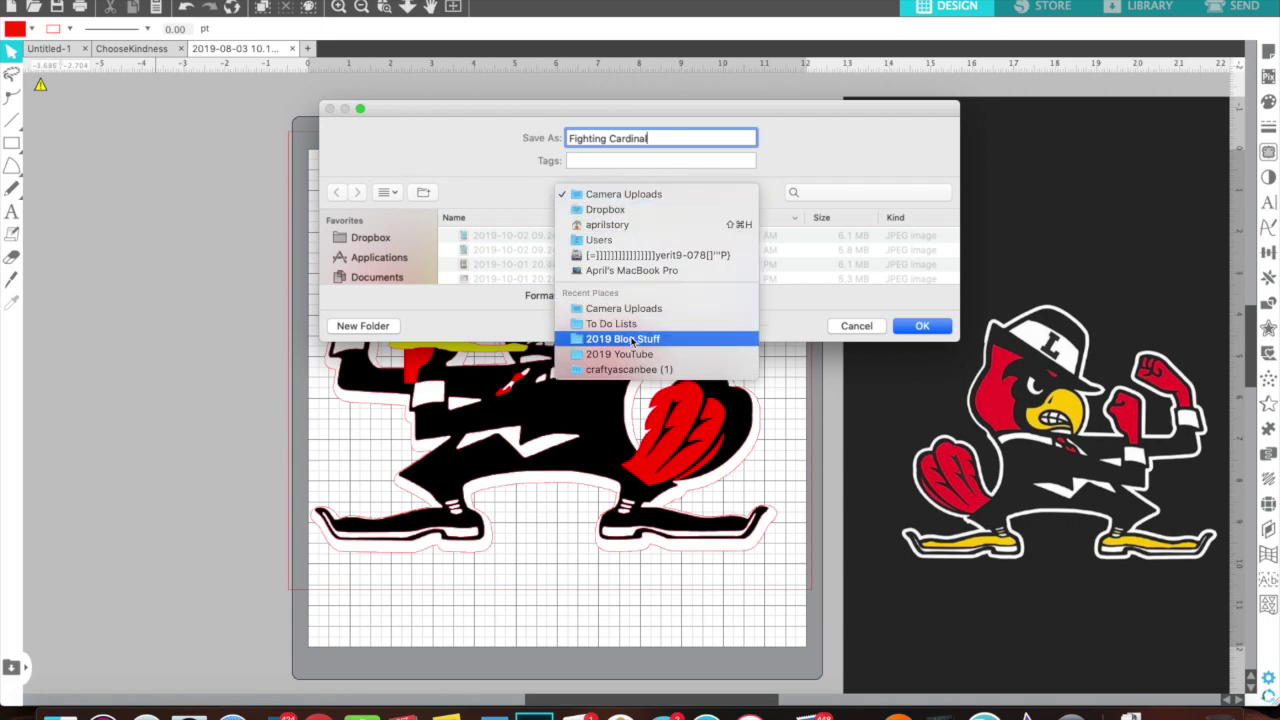
left_click(628, 370)
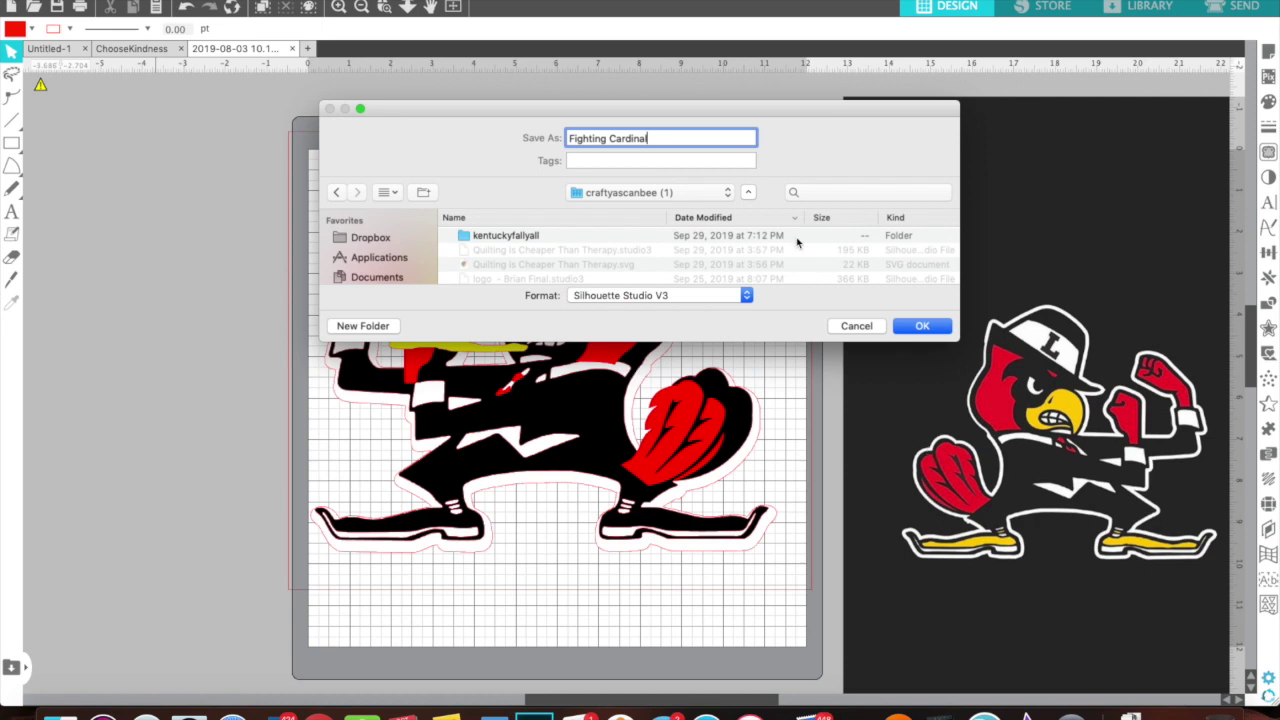
left_click(746, 297)
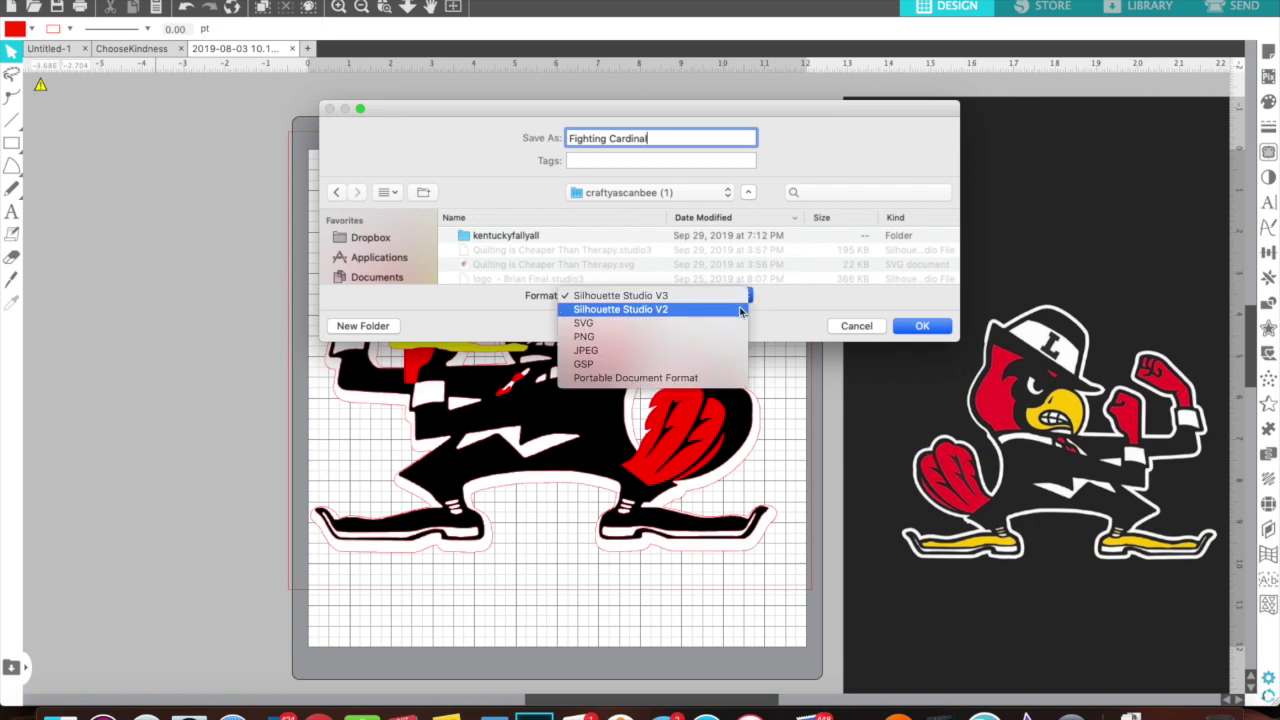
left_click(711, 325)
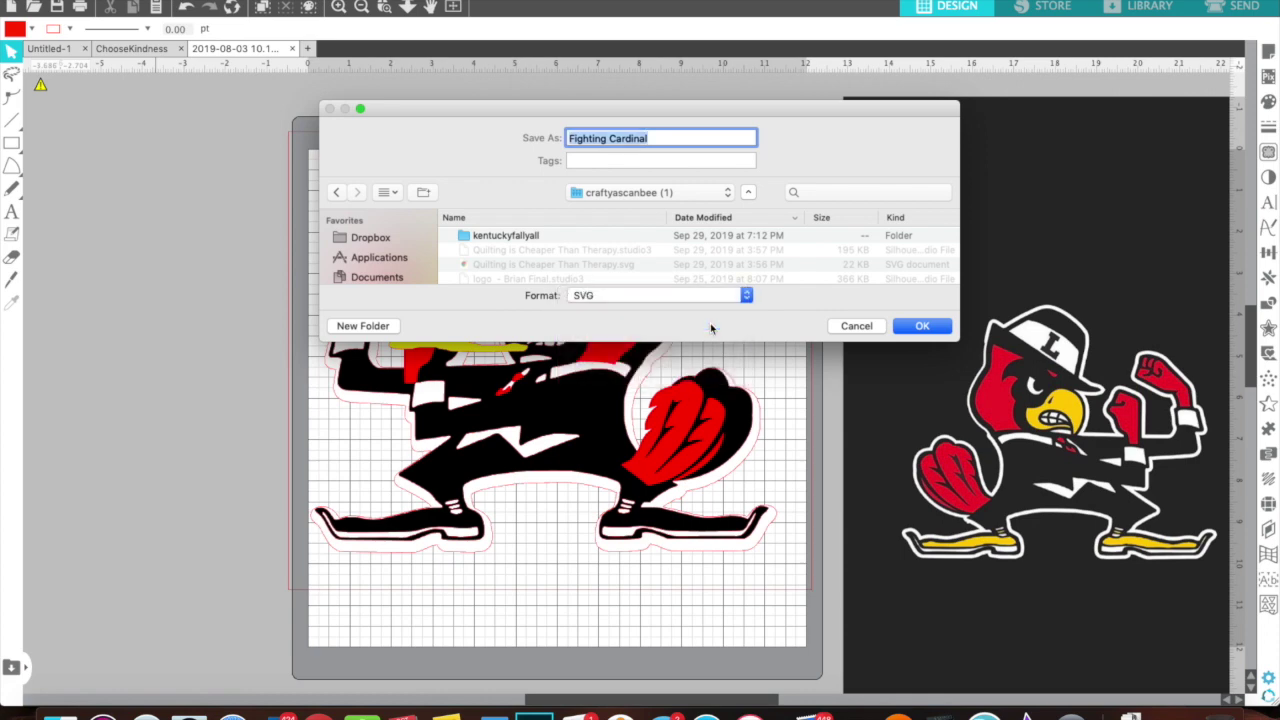
left_click(920, 328)
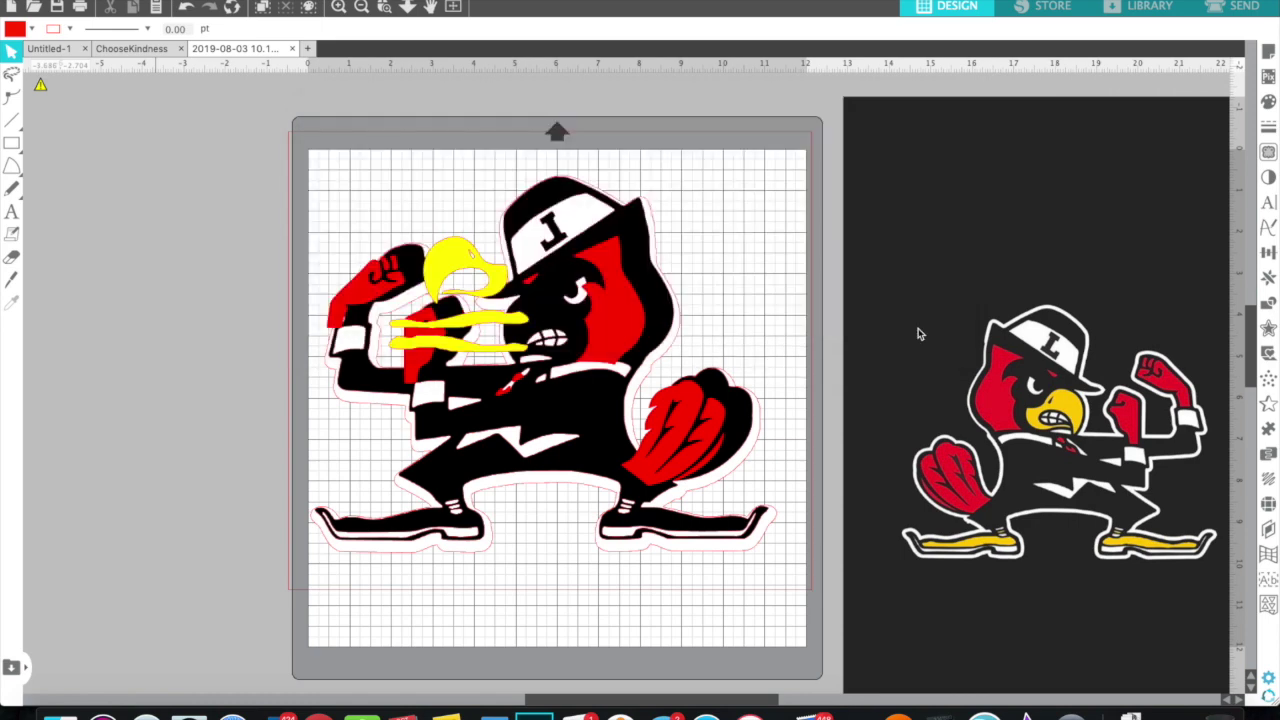